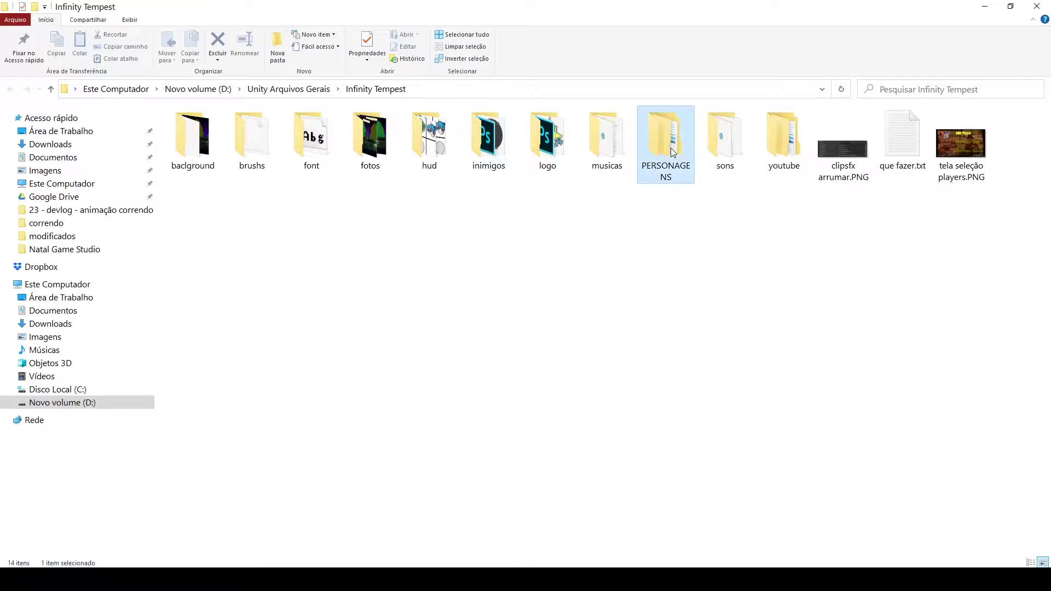
Browse to Garota\dano and preview the 0-0.png damage frames
double_click(671, 145)
double_click(259, 205)
double_click(258, 132)
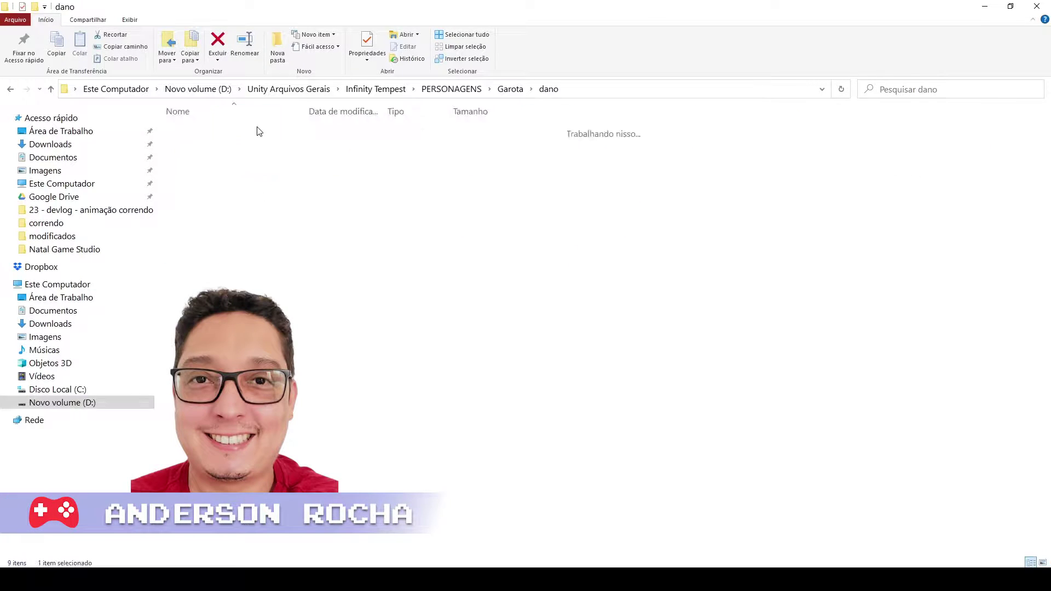
double_click(188, 131)
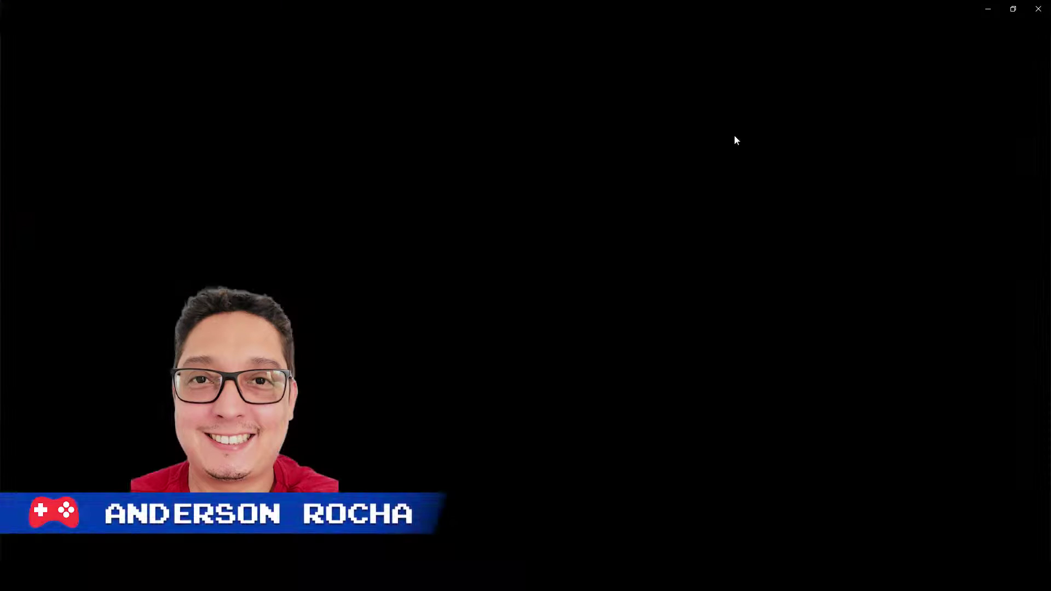
key("Right")
key("Right")
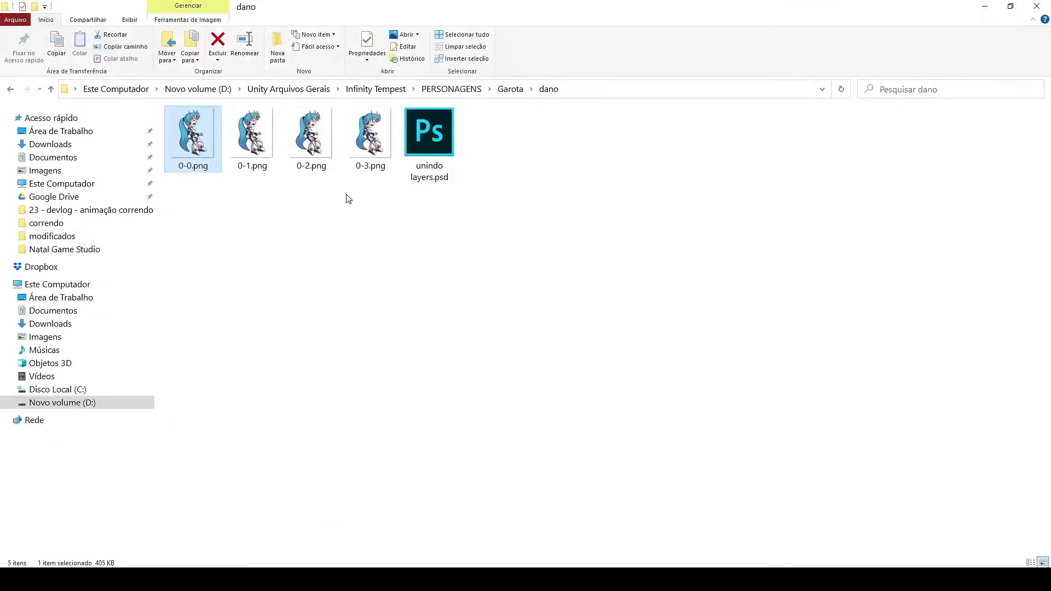
left_click_drag(376, 183, 276, 192)
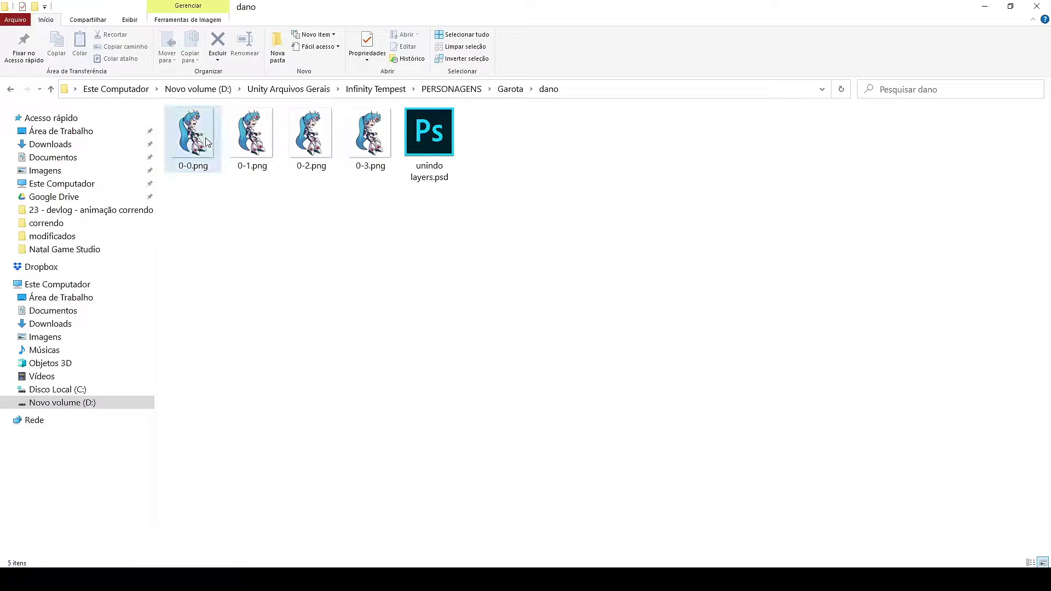
Create an empty dano folder in Player 3, then open the character PSD in Photoshop
key("alt+Up")
key("alt+Up")
double_click(593, 181)
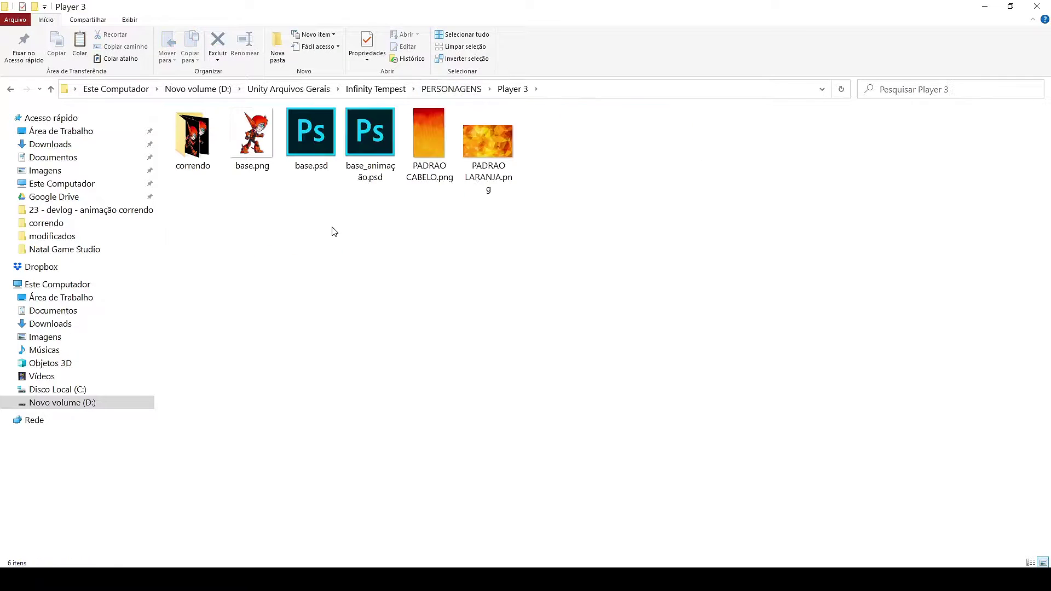
right_click(334, 225)
left_click(523, 381)
type("dano")
key("Return")
key("Return")
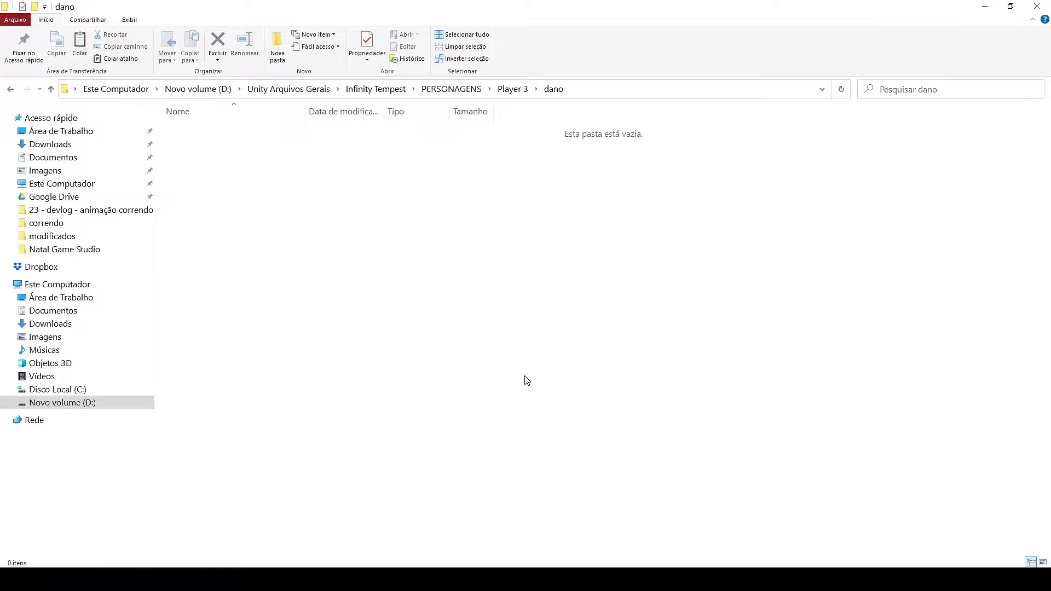
key("ctrl+v")
left_click(512, 89)
double_click(372, 147)
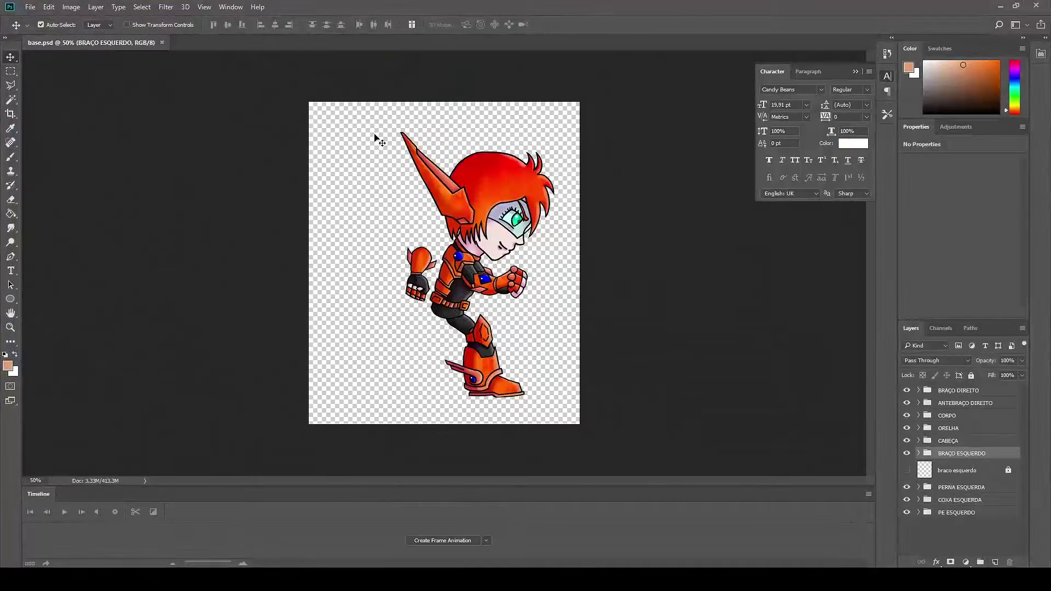
Open base_animação.psd and delete its bottom reference layer, Layer 1
key("Right")
key("Return")
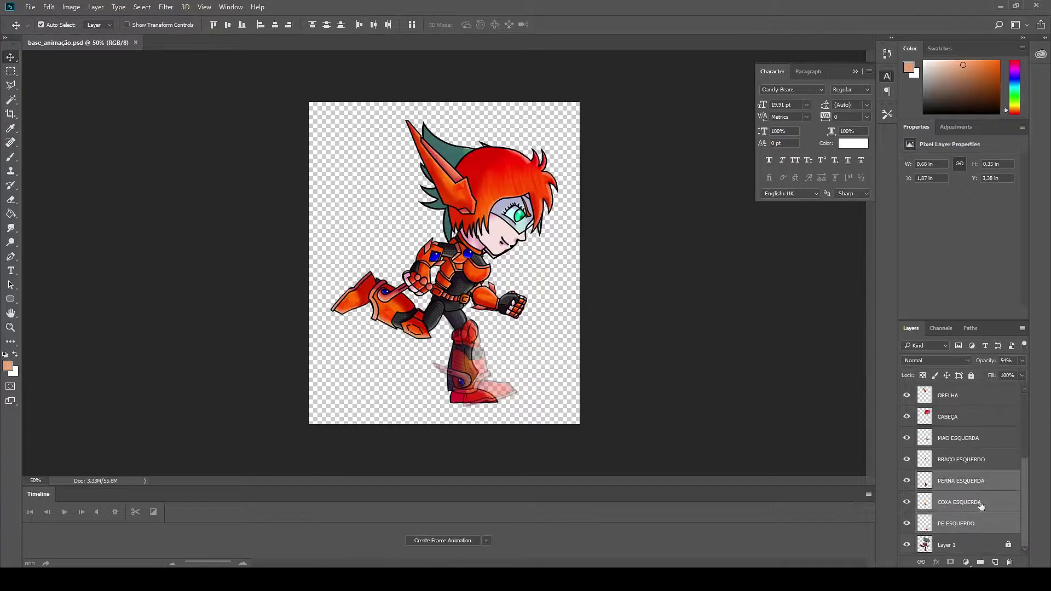
left_click(955, 547)
key("Delete")
Set the left leg layers to 100% opacity and switch to the Rectangular Marquee
scroll(963, 487, "up", 3)
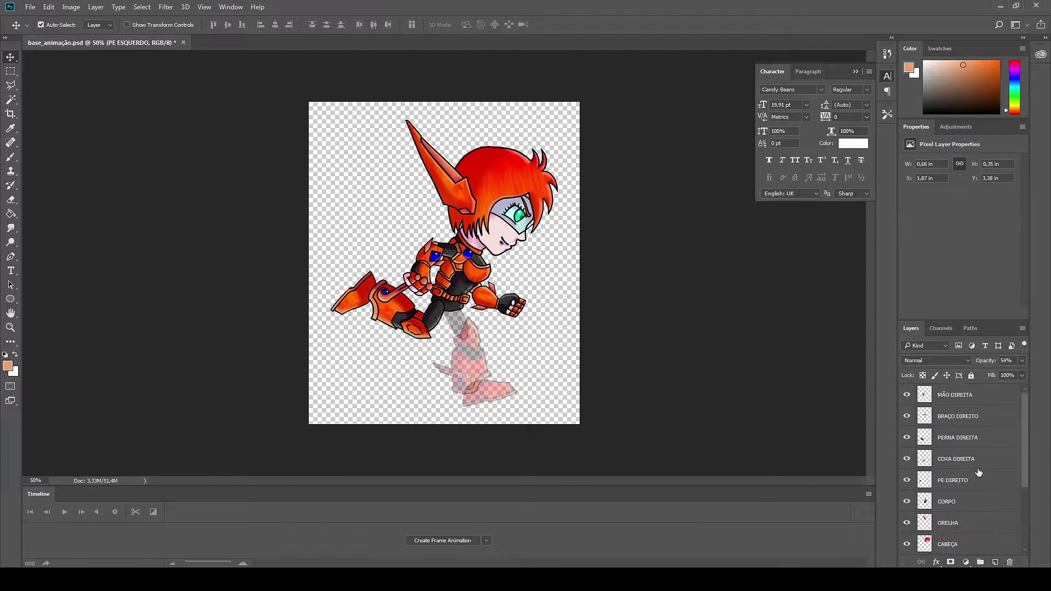
scroll(985, 449, "down", 3)
left_click(959, 523, "shift")
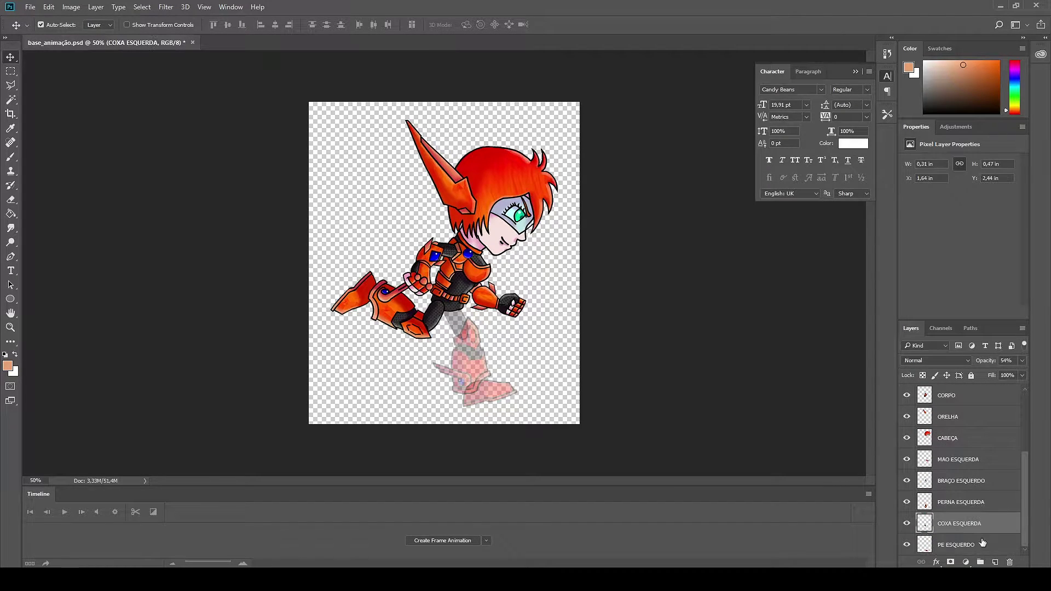
left_click(961, 502, "shift")
left_click_drag(1022, 360, 1021, 374)
left_click(10, 71)
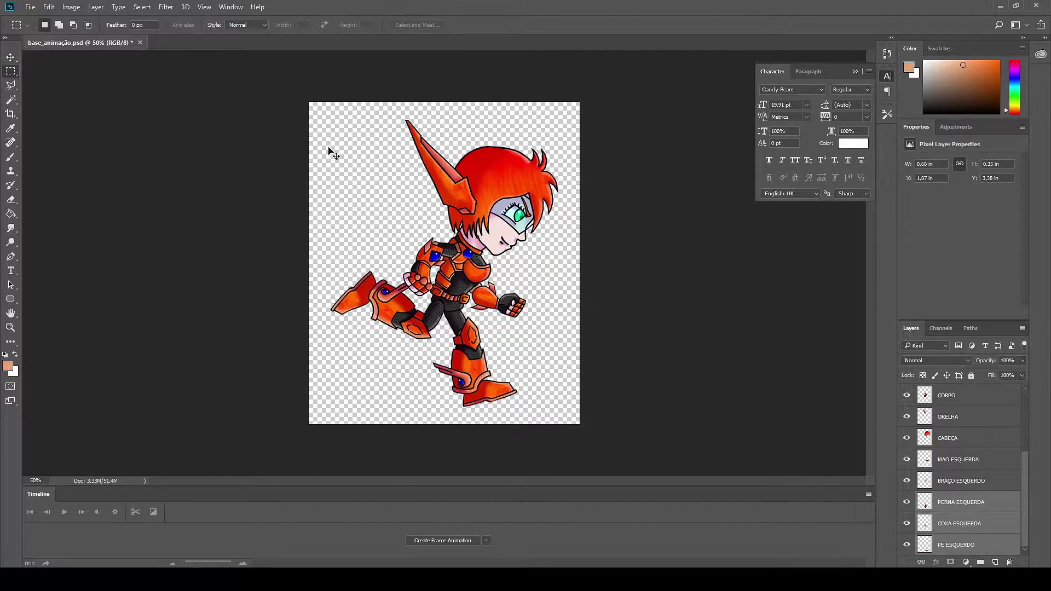
left_click(857, 74)
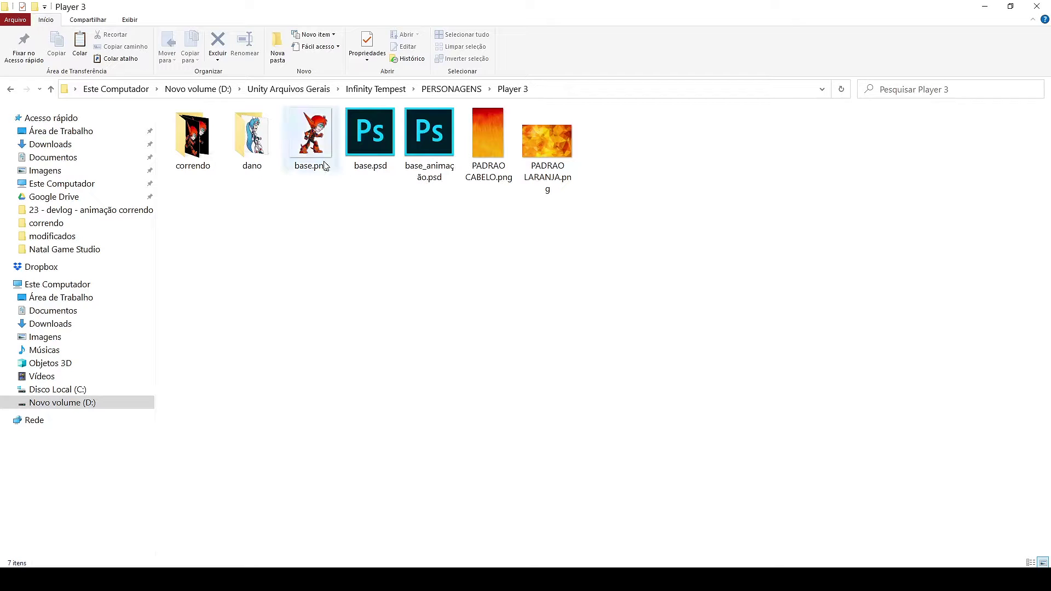
Open 0-0.png from the Player 3 dano folder in Adobe Photoshop CC 2018
double_click(253, 145)
right_click(214, 136)
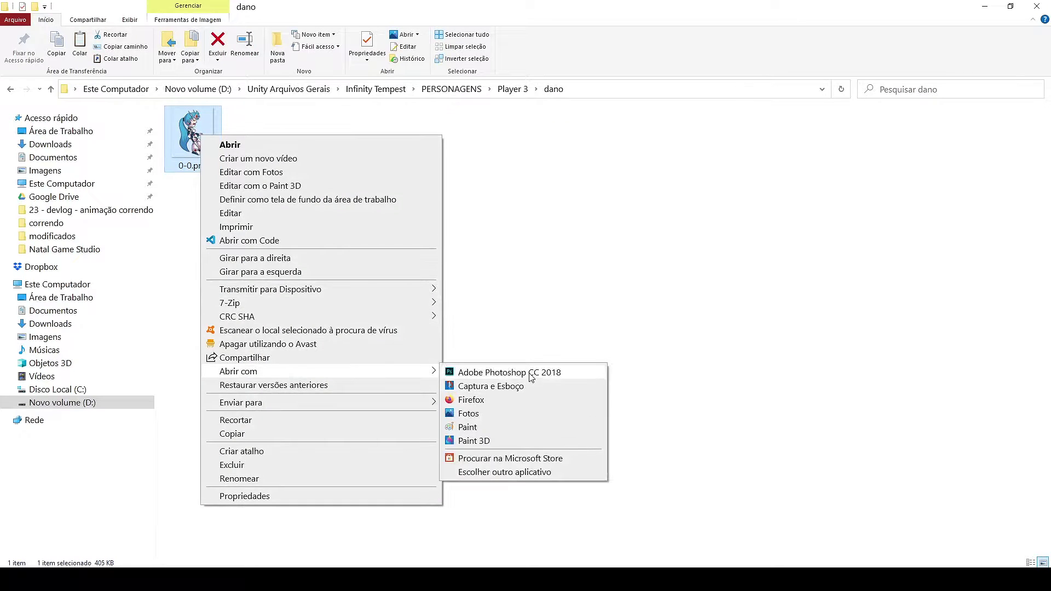
left_click(530, 369)
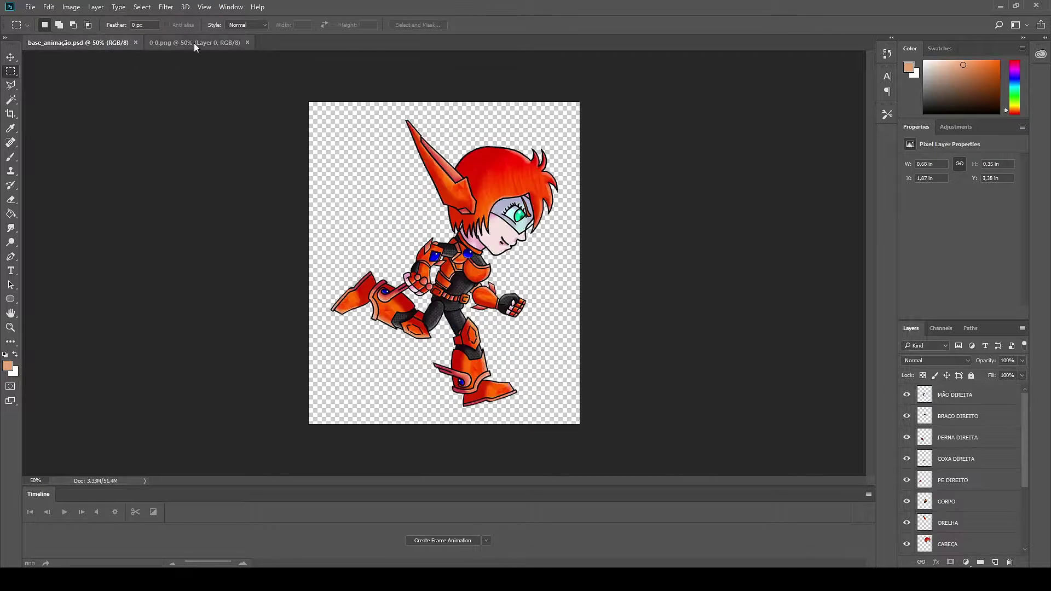
Copy the blue character into base_animação.psd as a locked layer beneath the leg layers
left_click_drag(96, 36, 609, 225)
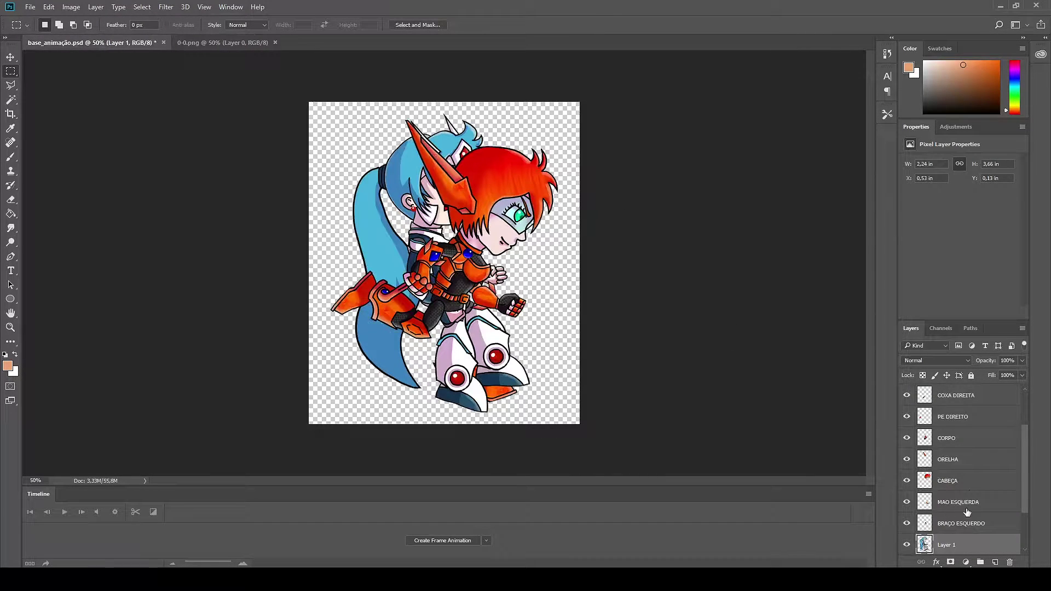
left_click_drag(966, 511, 966, 542)
left_click(972, 376)
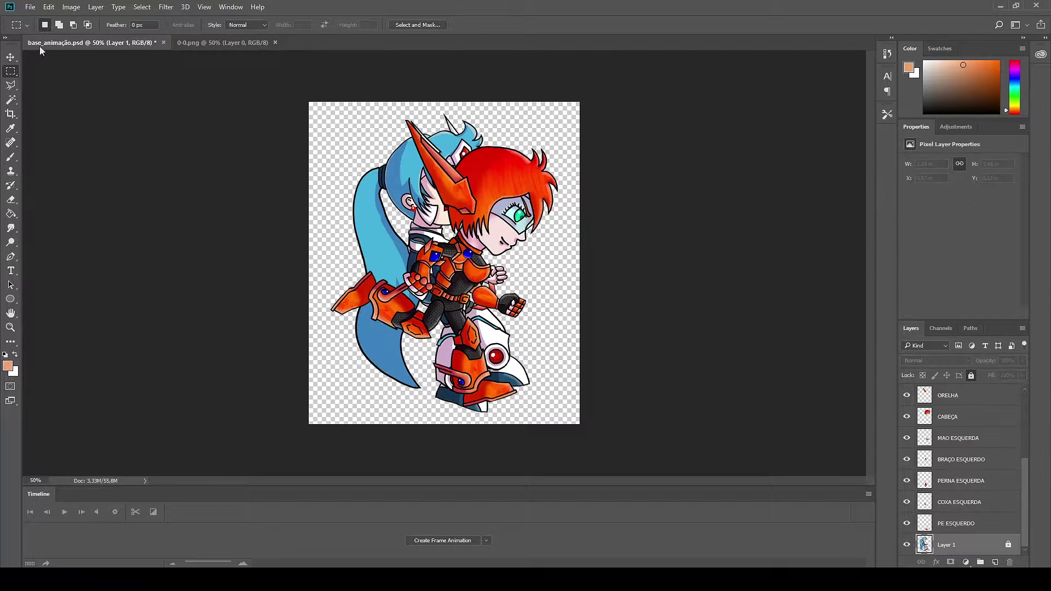
key("v")
left_click(968, 423)
left_click(955, 403, "shift")
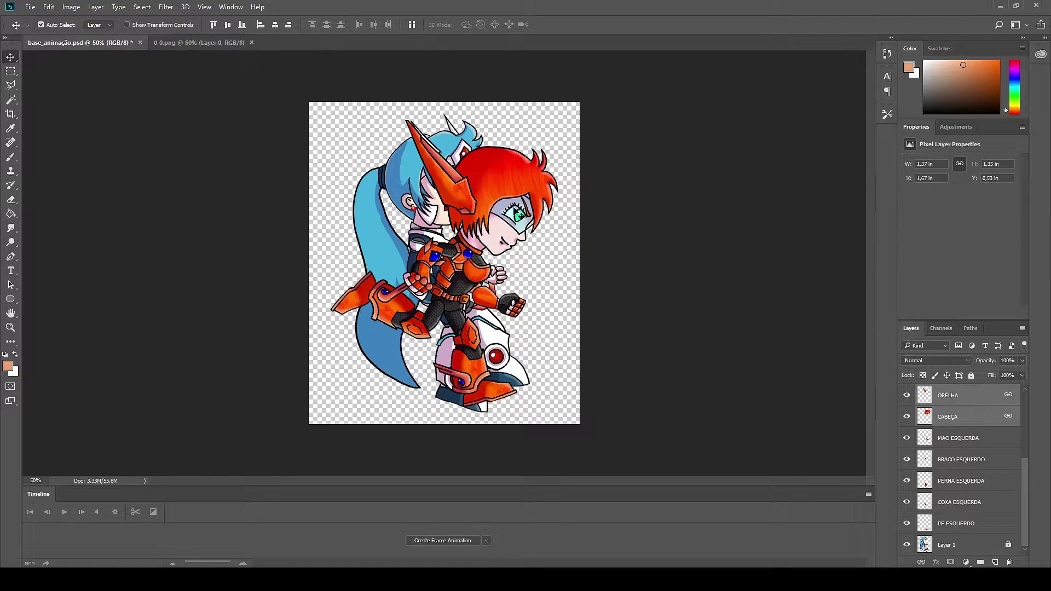
Move the head up-left and tilt it back about 30 degrees
left_click_drag(519, 215, 494, 203)
key("ctrl+t")
left_click_drag(547, 108, 486, 75)
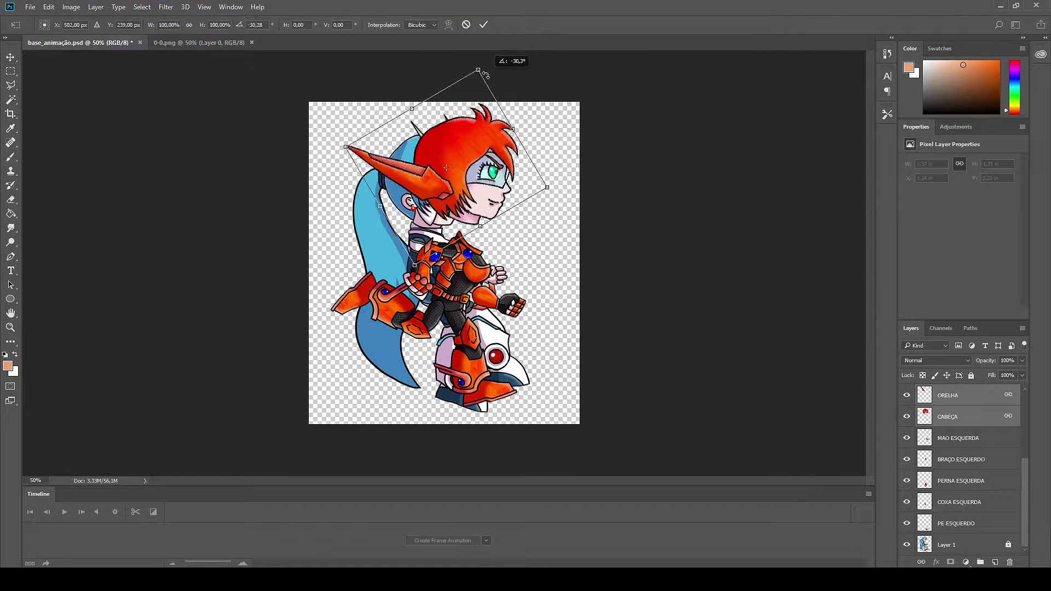
left_click_drag(446, 167, 410, 177)
left_click_drag(678, 230, 678, 232)
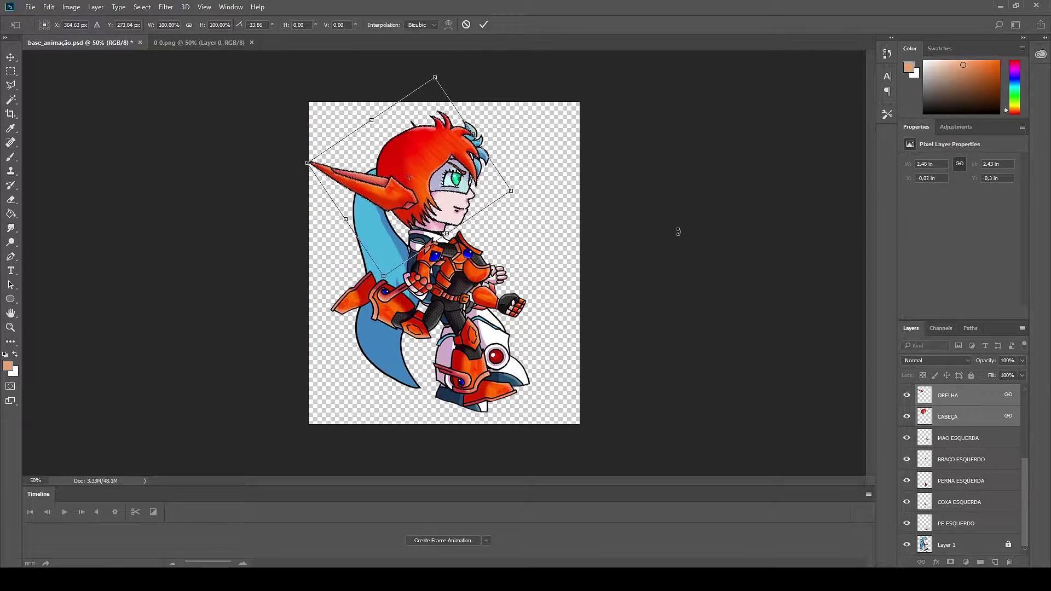
key("Return")
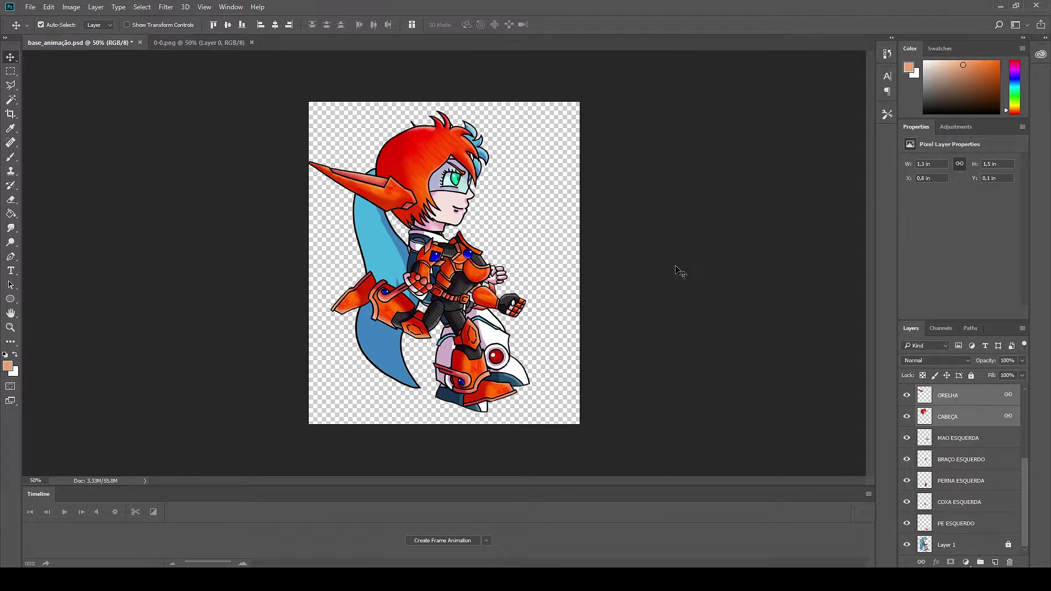
Rotate and reposition the CORPO body layer
scroll(971, 470, "up", 2)
left_click(947, 417)
key("ctrl+t")
left_click_drag(571, 263, 505, 179)
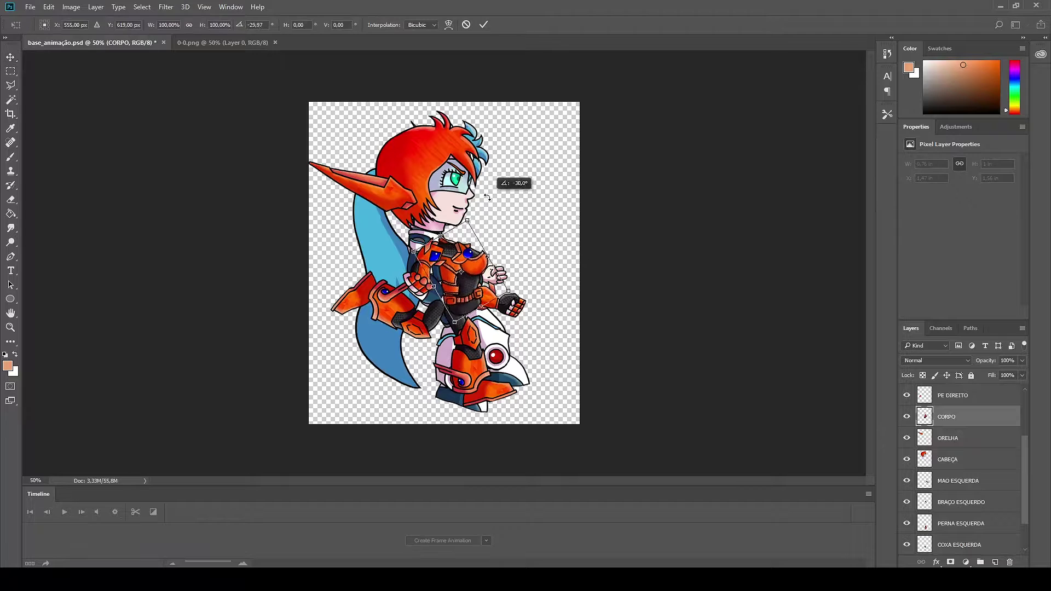
left_click_drag(441, 259, 441, 256)
key("Return")
Move the right hand onto the torso and shift the left arm, thigh, shin and foot right
left_click_drag(484, 285, 522, 238)
left_click_drag(515, 304, 558, 270)
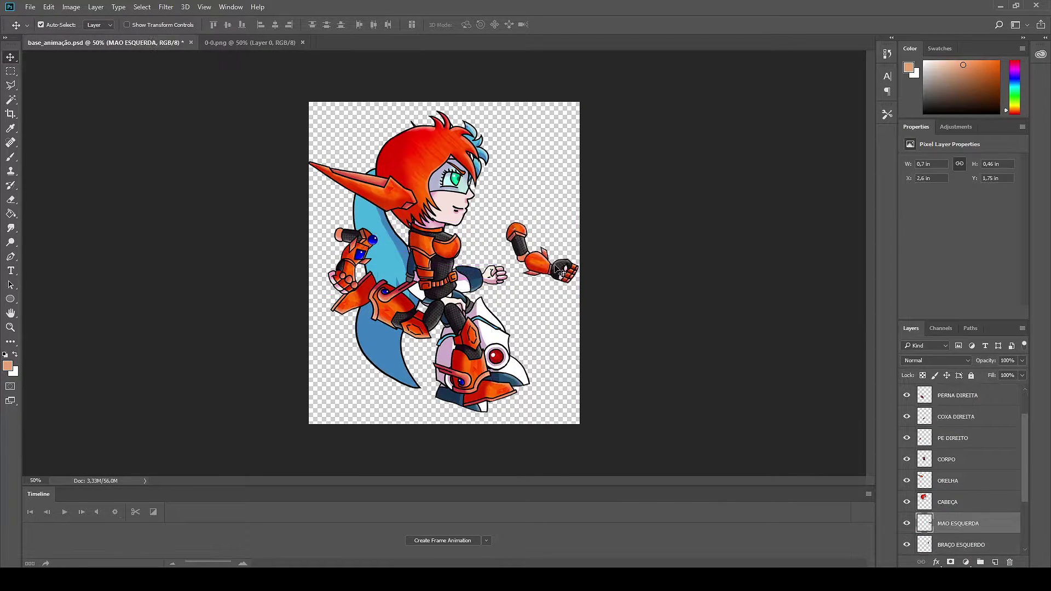
left_click_drag(469, 323, 492, 298)
mouse_move(482, 340)
left_mouse_down()
mouse_move(542, 334)
mouse_move(531, 298)
left_mouse_up()
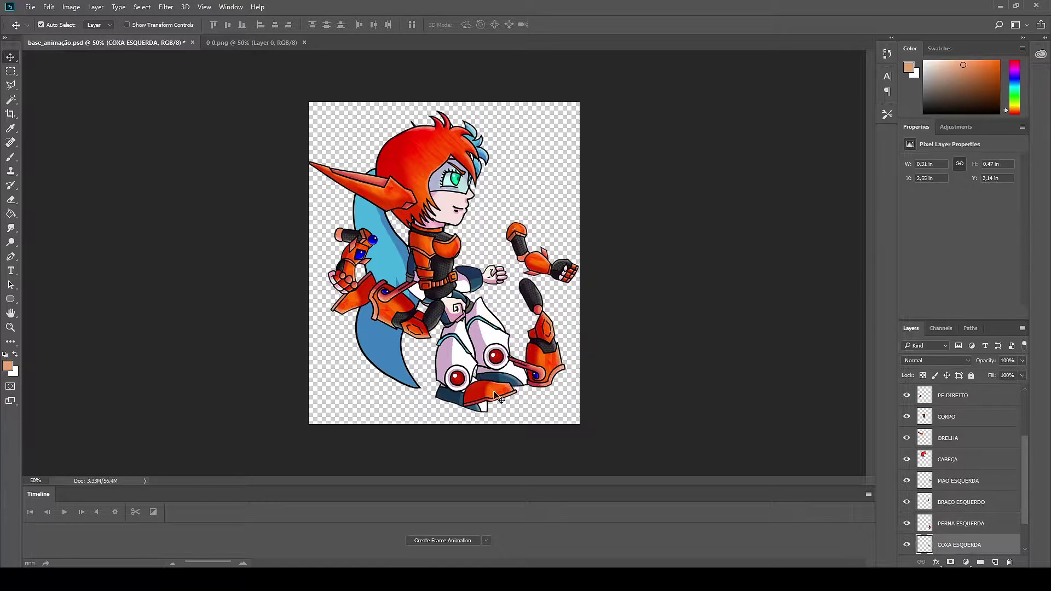
left_click_drag(490, 392, 559, 391)
Rotate the COXA DIREITA right thigh about -74 degrees and lift it
left_click(439, 322)
key("ctrl+t")
left_click_drag(468, 299, 425, 258)
left_click_drag(443, 321, 445, 307)
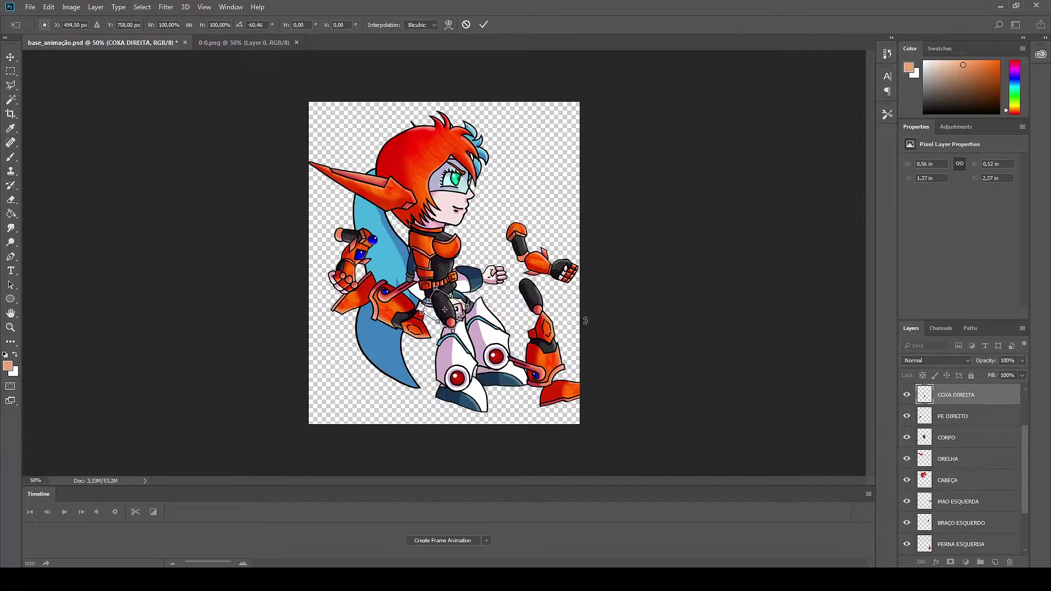
key("Return")
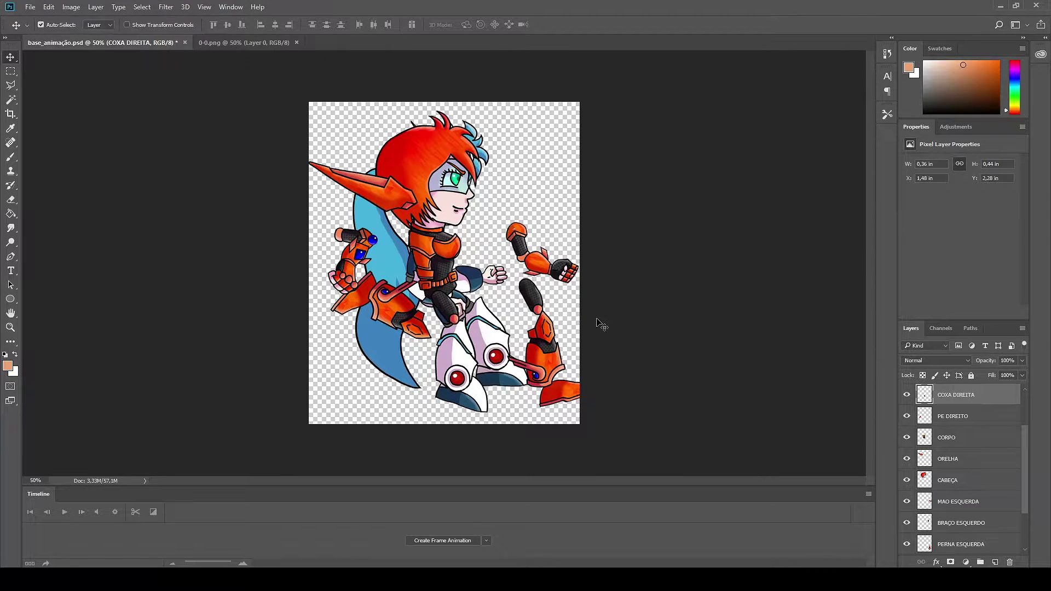
key("ctrl+z")
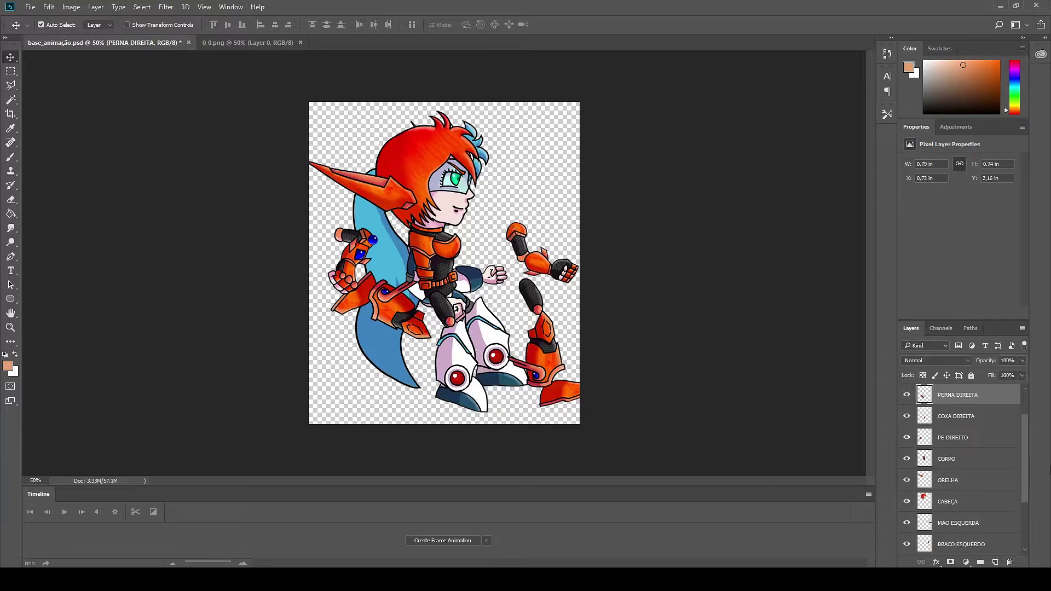
Rotate the PERNA DIREITA shin and PE DIREITO foot about -121 degrees into place
left_click(952, 438, "shift")
key("ctrl+t")
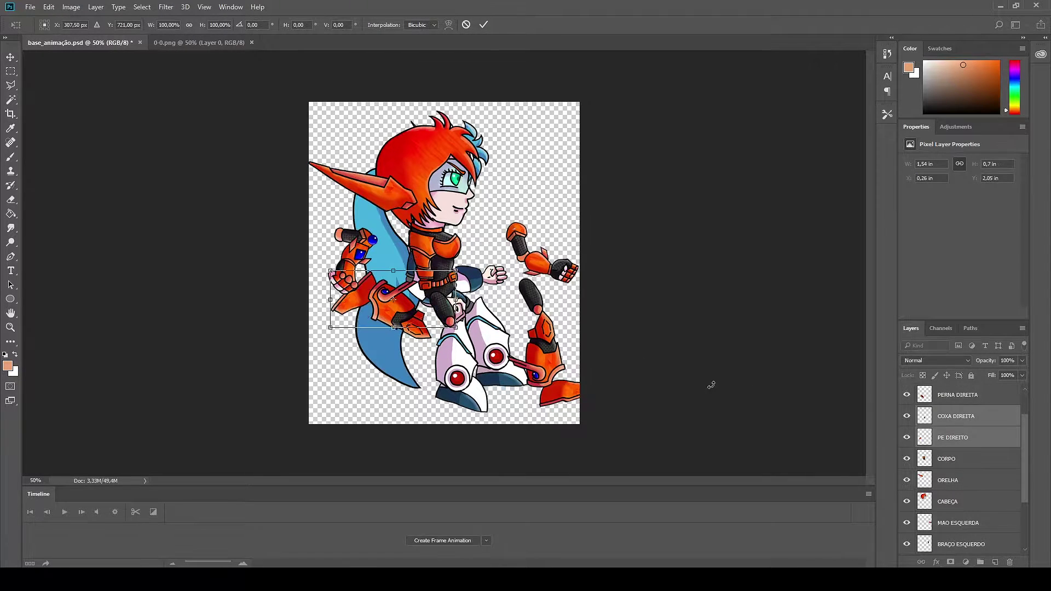
key("Escape")
left_click(958, 395)
left_click(952, 437, "ctrl")
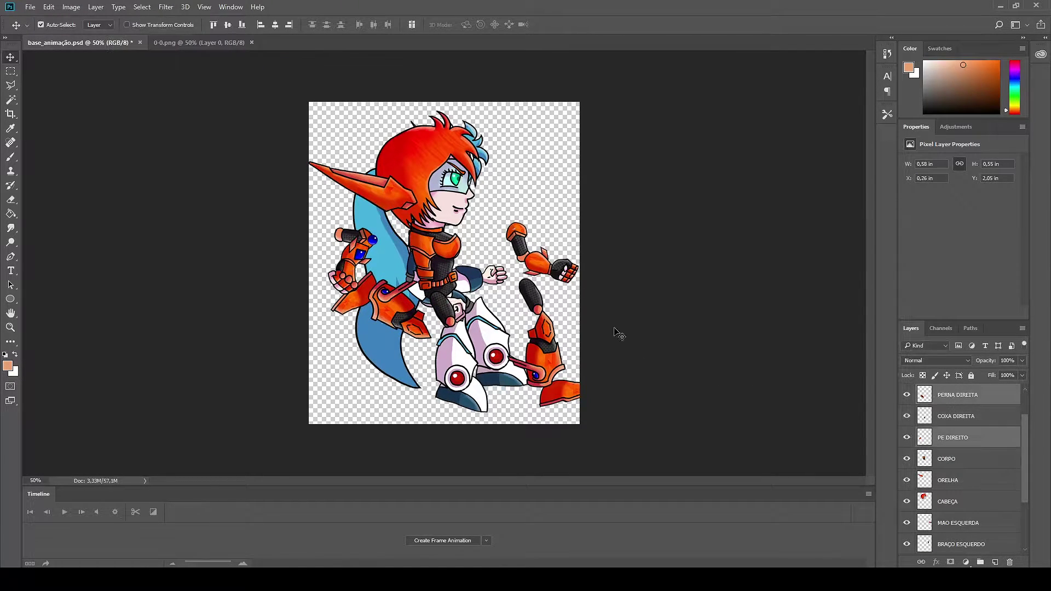
key("ctrl+t")
mouse_move(440, 345)
left_mouse_down()
mouse_move(374, 156)
mouse_move(334, 161)
left_mouse_up()
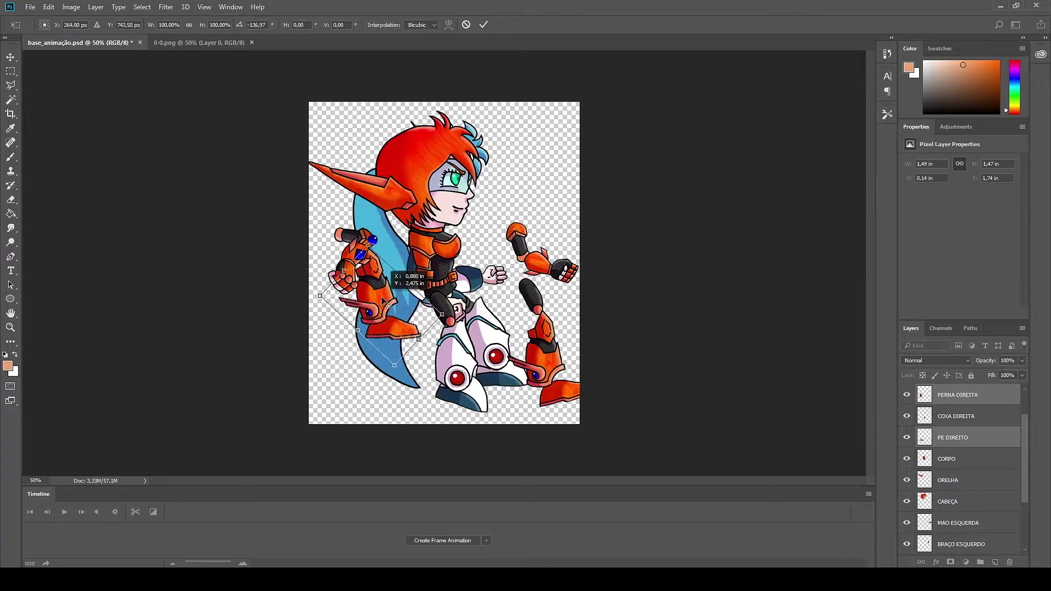
left_click_drag(403, 330, 510, 394)
key("ctrl+z")
key("ctrl+z")
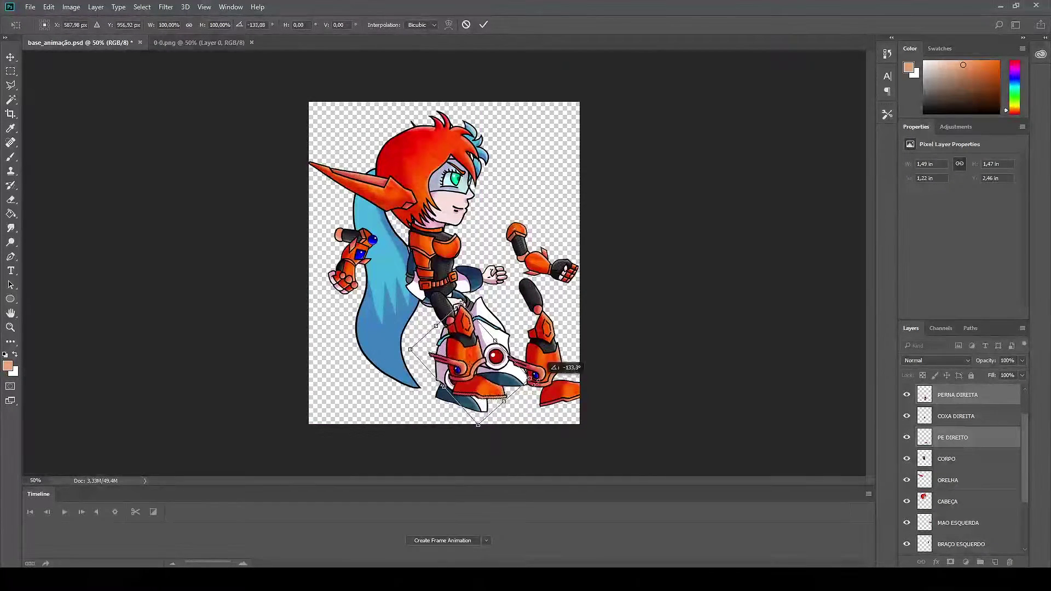
left_click_drag(470, 354, 460, 357)
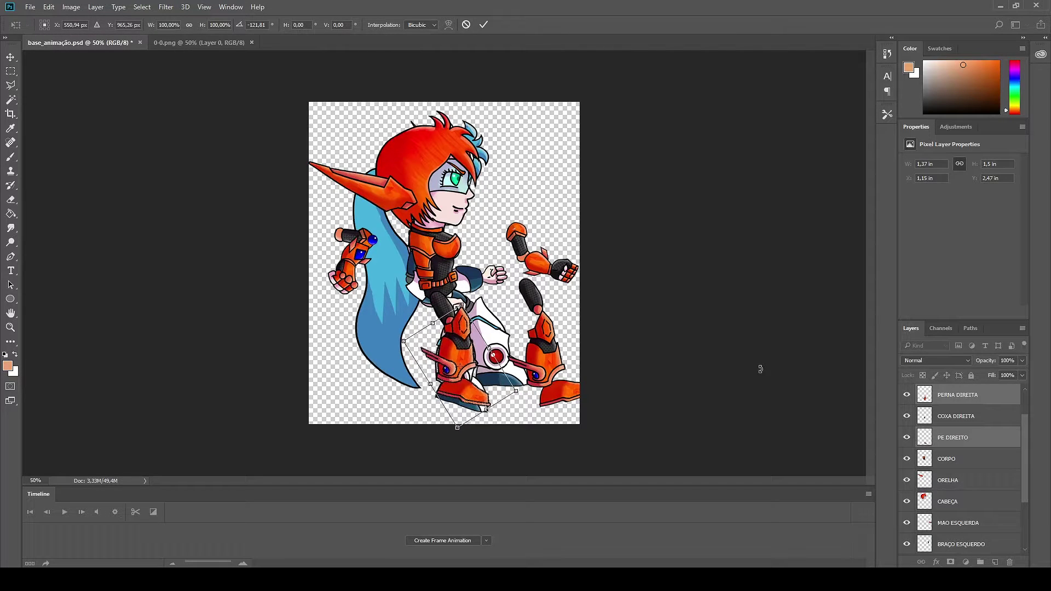
key("Return")
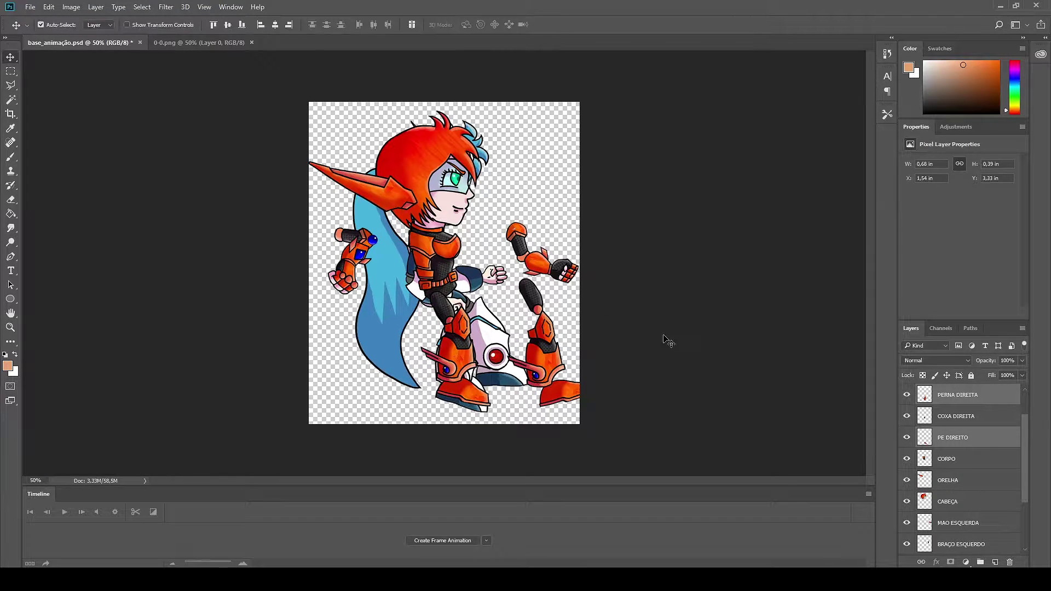
Select the COXA ESQUERDA left thigh layer for transforming
scroll(963, 492, "down", 3)
left_click(959, 501)
key("ctrl+t")
Rotate the left thigh onto the body and move the left leg and foot up into place
mouse_move(561, 286)
left_mouse_down()
mouse_move(554, 274)
mouse_move(471, 310)
left_mouse_up()
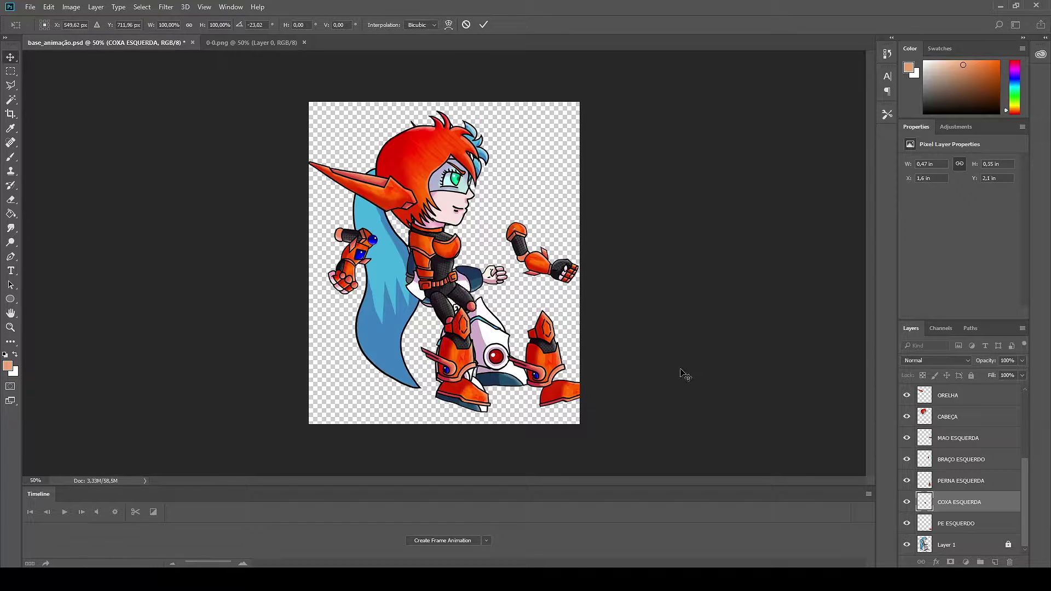
key("Return")
left_click(960, 481)
left_click(956, 523, "ctrl")
left_click_drag(557, 381, 494, 336)
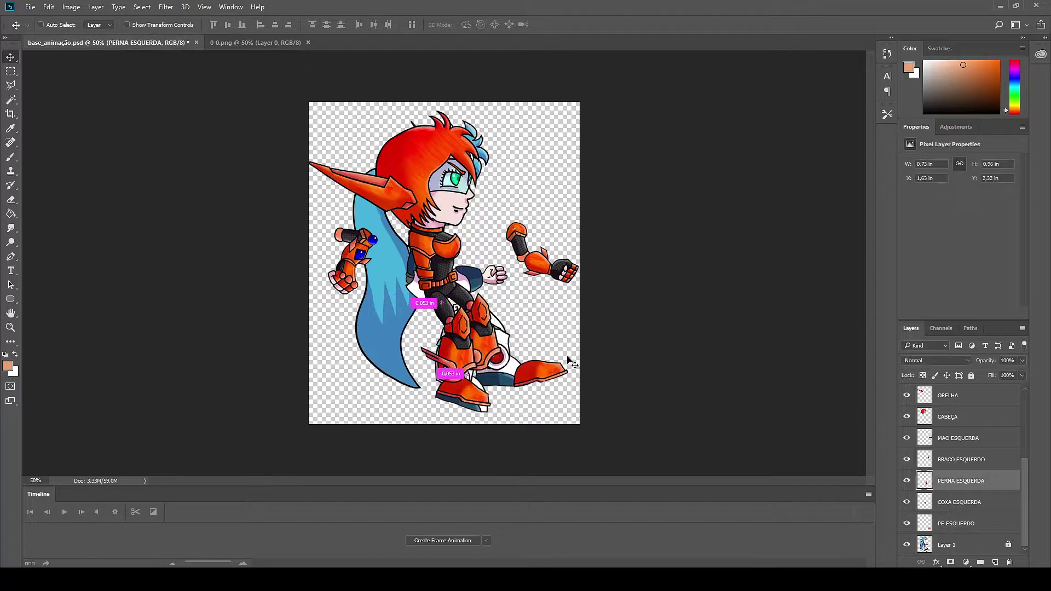
key("ctrl+t")
mouse_move(540, 362)
left_mouse_down()
mouse_move(536, 345)
mouse_move(492, 342)
left_mouse_up()
key("Return")
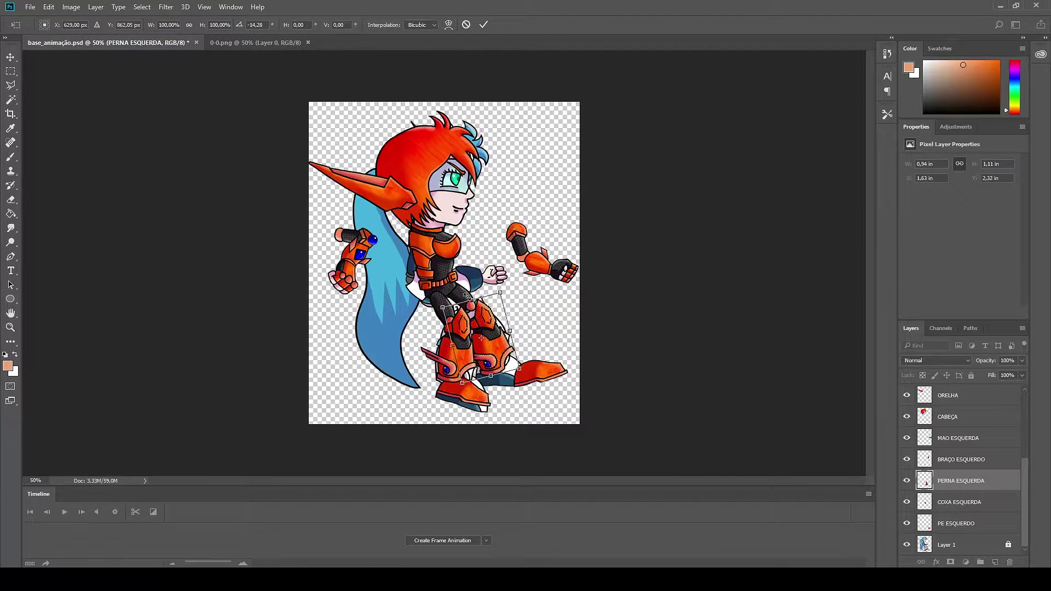
Nudge the left thigh and rotate the left foot to match the leg
left_click(466, 298)
left_click_drag(466, 298, 470, 295)
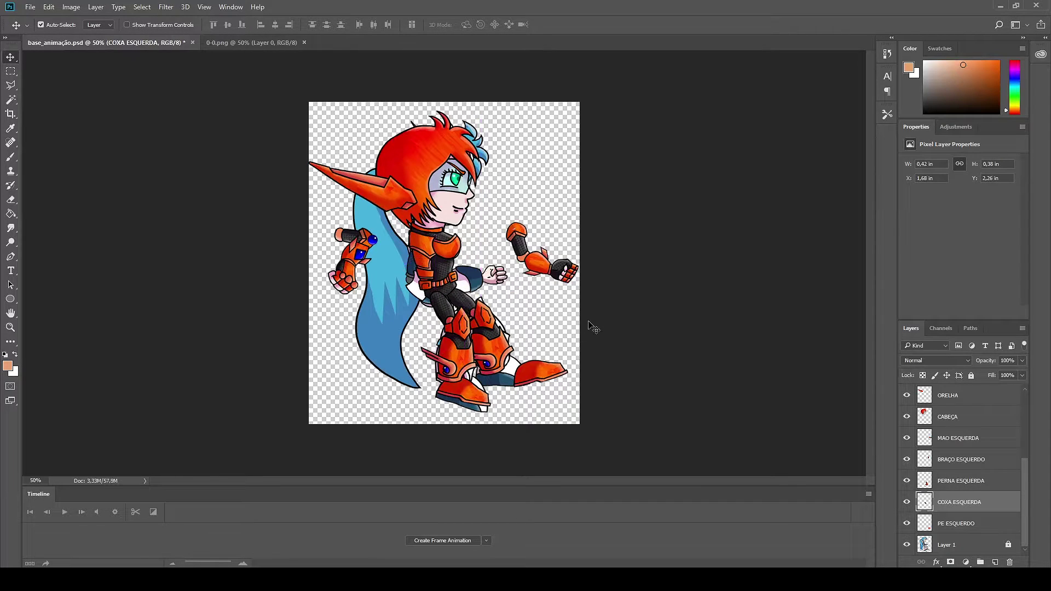
mouse_move(553, 376)
left_mouse_down()
mouse_move(525, 383)
mouse_move(534, 386)
left_mouse_up()
key("ctrl+t")
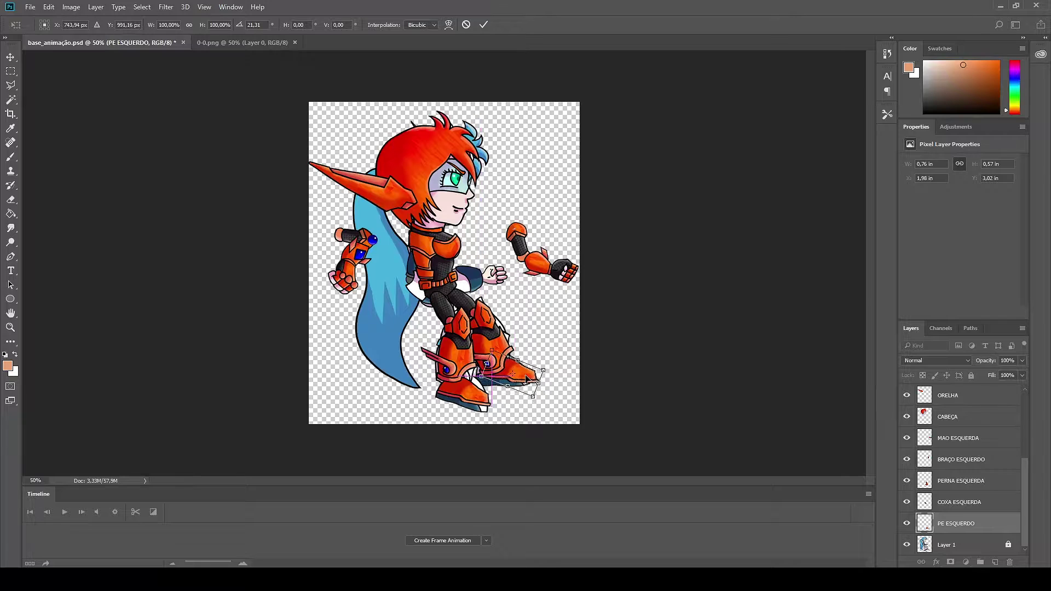
key("Return")
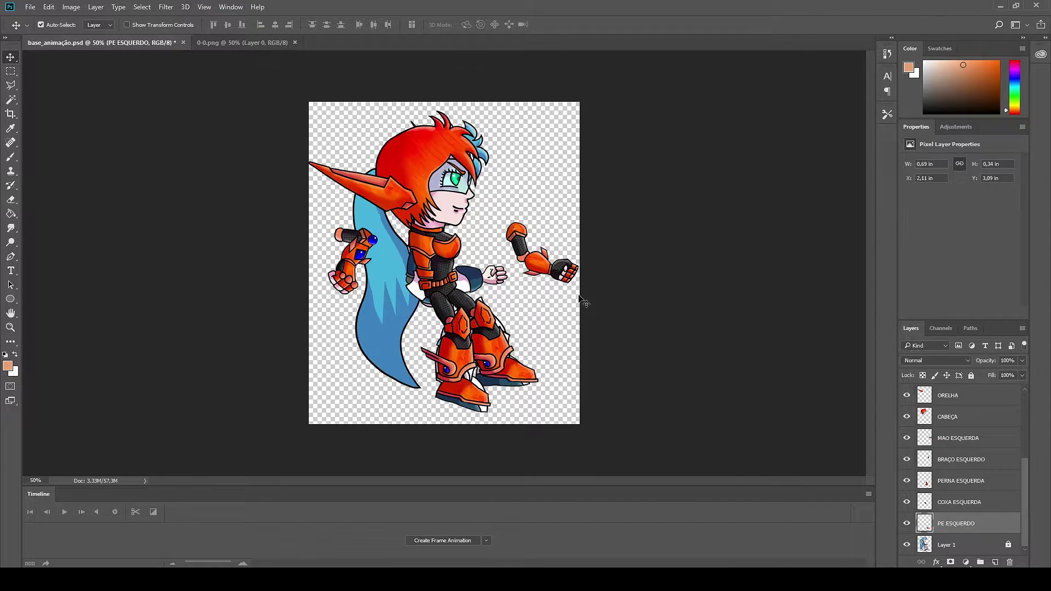
Rotate the right arm toward the body and move the right hand down-right
mouse_move(386, 221)
left_mouse_down()
mouse_move(377, 257)
mouse_move(383, 241)
mouse_move(421, 256)
left_mouse_up()
key("ctrl+t")
key("Return")
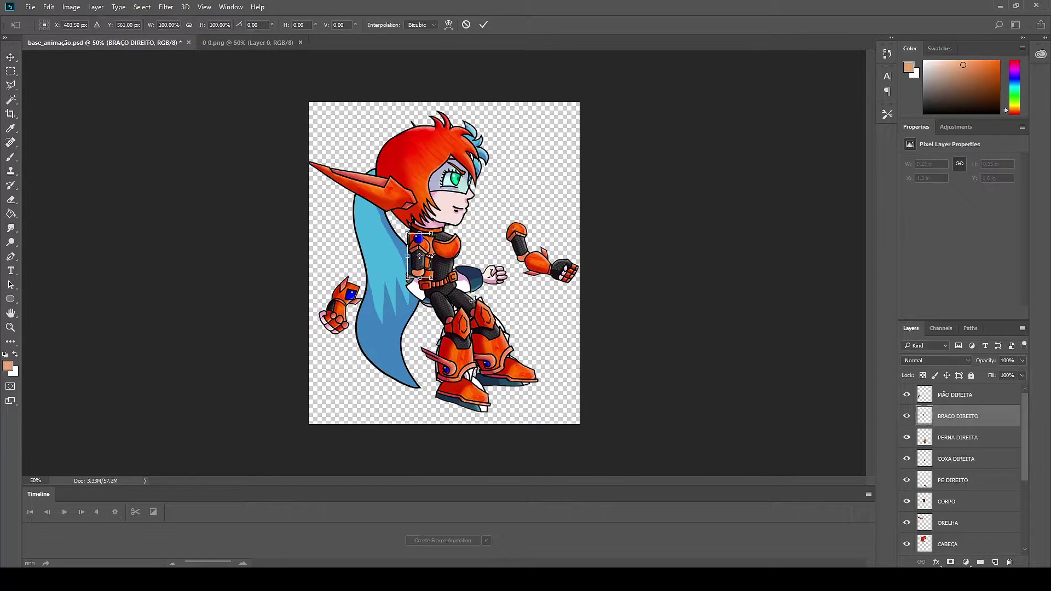
mouse_move(345, 306)
left_mouse_down()
mouse_move(350, 315)
mouse_move(285, 225)
mouse_move(439, 287)
left_mouse_up()
key("ctrl+t")
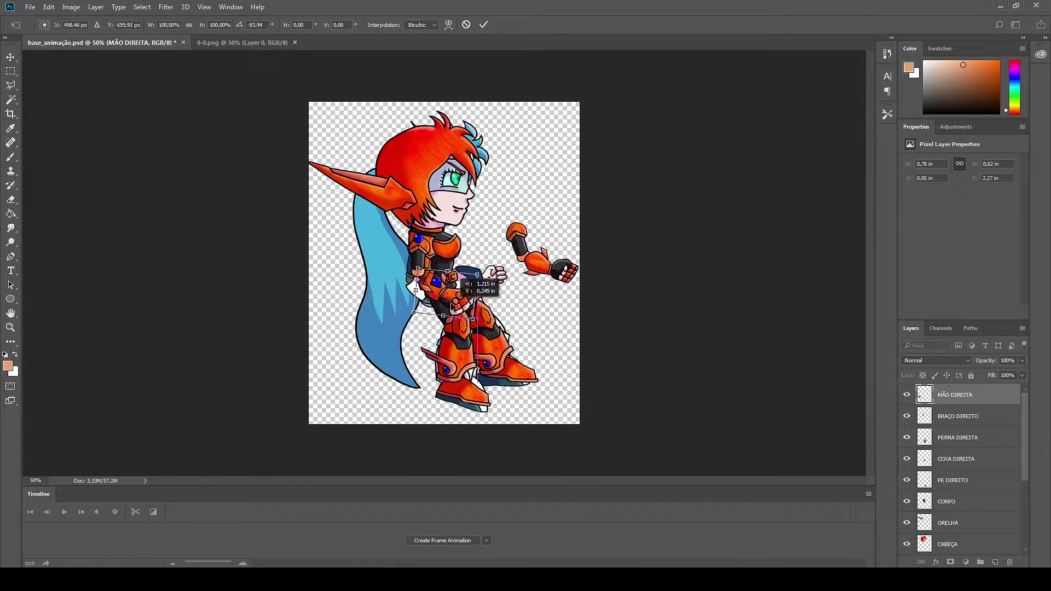
key("Return")
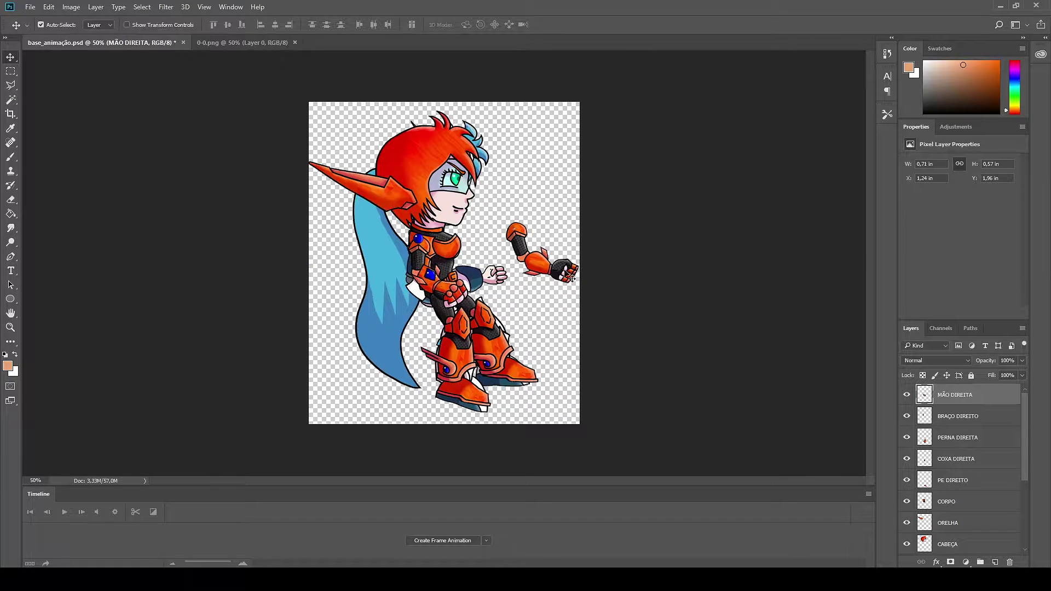
Rotate and move the left hand into place against the chest
left_click(571, 278)
key("ctrl+t")
left_click_drag(599, 235, 594, 216)
left_click_drag(563, 254, 482, 280)
key("Return")
scroll(963, 492, "down", 3)
left_click(962, 502, "ctrl")
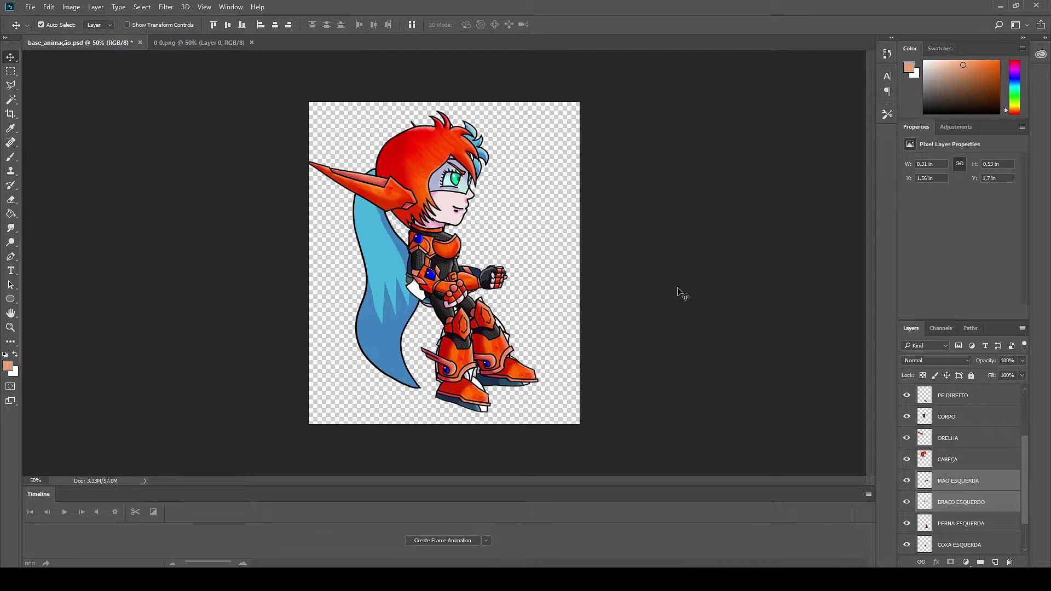
Unlink ORELHA from CABEÇA, tilt the ear back slightly, and hide Layer 1
left_click(974, 445)
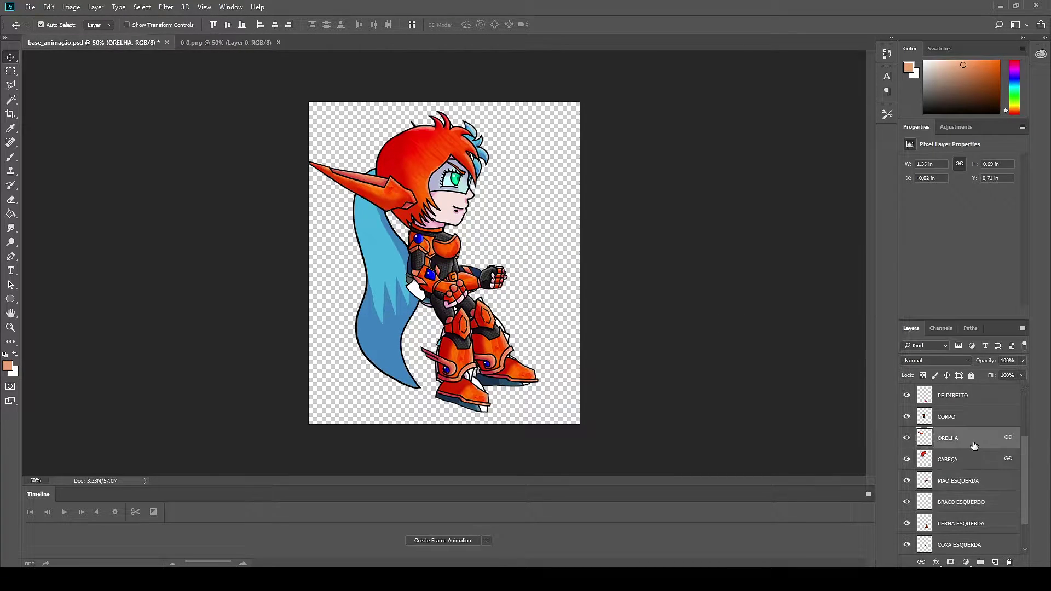
right_click(1017, 449)
left_click(797, 345)
key("ctrl+t")
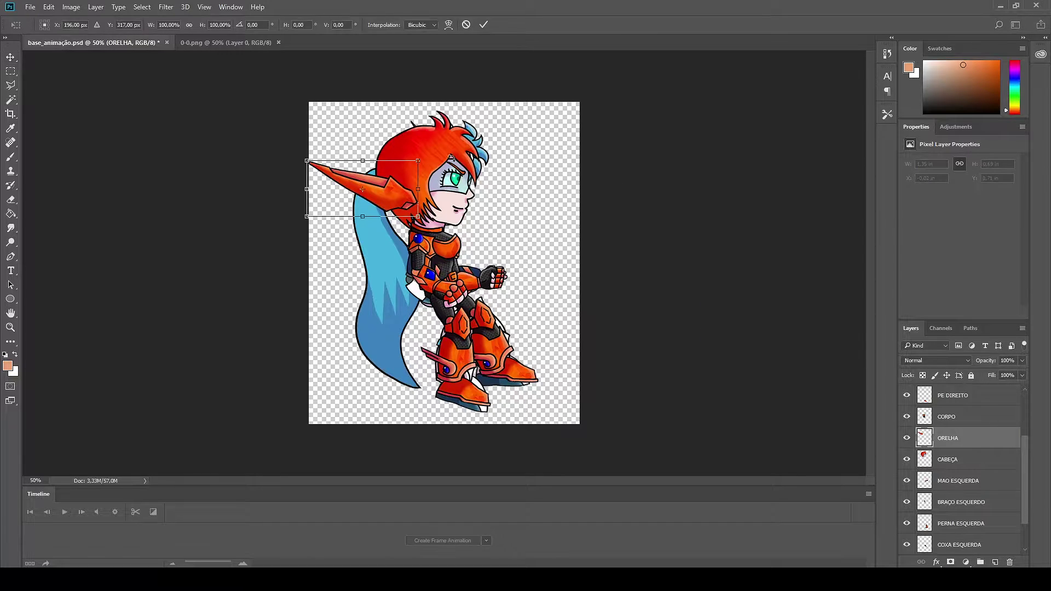
left_click_drag(438, 154, 449, 171)
key("Return")
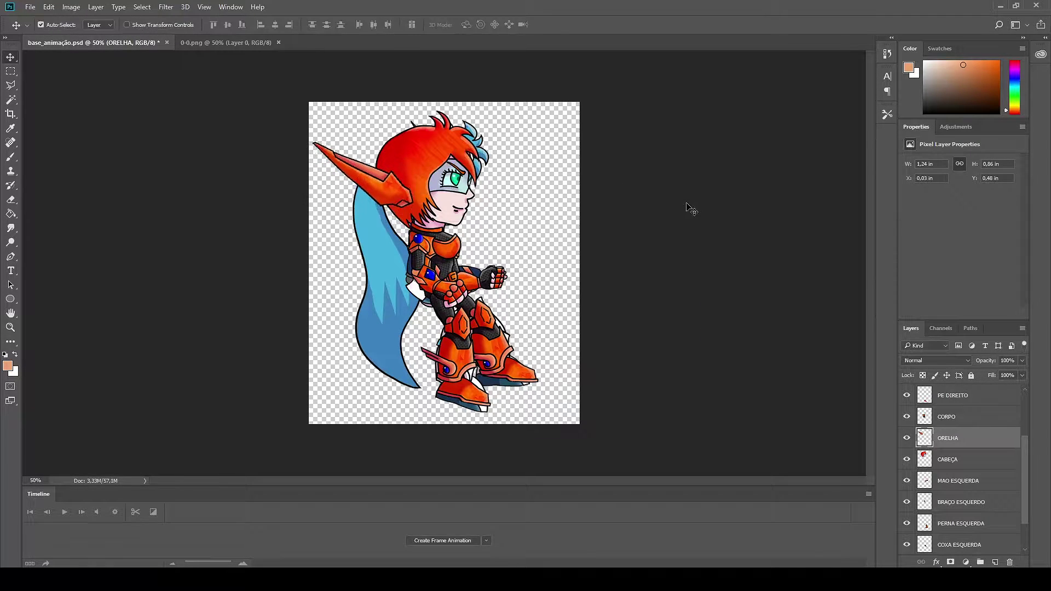
scroll(984, 484, "down", 2)
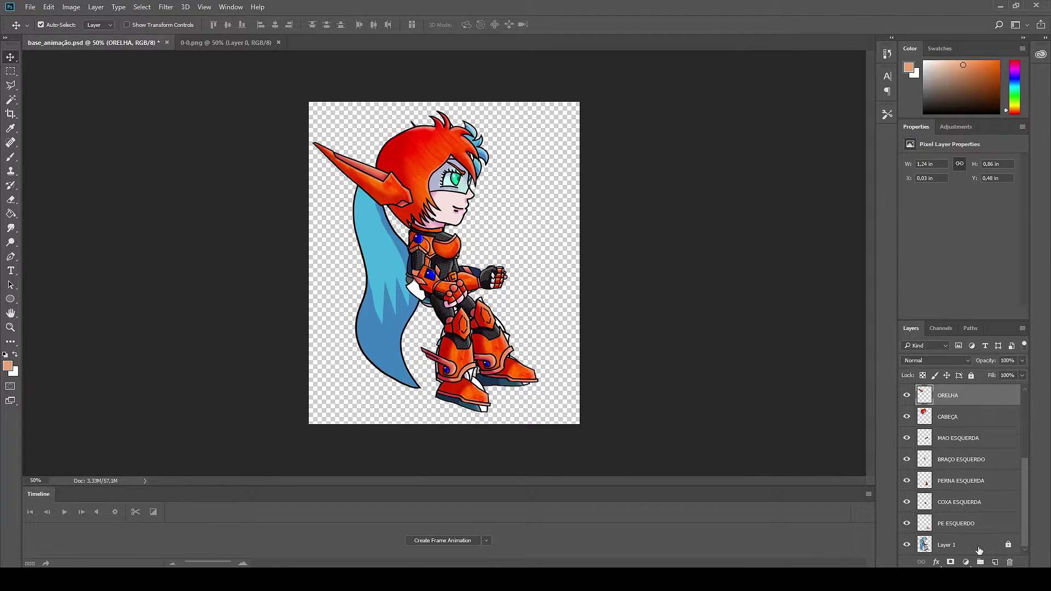
left_click(906, 545)
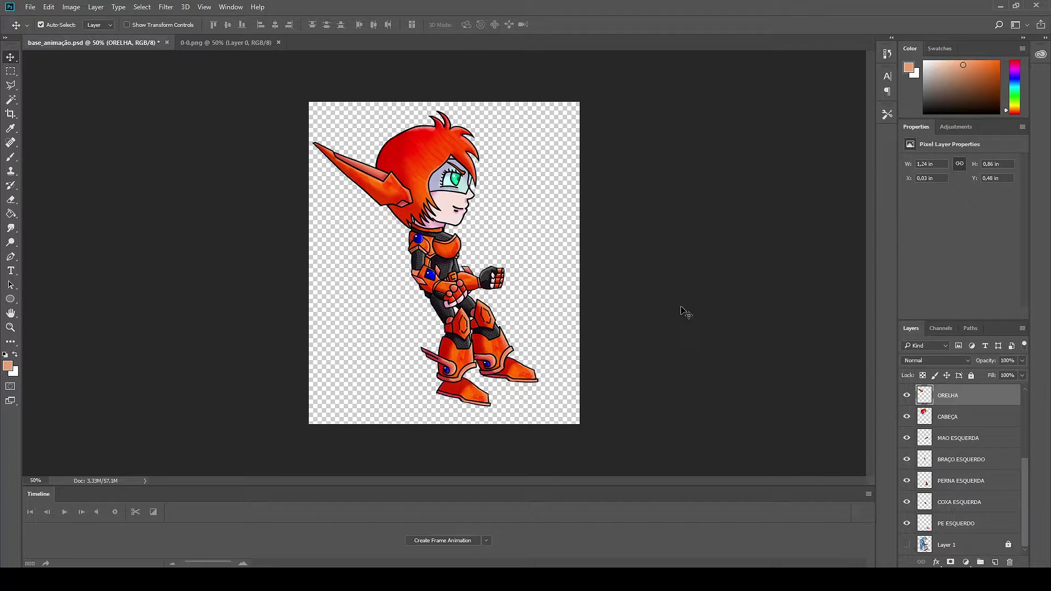
Save the document as dano.psd in the dano folder
left_click(31, 7)
left_click(33, 162)
double_click(571, 146)
type("dano")
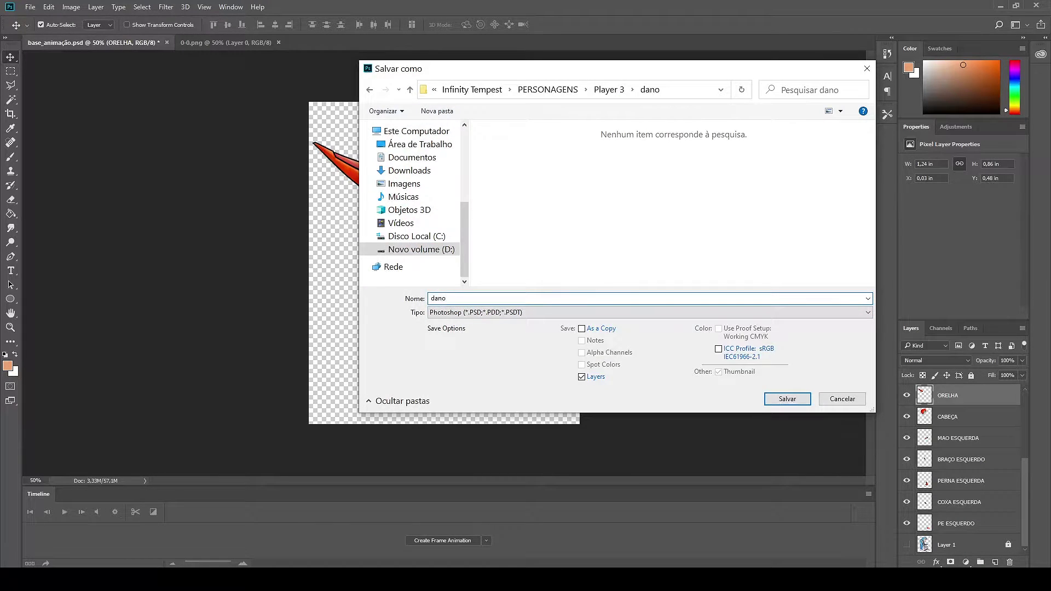
key("Return")
key("Return")
key("alt+bracketleft")
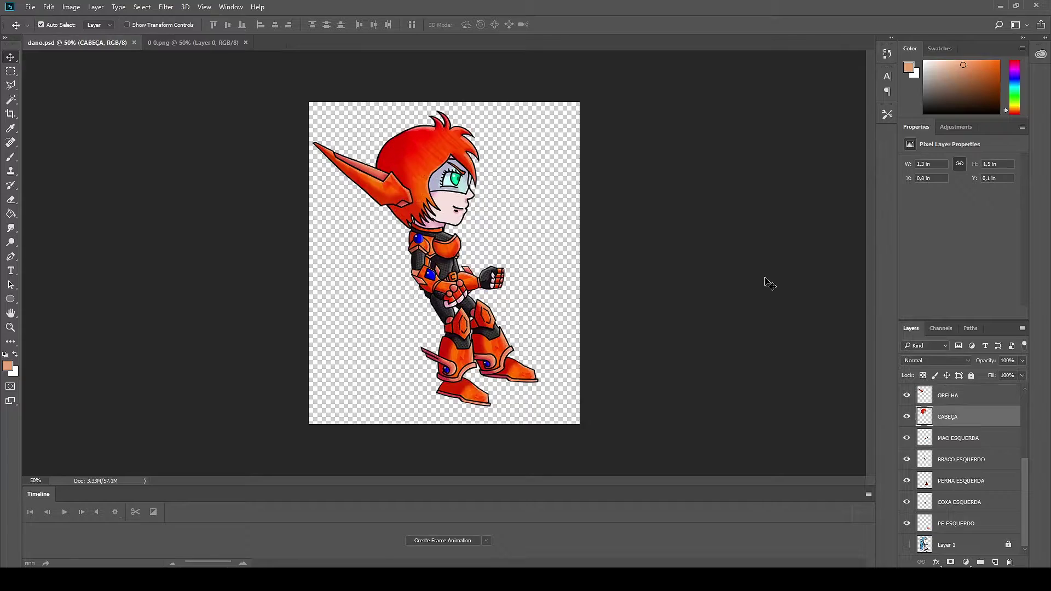
Paint over the mouth line with a skin-pink hard round brush and delete the CABEÇA layer
key("z")
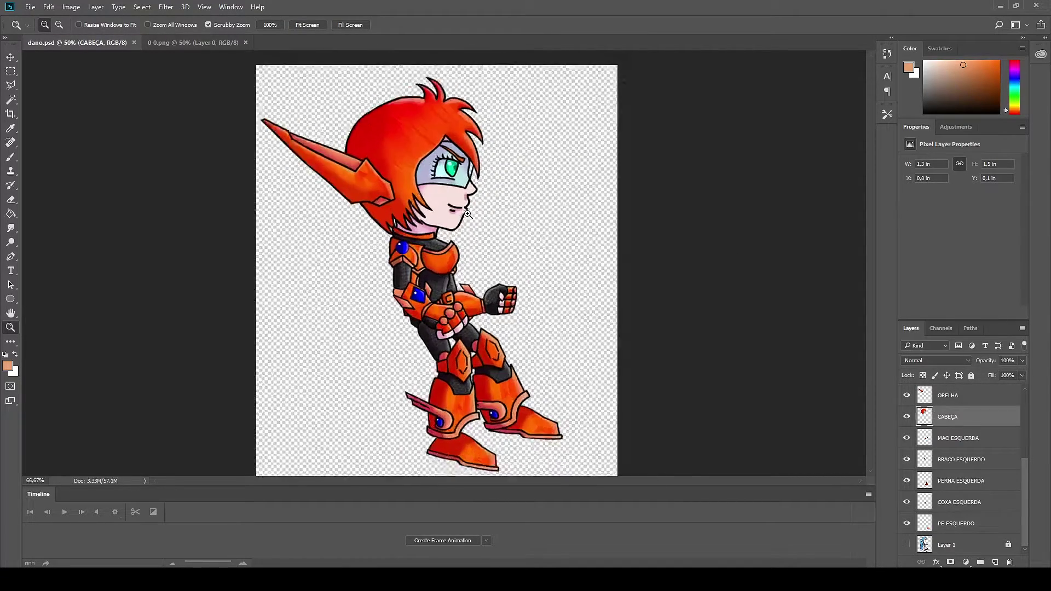
left_click_drag(504, 237, 615, 250)
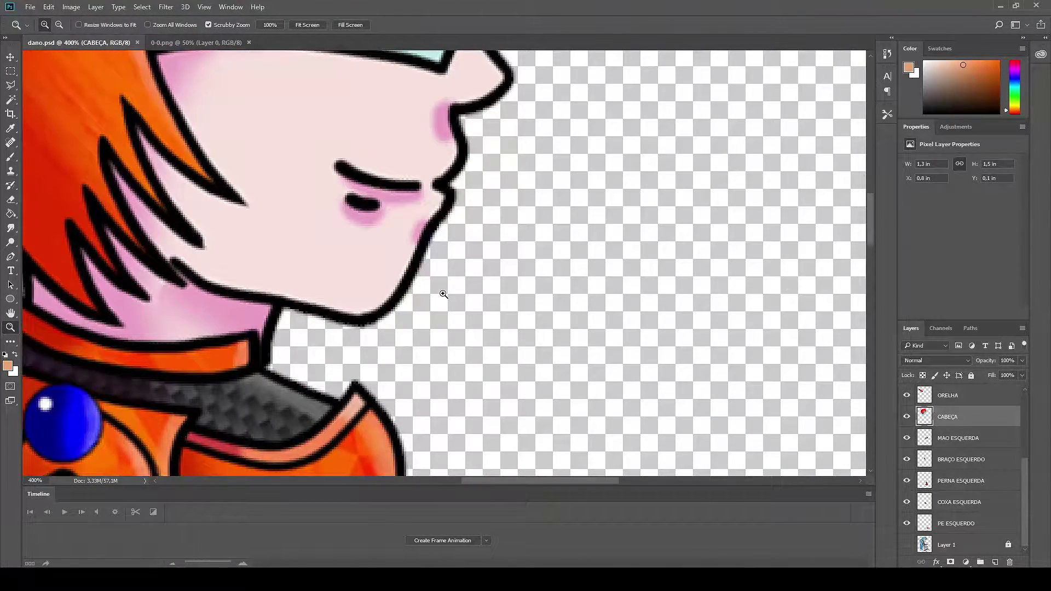
key("b")
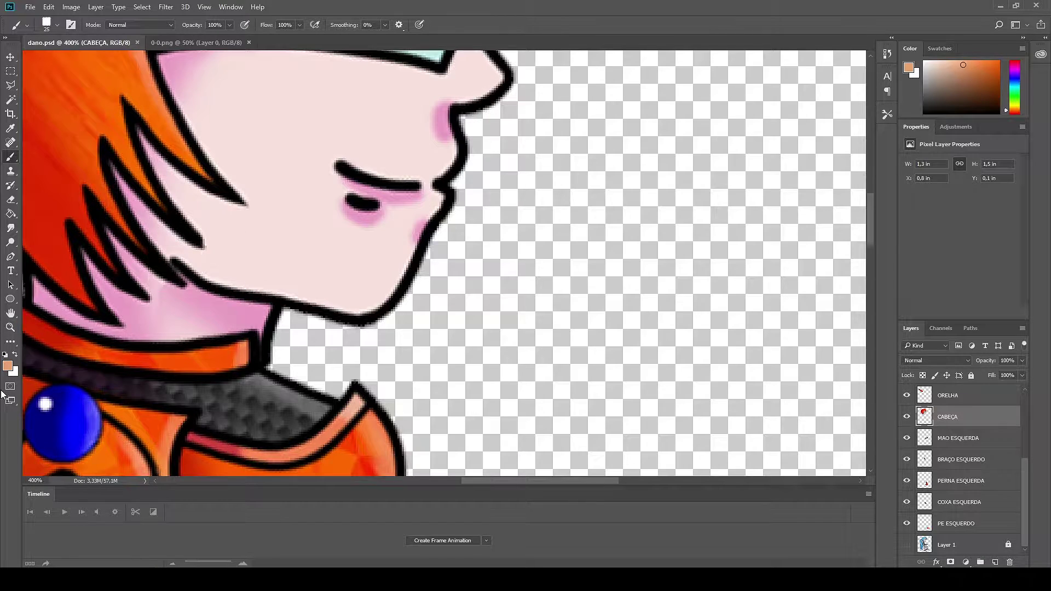
left_click(7, 365)
left_click(336, 244)
key("Return")
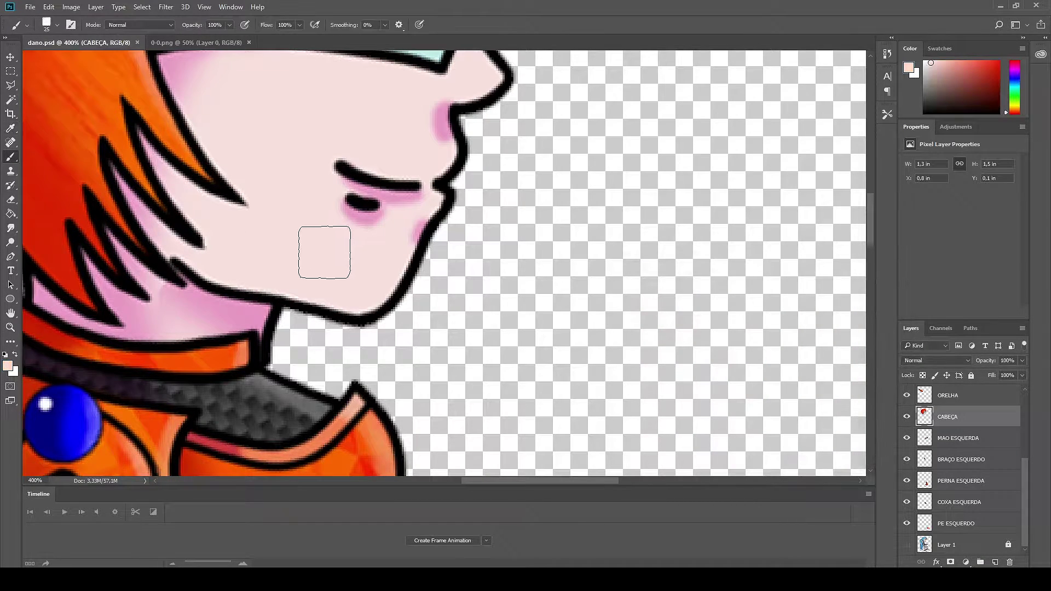
right_click(324, 252)
scroll(406, 378, "up", 5)
left_click(353, 347)
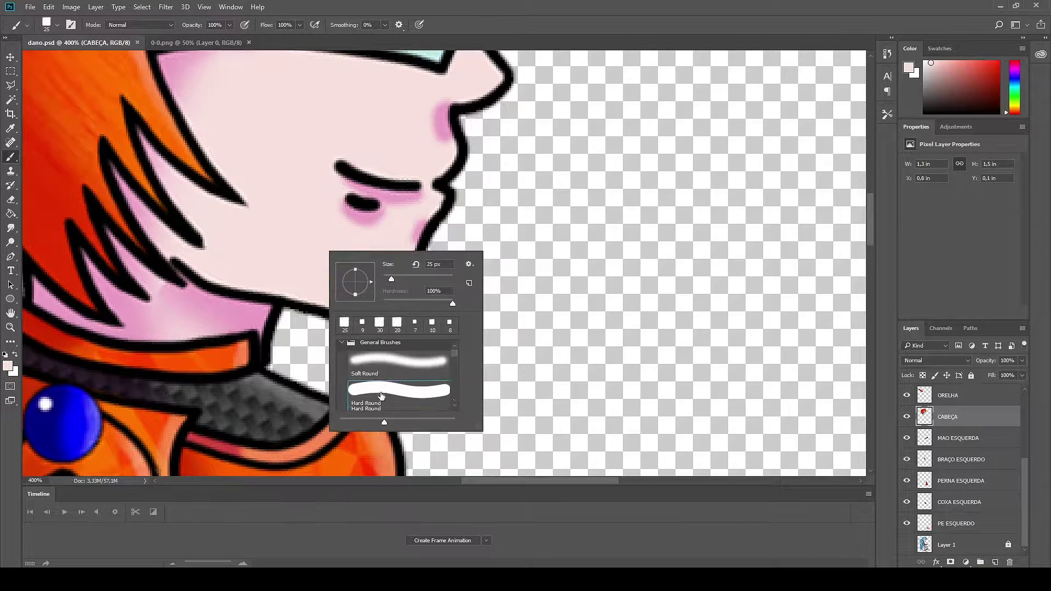
double_click(405, 378)
mouse_move(334, 145)
left_mouse_down()
mouse_move(392, 183)
mouse_move(394, 164)
mouse_move(373, 294)
left_mouse_up()
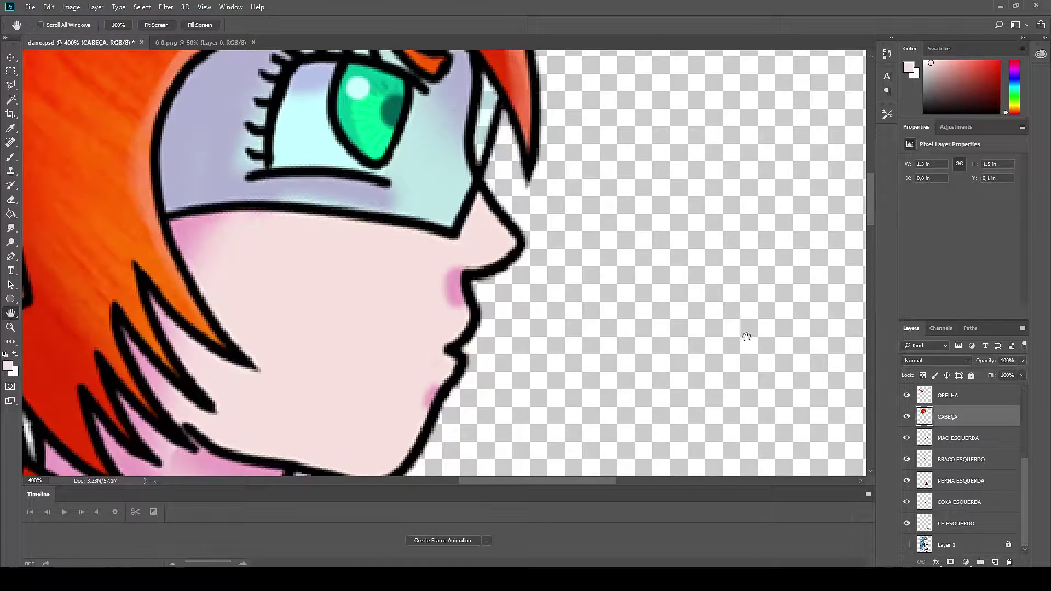
key("Delete")
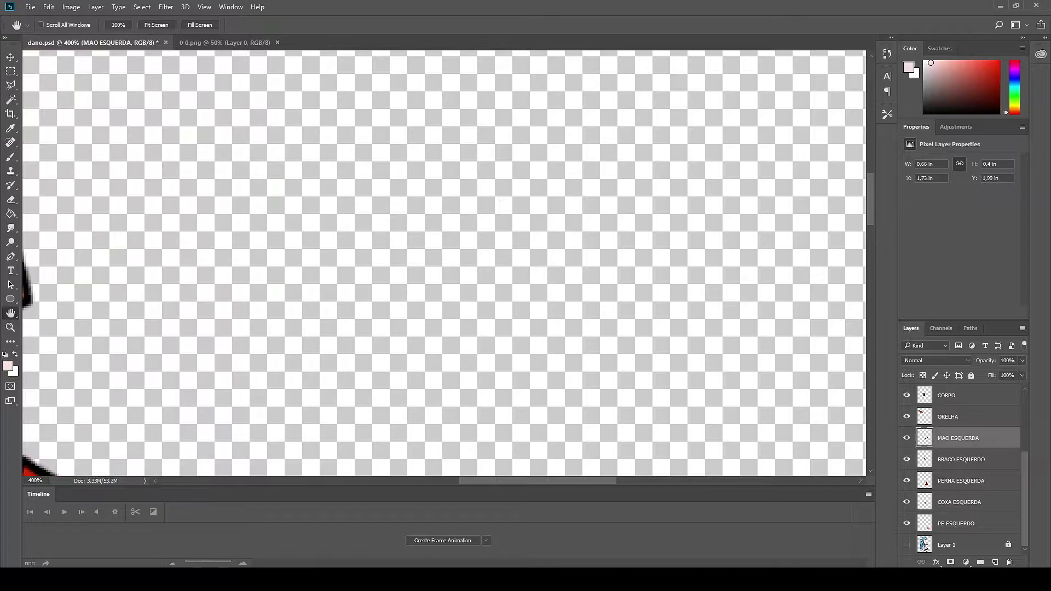
Open base.psd from the Player 3 folder in Photoshop
key("alt+Tab")
key("alt+Up")
double_click(370, 134)
Isolate the CABEÇA head group and erase the nose and mouth line art on LINEART cabeça
left_click_drag(907, 390, 906, 512)
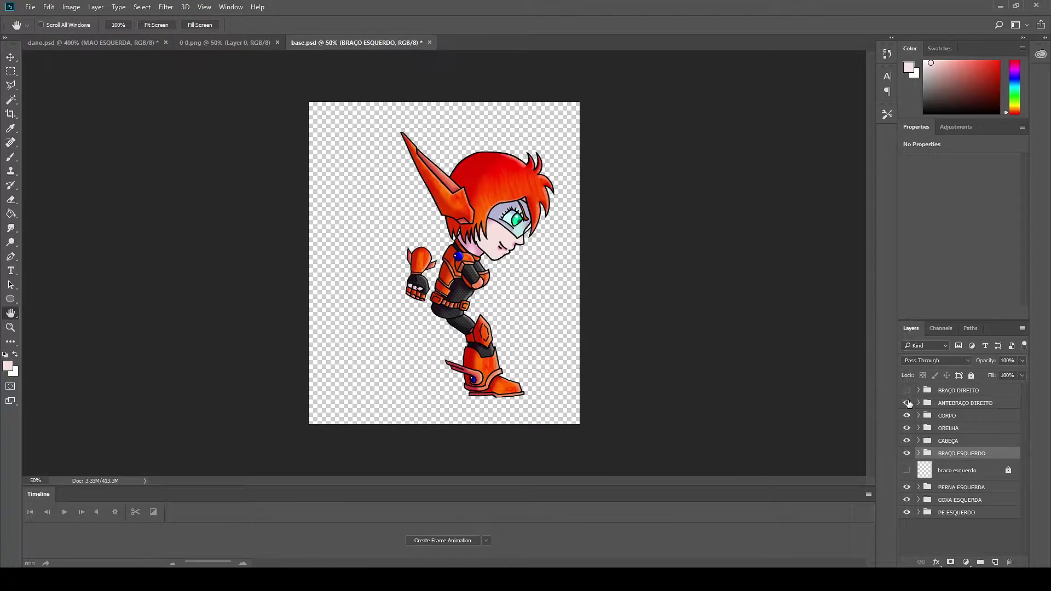
left_click(920, 444)
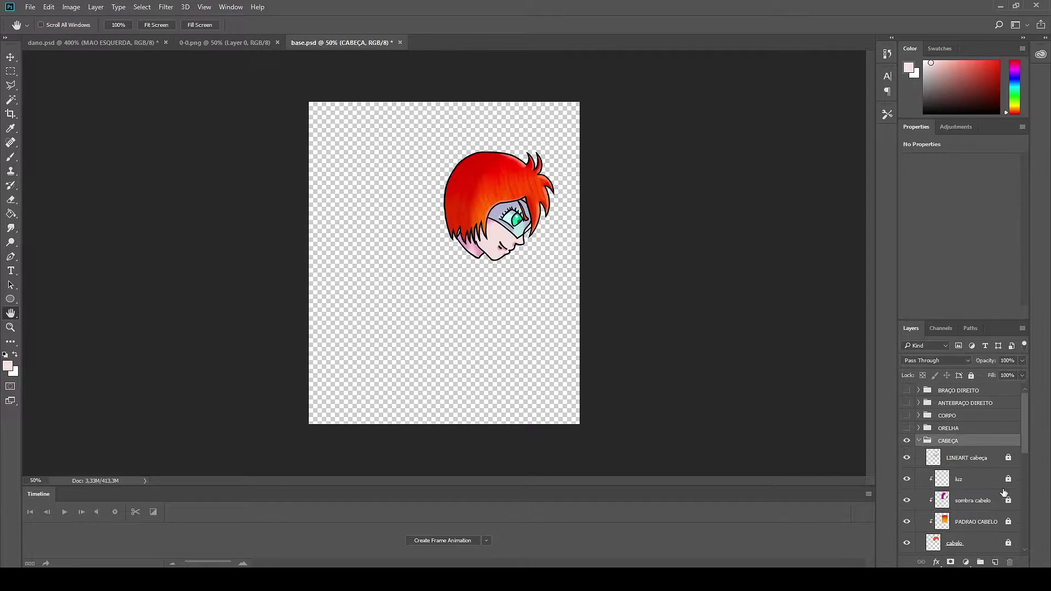
scroll(1027, 446, "down", 1)
key("e")
scroll(512, 245, "up", 2)
scroll(511, 246, "up", 2)
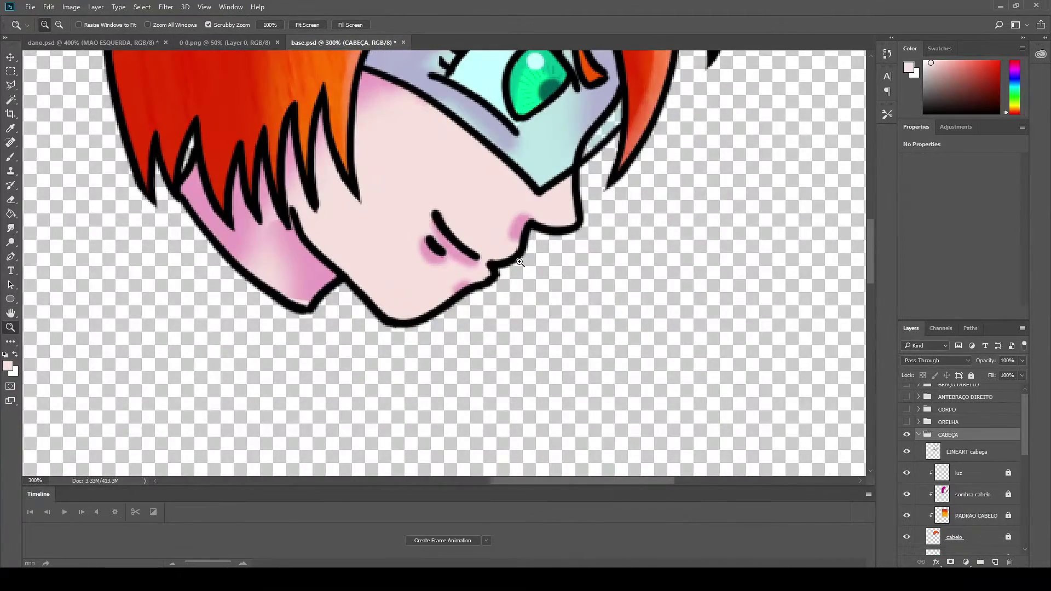
left_click(979, 449)
left_click_drag(436, 214, 468, 247)
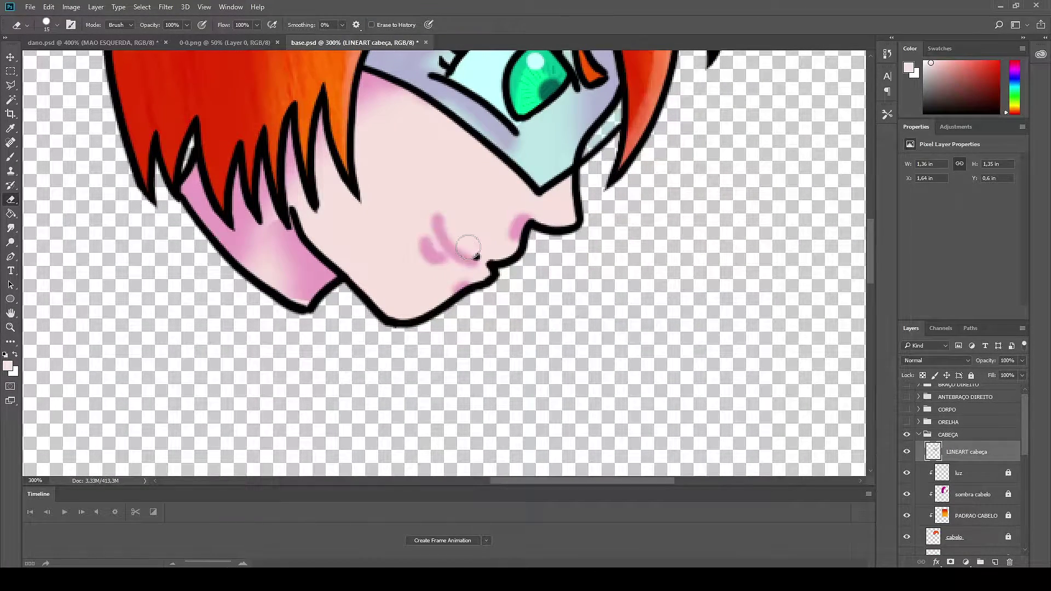
left_click_drag(1025, 438, 1011, 513)
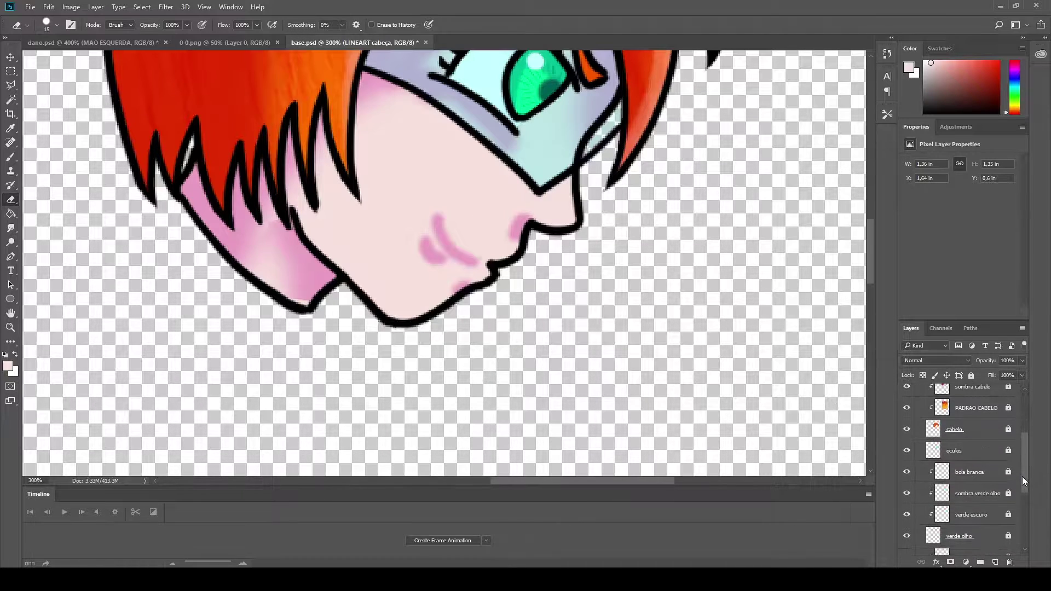
Try erasing and repainting the cheek on pele cabeça, undoing both attempts
left_click(963, 518)
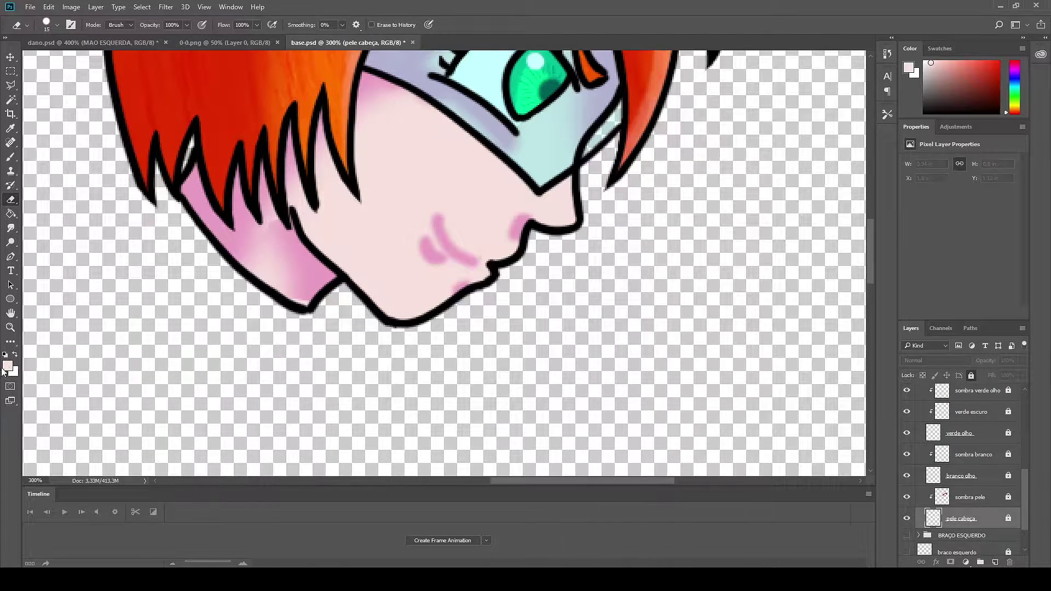
left_click(8, 366)
key("Escape")
left_click(983, 514)
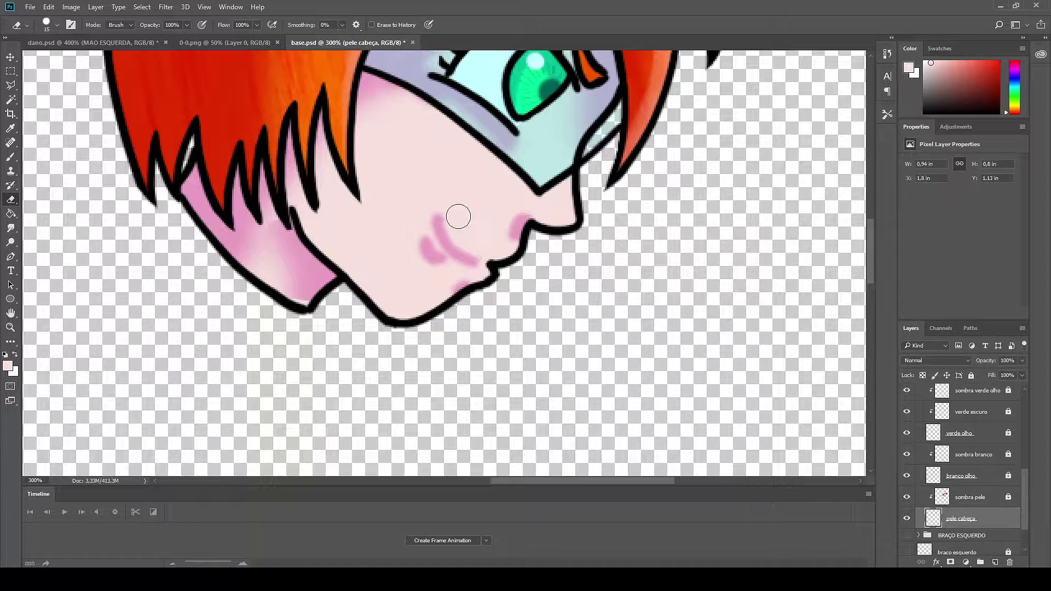
left_click_drag(457, 215, 433, 235)
key("ctrl+z")
key("b")
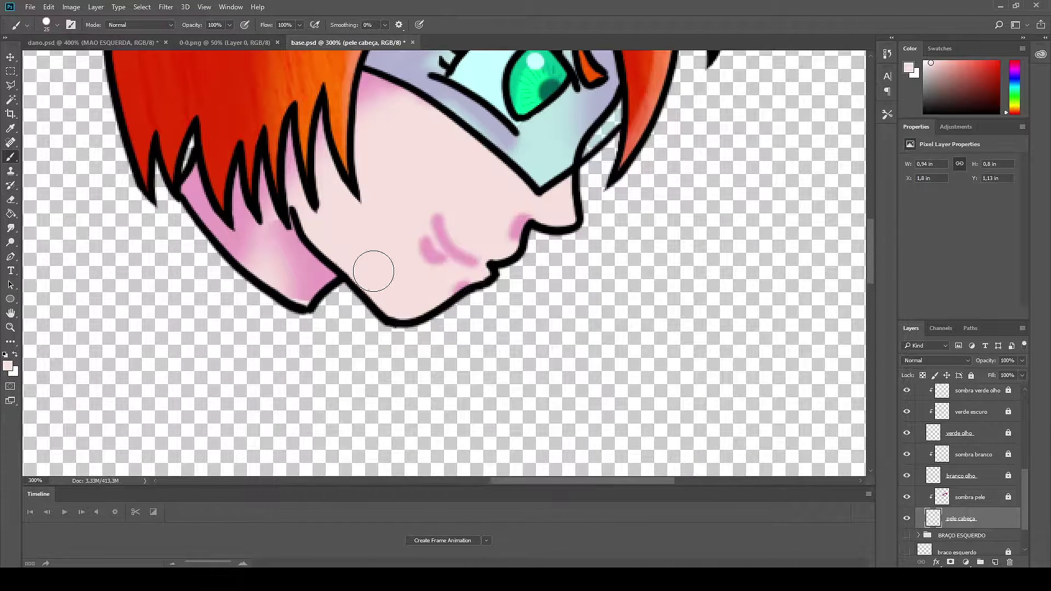
left_click(7, 367)
key("Return")
left_click_drag(559, 266, 517, 302)
key("ctrl+z")
left_click(907, 519)
left_click(907, 519)
Erase the pink cheek marks near the chin on the sombra pele layer
left_click(965, 503)
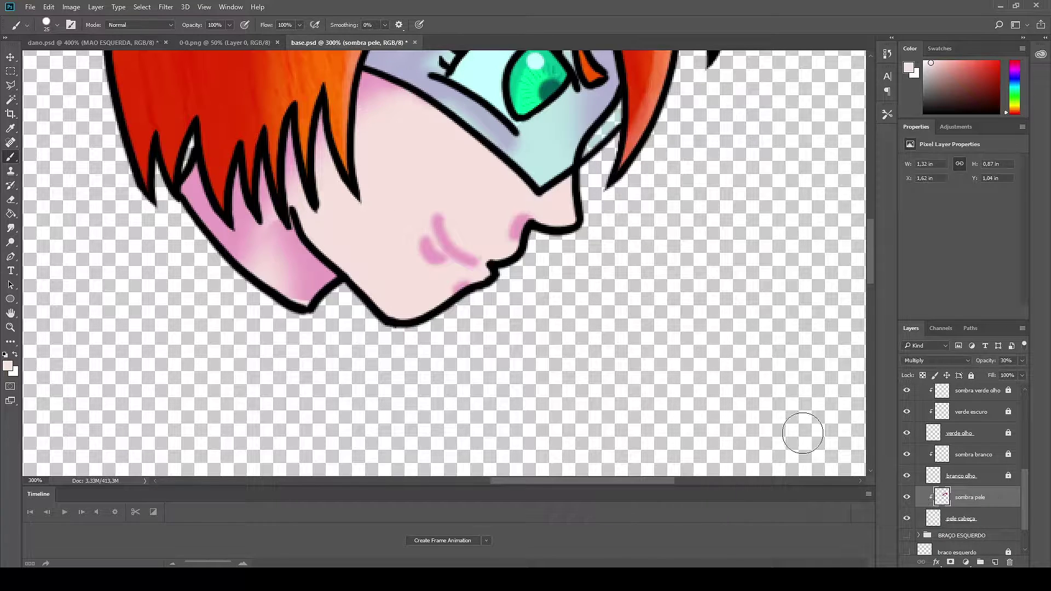
key("e")
left_click_drag(438, 216, 454, 251)
scroll(1008, 482, "up", 2)
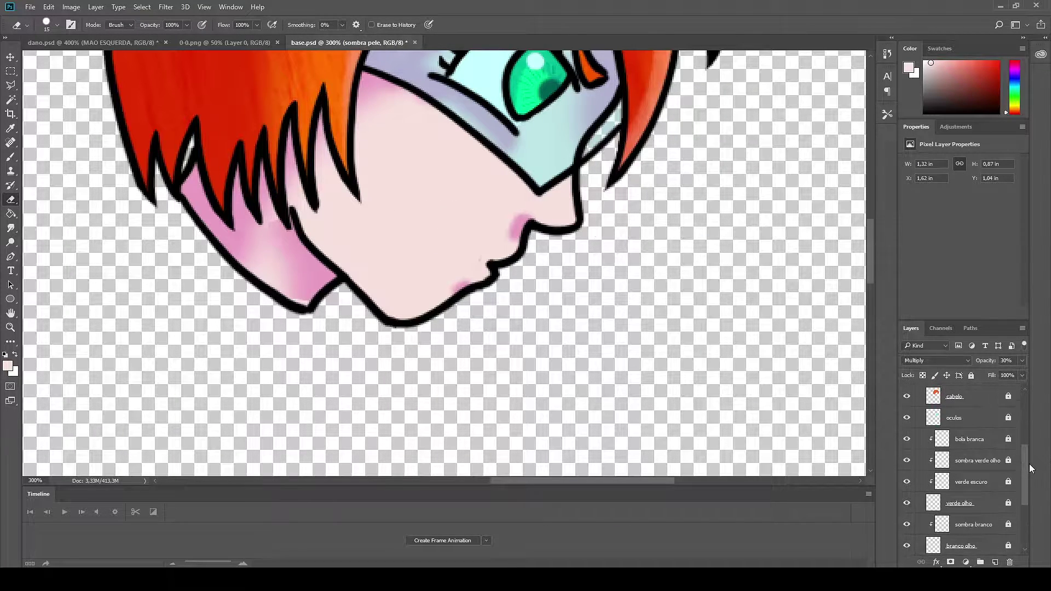
scroll(985, 465, "up", 2)
scroll(969, 455, "up", 2)
scroll(958, 446, "up", 2)
On LINEART cabeça, pick a smaller brush preset and black (000000) as foreground
left_click(966, 448)
key("b")
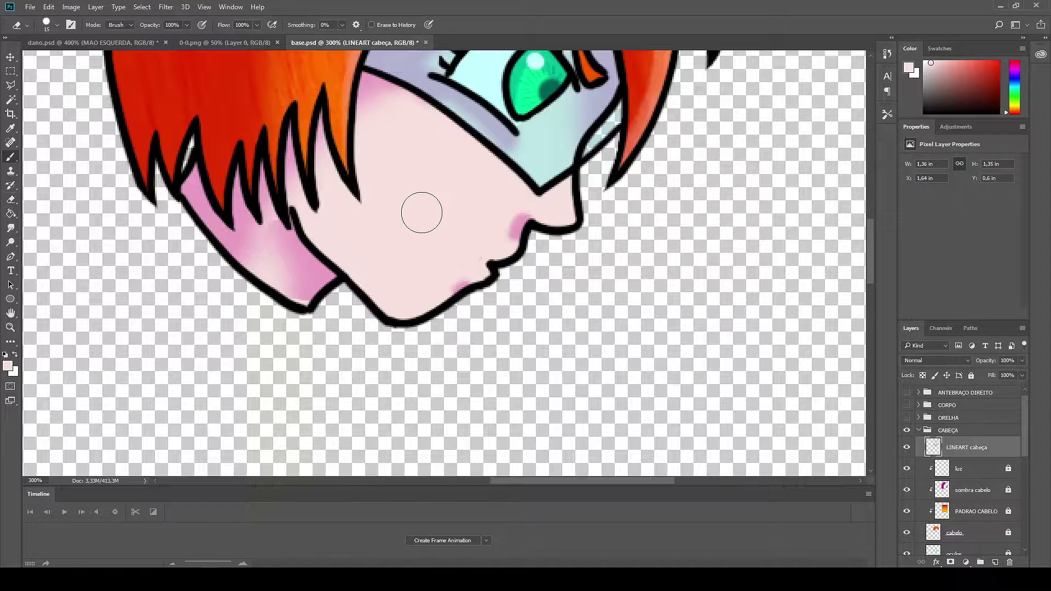
right_click(421, 225)
left_click_drag(546, 362, 546, 341)
scroll(492, 350, "down", 3)
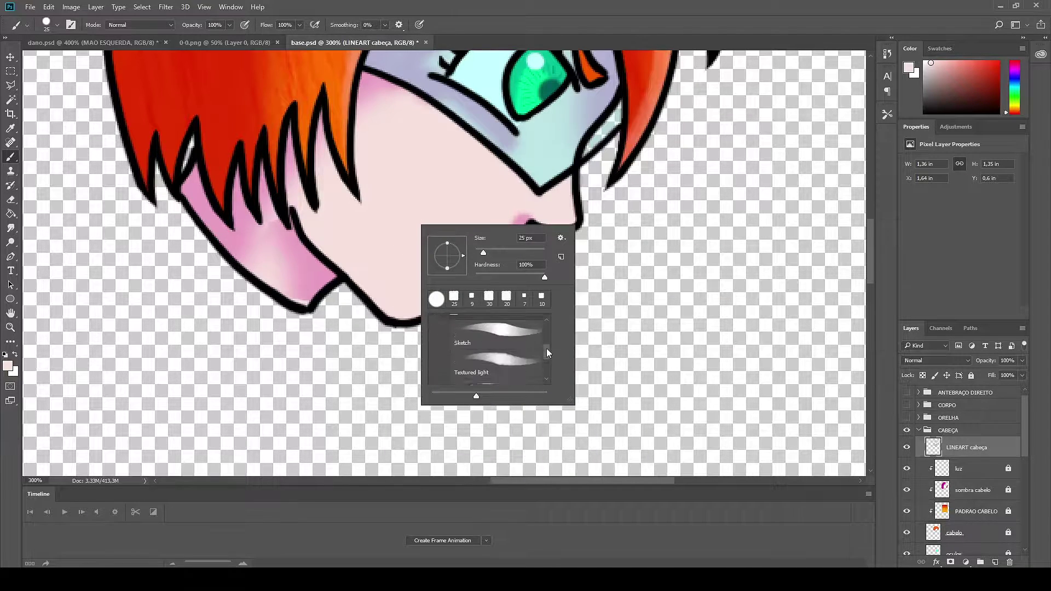
double_click(481, 353)
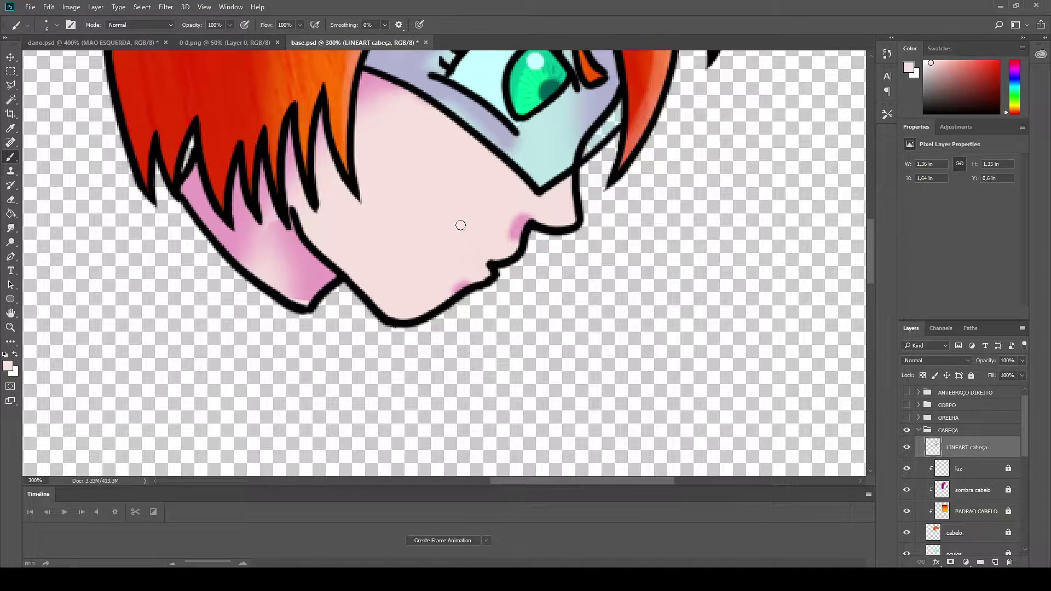
left_click(8, 366)
type("000000")
key("Return")
Clear a polygon selection and test two brush strokes near the mouth, undoing them
key("l")
double_click(413, 183)
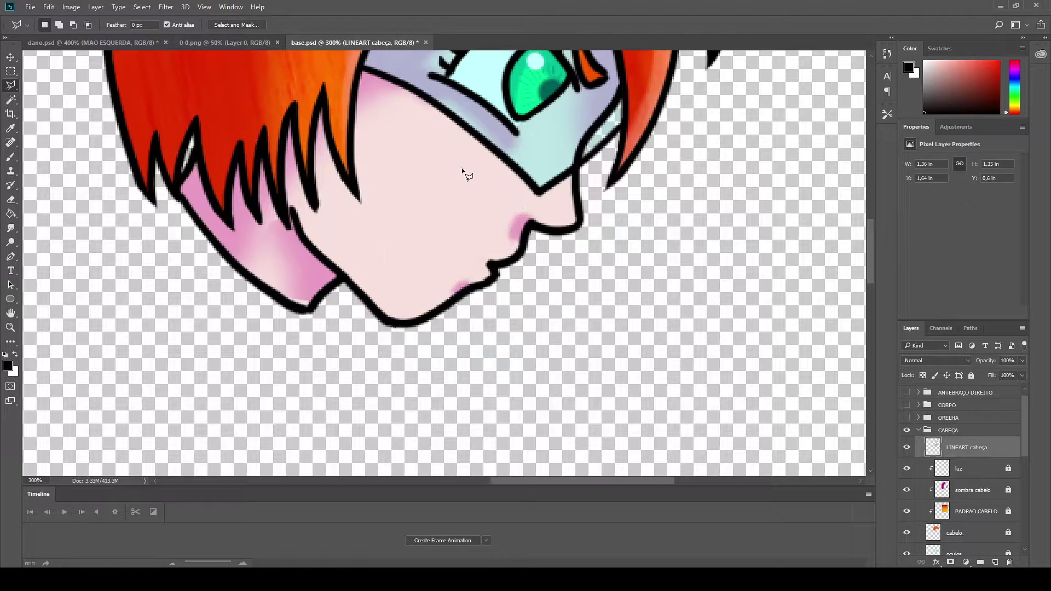
key("ctrl+d")
key("b")
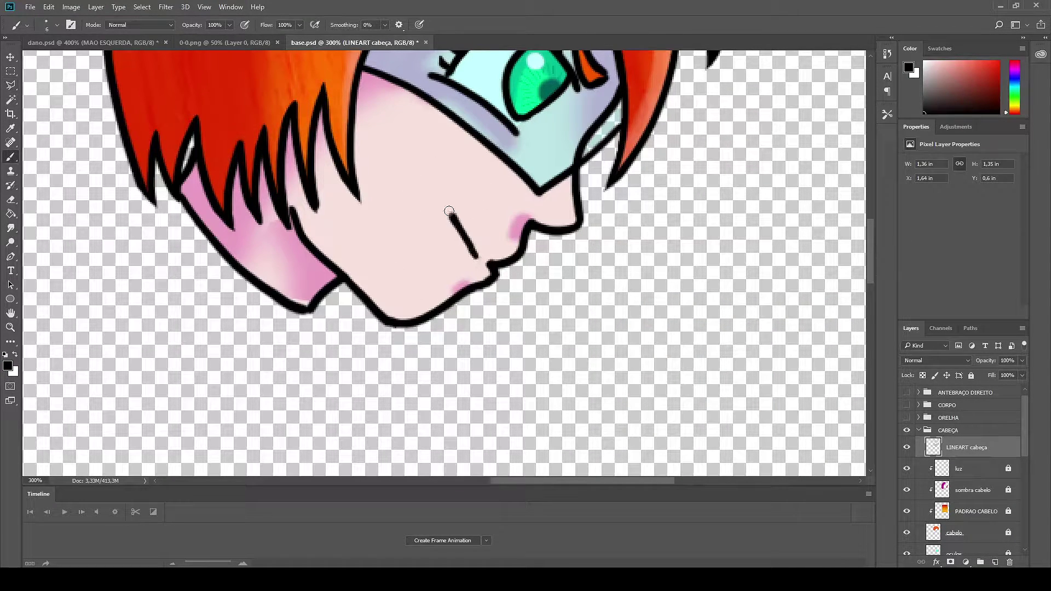
left_click_drag(484, 243, 416, 189)
key("ctrl+z")
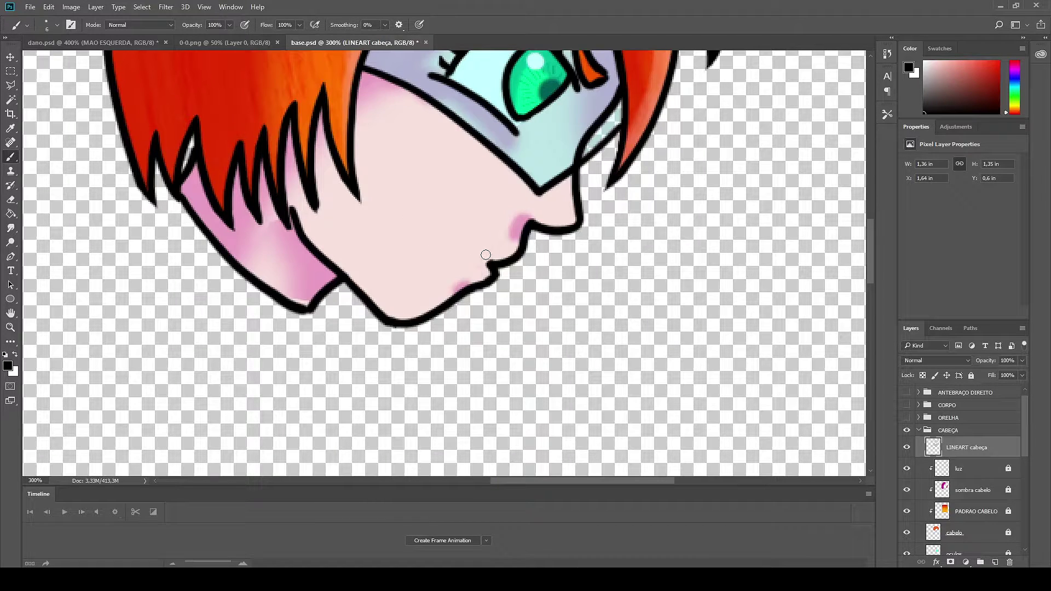
left_click_drag(488, 258, 424, 167)
key("ctrl+z")
Set brush smoothing to 40% and ink the open mouth and tooth lines in black
left_click(370, 25)
type("40")
key("Return")
mouse_move(486, 256)
left_mouse_down()
mouse_move(428, 173)
mouse_move(434, 234)
mouse_move(492, 252)
left_mouse_up()
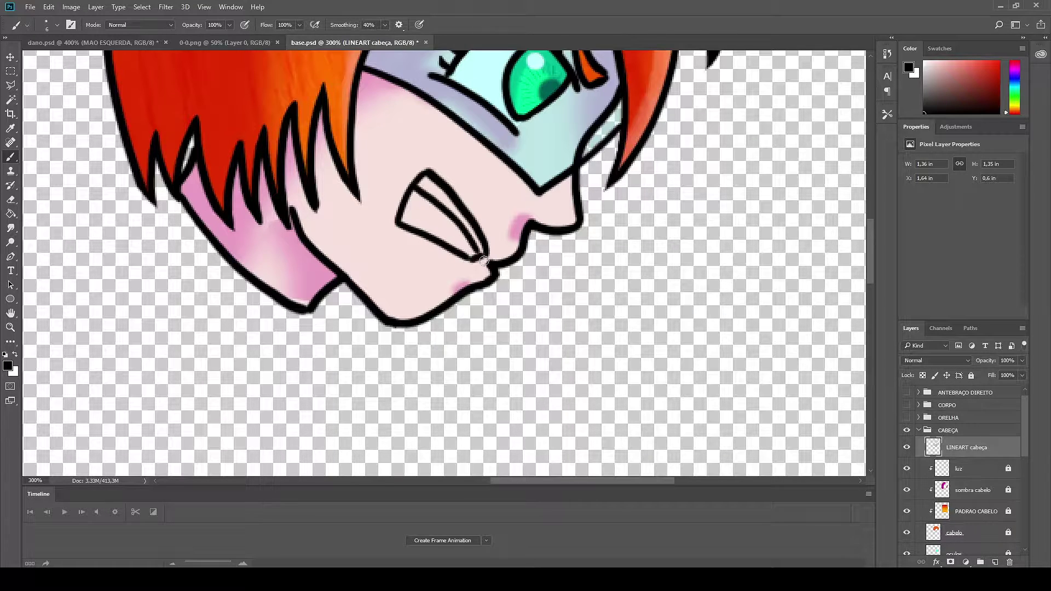
left_click_drag(414, 190, 482, 257)
left_click_drag(426, 215, 446, 238)
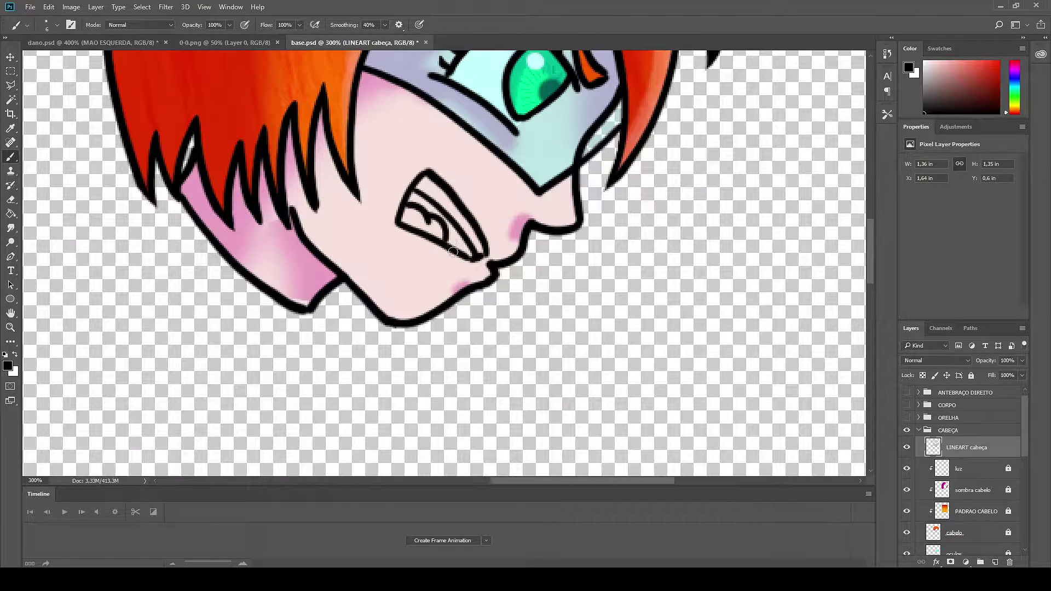
key("h")
left_click_drag(530, 184, 526, 261)
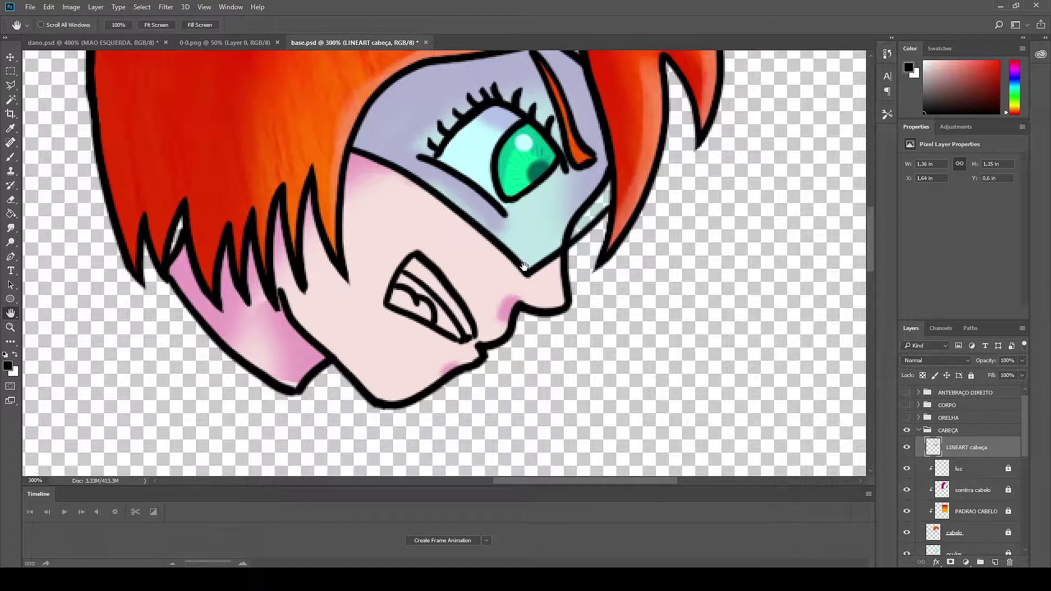
Add a new layer named lingua and set the foreground colour to bright red
left_click(973, 480)
key("ctrl+shift+alt+n")
type("lingu")
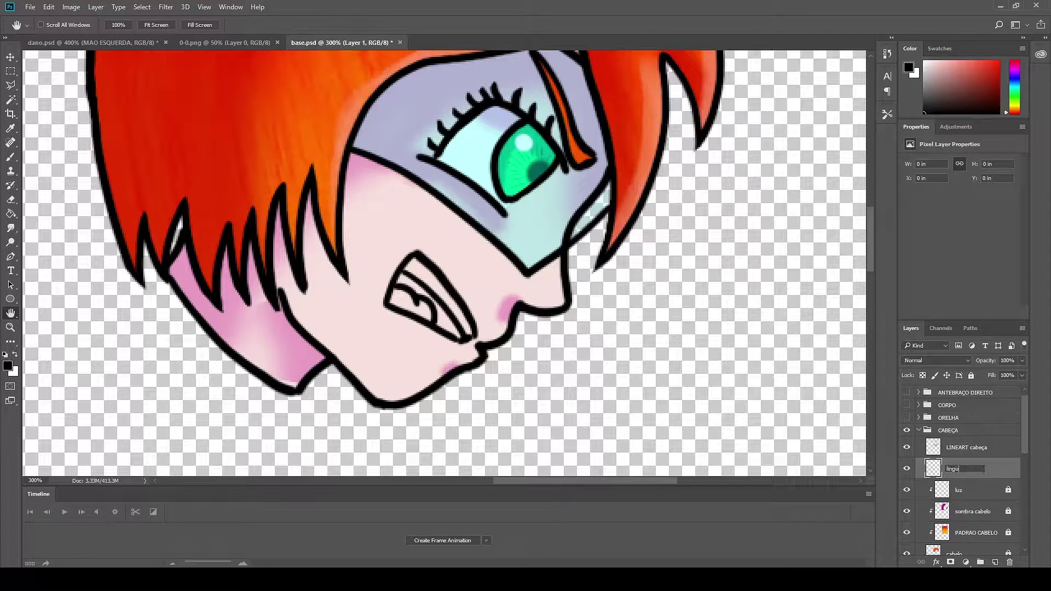
type("a")
key("Return")
key("b")
left_click(8, 366)
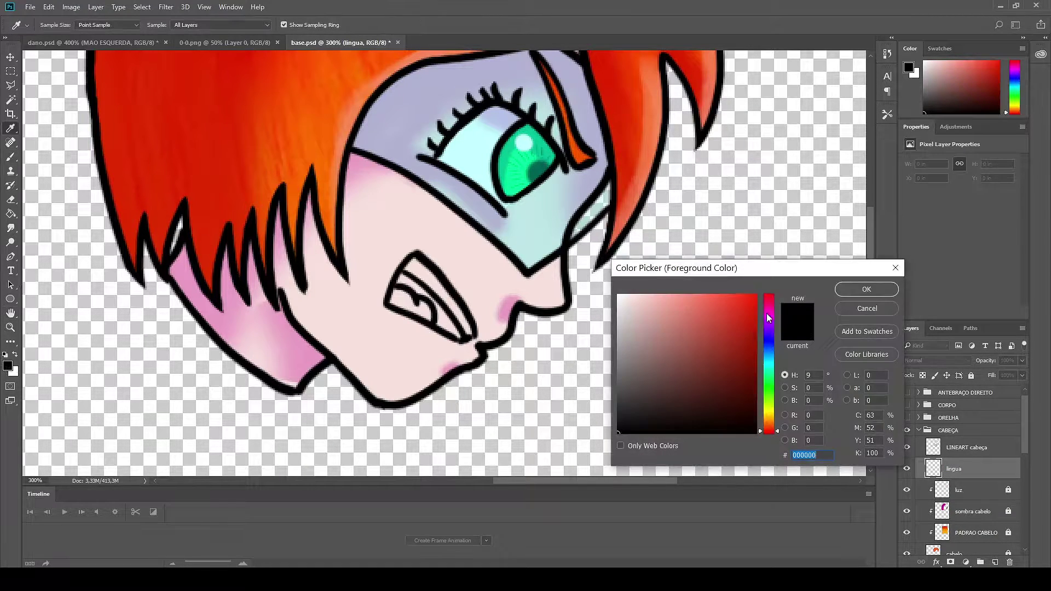
left_click(756, 308)
left_click(854, 292)
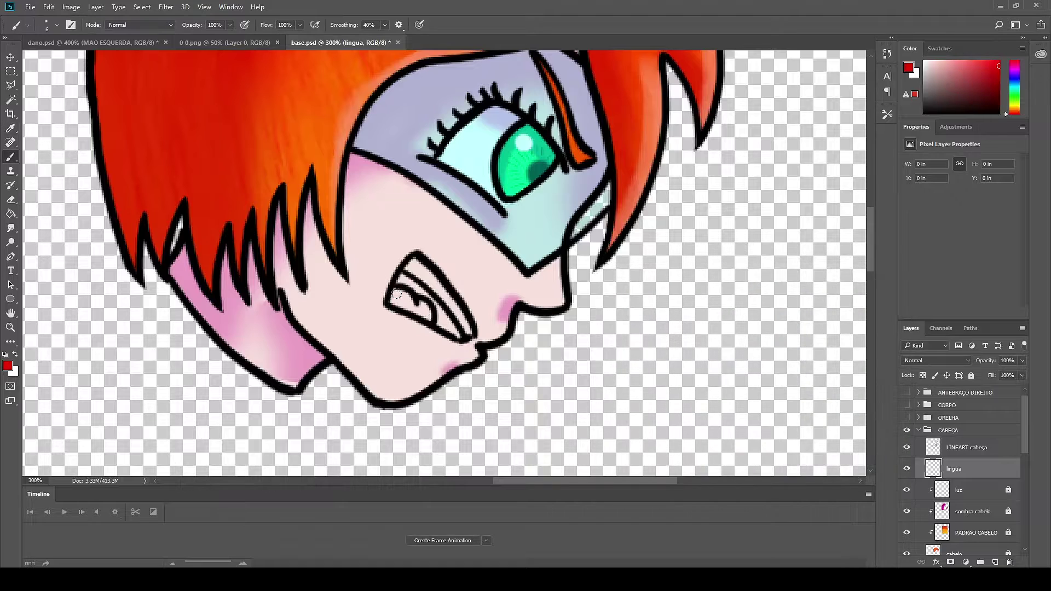
Lasso the mouth and brush red inside it for the tongue, then zoom in
key("l")
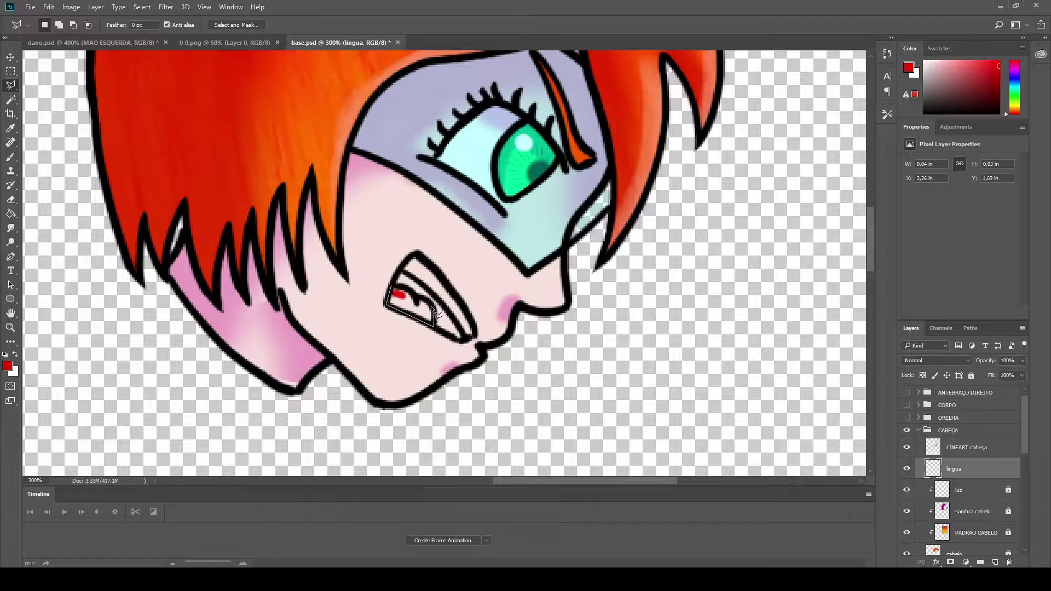
left_click(396, 289)
key("b")
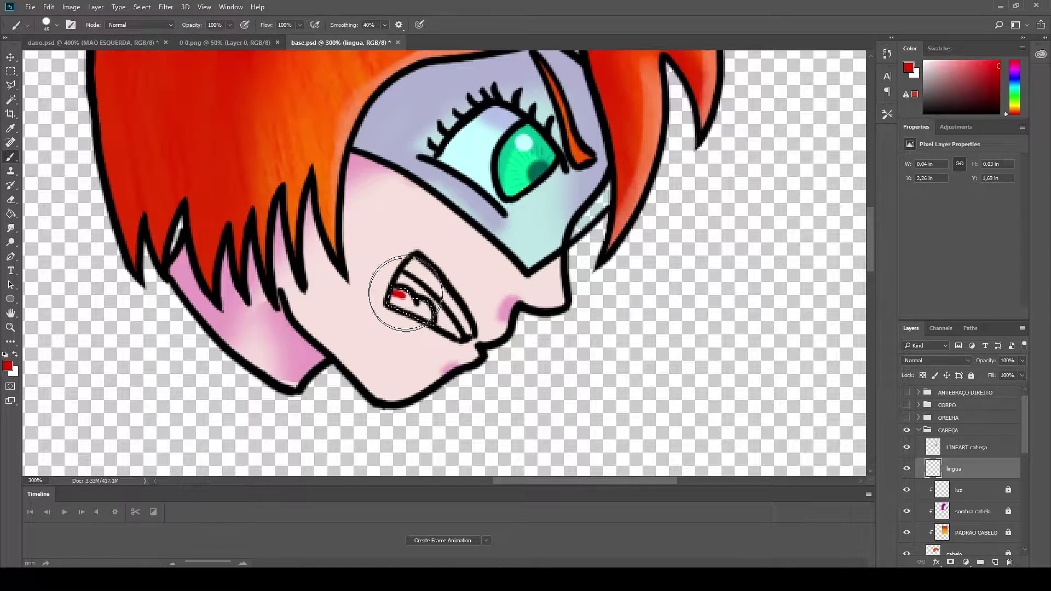
left_click_drag(410, 305, 374, 308)
key("ctrl+d")
key("z")
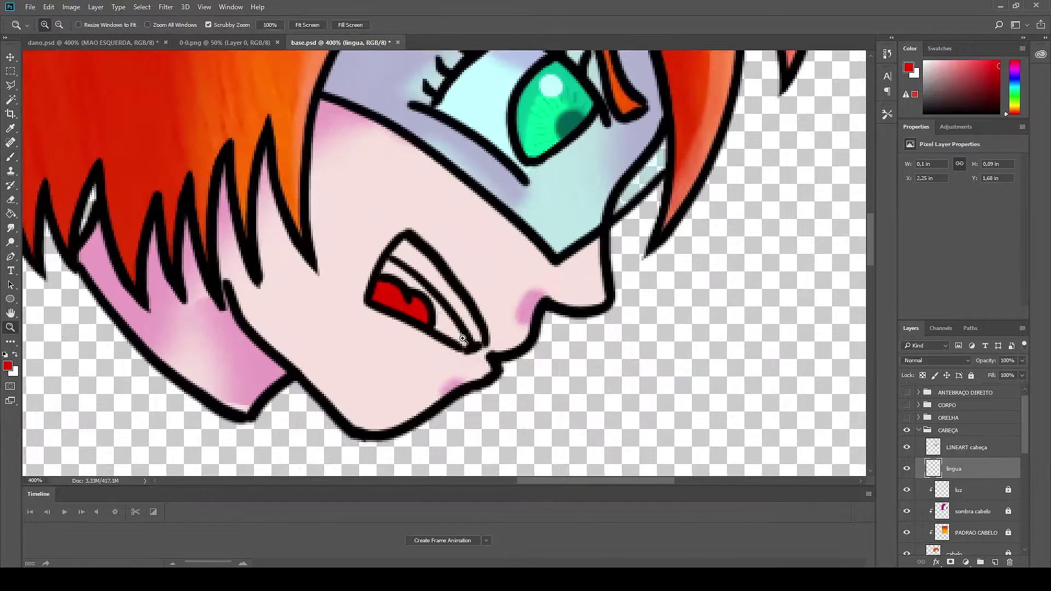
left_click(424, 319)
left_click(995, 562, "ctrl")
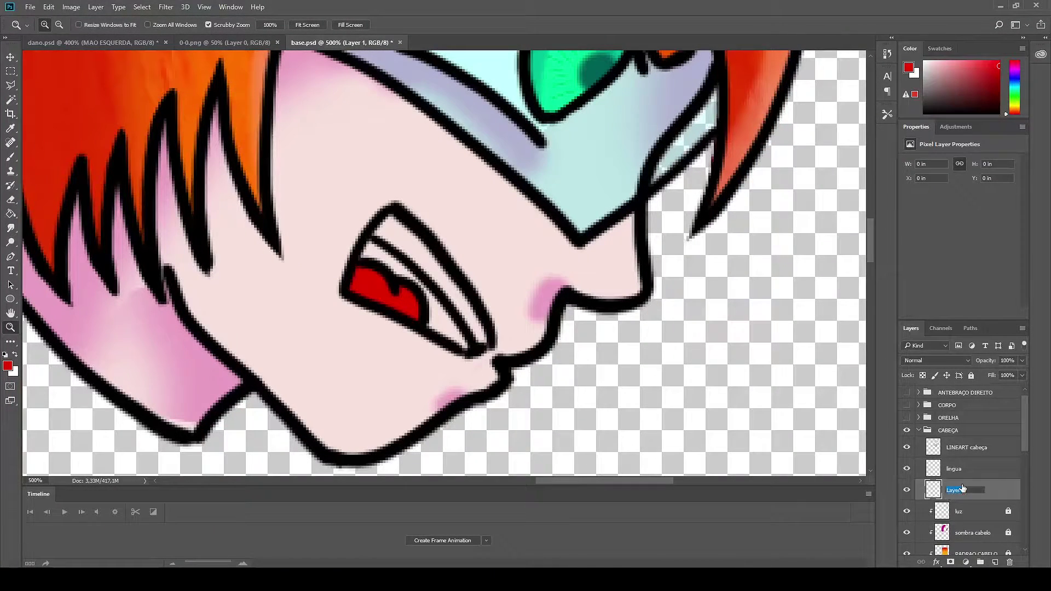
Name the new layer fundo boca and lasso the mouth interior
type("a")
key("Return")
key("l")
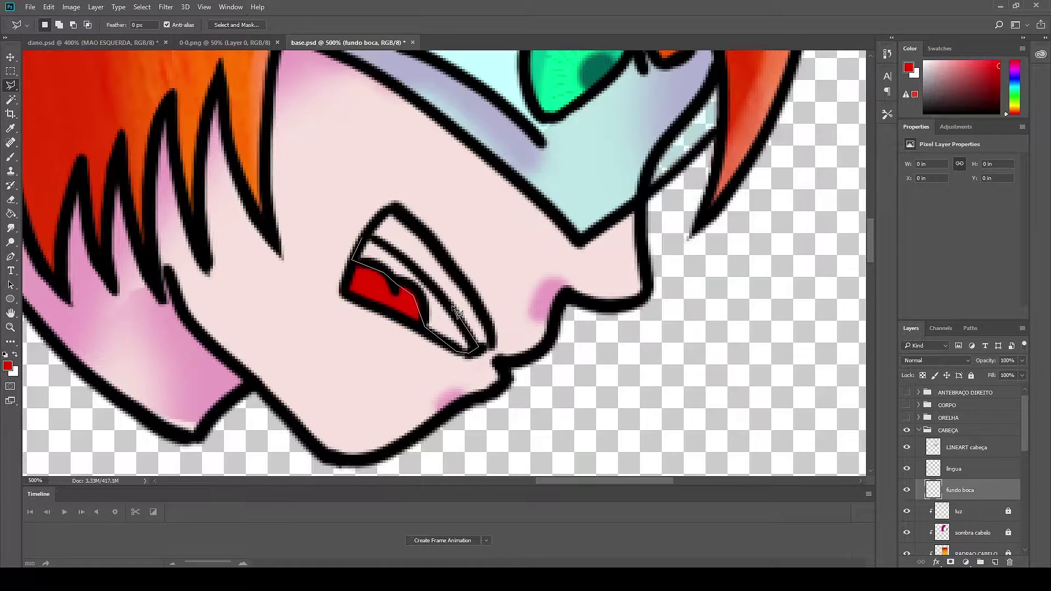
left_click(368, 245)
Fill the mouth interior selection with dark red using the Paint Bucket
left_click(8, 366)
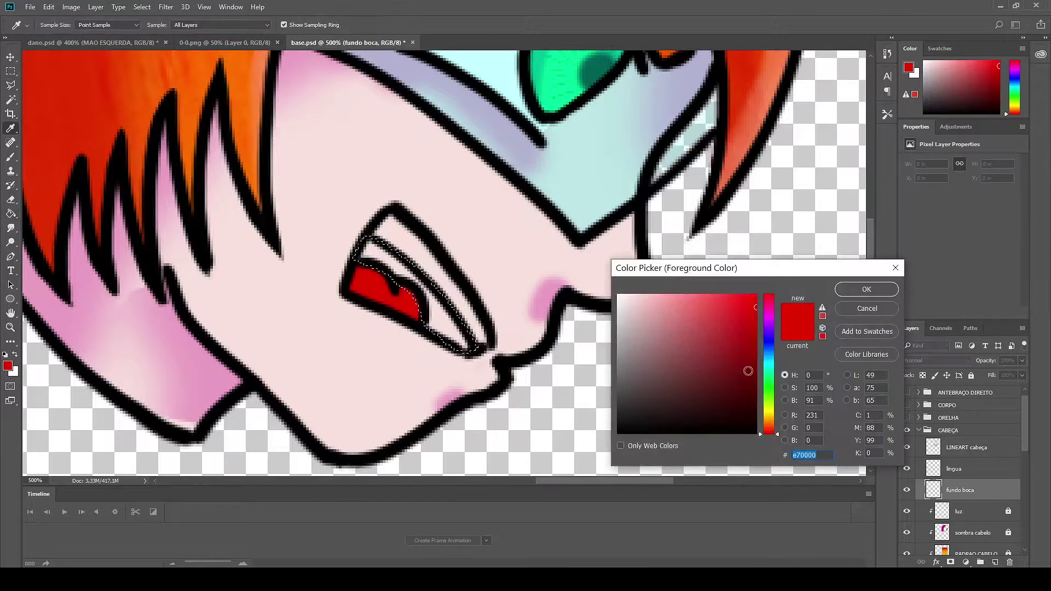
left_click(746, 368)
left_click(866, 286)
key("g")
left_click(414, 279)
key("ctrl+d")
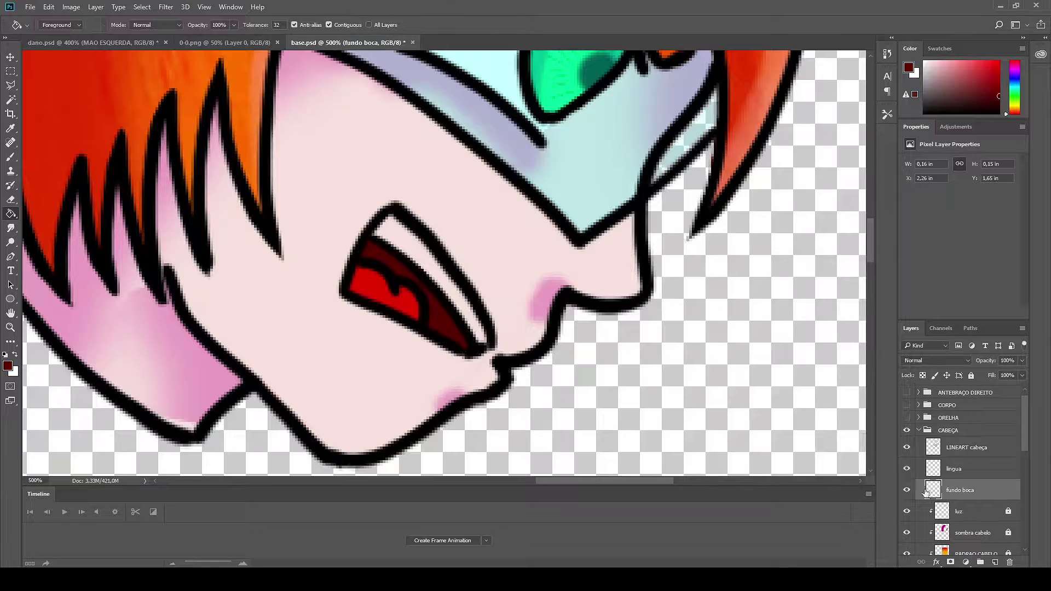
Add another empty layer above lingua and start renaming it
left_click(963, 464)
key("ctrl+shift+alt+n")
double_click(951, 470)
On the dentes layer, lasso the teeth along the upper lip and fill them white (ffffff)
key("Escape")
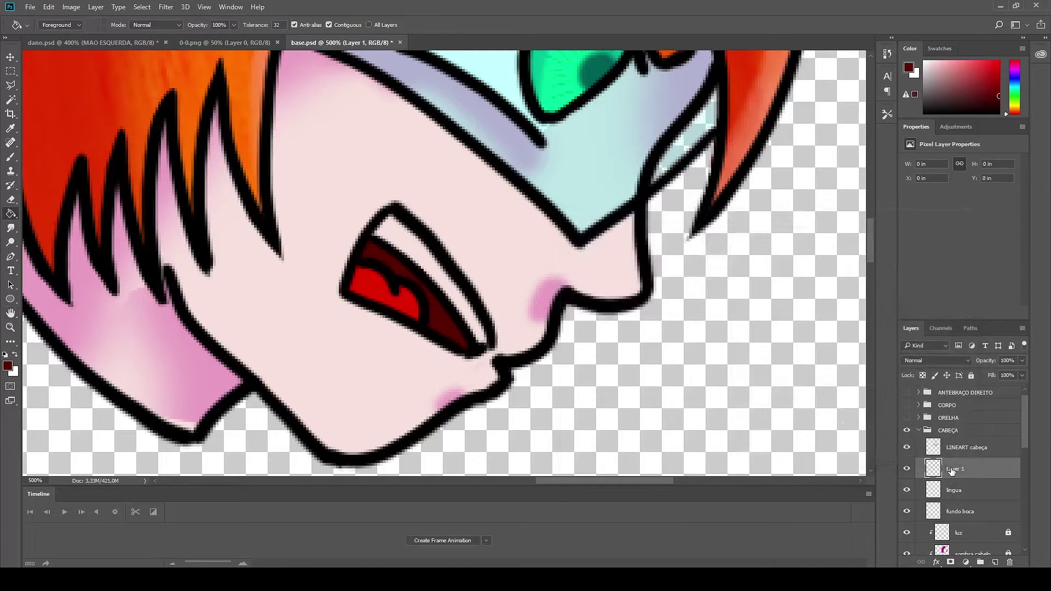
type("dentes")
key("l")
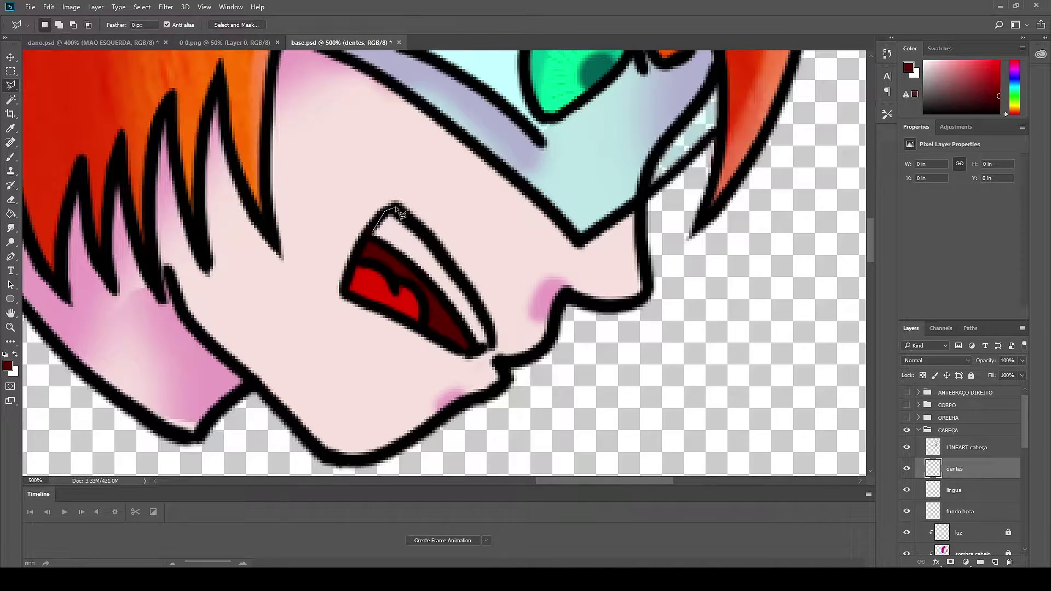
mouse_move(397, 208)
left_mouse_down()
mouse_move(480, 312)
mouse_move(494, 350)
mouse_move(373, 237)
left_mouse_up()
type("iffffff")
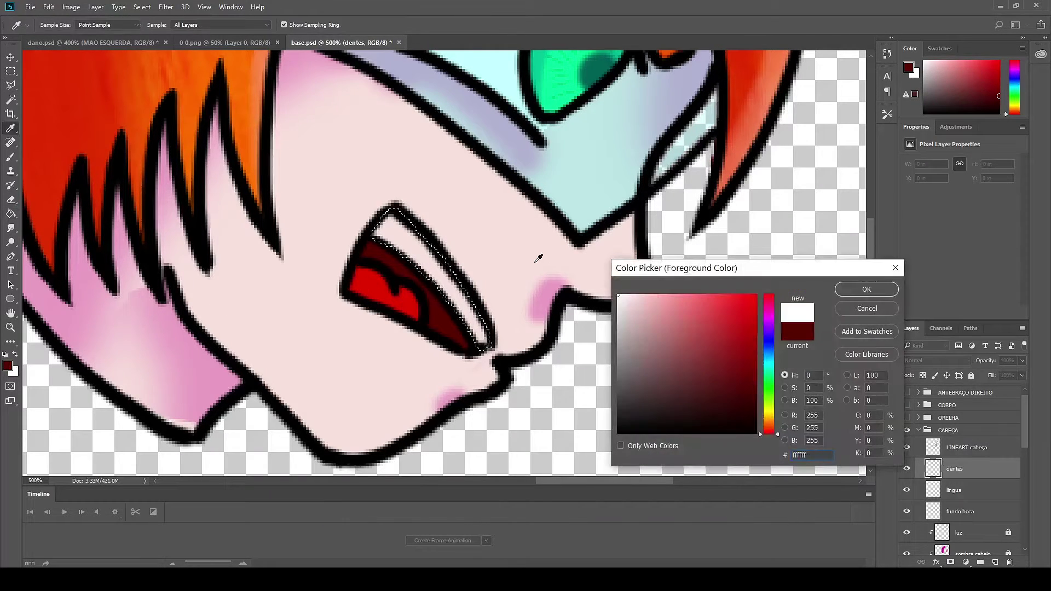
key("Return")
key("g")
left_click(431, 266)
key("ctrl+d")
Zoom out and lock the three mouth layers
key("ctrl+minus")
key("ctrl+minus")
key("ctrl+minus")
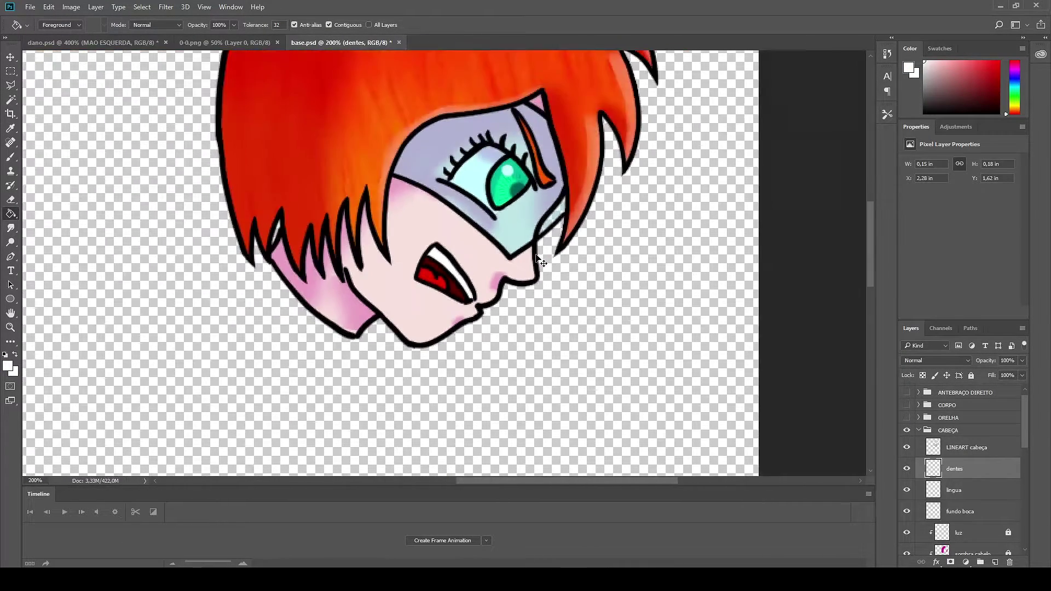
key("h")
left_click(972, 515)
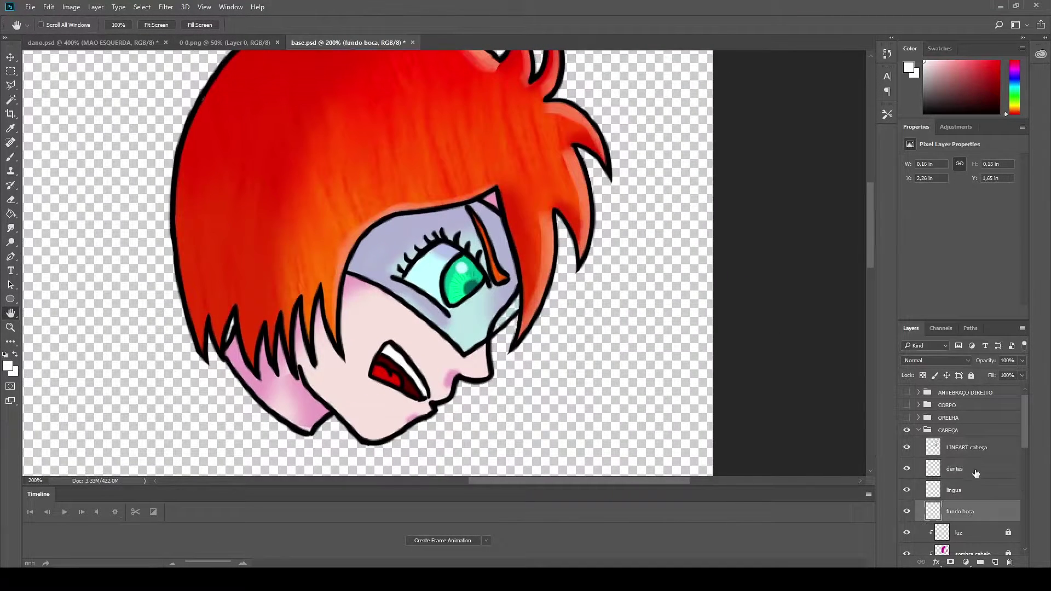
left_click(974, 472, "shift")
key("ctrl+slash")
left_click(958, 512)
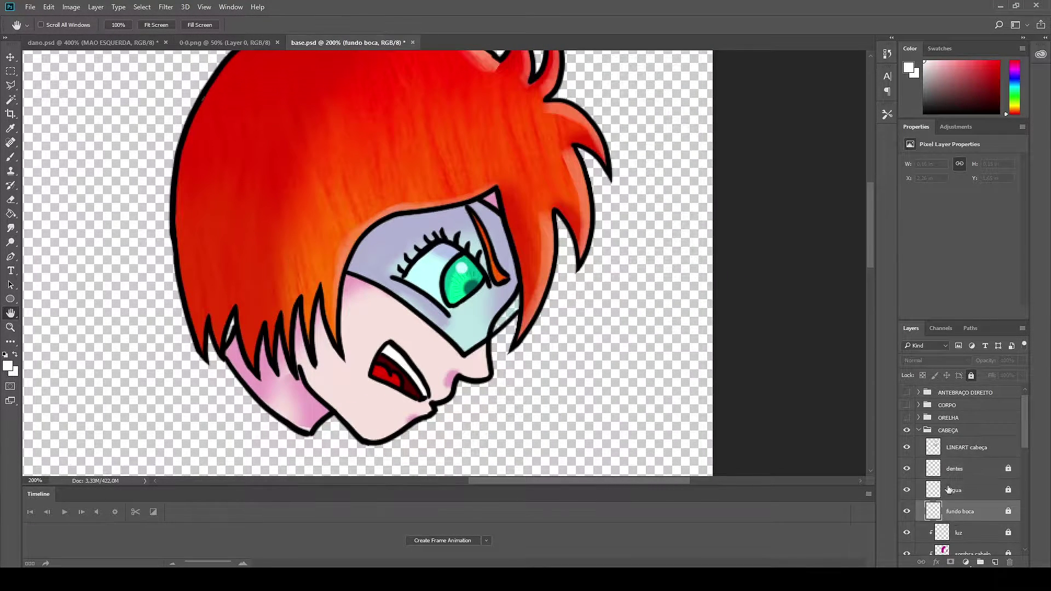
scroll(1013, 481, "down", 5)
scroll(1014, 502, "down", 5)
On sombra pele, set a pink foreground and a small soft brush
left_click(970, 492)
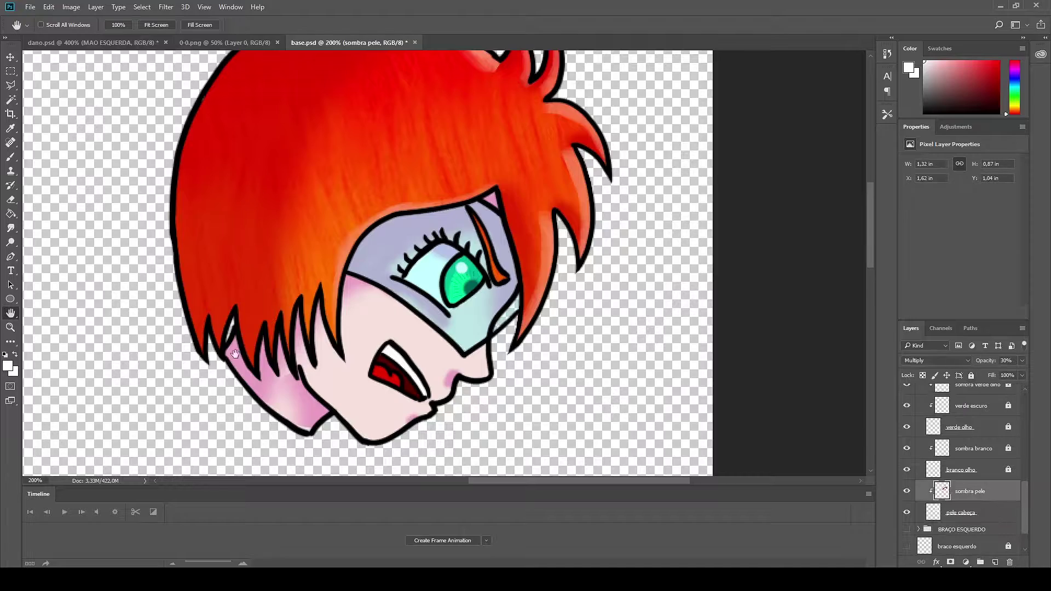
key("b")
left_click(7, 365)
left_click(425, 392)
key("Return")
scroll(399, 405, "up", 2)
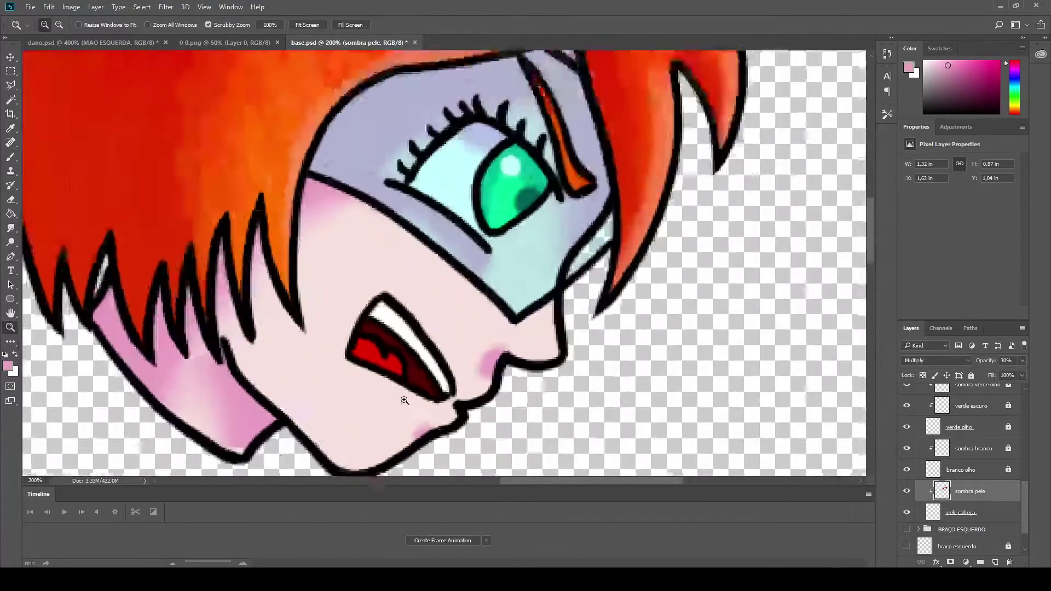
right_click(378, 394)
double_click(455, 509)
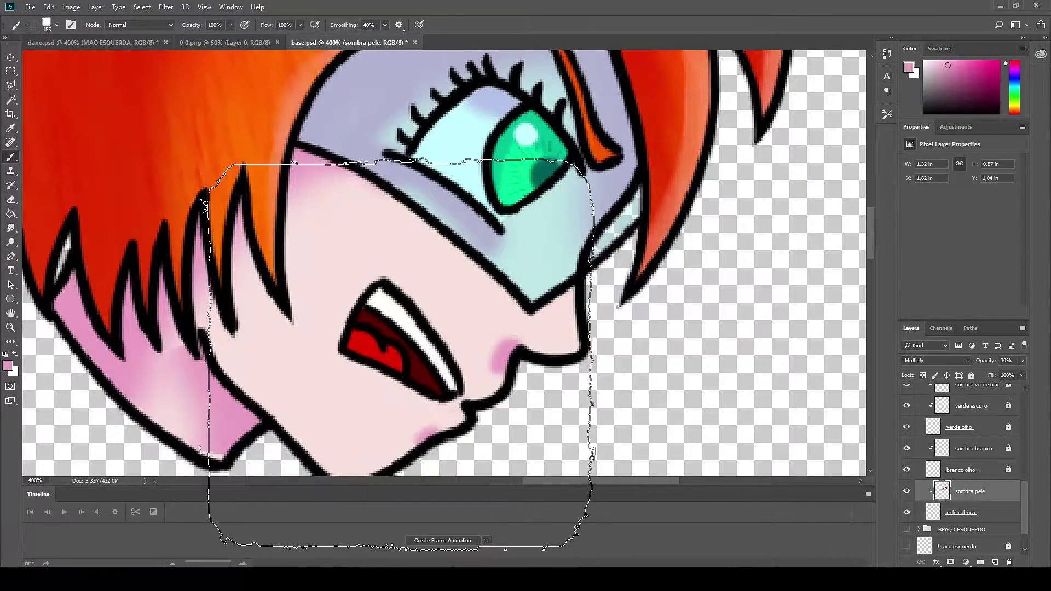
key("bracketleft")
key("bracketleft")
key("bracketleft")
Paint soft pink shadow below the mouth, then zoom out and reposition the view
left_click_drag(340, 361, 441, 403)
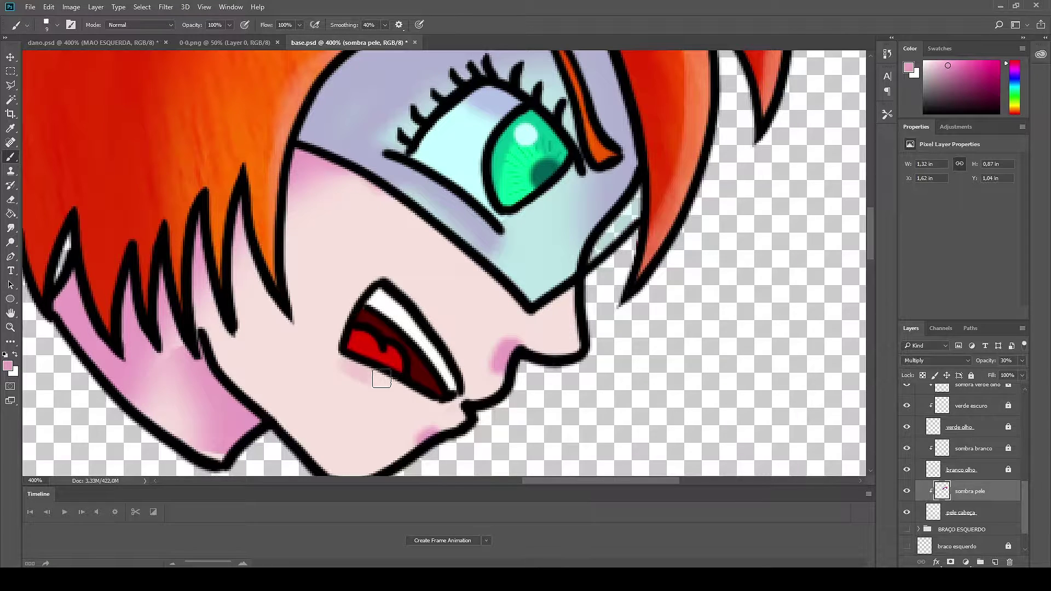
left_click_drag(331, 344, 385, 377)
left_click_drag(450, 403, 334, 357)
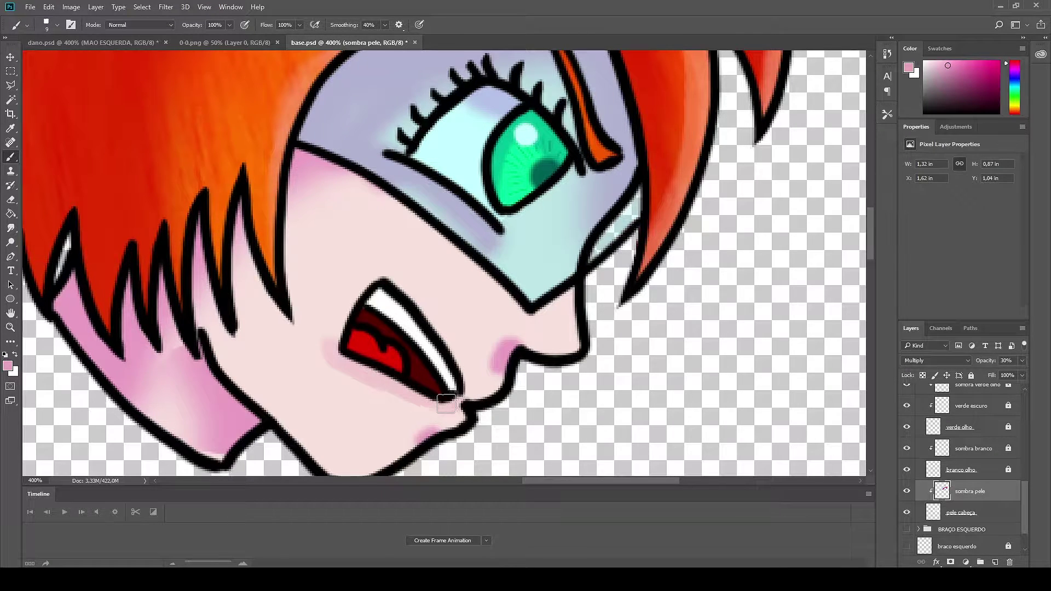
key("ctrl+minus")
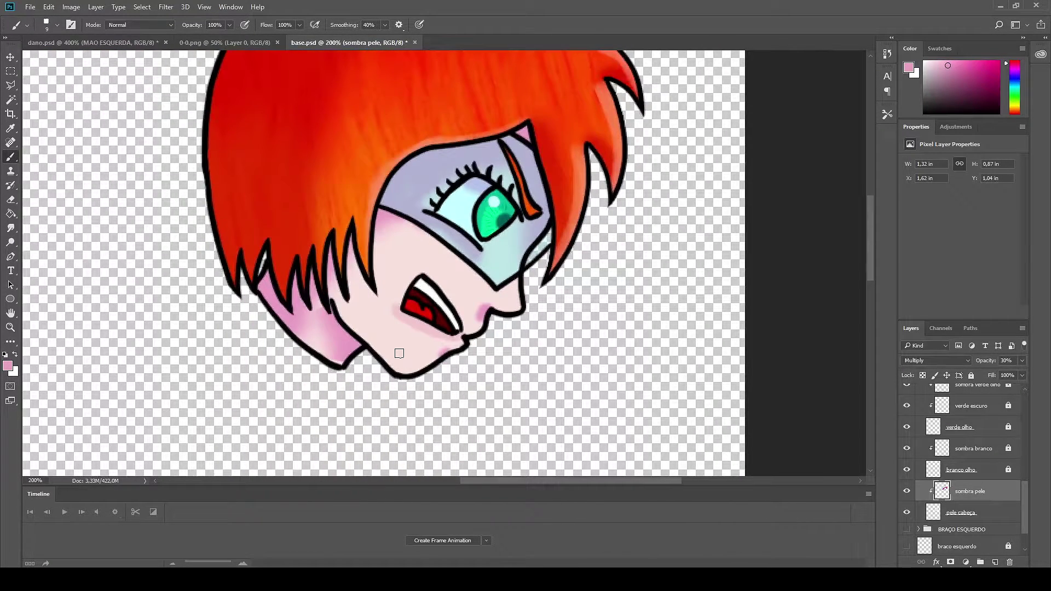
key("space")
left_click_drag(489, 262, 449, 339)
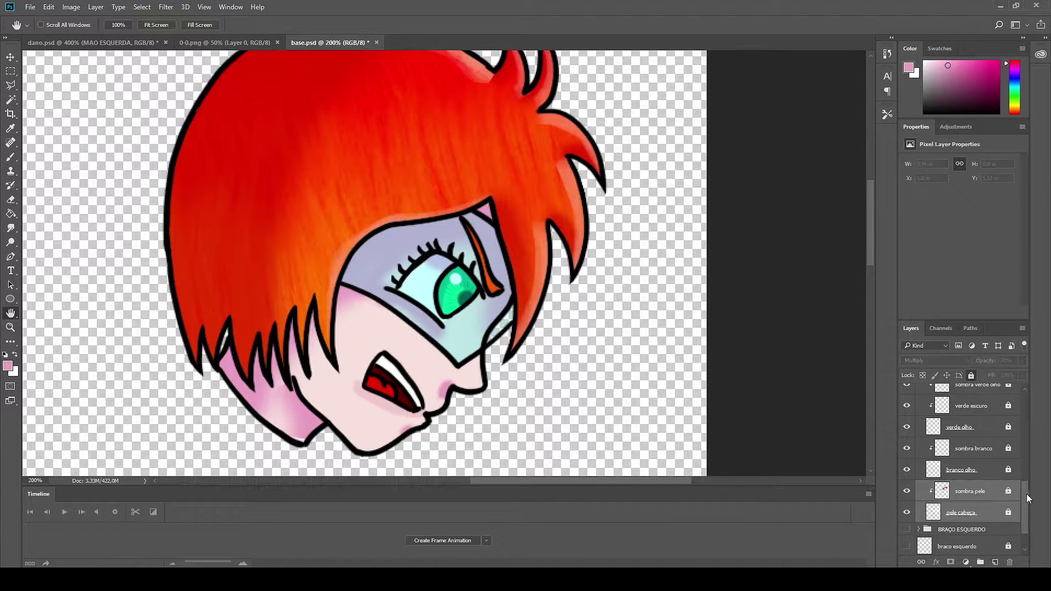
Hide verde escuro, sombra verde olho, verde olho, sombra branco, branco olho and oculos
scroll(1026, 494, "up", 4)
scroll(1026, 469, "up", 1)
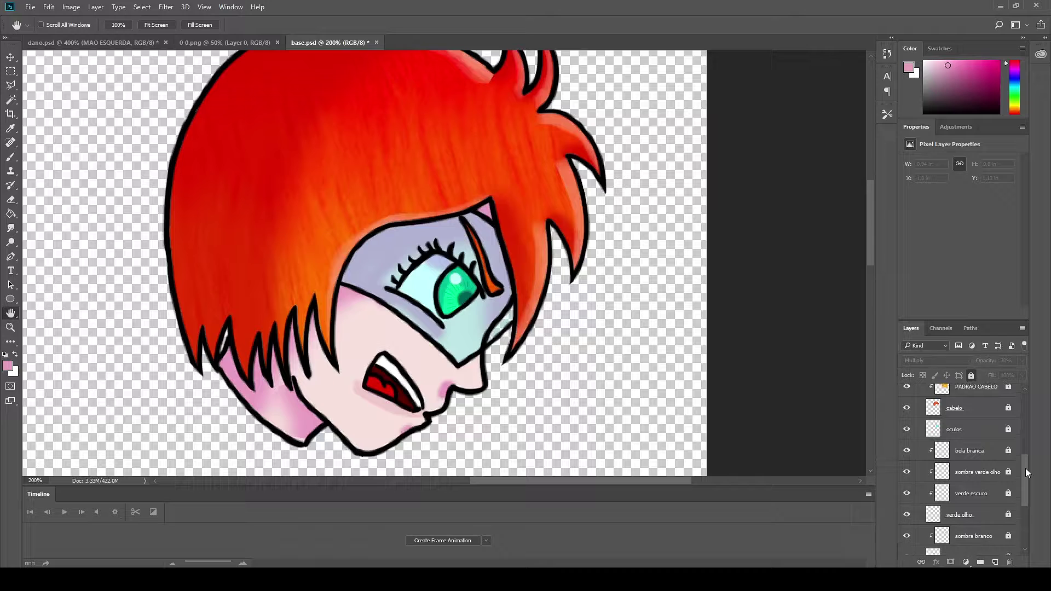
left_click(907, 493)
left_click(904, 473)
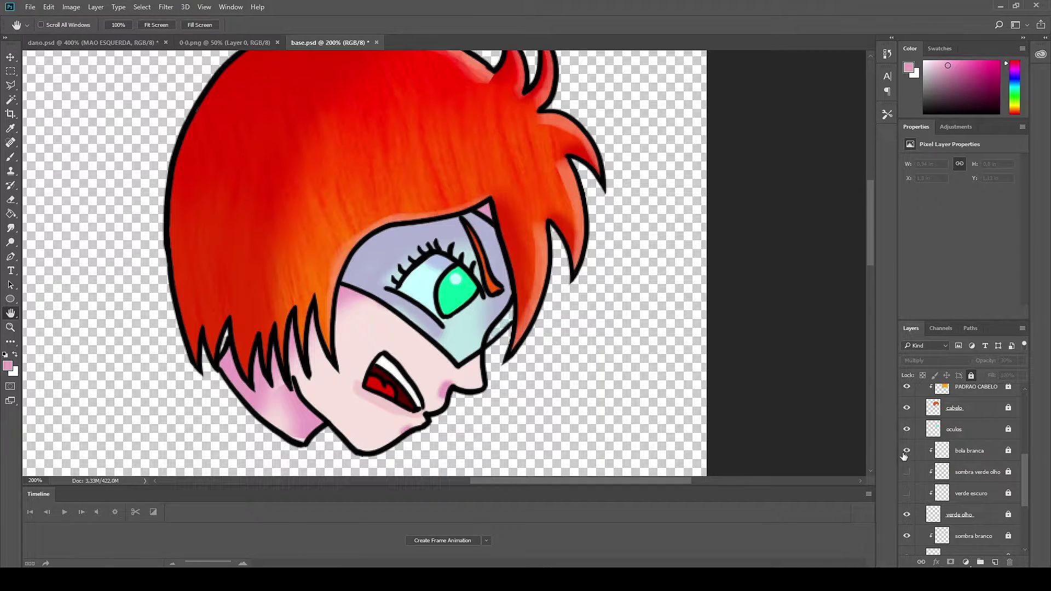
left_click(906, 514)
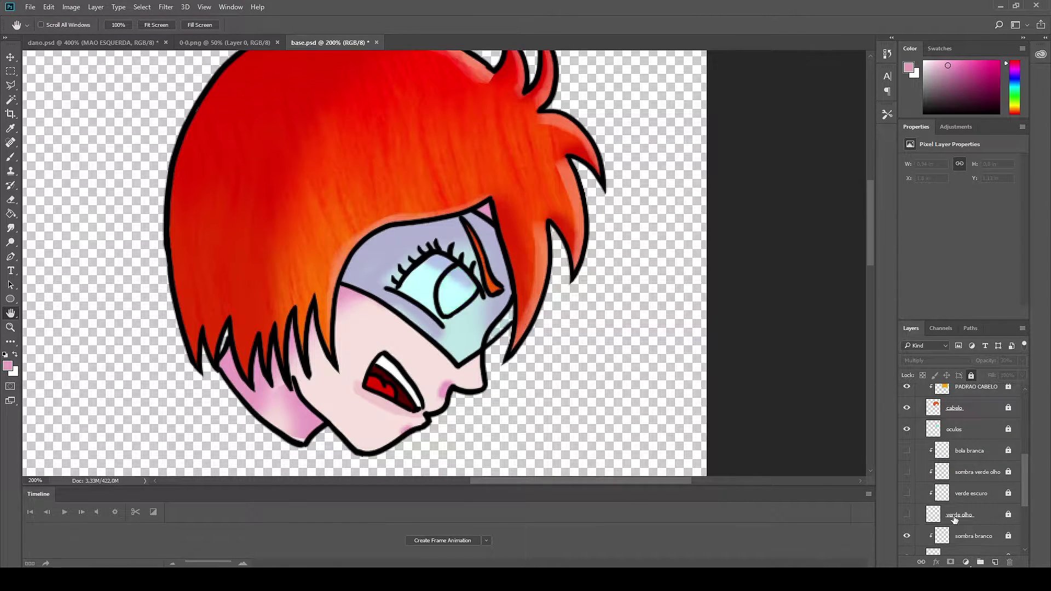
scroll(1027, 506, "down", 2)
left_click(907, 507)
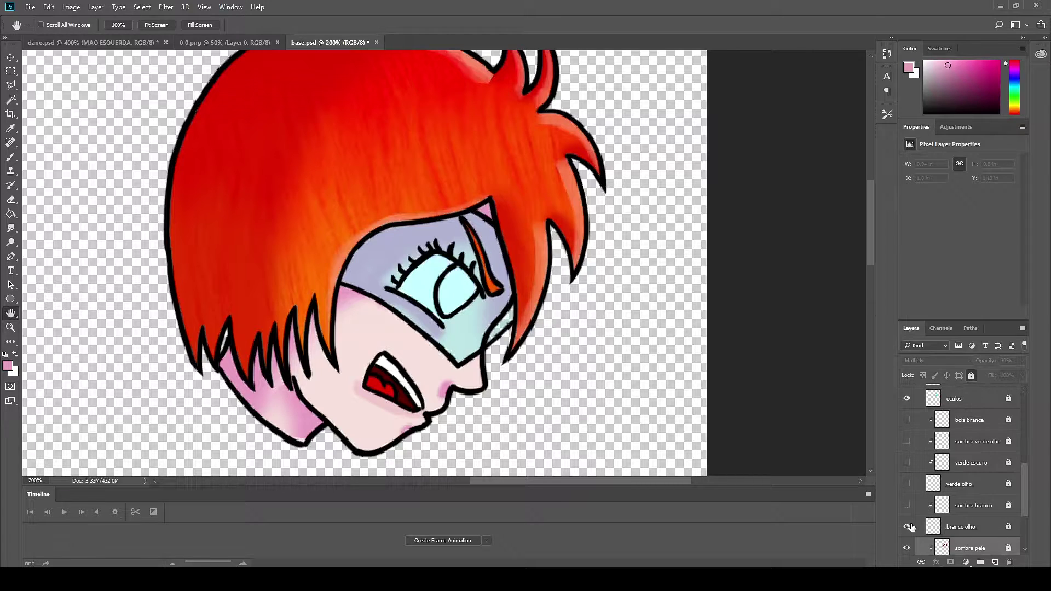
left_click(906, 526)
left_click(907, 398)
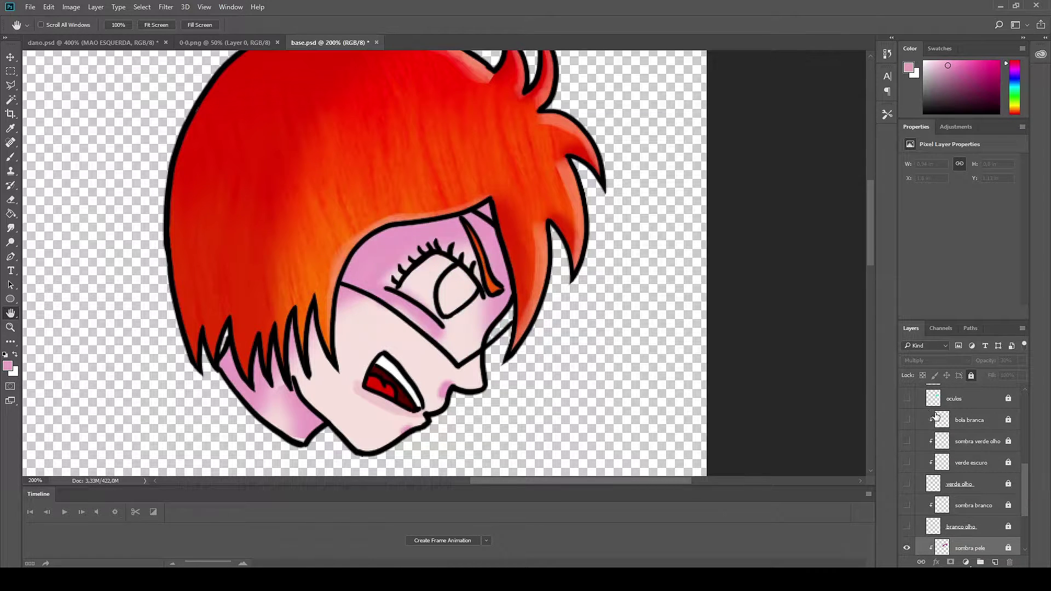
left_click_drag(1021, 479, 1024, 411)
On LINEART cabeça, erase the eyelashes and lasso-delete the open eye's old lines
left_click(966, 450)
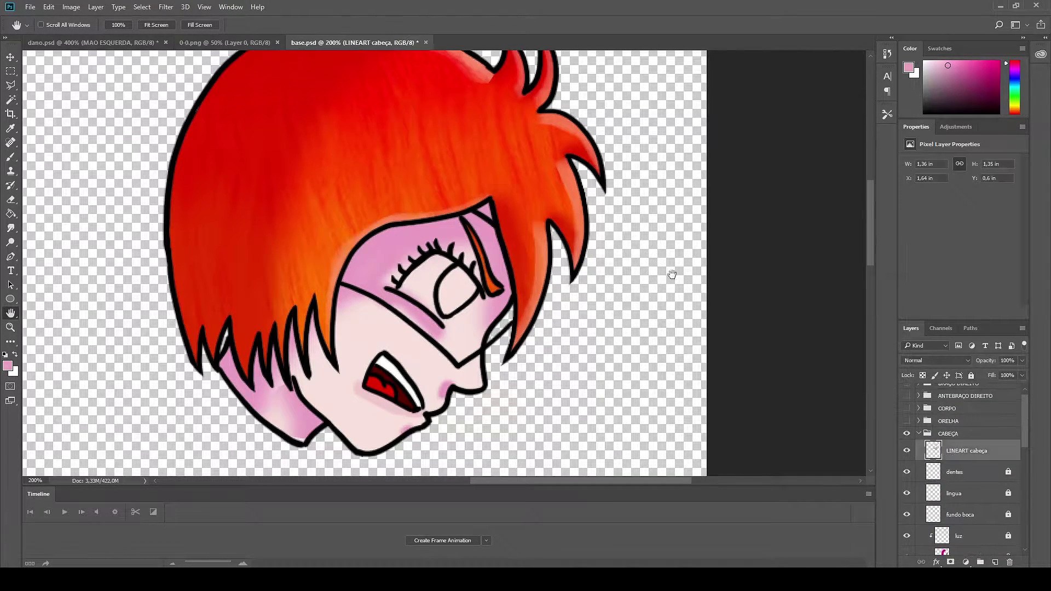
key("e")
left_click_drag(438, 246, 384, 301)
key("ctrl+z")
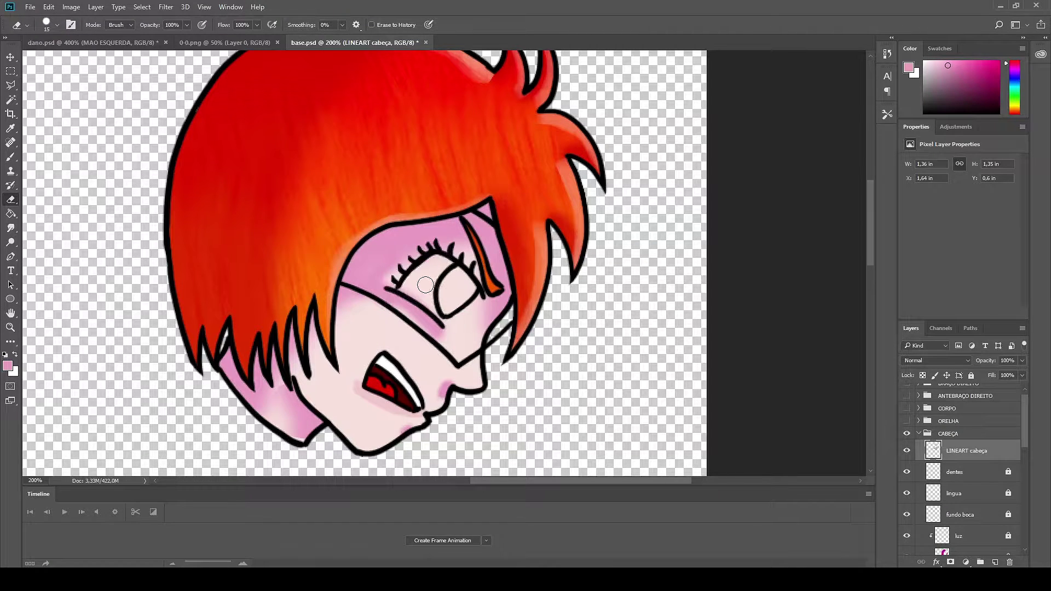
mouse_move(427, 251)
left_mouse_down()
mouse_move(394, 276)
mouse_move(438, 247)
mouse_move(457, 252)
mouse_move(465, 271)
left_mouse_up()
key("l")
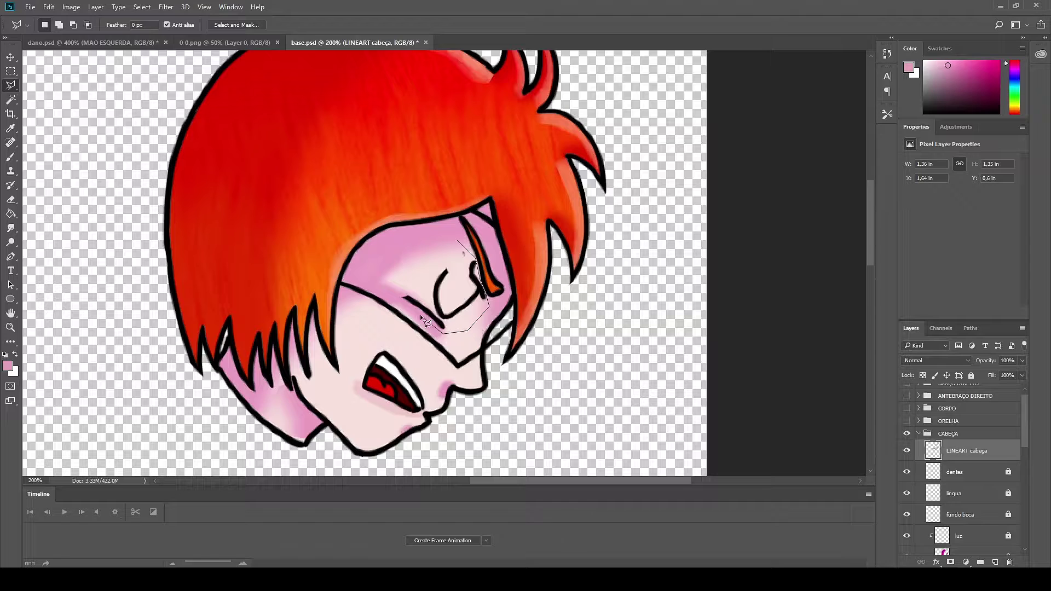
double_click(440, 256)
key("Delete")
key("ctrl+d")
Choose the Ink brush with black (000000) as the paint colour
key("b")
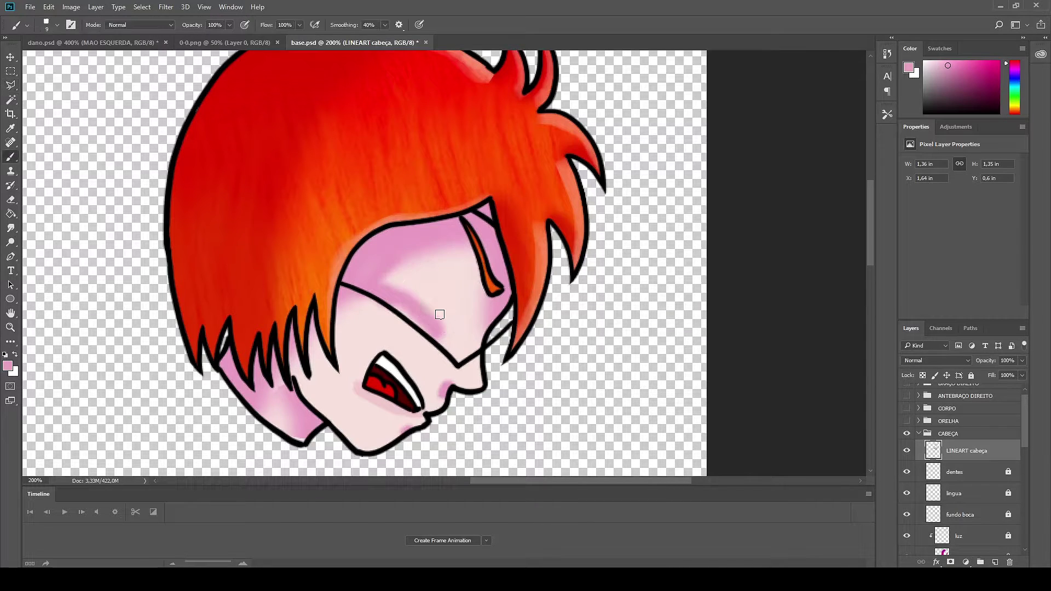
right_click(403, 296)
left_click(506, 429)
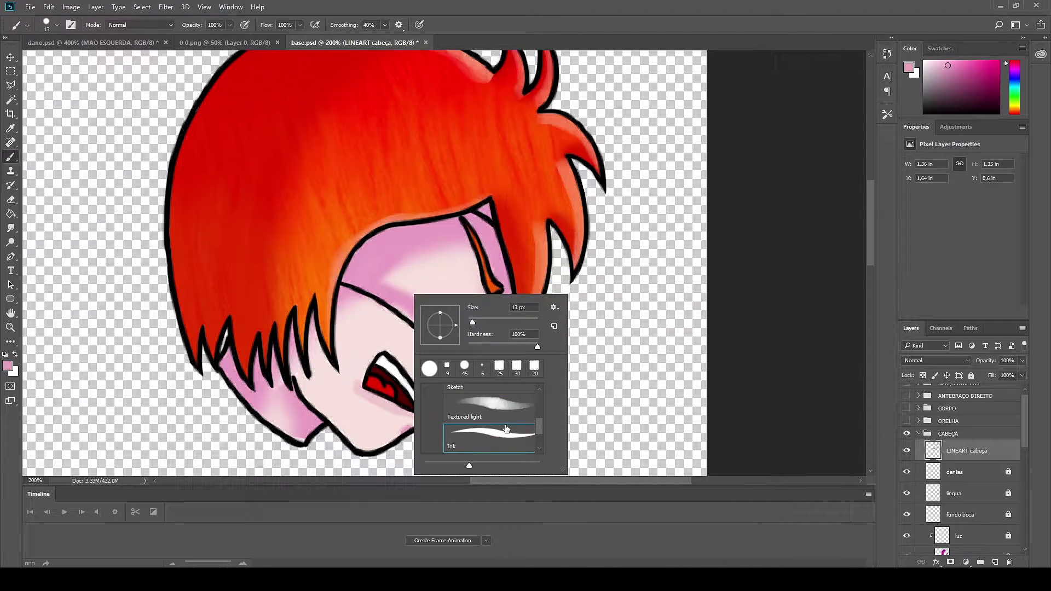
left_click(507, 251)
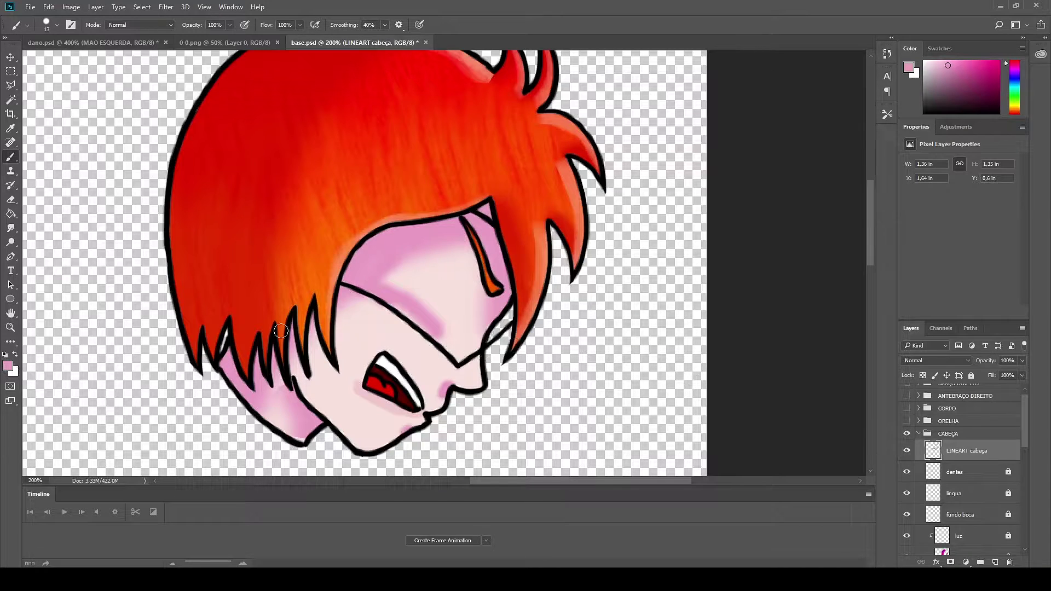
left_click(9, 366)
type("000000")
key("Return")
Shrink the brush and draw a curved closed-eye lid line over the eye
right_click(425, 278)
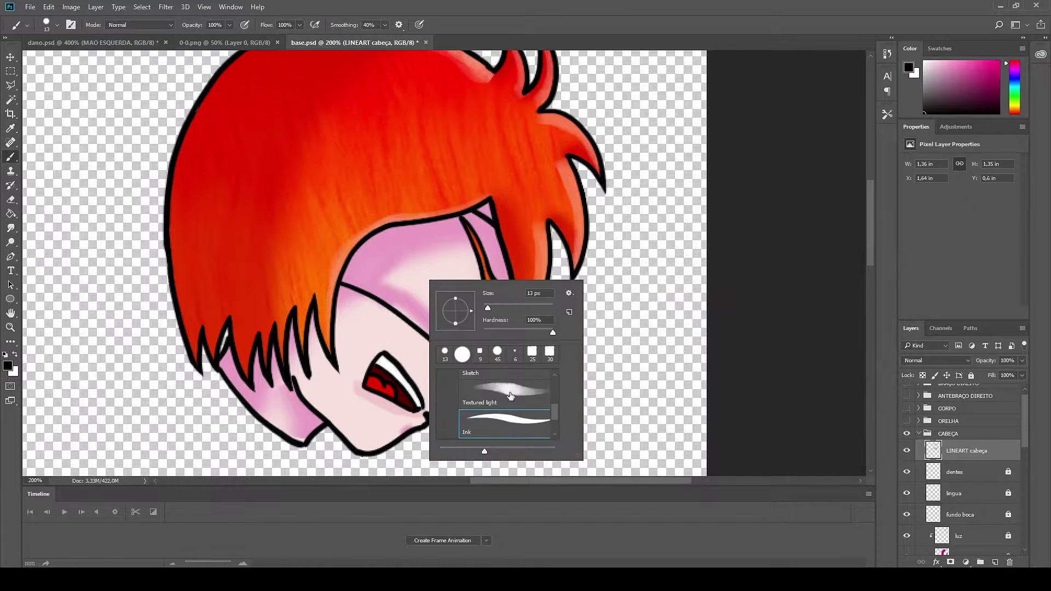
key("Escape")
key("bracketleft")
key("bracketleft")
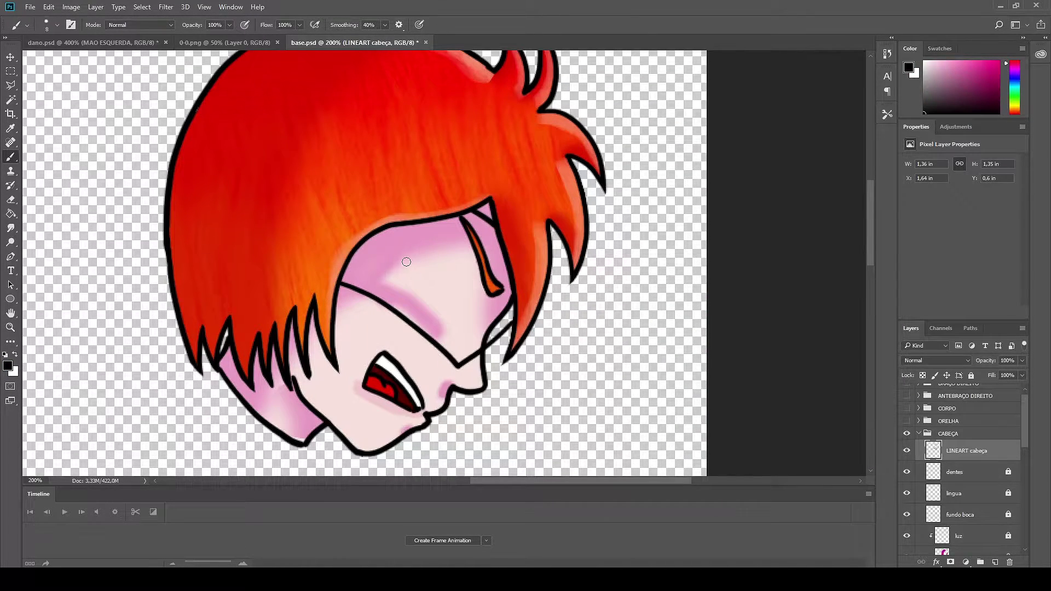
key("ctrl+z")
left_click_drag(421, 261, 449, 329)
key("ctrl+z")
key("ctrl+z")
key("ctrl+z")
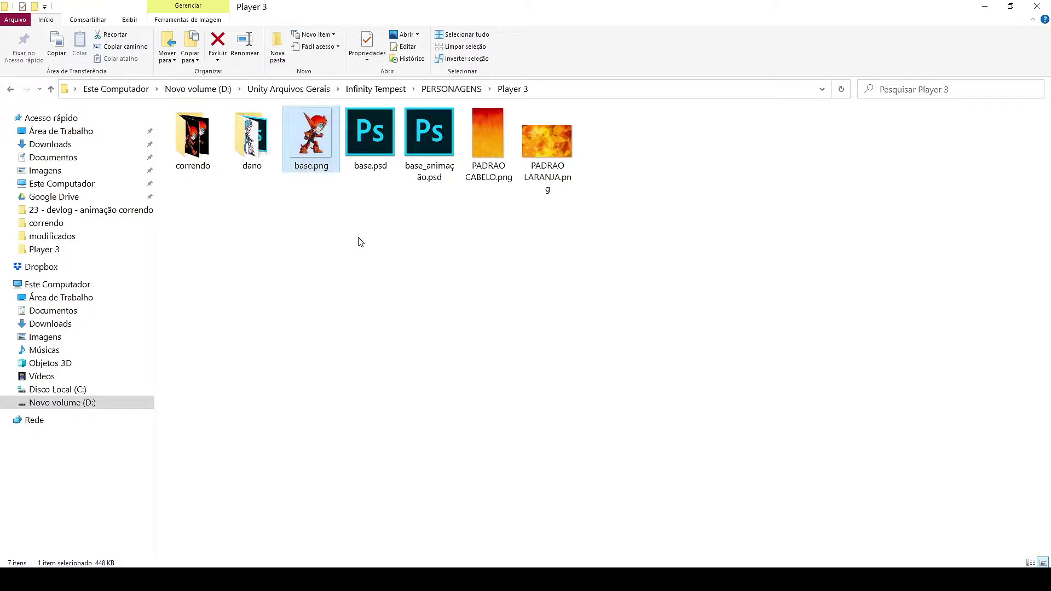
Switch from the Player 3 folder back to base.psd in Photoshop
key("alt+Tab")
key("Tab")
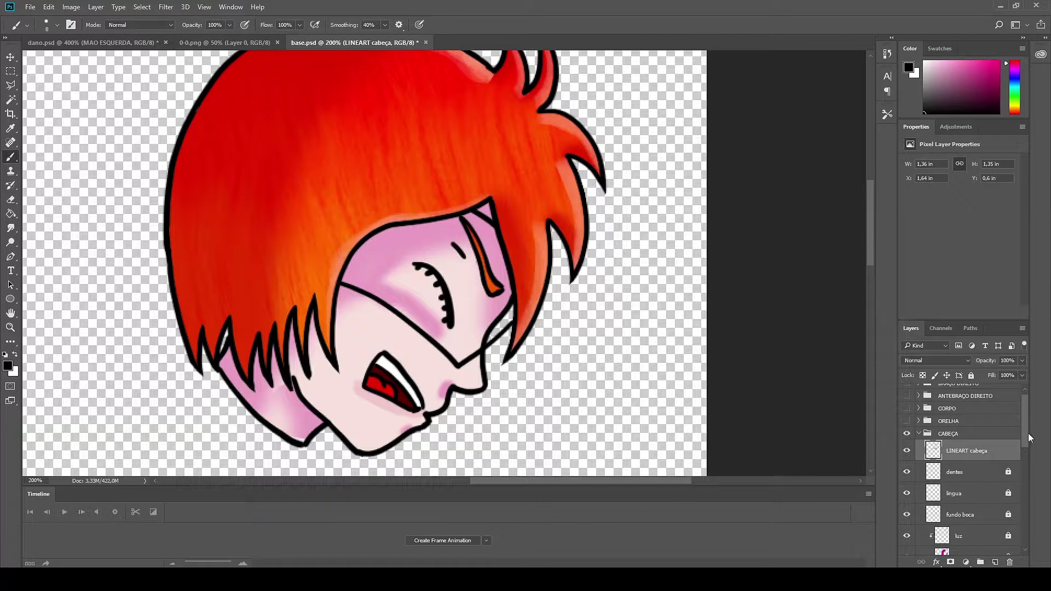
Pick a pink shade as the paint colour
left_click_drag(1028, 436, 1012, 475)
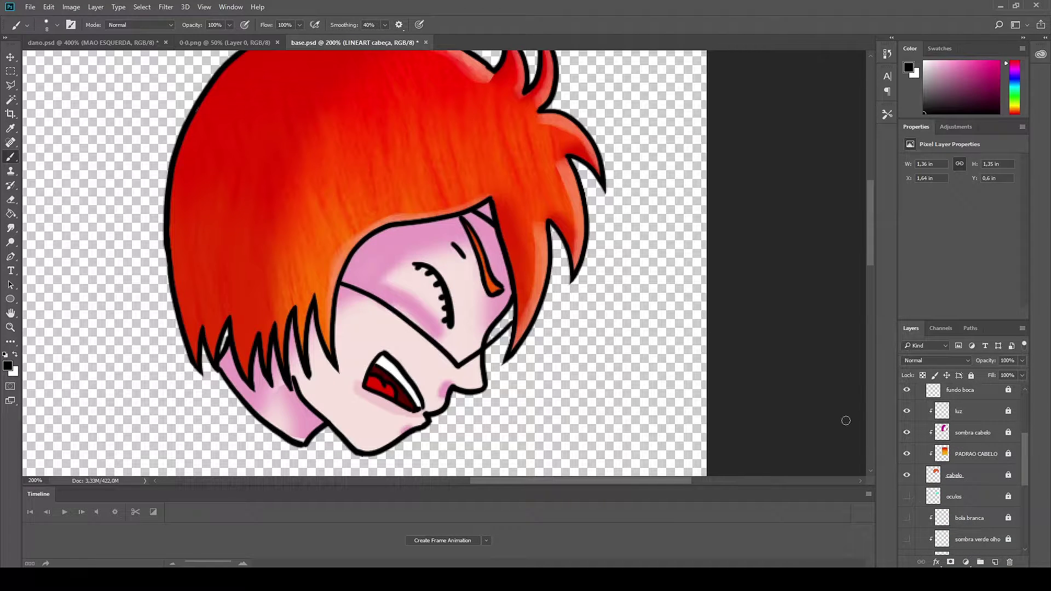
left_click(8, 366)
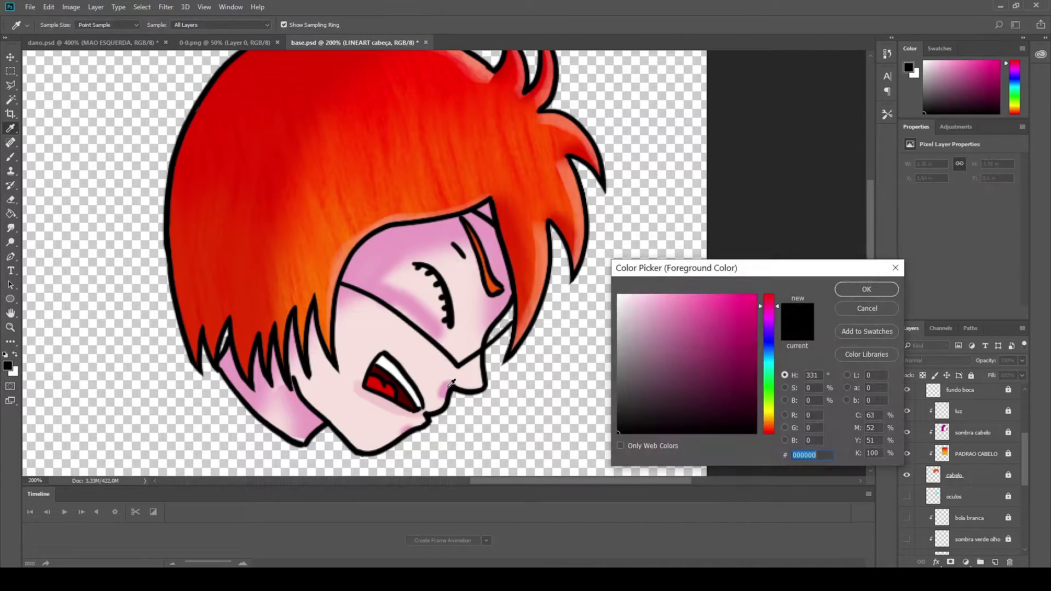
left_click(663, 308)
left_click(864, 289)
scroll(1018, 456, "down", 3)
scroll(1018, 456, "down", 3)
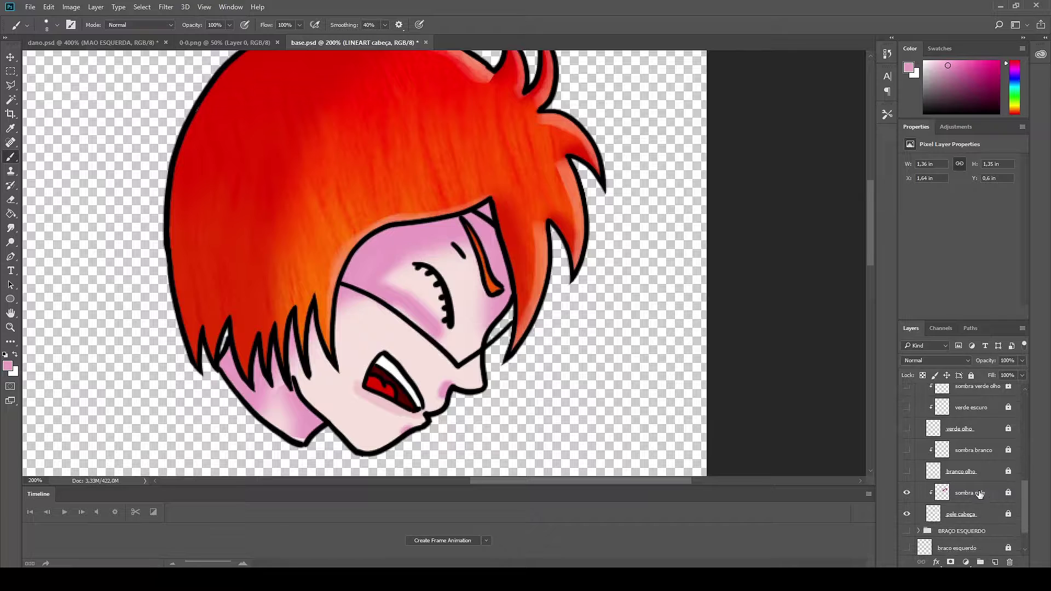
On sombra pele, paint magenta shading beside the closed eye's lashes with a larger brush, blend Normal
left_click(970, 493)
key("bracketright")
key("bracketright")
key("bracketright")
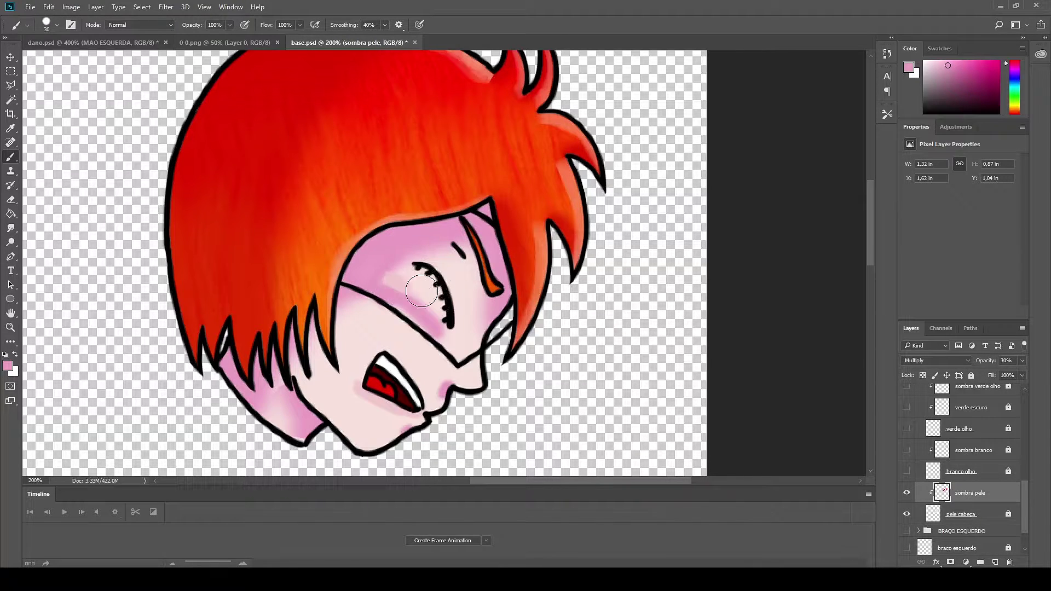
left_click(7, 366)
left_click(865, 286)
left_click(994, 73)
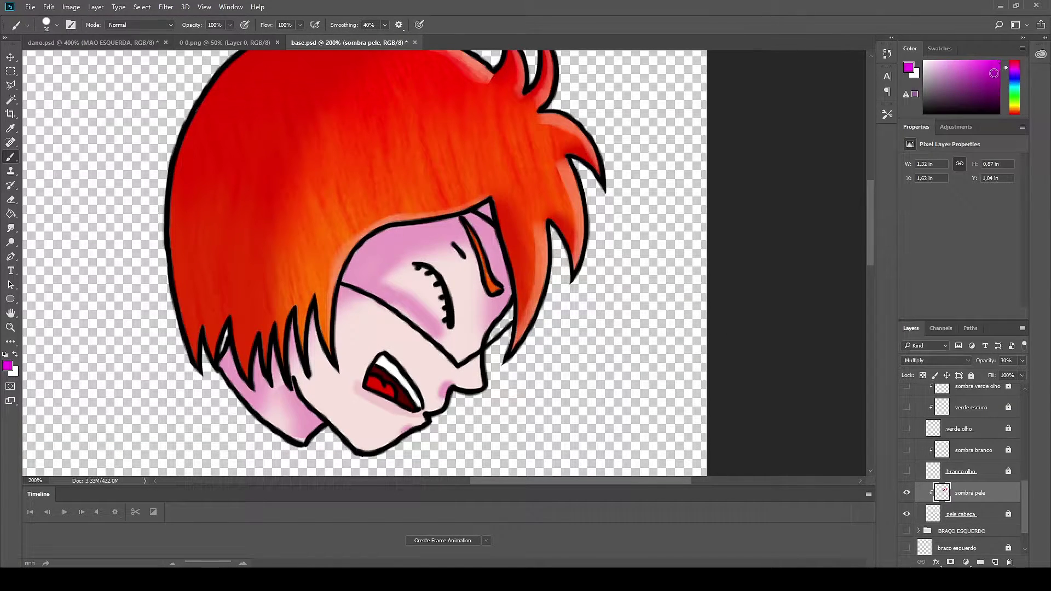
left_click_drag(395, 274, 432, 312)
left_click(939, 362)
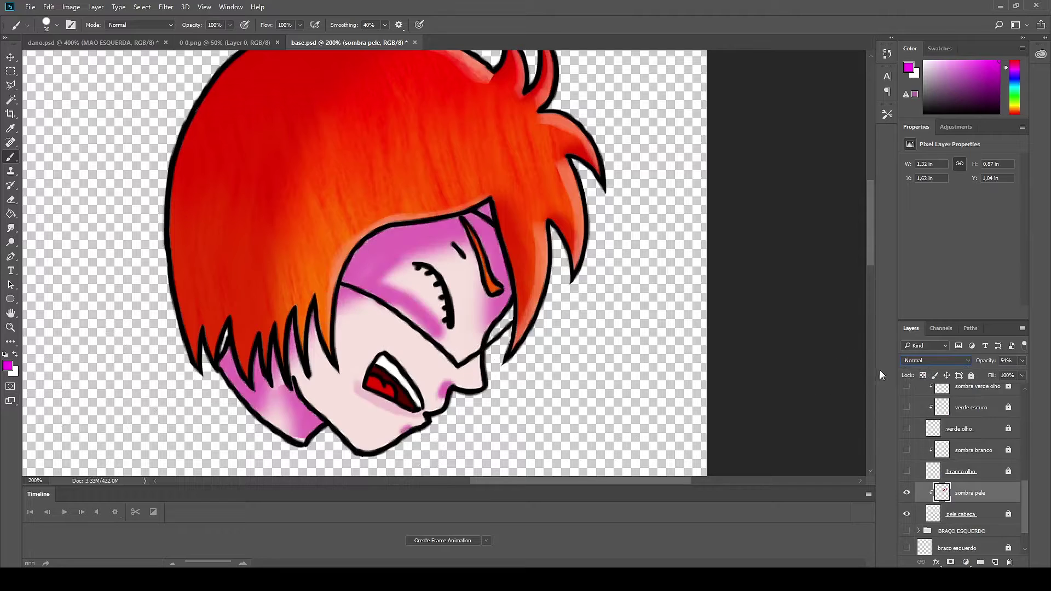
Raise the shading layer's opacity, sample a softer face pink, and return blend to Multiply
left_click(937, 361)
left_click(925, 389)
left_click(936, 361)
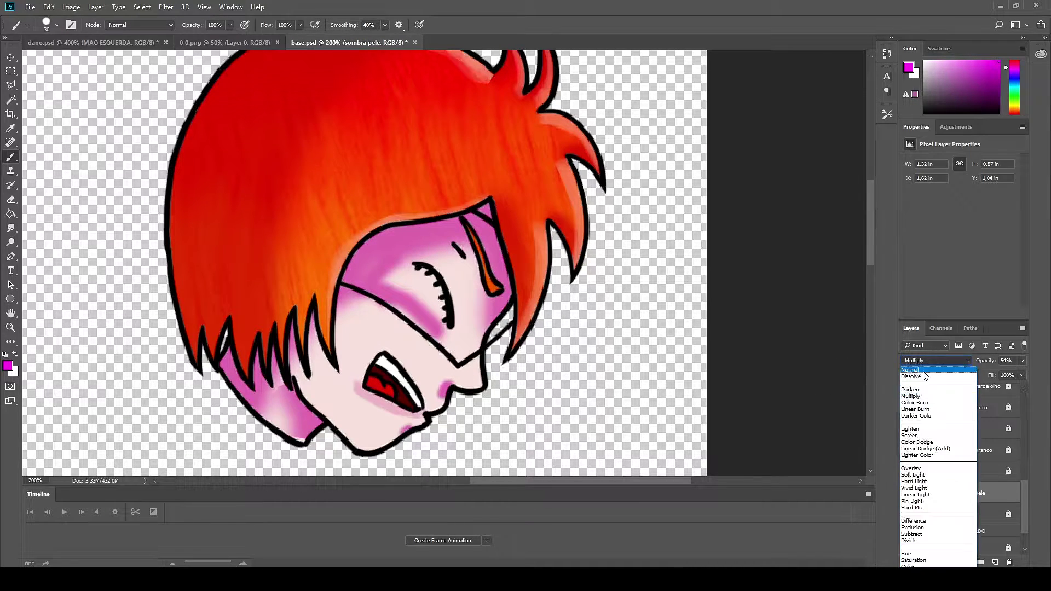
left_click(8, 365)
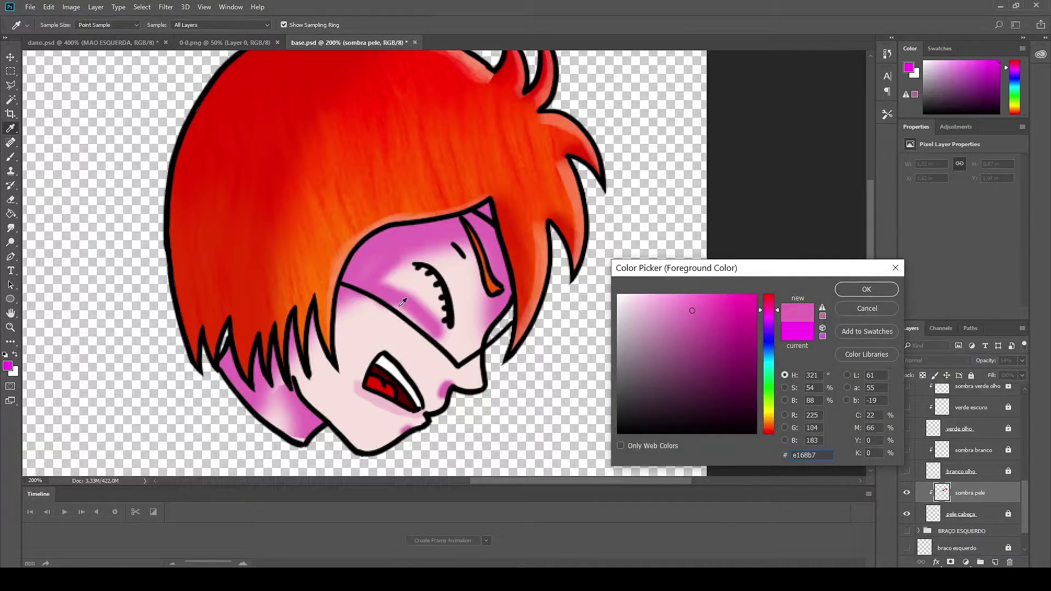
left_click(861, 291)
left_click(936, 361)
left_click(925, 387)
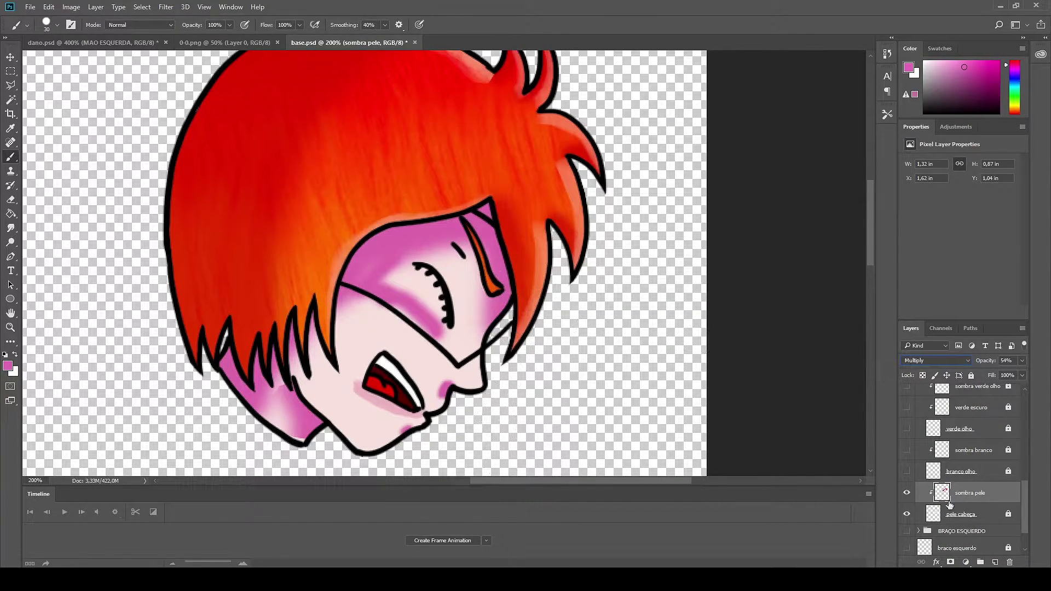
With a small square eraser tip, erase pink shading beside the eye
mouse_move(1028, 500)
left_mouse_down()
mouse_move(1023, 525)
mouse_move(1024, 487)
left_mouse_up()
left_click(907, 425)
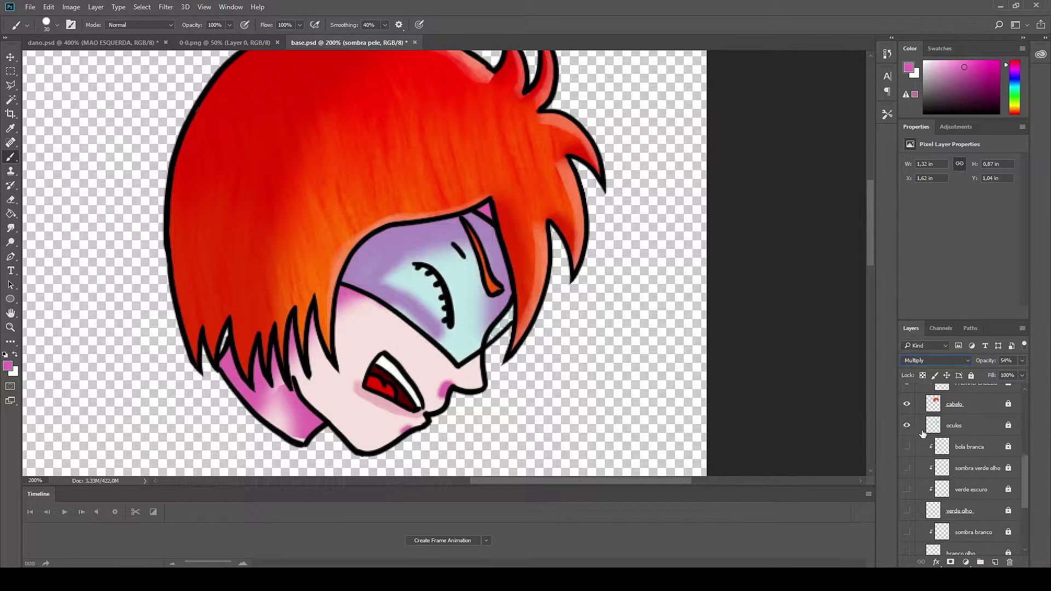
left_click(907, 426)
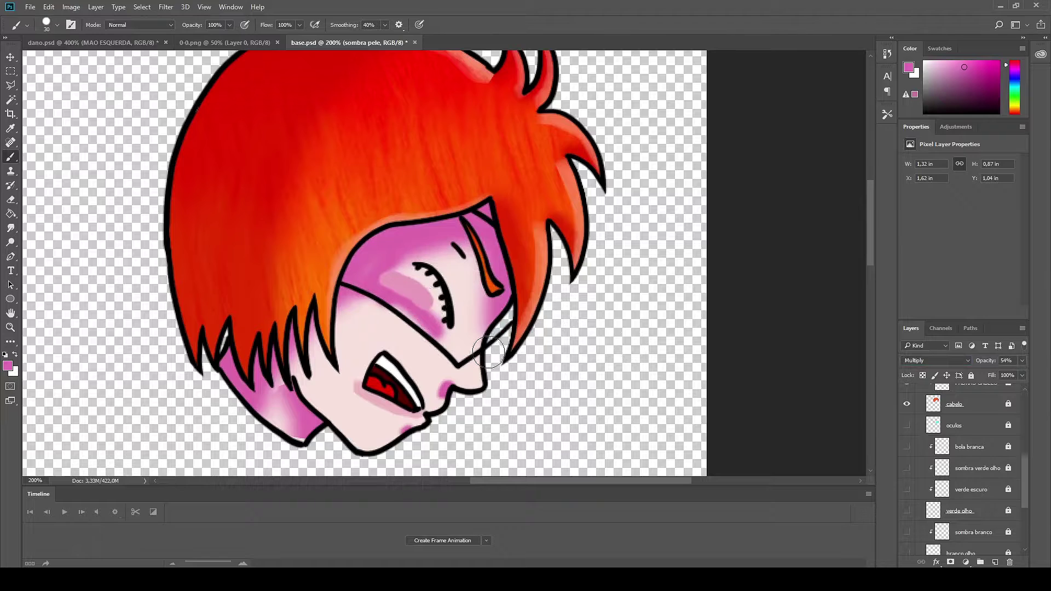
key("e")
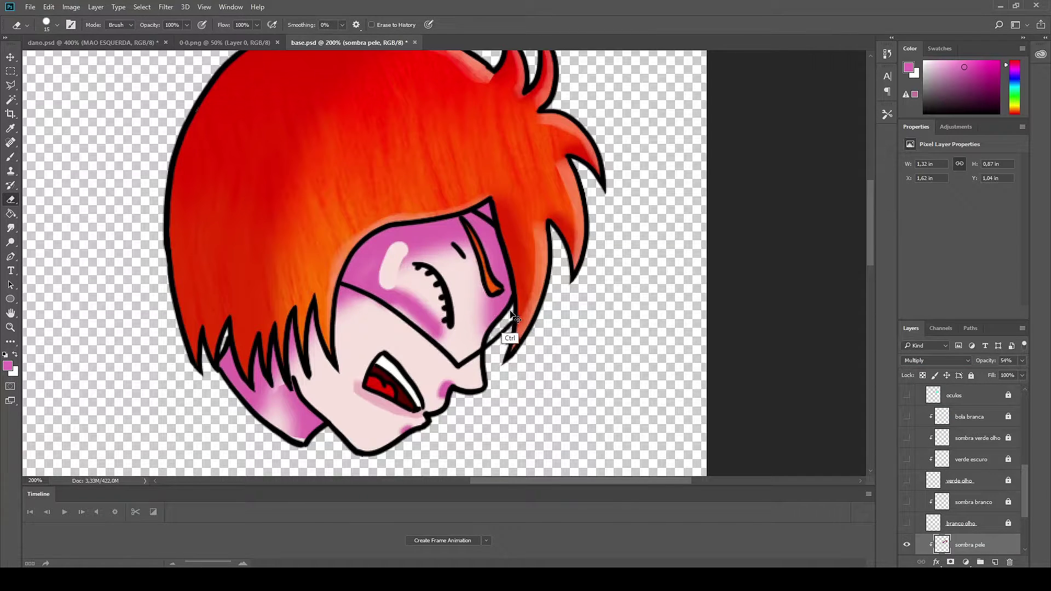
right_click(381, 329)
double_click(433, 399)
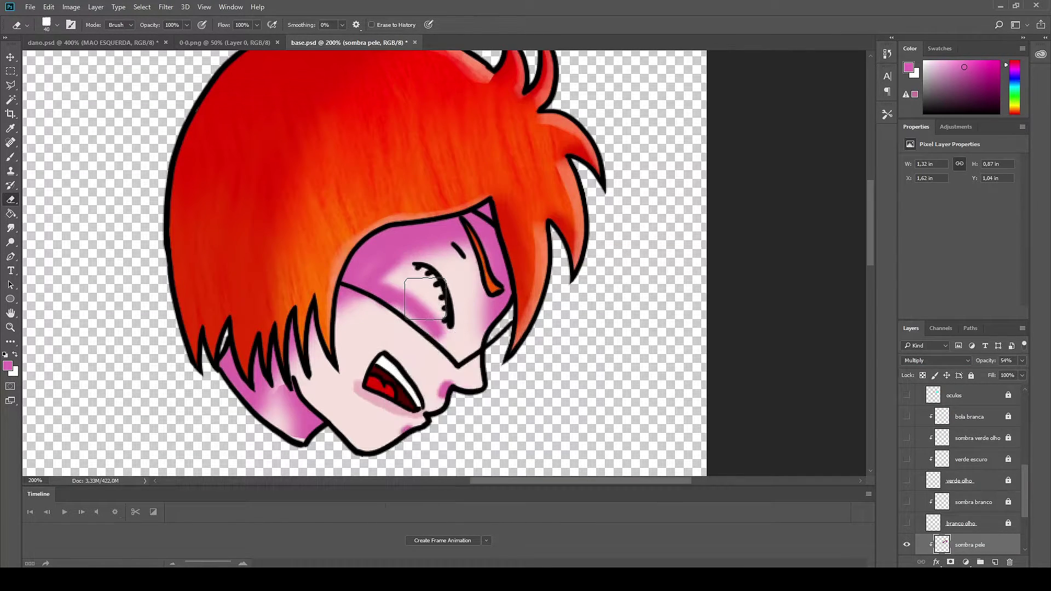
left_click_drag(386, 279, 410, 330)
Check sombra pele by toggling it, then show the oculos goggles layer
scroll(1027, 482, "down", 3)
left_click(906, 472)
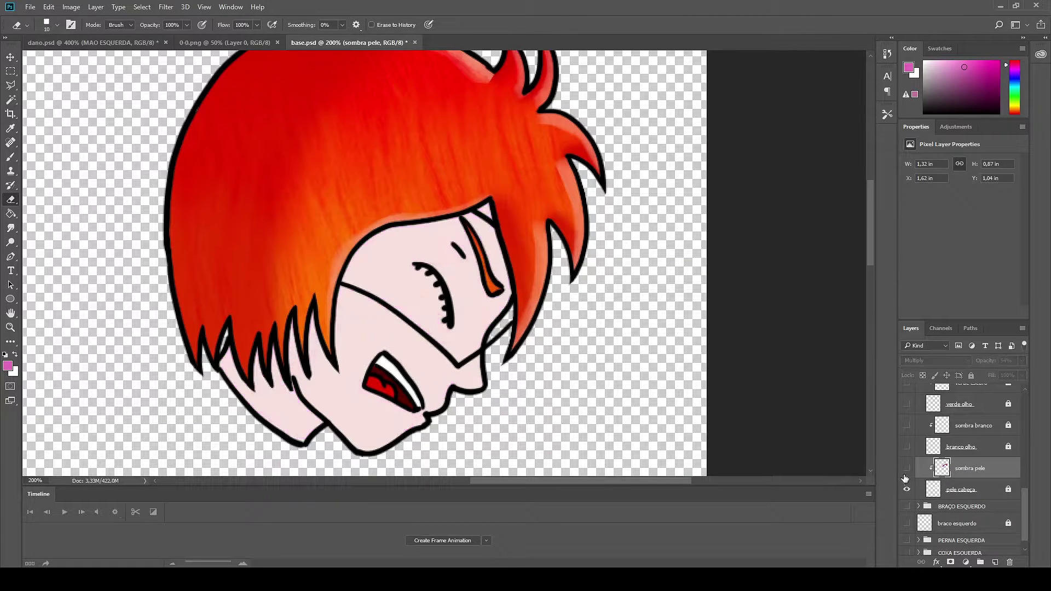
left_click(906, 468)
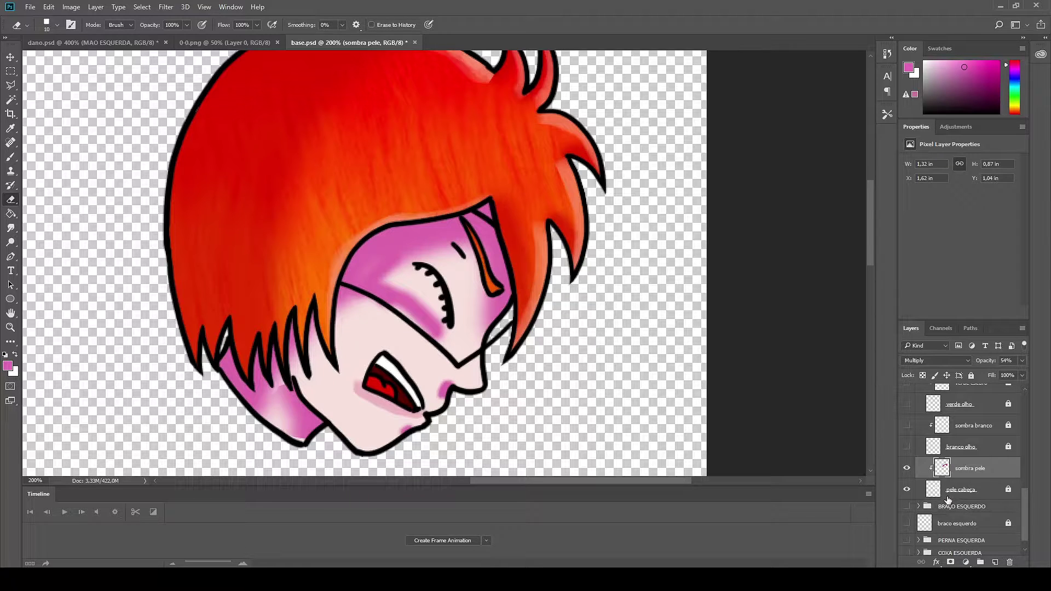
scroll(1026, 504, "up", 5)
left_click(906, 425)
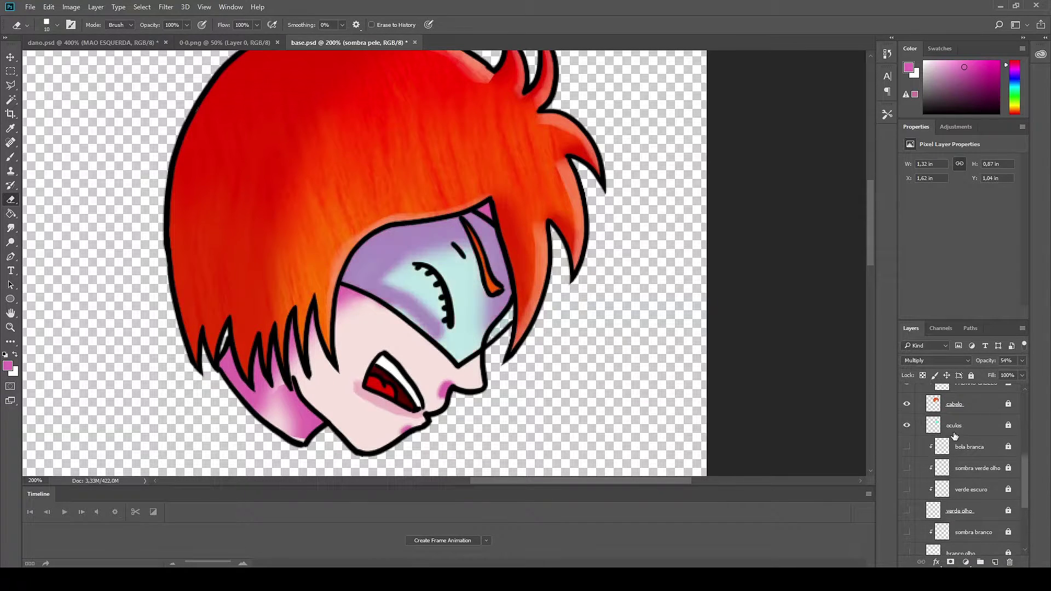
Save the head as a PNG named 'cabelo' in the dano folder
left_click(31, 7)
left_click(44, 162)
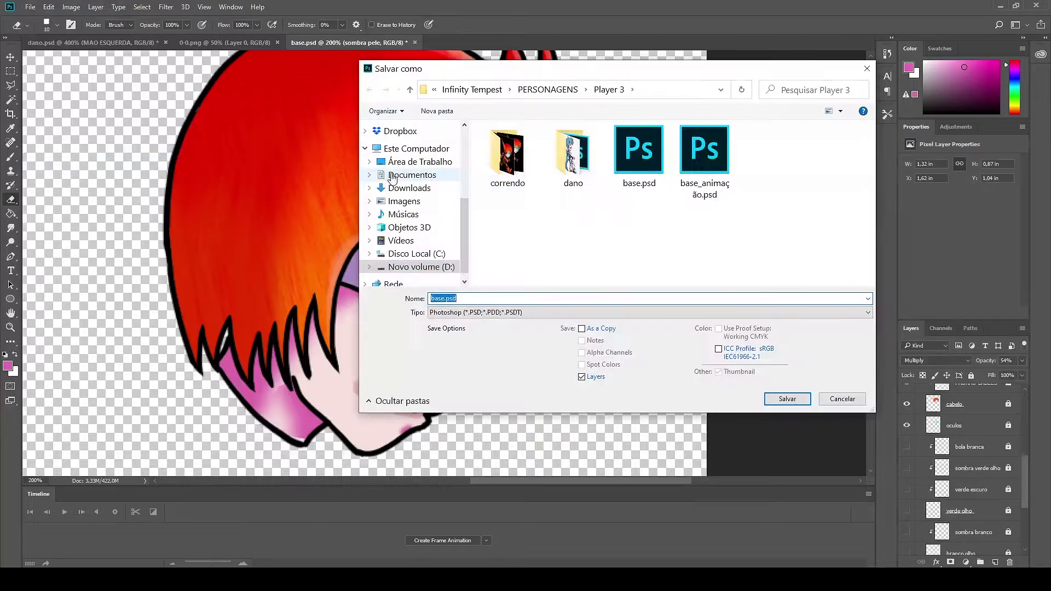
double_click(572, 153)
double_click(458, 300)
type("cabec")
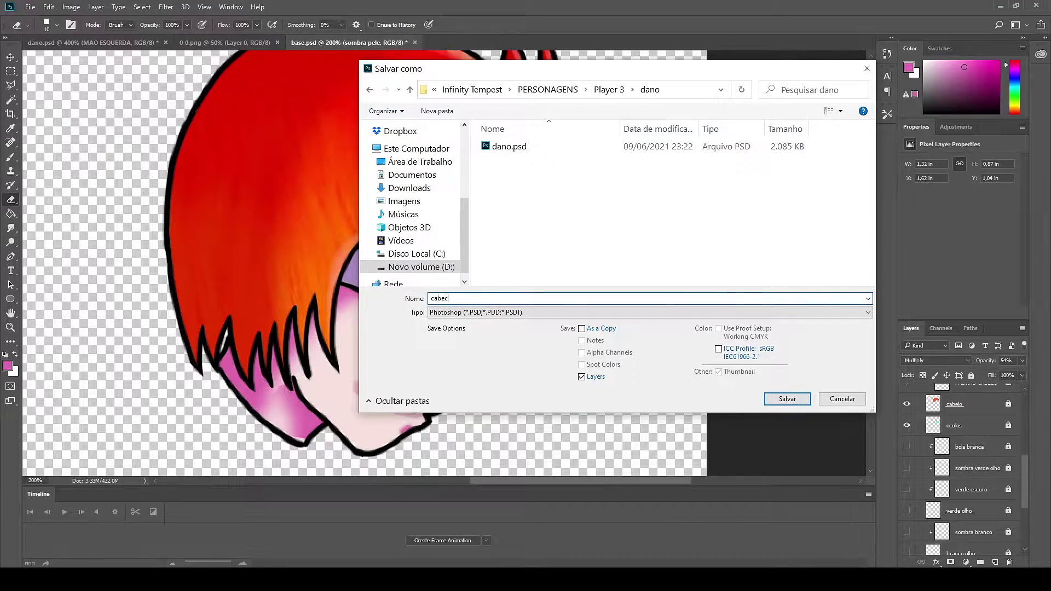
type("lo")
left_click(649, 312)
left_click(493, 471)
left_click(787, 399)
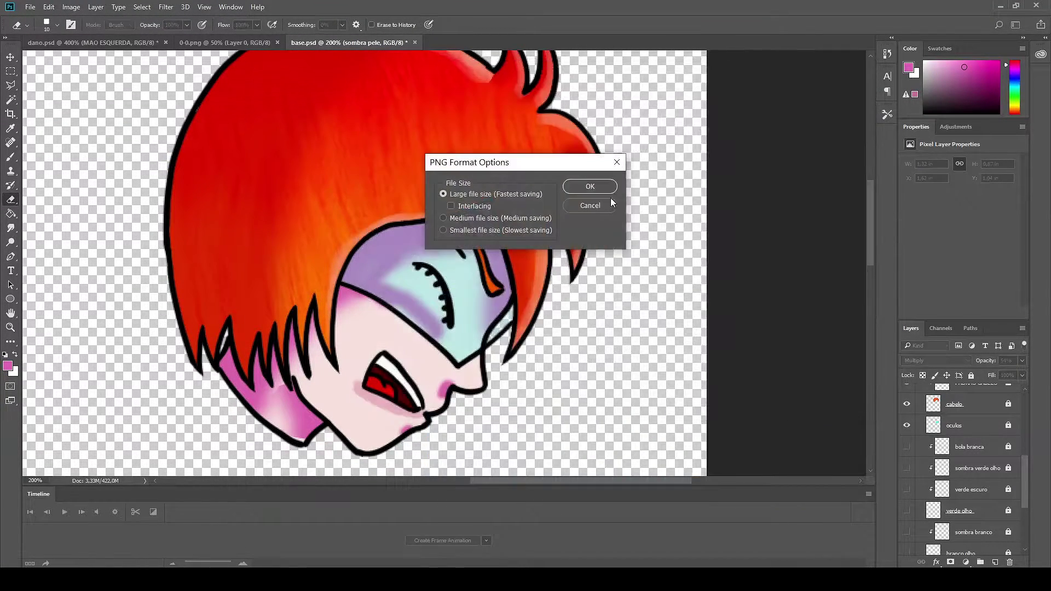
key("Return")
Close the 0-0.png document and reframe the dano.psd canvas at actual size
left_click(225, 43)
left_click(278, 43)
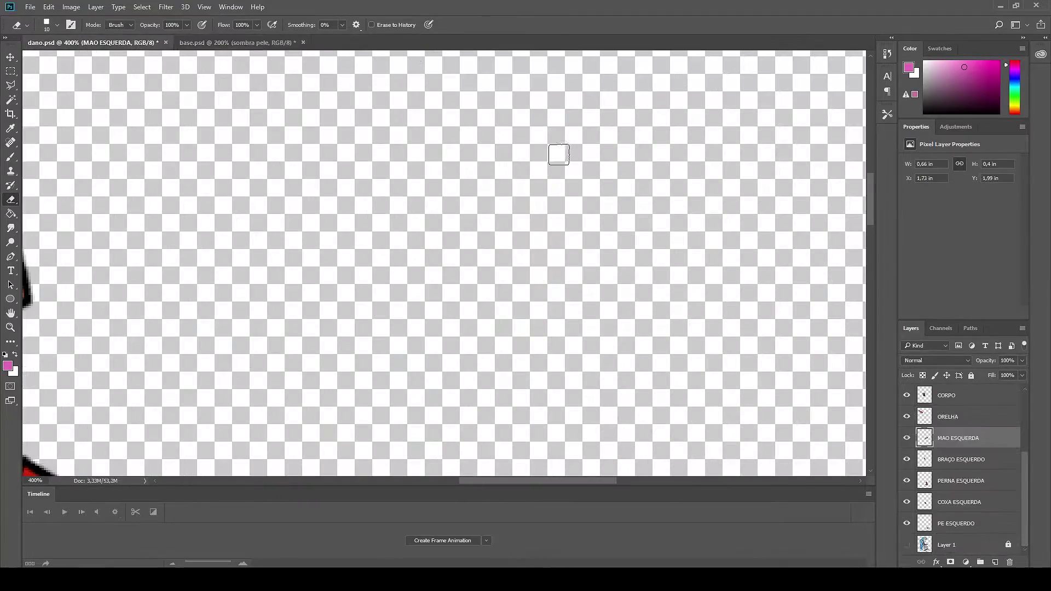
key("h")
mouse_move(379, 281)
left_mouse_down()
mouse_move(528, 263)
mouse_move(482, 254)
left_mouse_up()
key("ctrl+1")
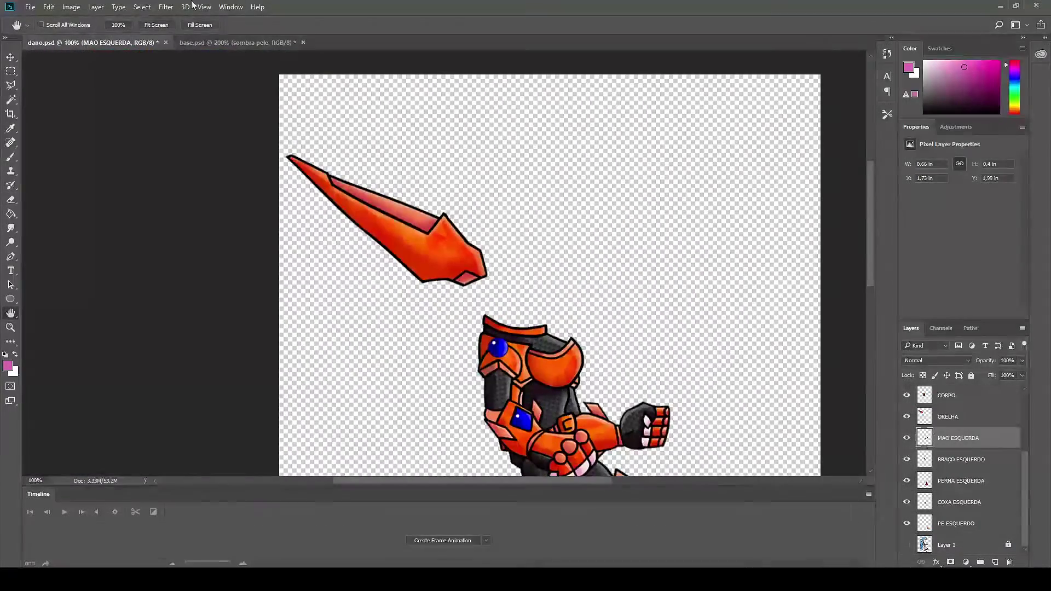
Bring the head from cabeça.png into dano.psd and place it on the armored body
left_click(30, 7)
left_click(49, 34)
double_click(655, 160)
key("ctrl+a")
key("Delete")
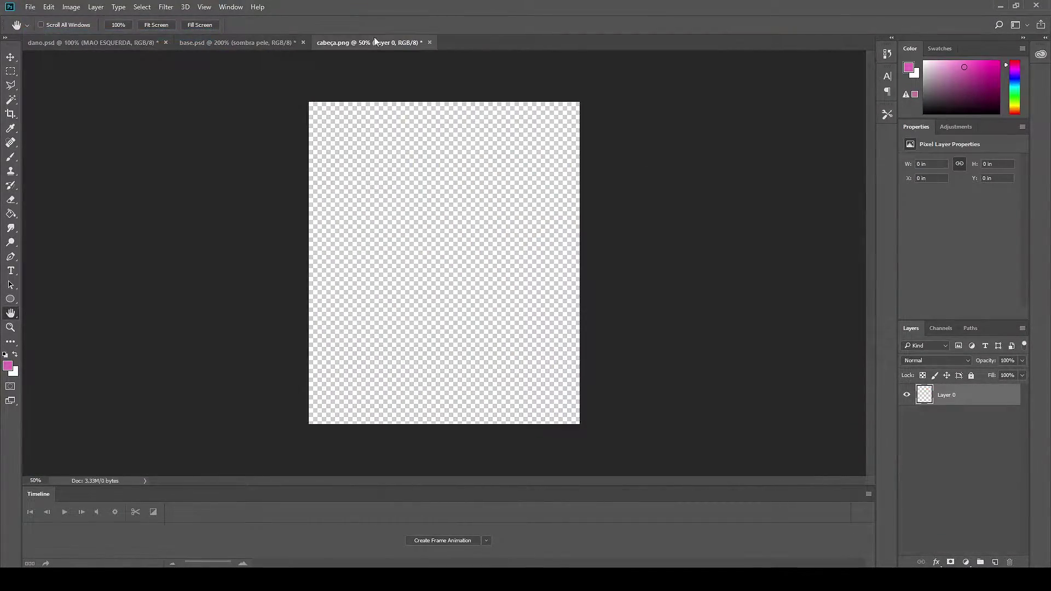
key("ctrl+w")
key("n")
key("ctrl+v")
key("v")
left_click_drag(583, 249, 628, 240)
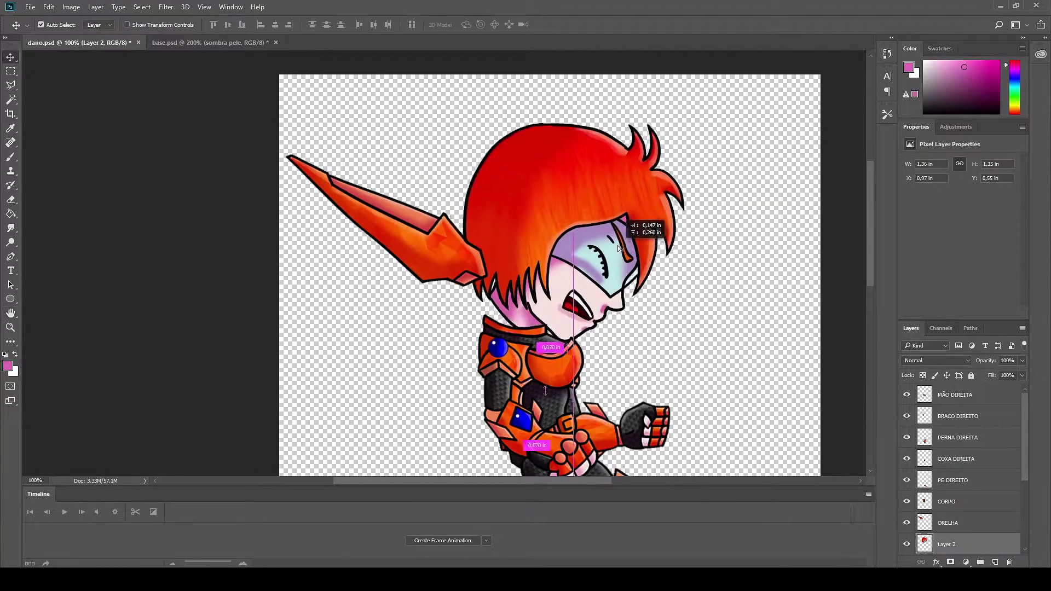
Rotate the head to tilt back about 30° and seat it on the neck
key("ctrl+t")
left_click_drag(718, 180, 646, 66)
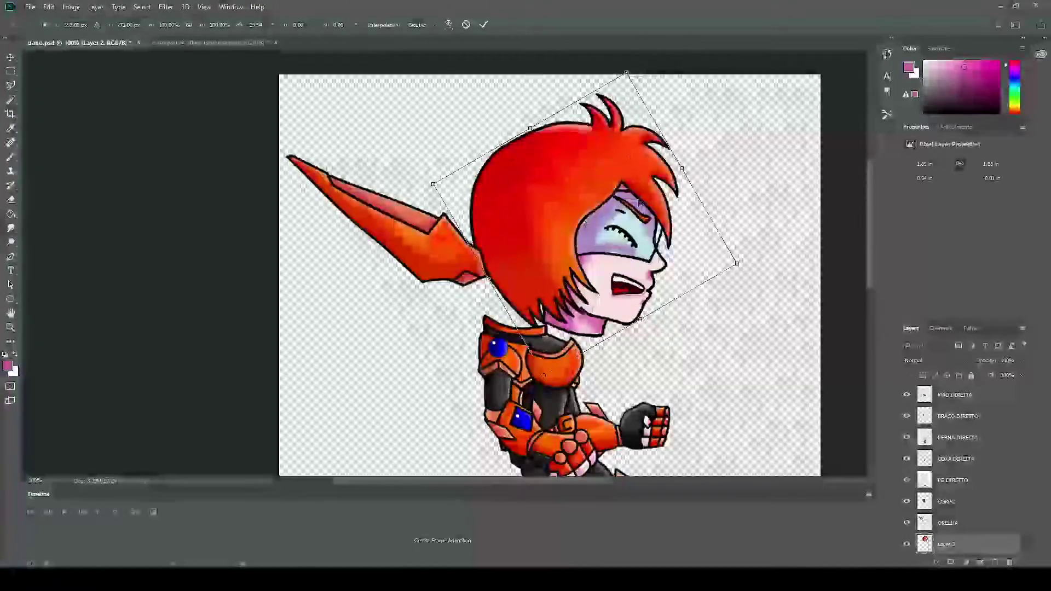
left_click_drag(556, 243, 572, 271)
key("Return")
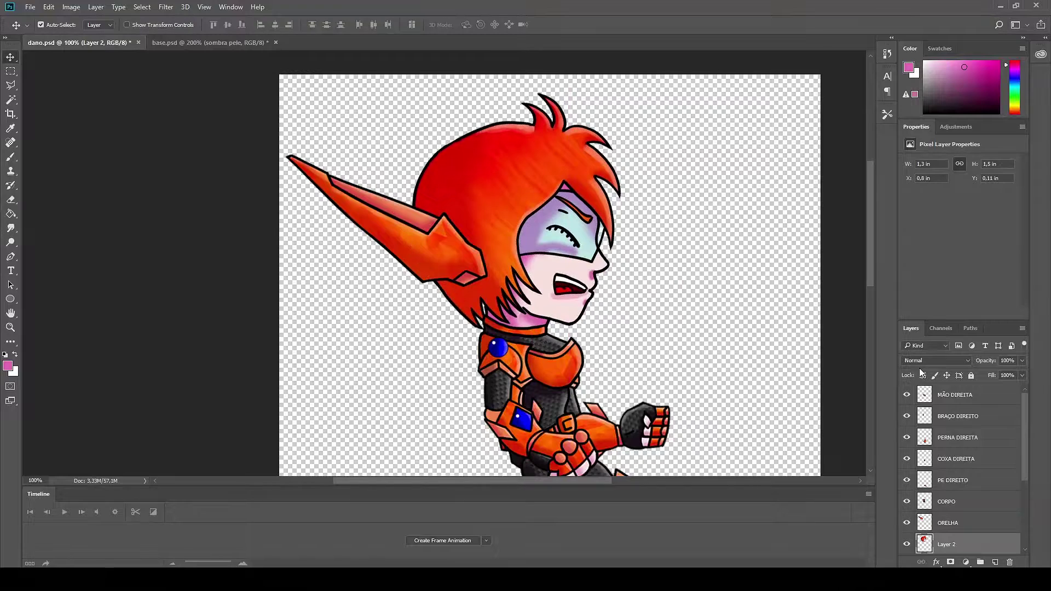
Rename the head layer to CABEÇA and move it beneath the ear layer
key("z")
double_click(950, 544)
type("CABEÇA")
key("Return")
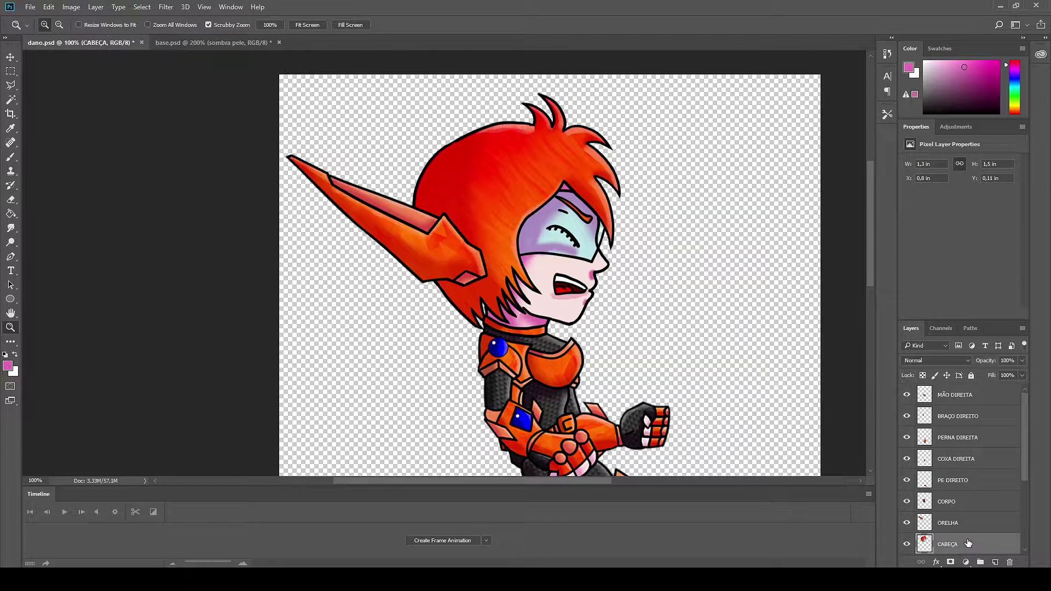
mouse_move(960, 538)
left_mouse_down()
mouse_move(960, 490)
mouse_move(980, 554)
left_mouse_up()
left_click(587, 234)
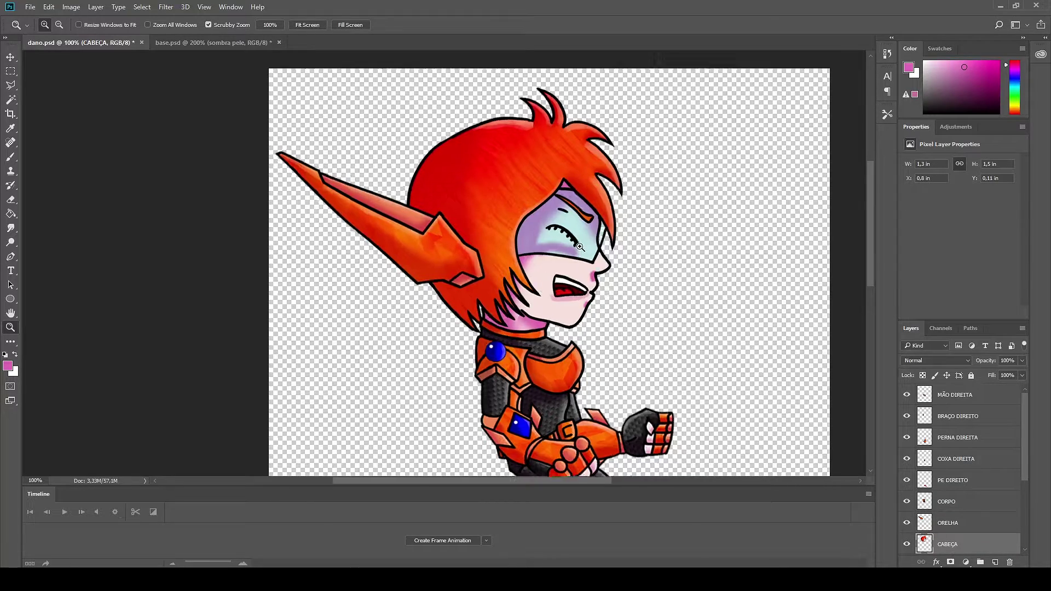
Set a lavender brush colour and paint lavender under the eye
key("b")
left_click(8, 366)
left_click(653, 323)
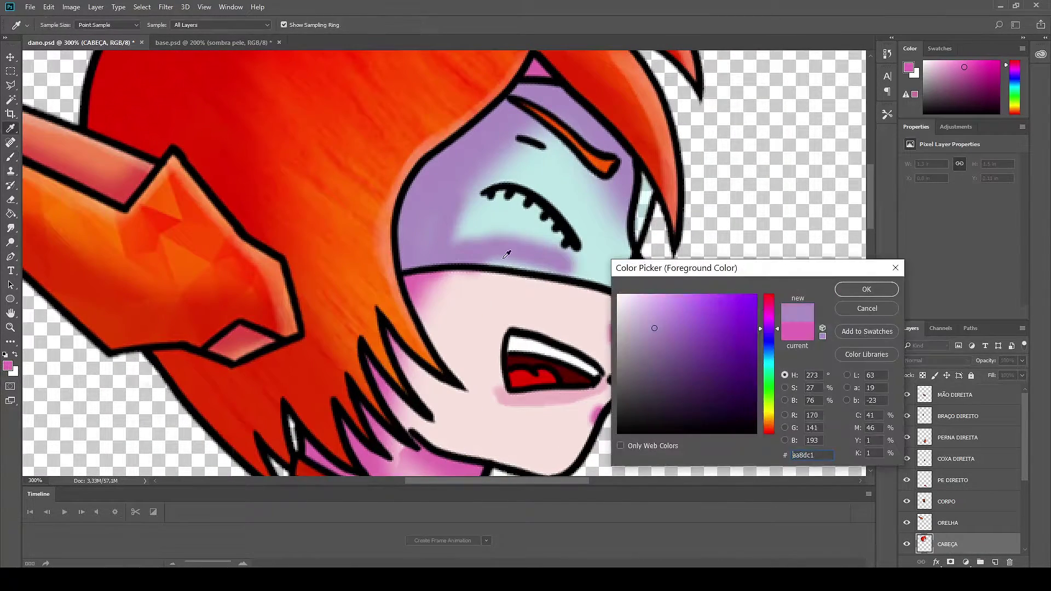
left_click(868, 283)
right_click(438, 241)
key("Escape")
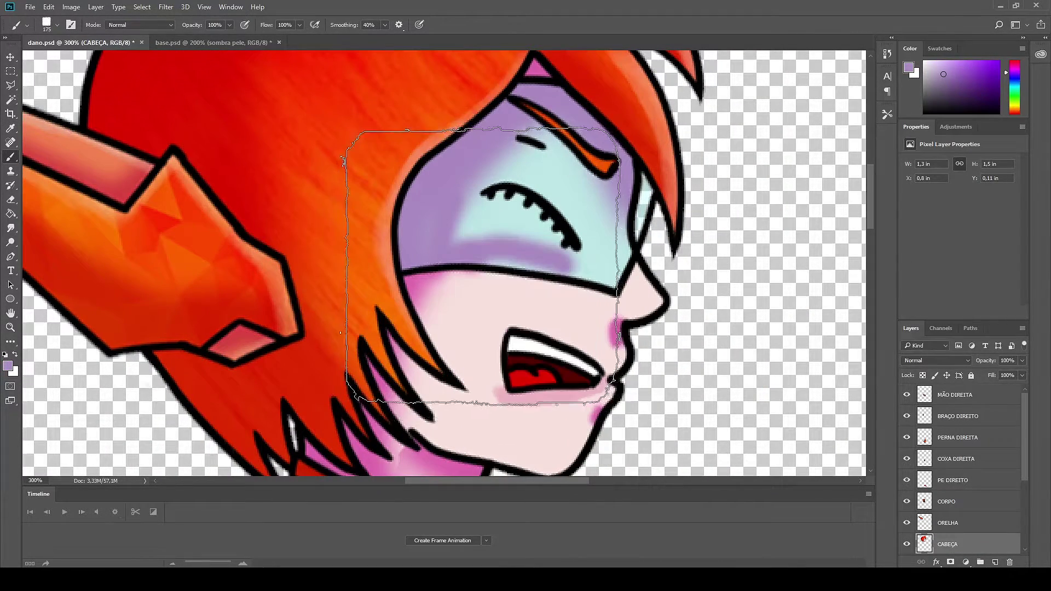
left_click_drag(469, 224, 531, 249)
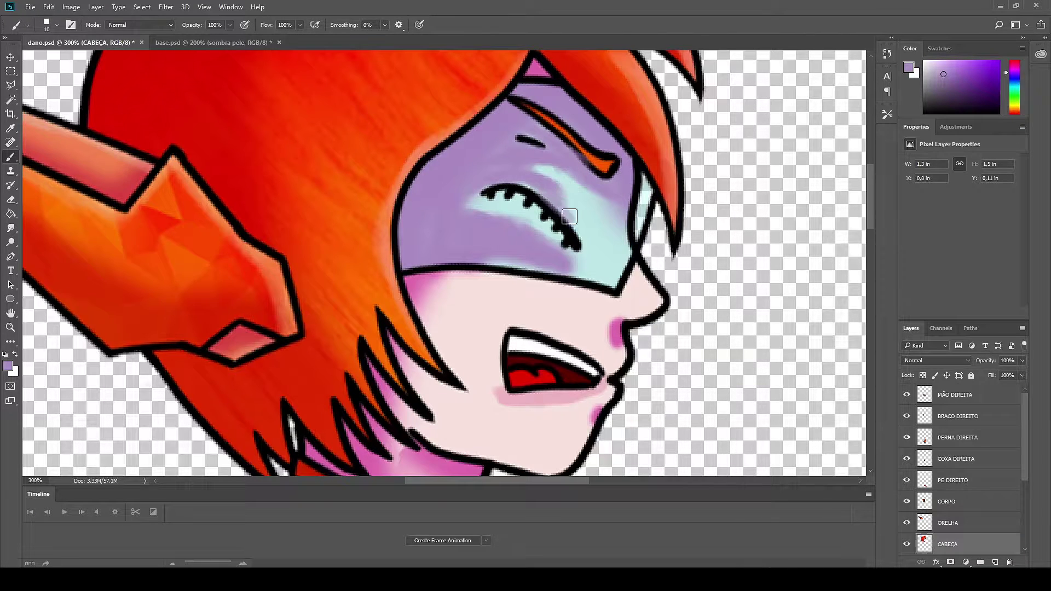
Cover the remaining cyan right of the eye, under the eyelash, and above the mask's edge
mouse_move(556, 176)
left_mouse_down()
mouse_move(598, 221)
mouse_move(558, 179)
left_mouse_up()
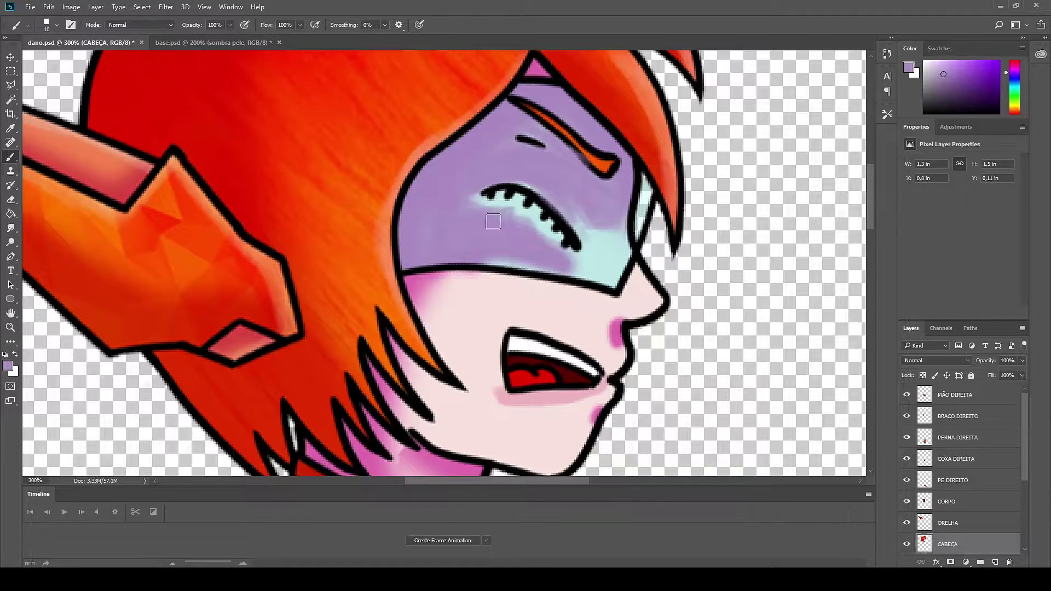
scroll(494, 221, "up", 3)
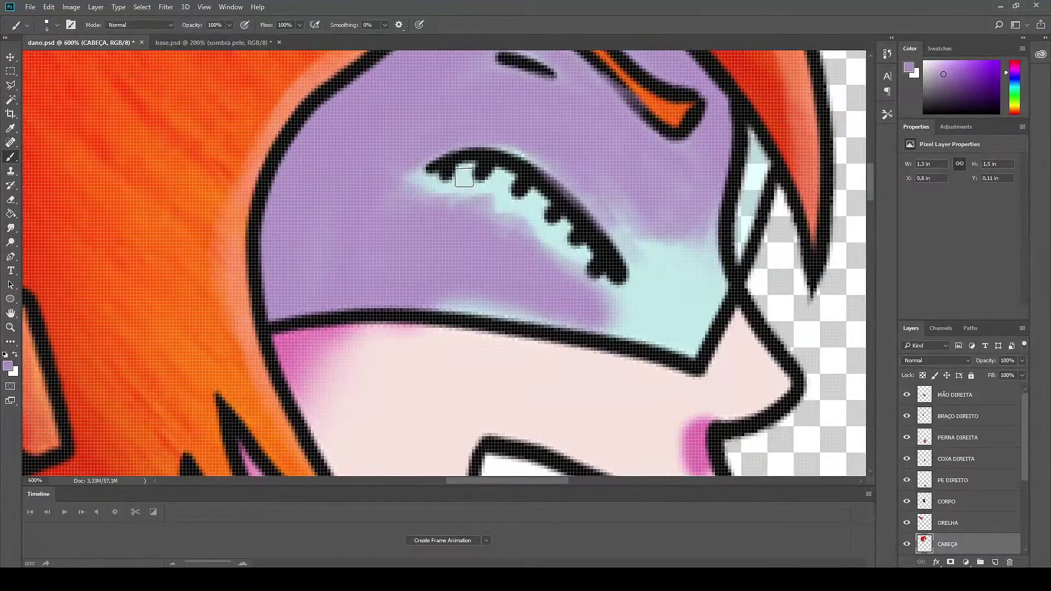
left_click_drag(463, 173, 404, 185)
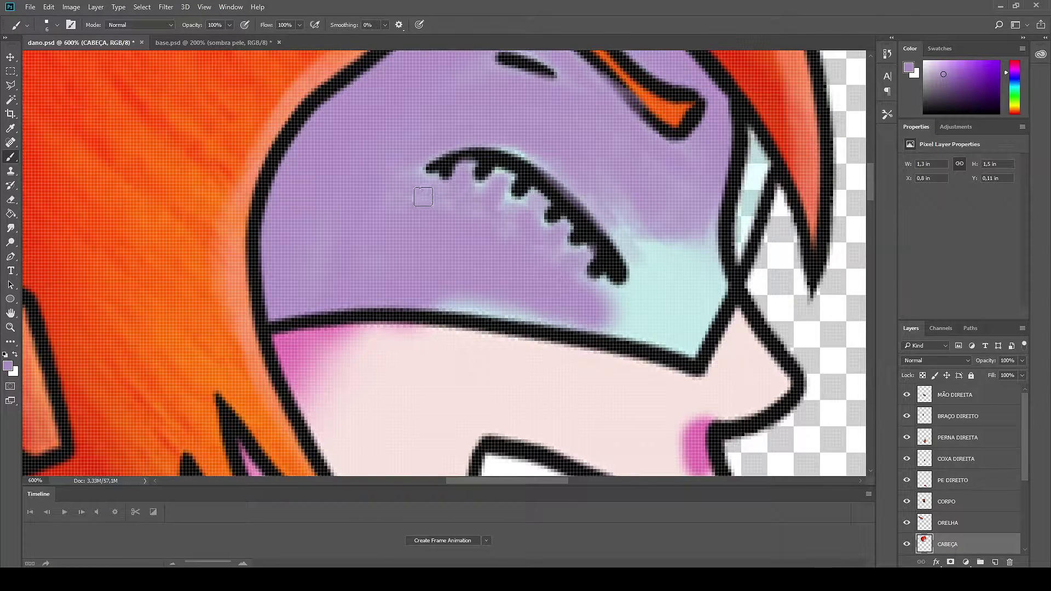
left_click_drag(438, 302, 508, 306)
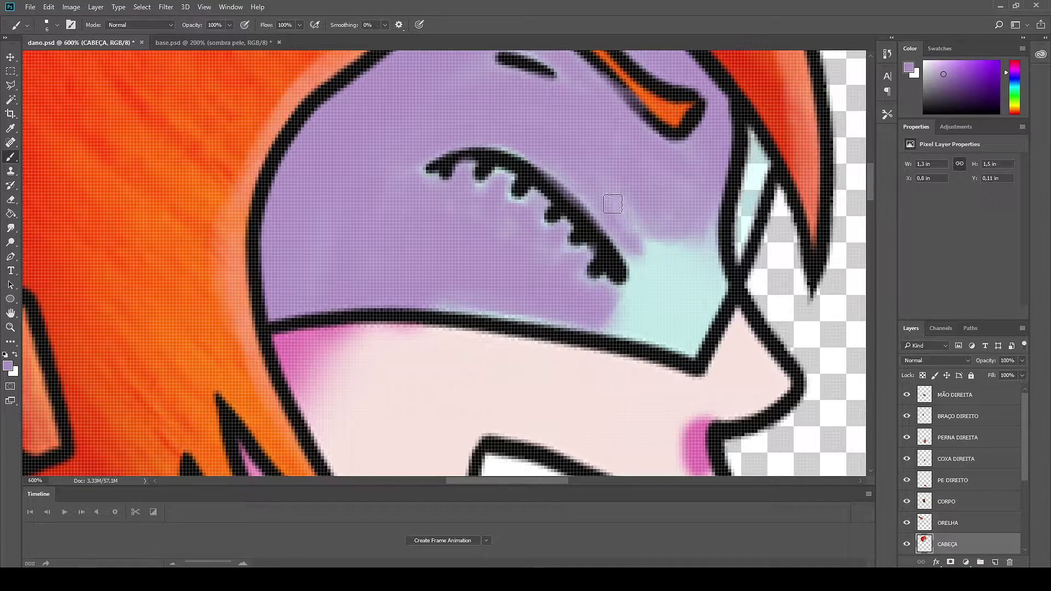
scroll(673, 230, "down", 3)
scroll(672, 230, "down", 4)
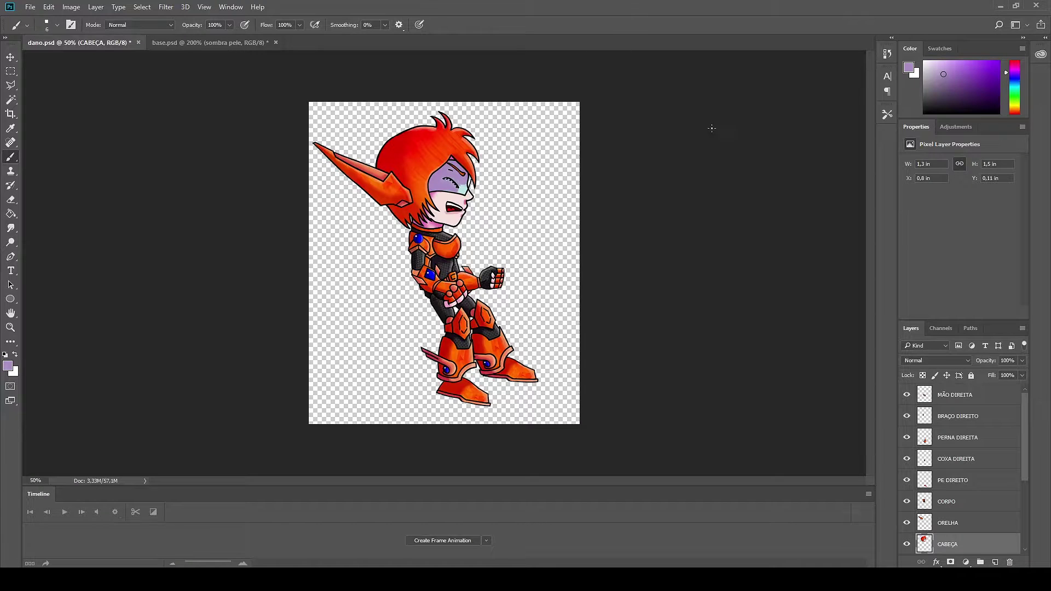
Close base.psd without saving its changes
key("ctrl+Tab")
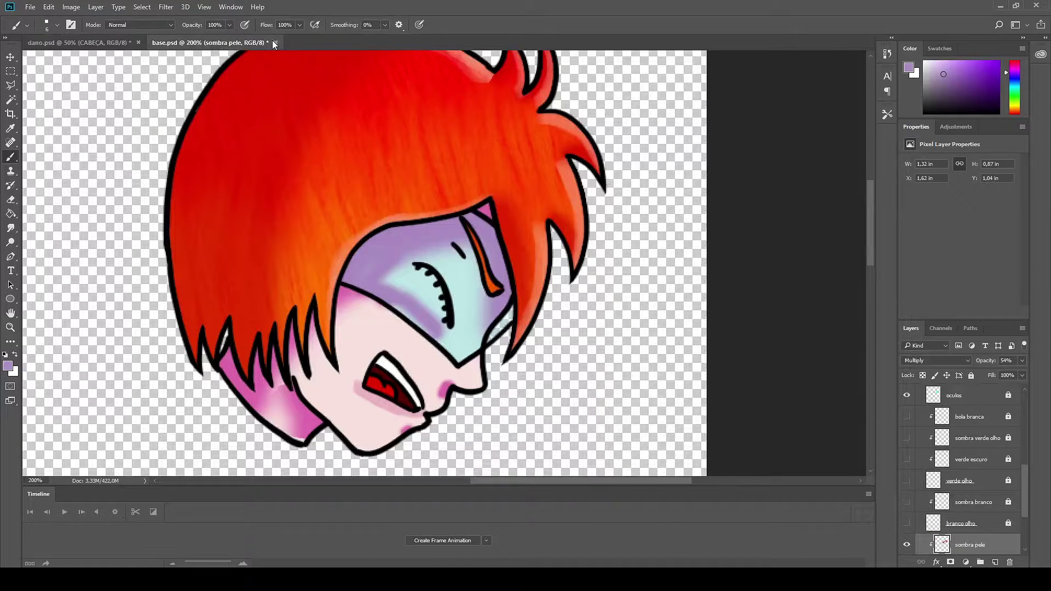
left_click(274, 43)
left_click(539, 224)
Save the dano.psd pose as PNG, overwriting 0-0.png
left_click(30, 6)
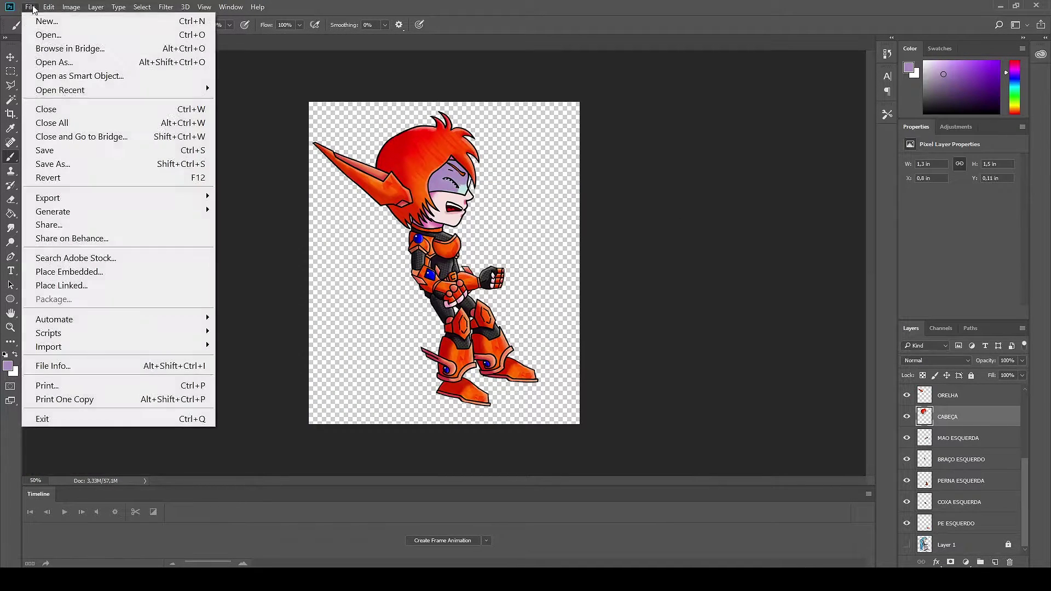
left_click(54, 164)
type("0")
key("Return")
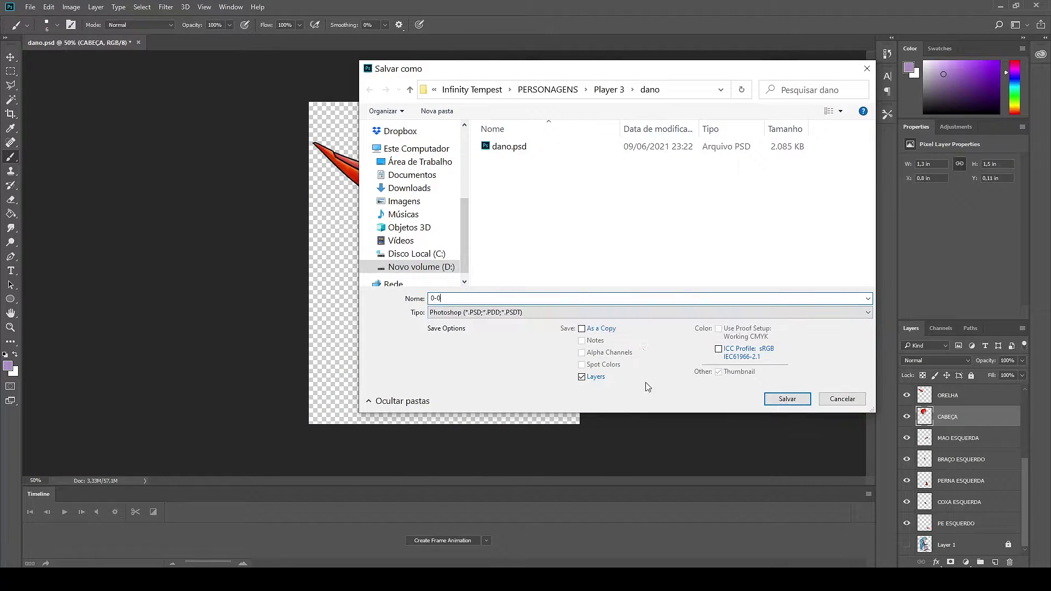
left_click(649, 312)
left_click(547, 457)
right_click(554, 202)
left_click(790, 211)
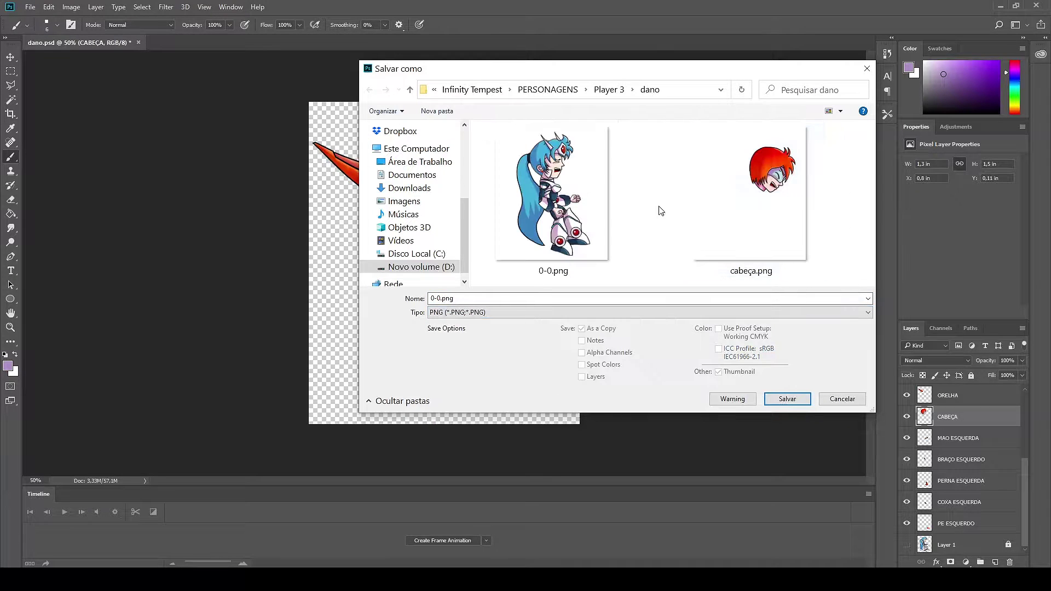
double_click(539, 199)
left_click(544, 291)
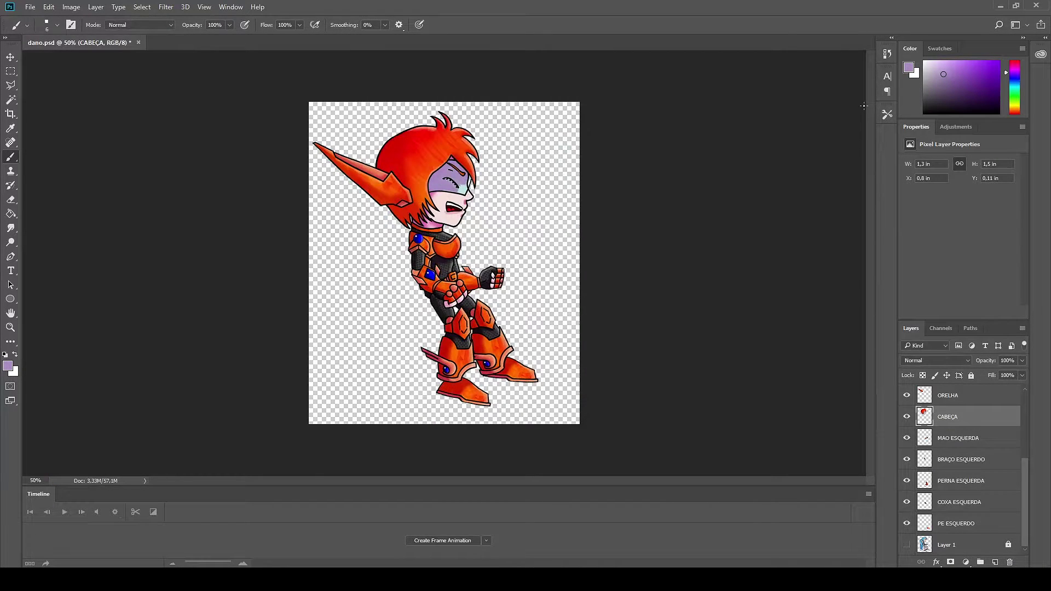
Merge all character layers from MÃO DIREITA to the top into one, then start Puppet Warp
scroll(958, 405, "up", 3)
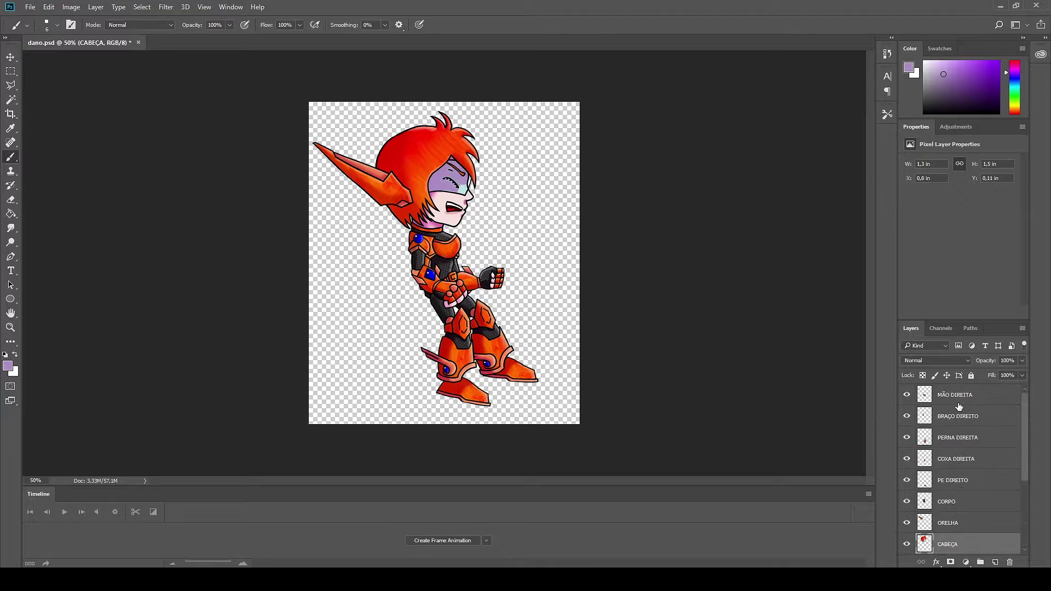
left_click(957, 405)
scroll(957, 415, "down", 3)
left_click(1010, 546)
scroll(963, 471, "up", 5)
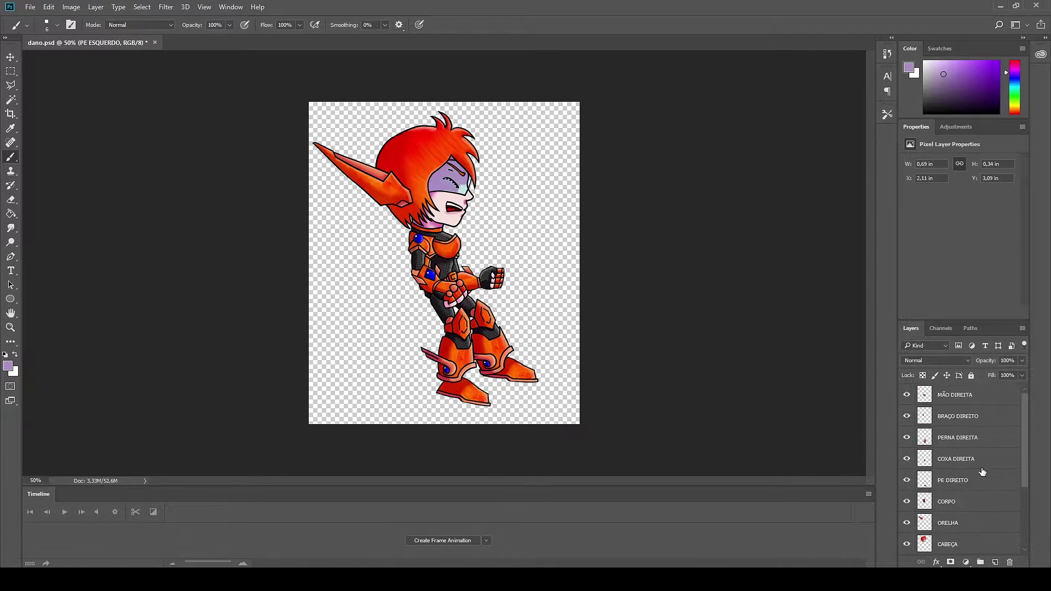
left_click(955, 394, "shift")
right_click(952, 418)
left_click(712, 445)
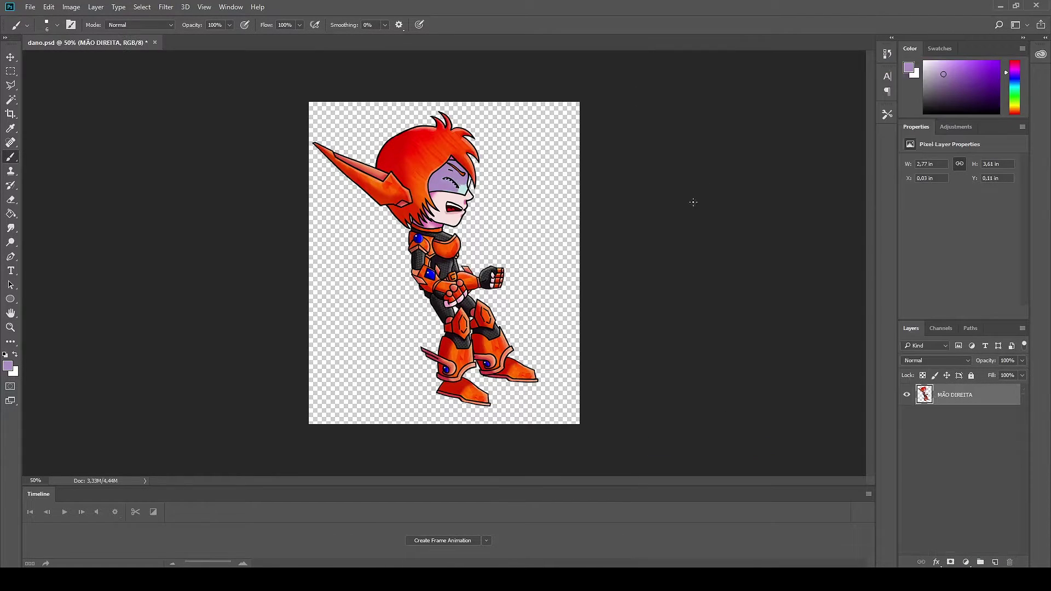
left_click(49, 8)
left_click(137, 283)
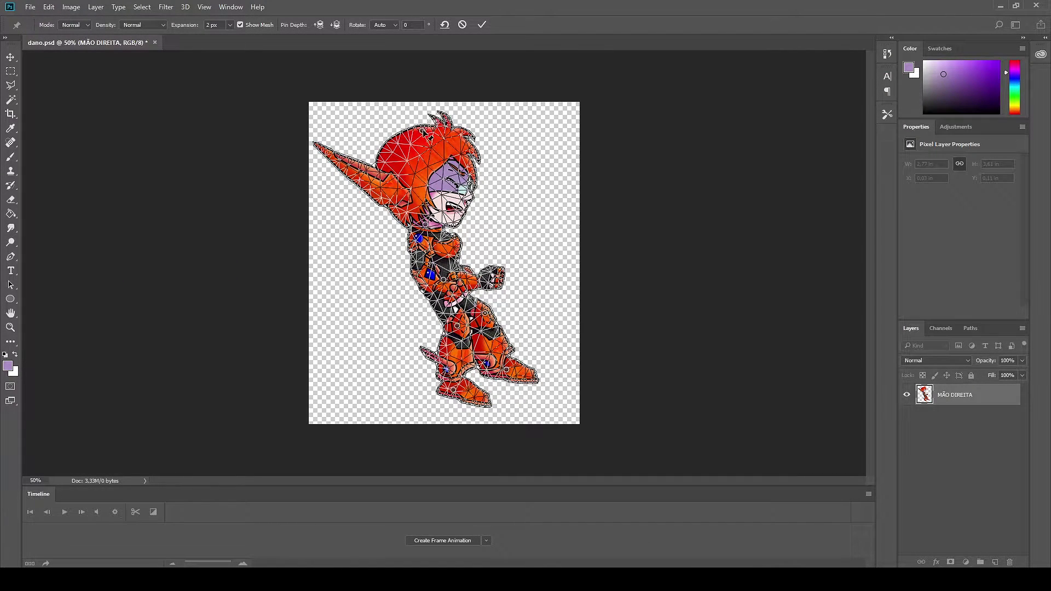
Bend the chibi's upper body and head back with Puppet Warp pins and commit
left_click_drag(424, 132, 436, 129)
left_click_drag(495, 276, 491, 273)
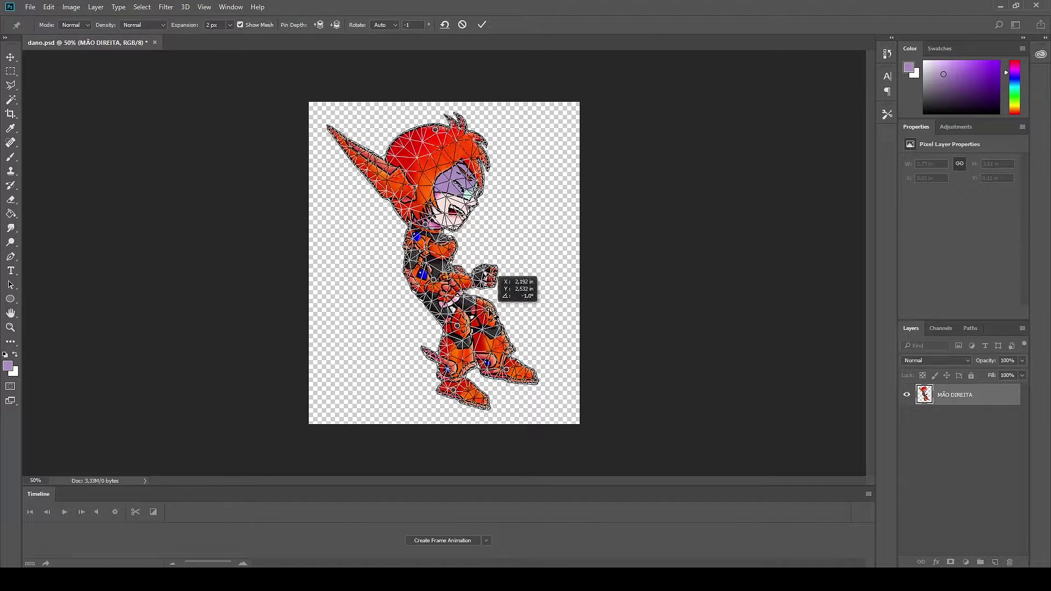
key("Return")
Save the posed frame as PNG named 0-1, showing the folder as medium icons
left_click(30, 7)
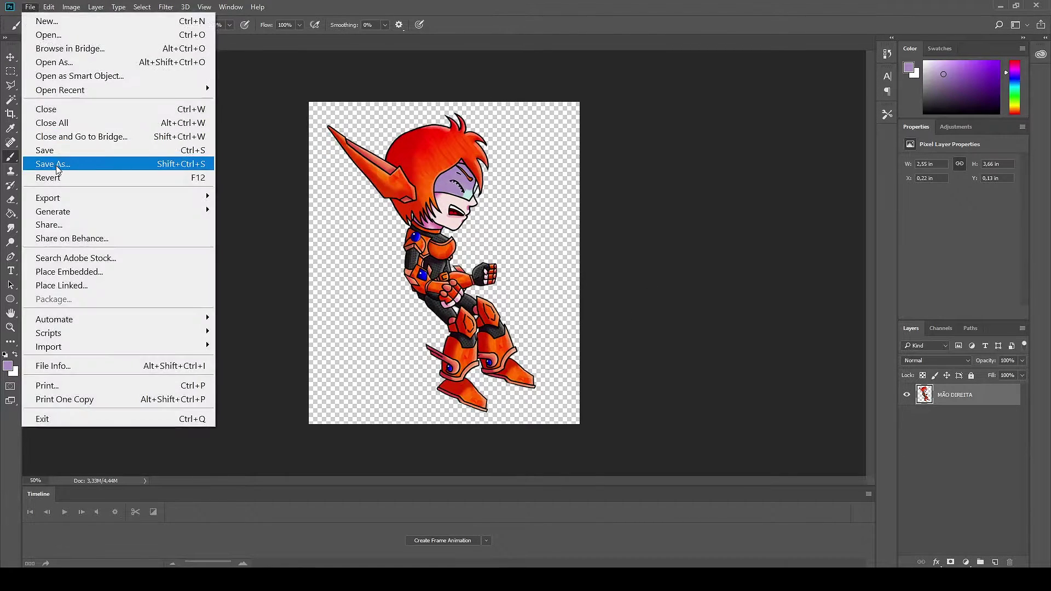
left_click(52, 164)
type("0-1")
left_click(649, 312)
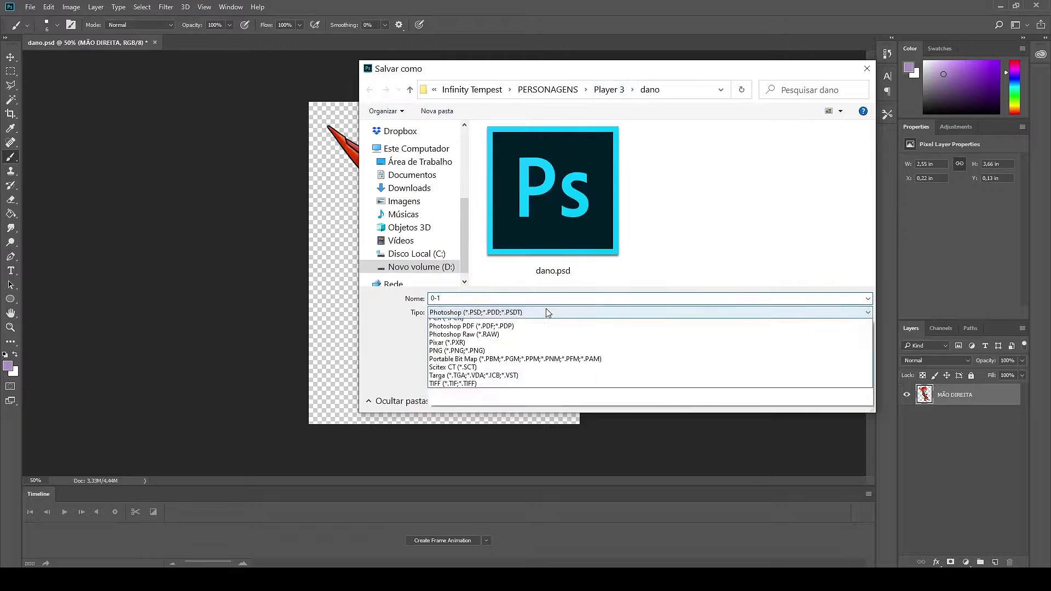
left_click(471, 377)
right_click(641, 189)
left_click(821, 251)
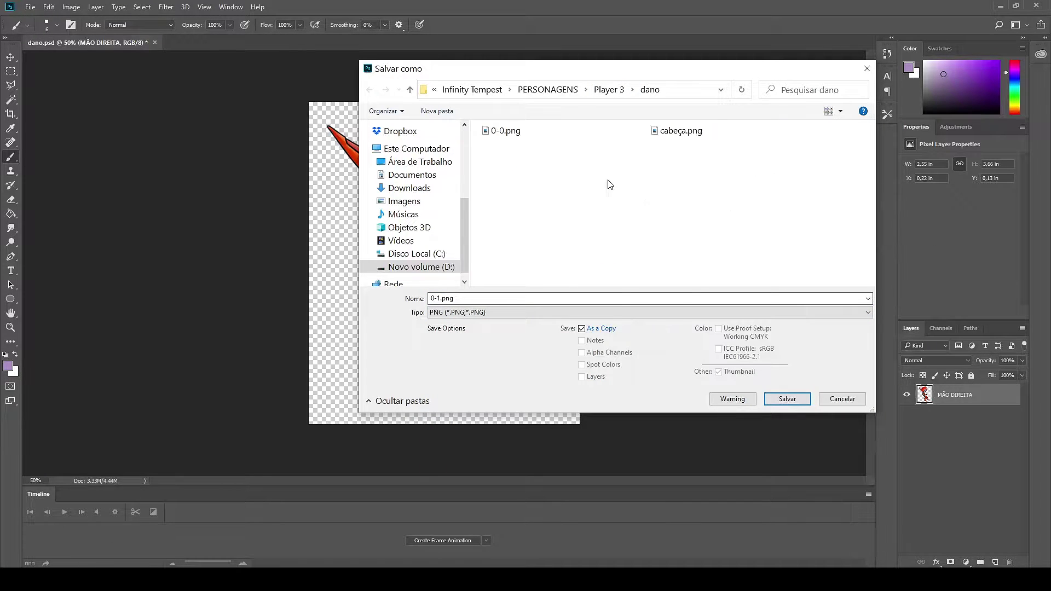
right_click(607, 180)
left_click(799, 216)
left_click(787, 399)
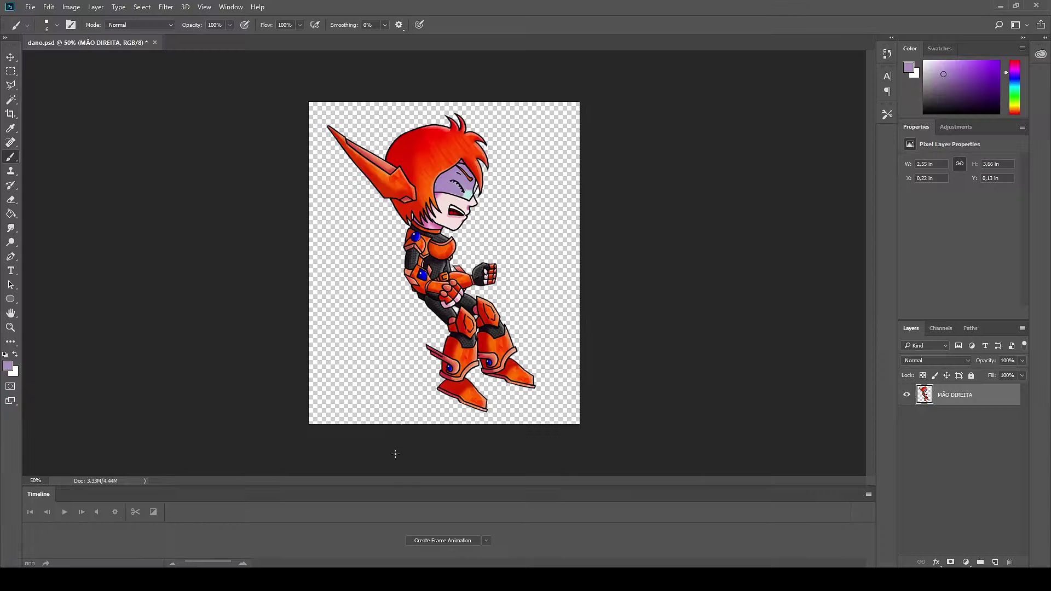
Puppet-warp the head further right and tilt torso and legs further back
left_click(65, 7)
key("Left")
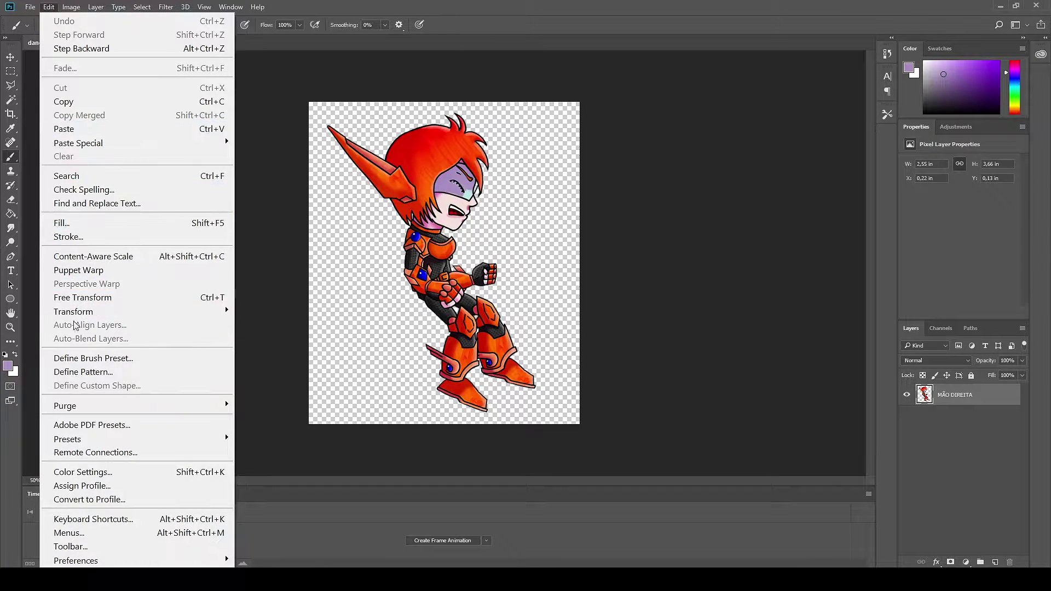
left_click(77, 271)
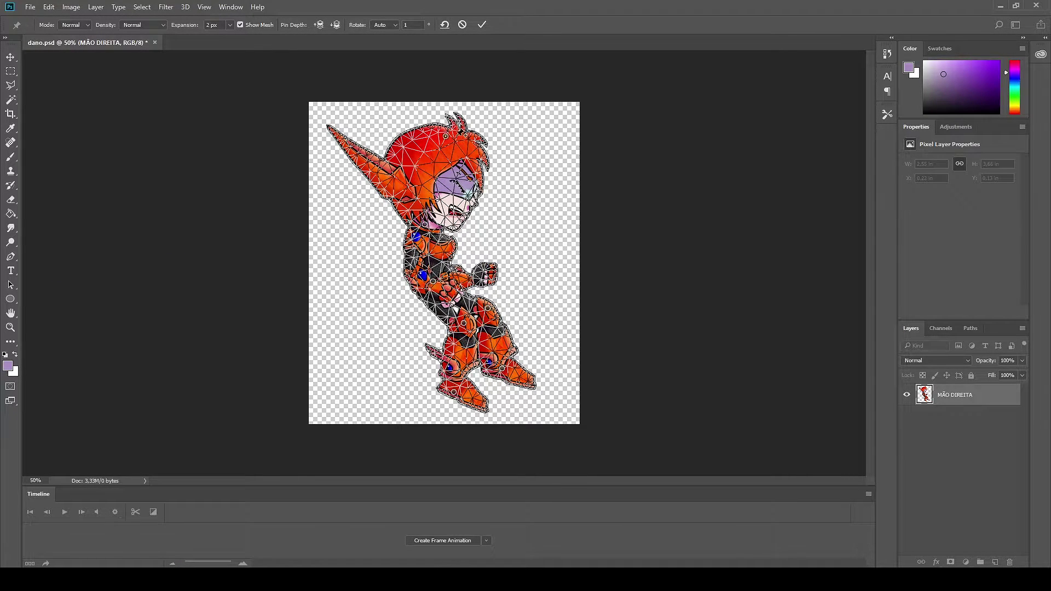
left_click_drag(446, 136, 457, 138)
mouse_move(435, 283)
left_mouse_down()
mouse_move(474, 298)
mouse_move(503, 342)
left_mouse_up()
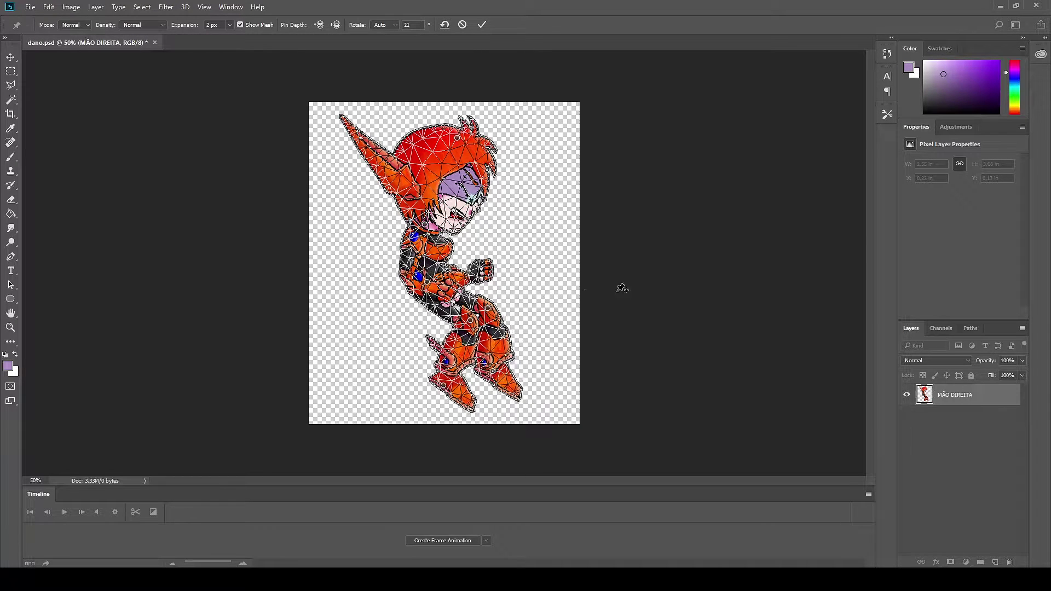
key("Return")
Save the new pose as PNG frame 0-2
left_click(30, 7)
left_click(56, 161)
type("0-2")
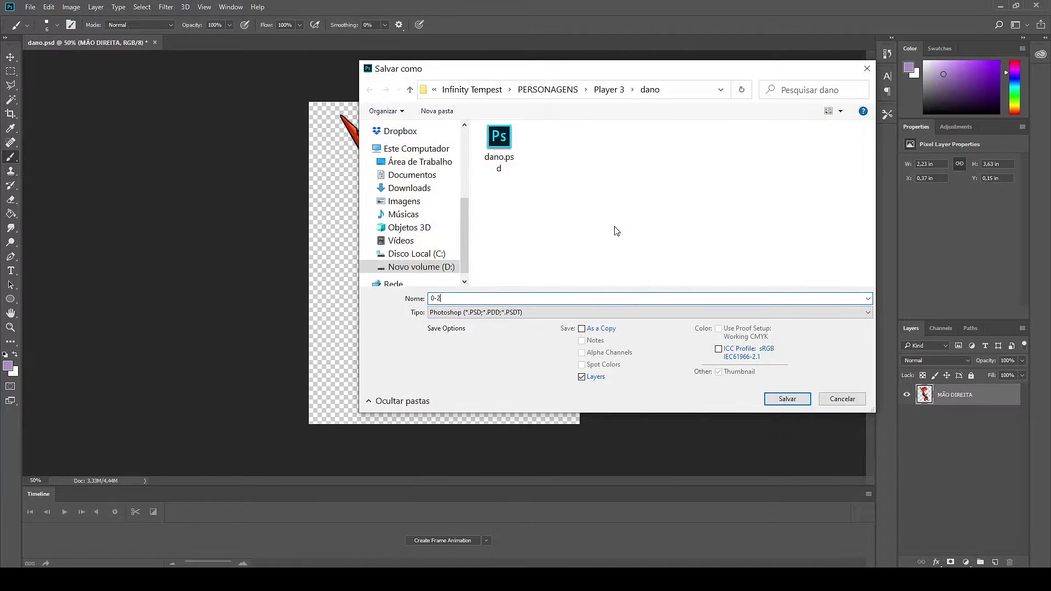
left_click(646, 312)
left_click(664, 466)
key("Return")
key("Return")
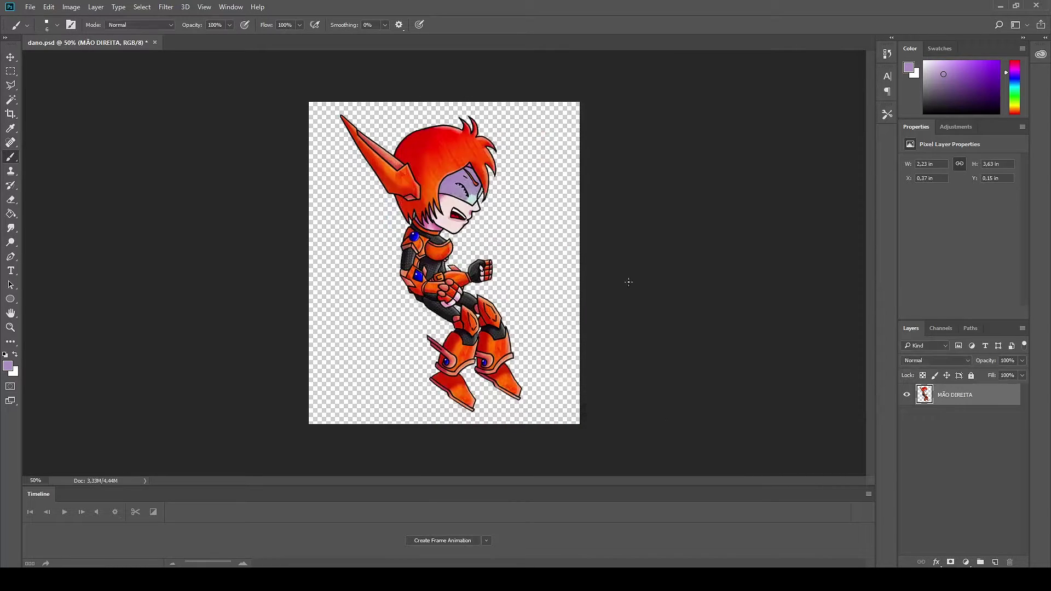
Puppet-warp again: head and hair right, torso left, lower leg swung further
left_click(49, 6)
left_click(78, 272)
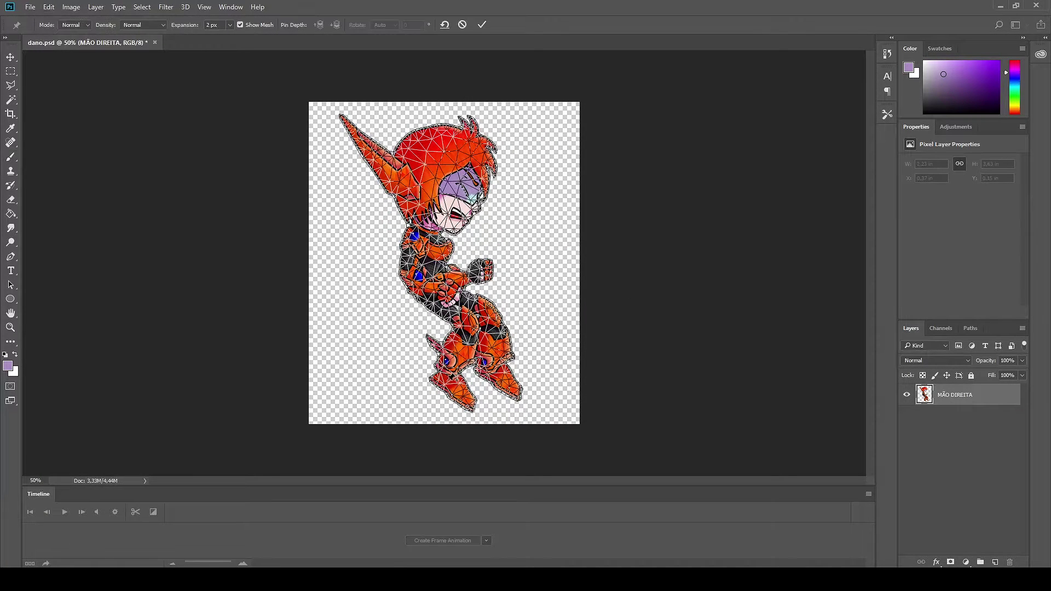
left_click(445, 382)
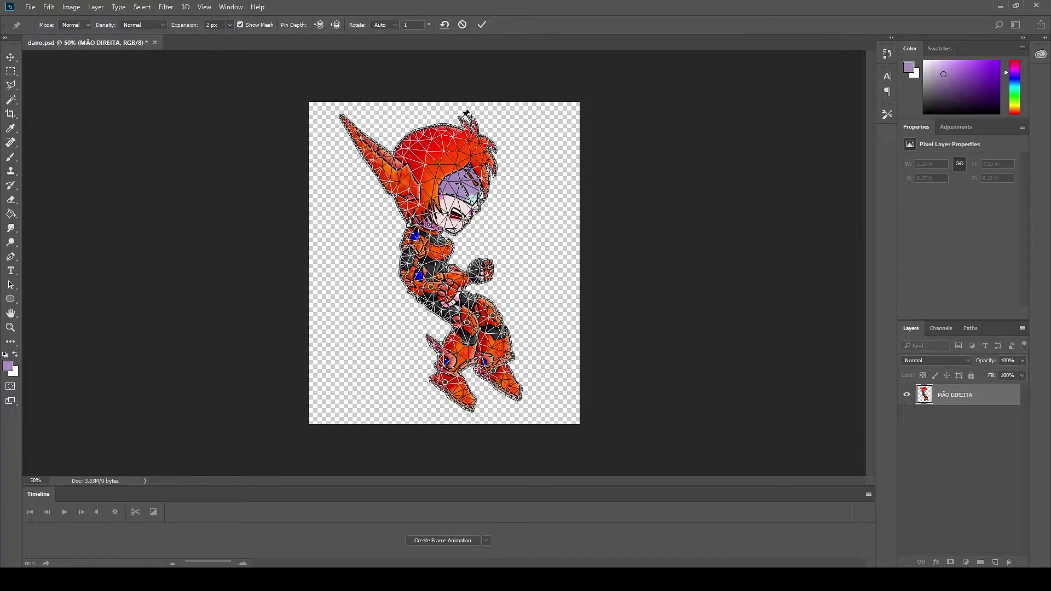
left_click_drag(459, 135, 478, 141)
left_click_drag(431, 286, 422, 291)
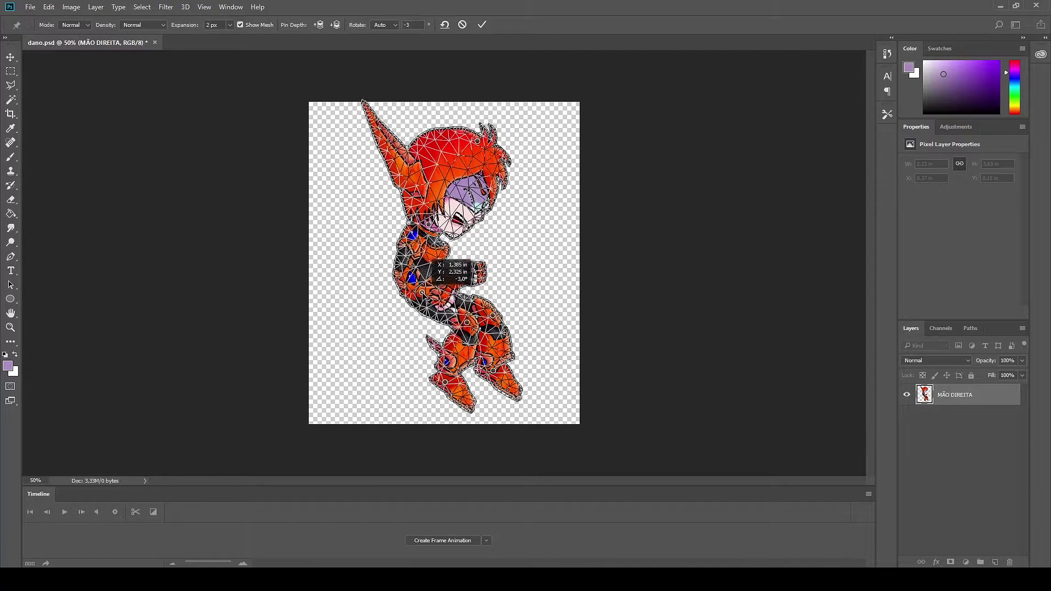
left_click_drag(467, 323, 473, 315)
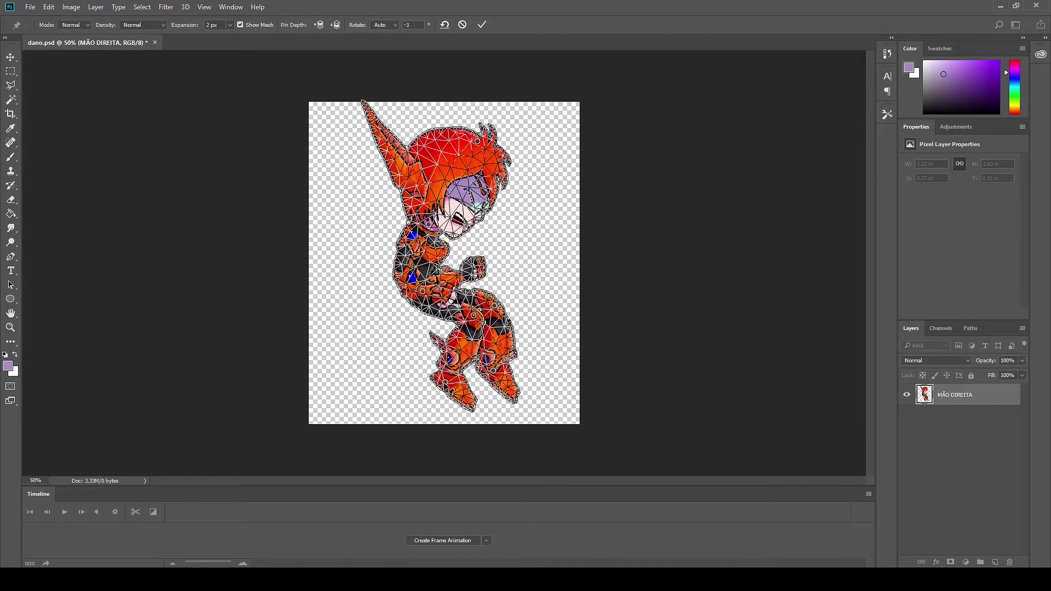
left_click_drag(444, 376, 430, 385)
left_click_drag(494, 371, 514, 340)
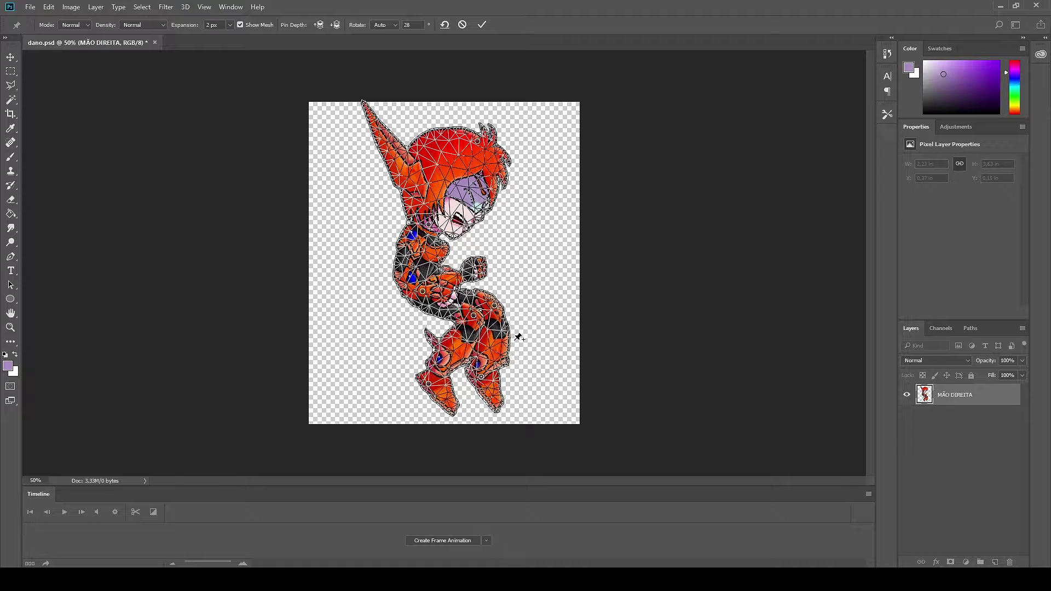
key("Return")
Save this third pose as PNG frame 0-3
left_click(30, 7)
left_click(55, 147)
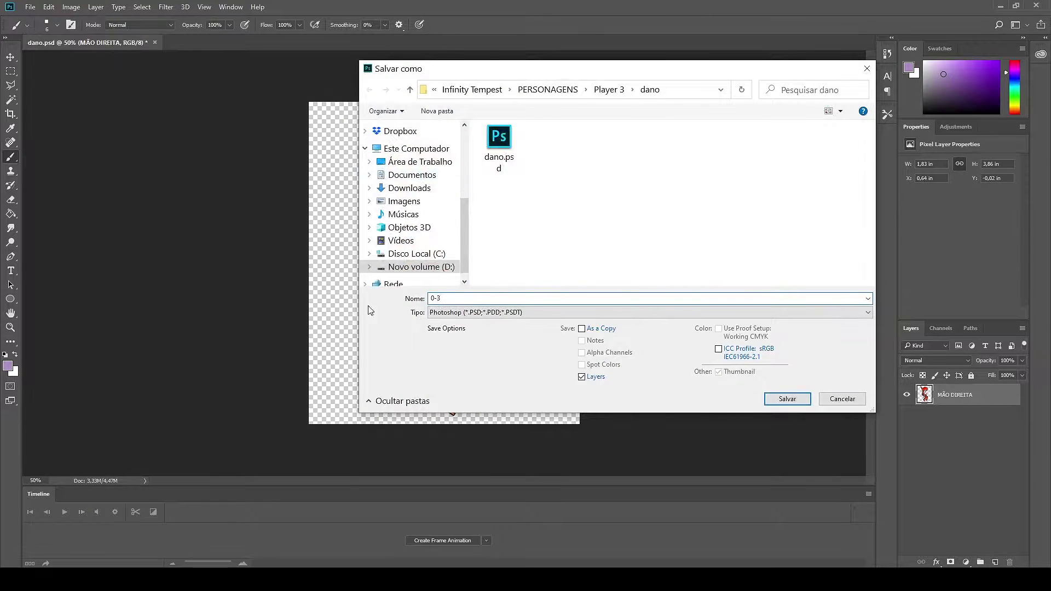
left_click(646, 312)
left_click(493, 429)
left_click(787, 399)
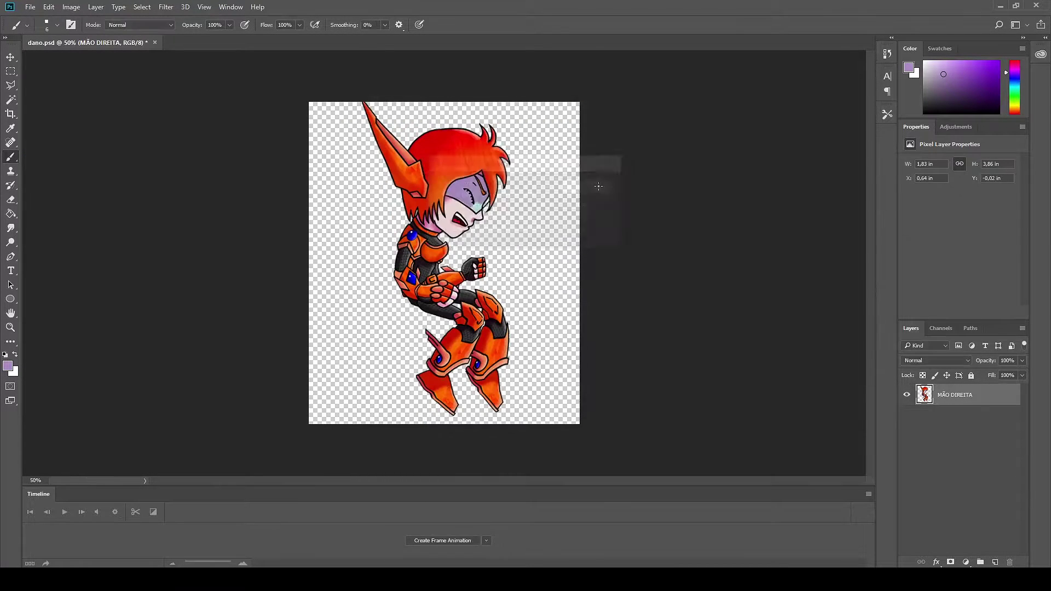
left_click(599, 186)
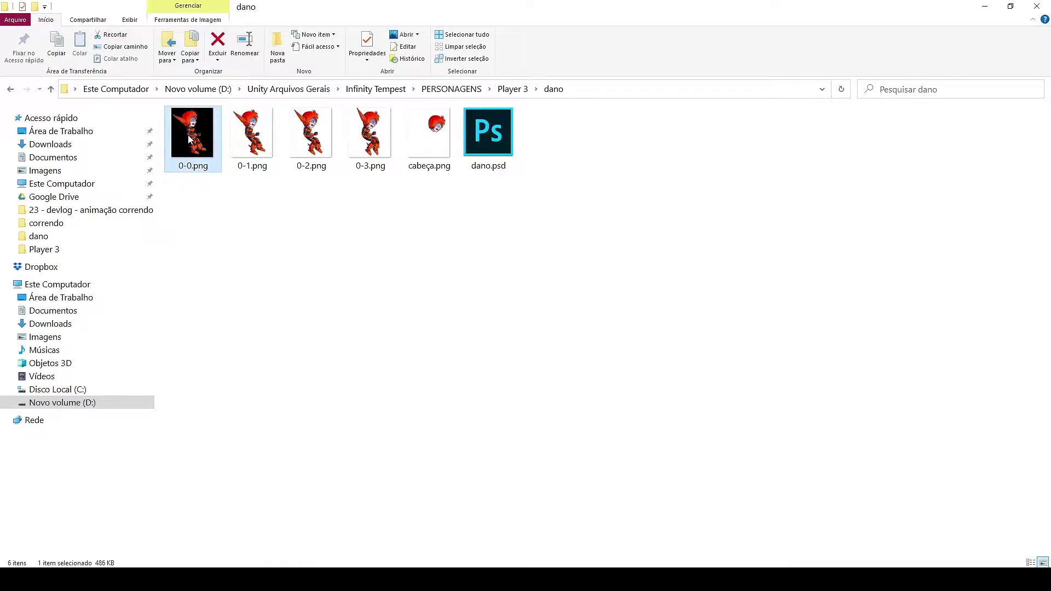
Preview 0-3.png and the earlier saved frames in Photos, then close the viewer
double_click(190, 137)
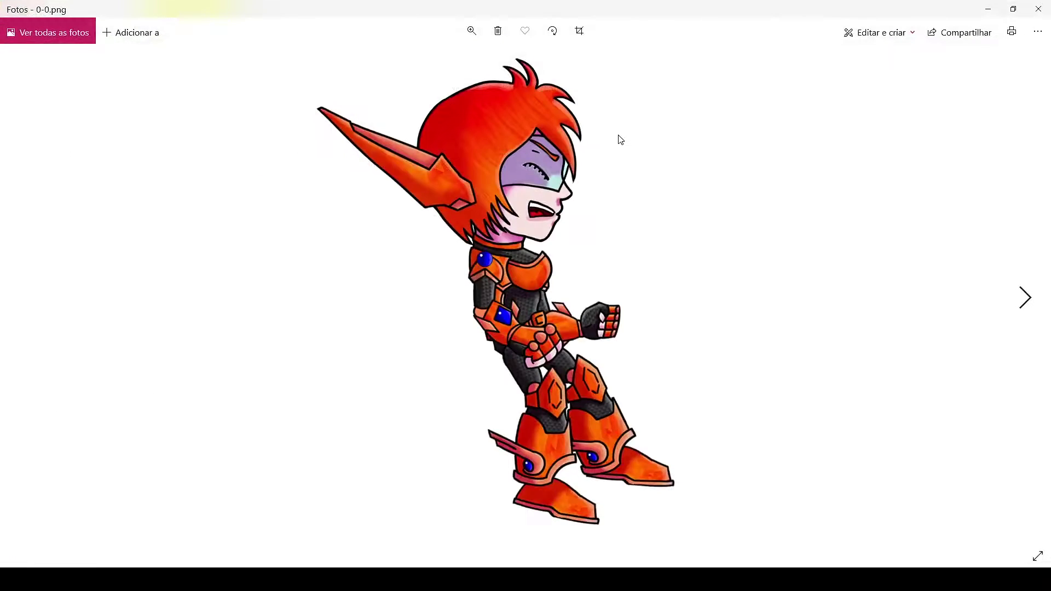
key("Left")
key("Left")
key("Left")
key("alt+F4")
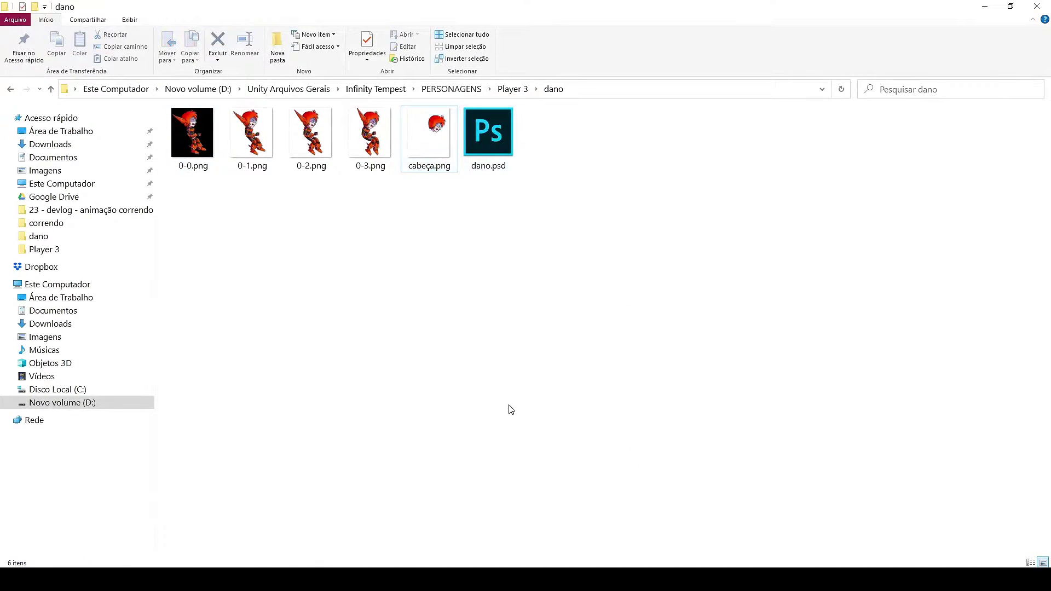
Open heroi\dash rasteiro\0-0.png in Photoshop and close the dano document
left_click(518, 88)
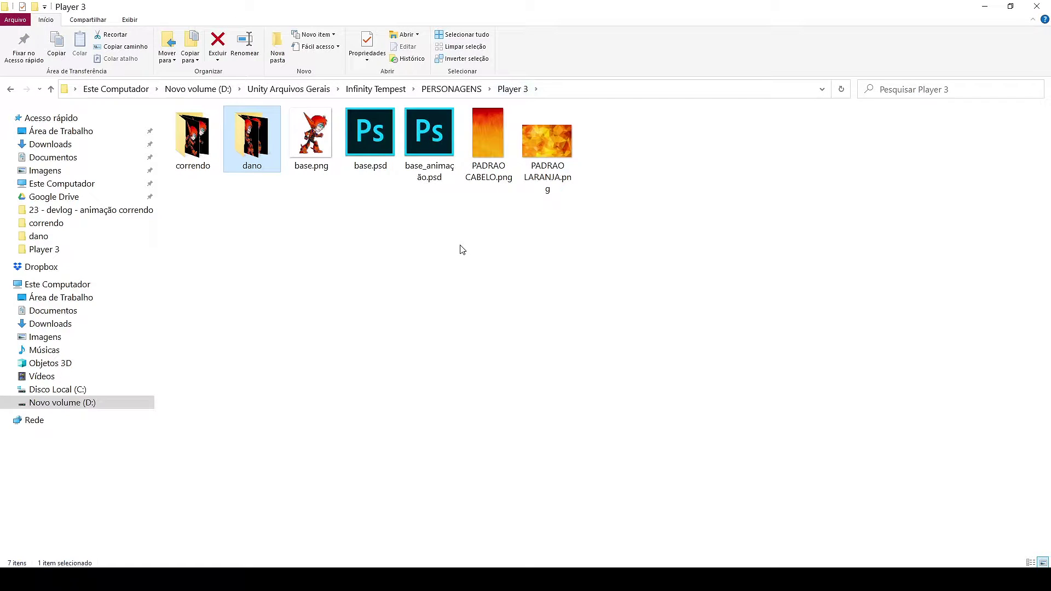
left_click(452, 89)
double_click(236, 165)
double_click(311, 136)
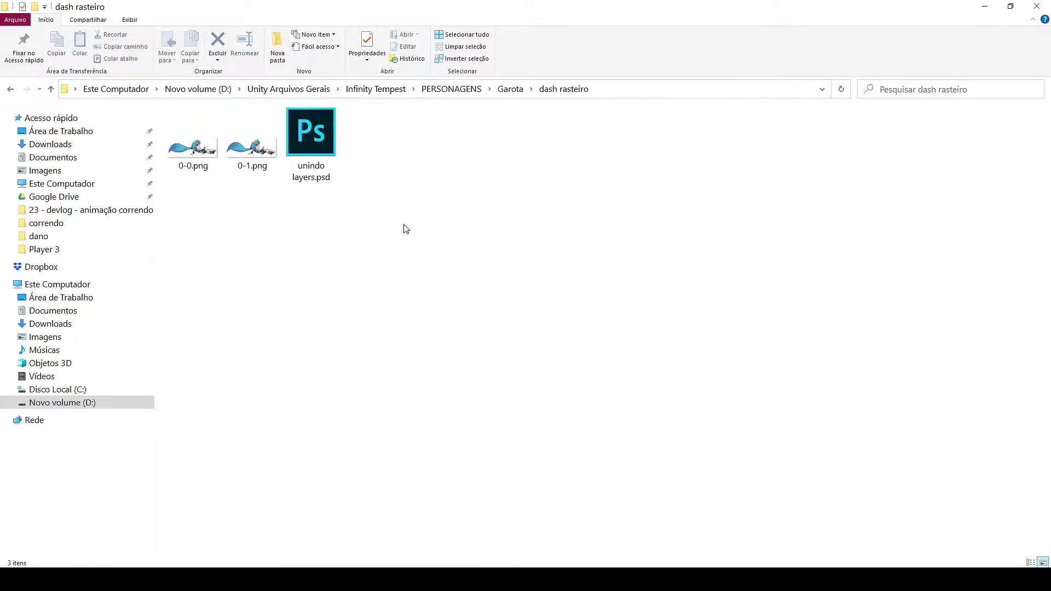
left_click(510, 89)
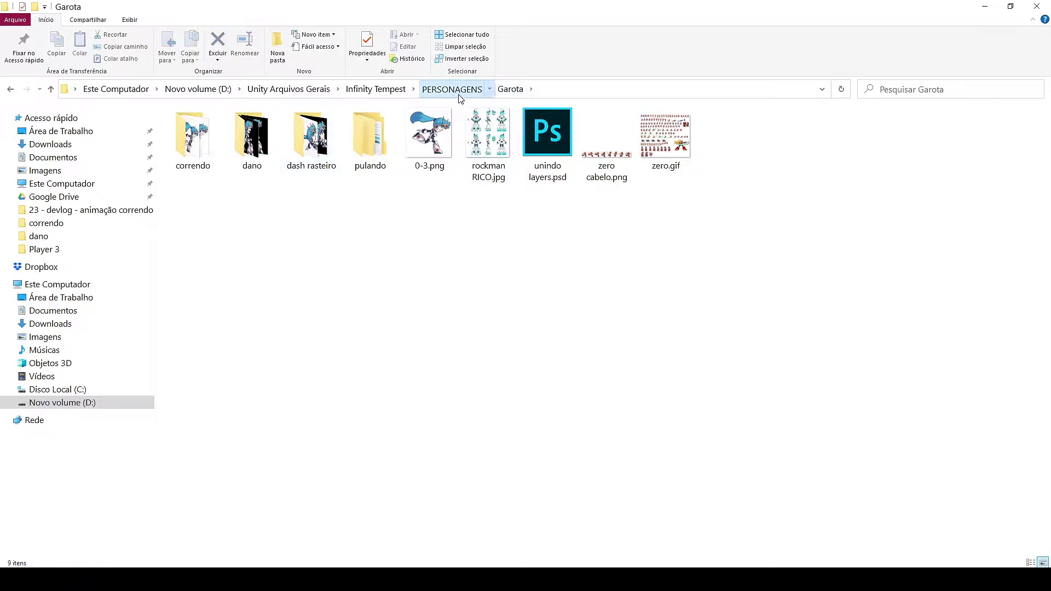
left_click(451, 89)
double_click(416, 203)
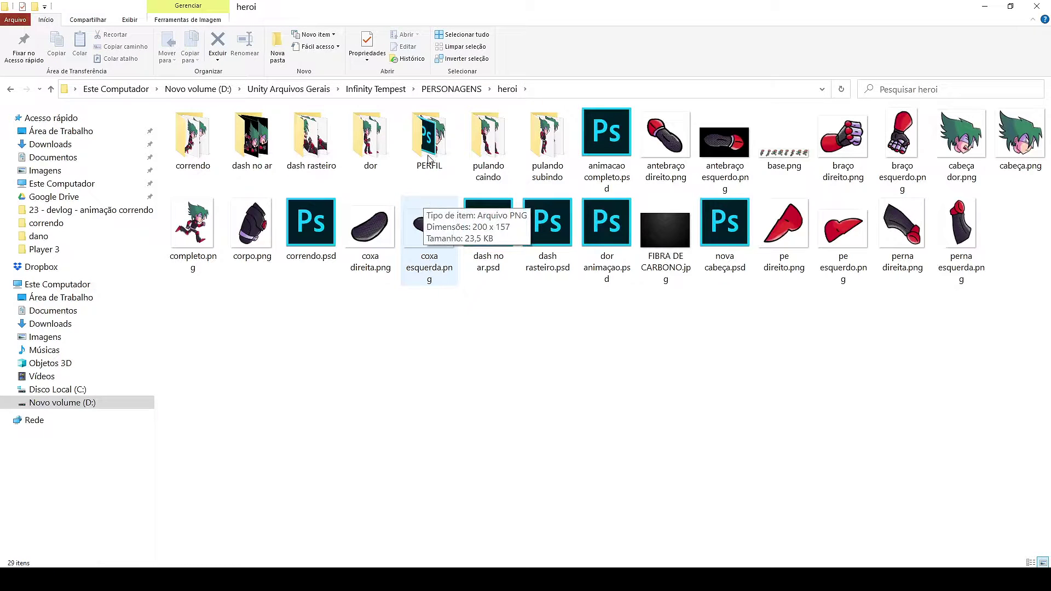
double_click(311, 137)
right_click(200, 154)
left_click(525, 392)
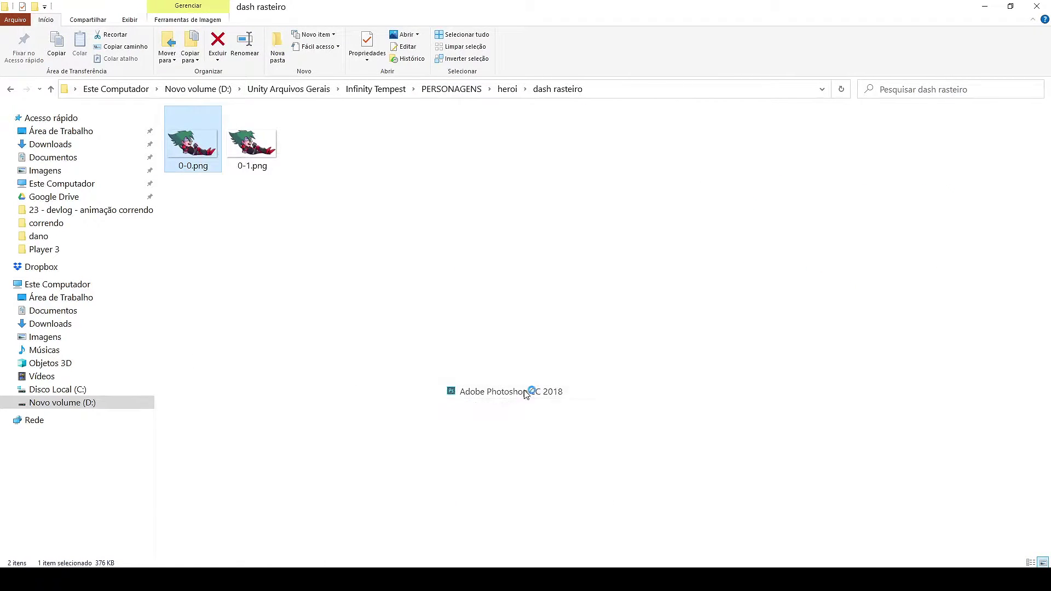
left_click(152, 41)
Dismiss the dano save prompt and open Player 3's base_animação.psd in Photoshop
left_click(531, 218)
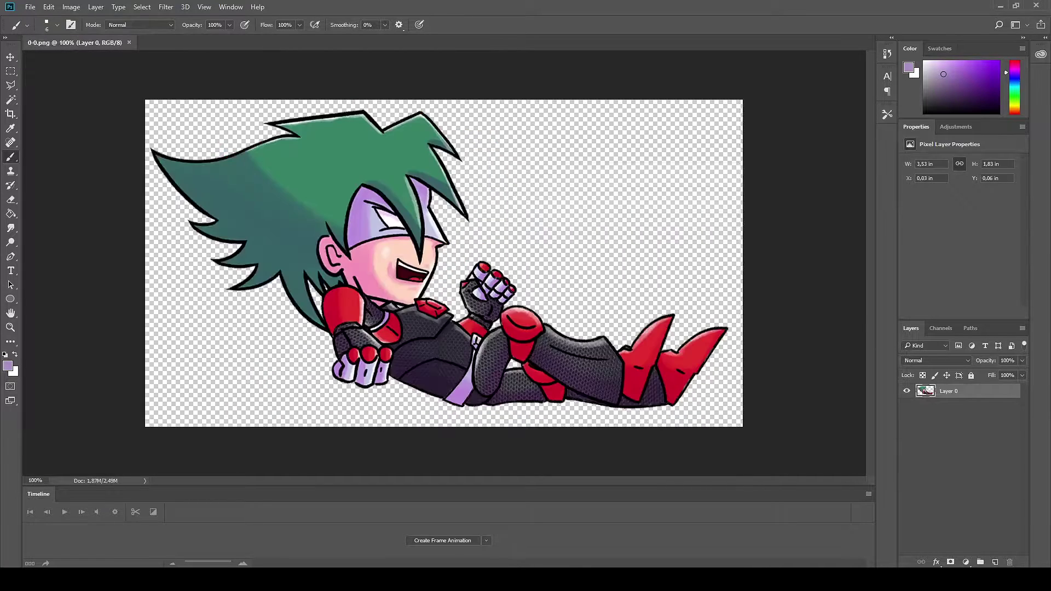
key("alt+Tab")
left_click(506, 89)
left_click(426, 89)
double_click(559, 277)
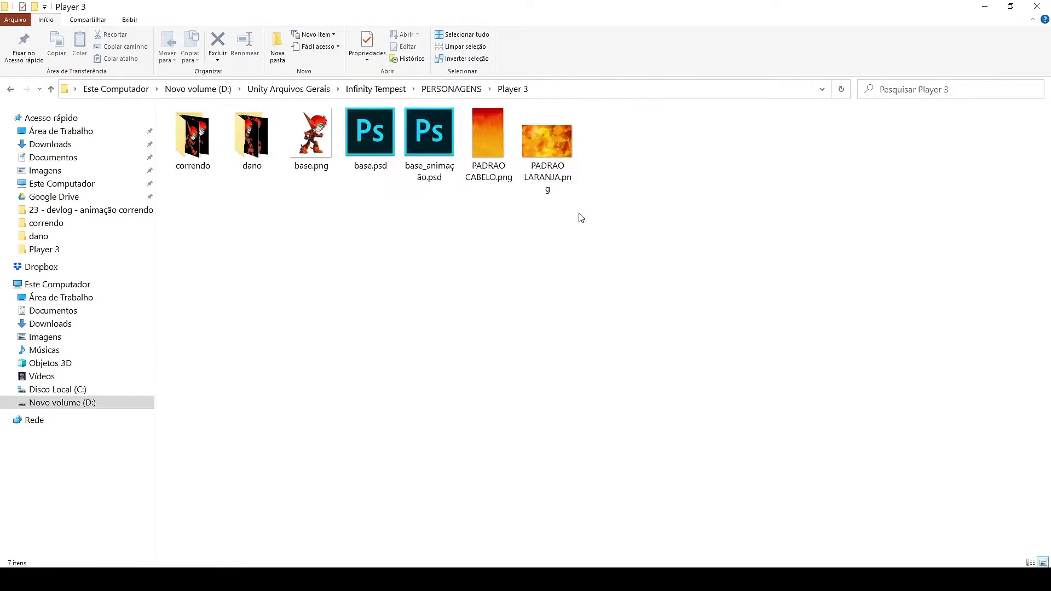
double_click(429, 137)
Copy the hero from 0-0.png into base_animação.psd and move it beneath the red chibi
key("ctrl+Tab")
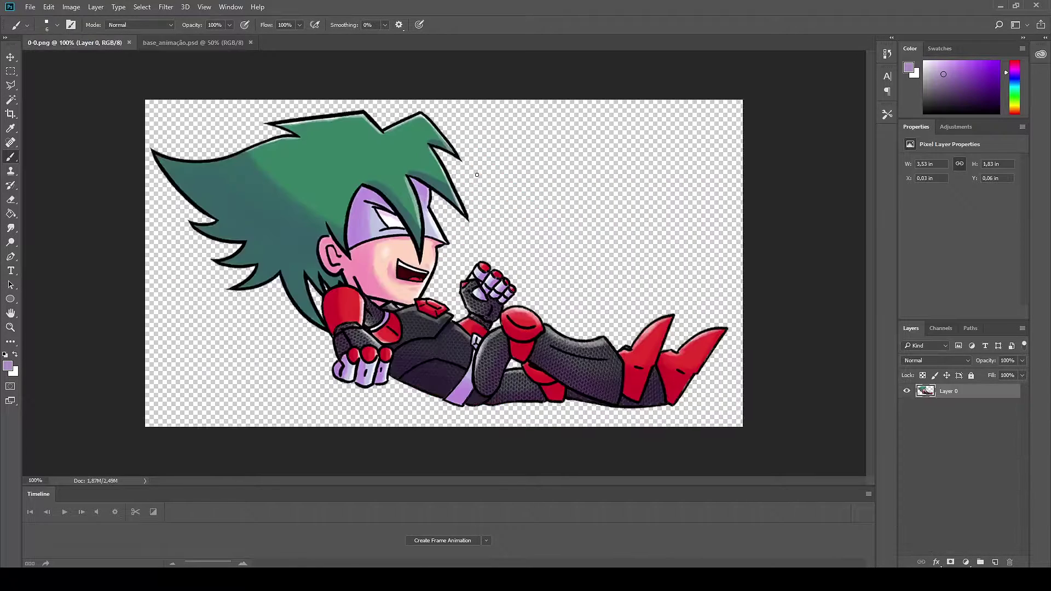
mouse_move(489, 175)
left_mouse_down()
mouse_move(523, 327)
mouse_move(494, 406)
left_mouse_up()
key("v")
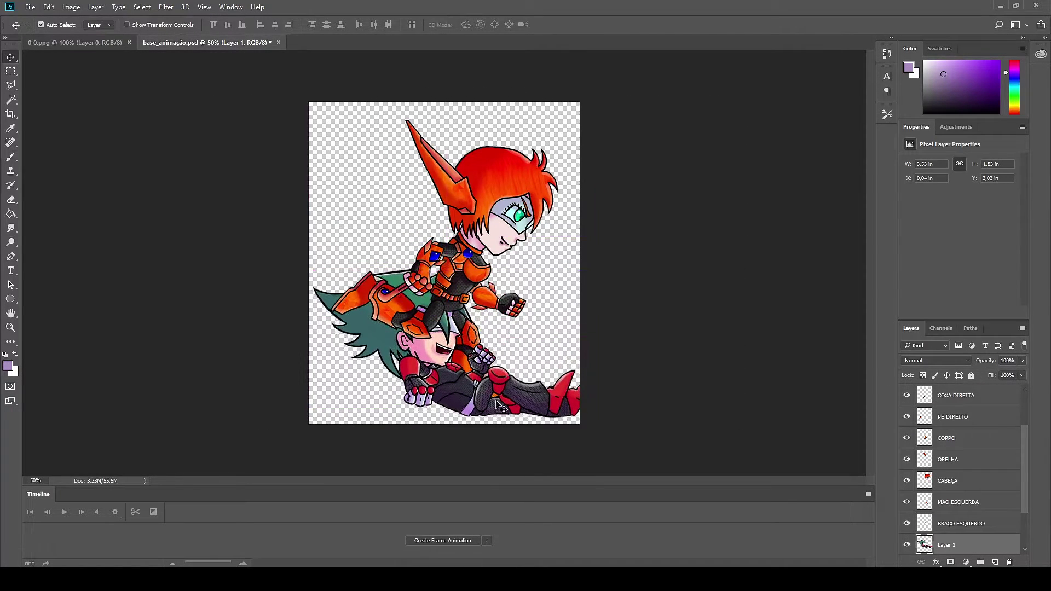
left_click_drag(199, 42, 232, 64)
Try a taller canvas height in Canvas Size, then undo it
right_click(232, 69)
left_click(257, 101)
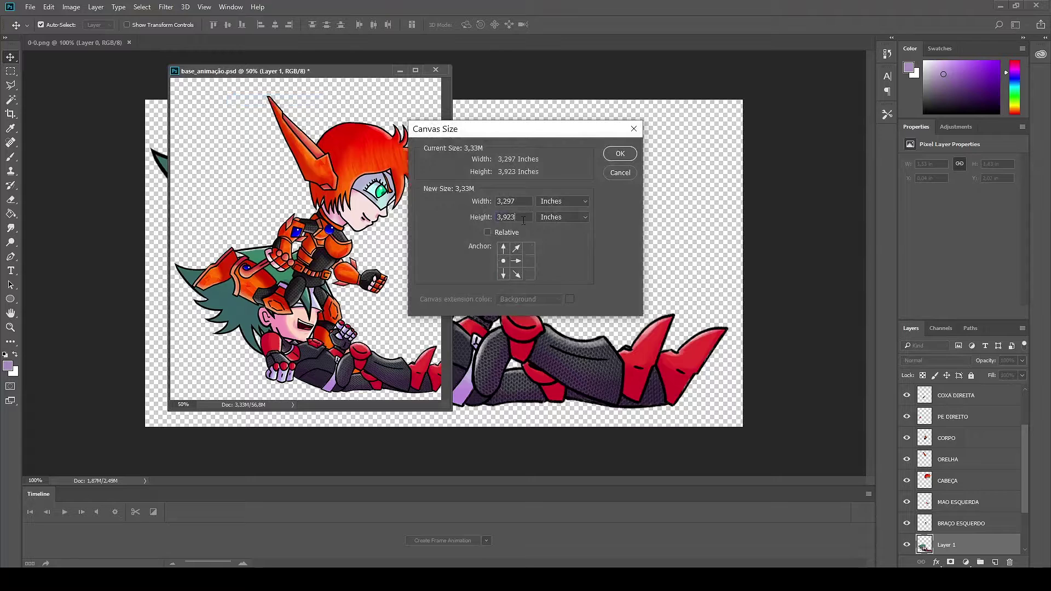
type(",2")
key("Return")
key("ctrl+z")
Set canvas width to 3,5 then 3,8 inches and dock the window as a tab
right_click(335, 71)
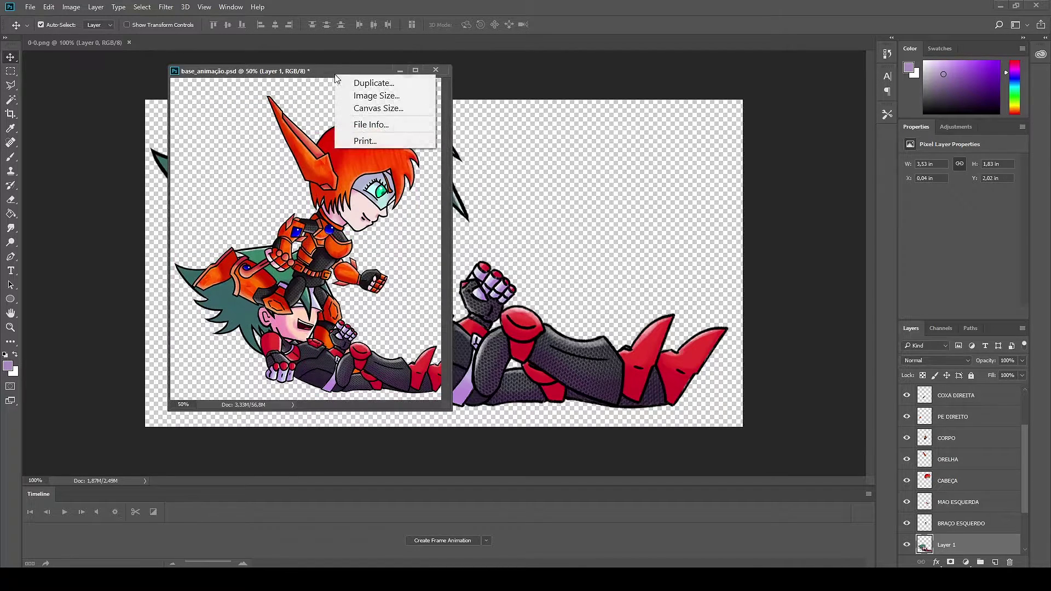
left_click(358, 108)
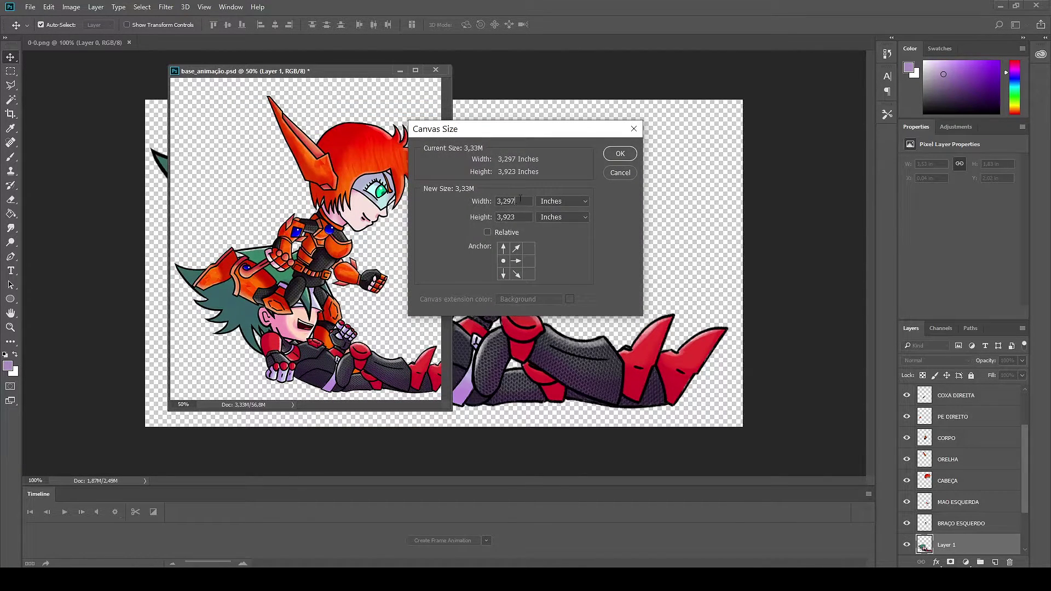
type("3,5")
key("Return")
right_click(386, 70)
left_click(407, 100)
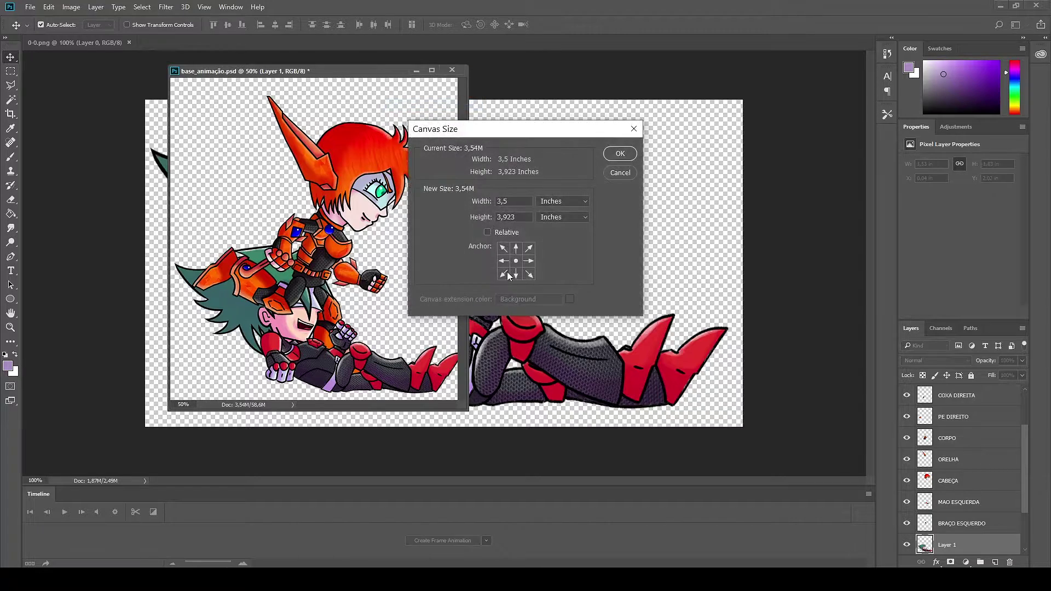
type("3,8")
key("Return")
left_click_drag(461, 61, 398, 38)
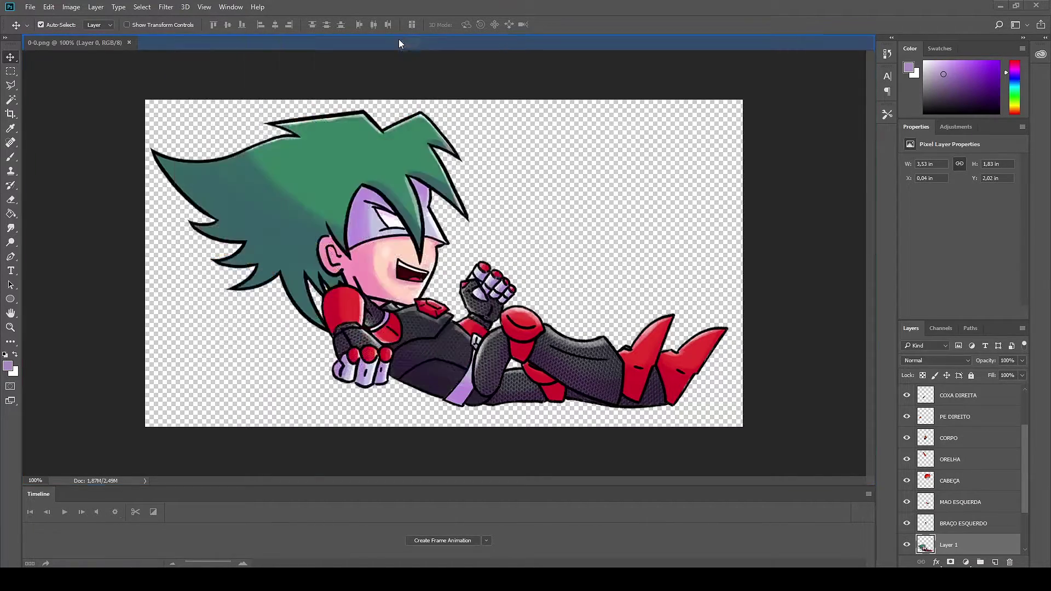
Lock Layer 1 and select the chibi's layers from ORELHA down to PE ESQUERDO
scroll(964, 493, "down", 3)
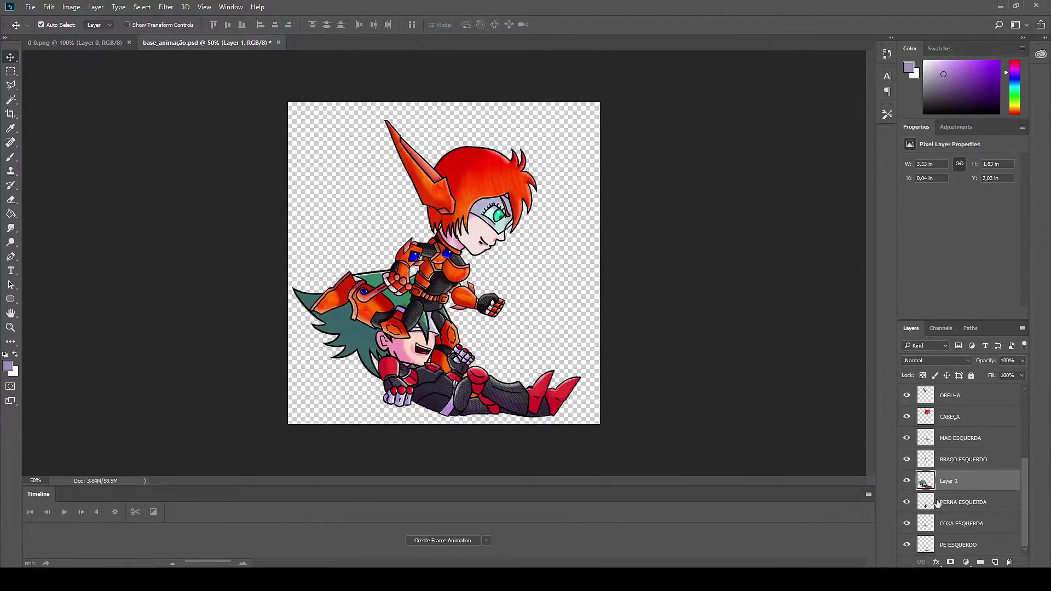
left_click(971, 376)
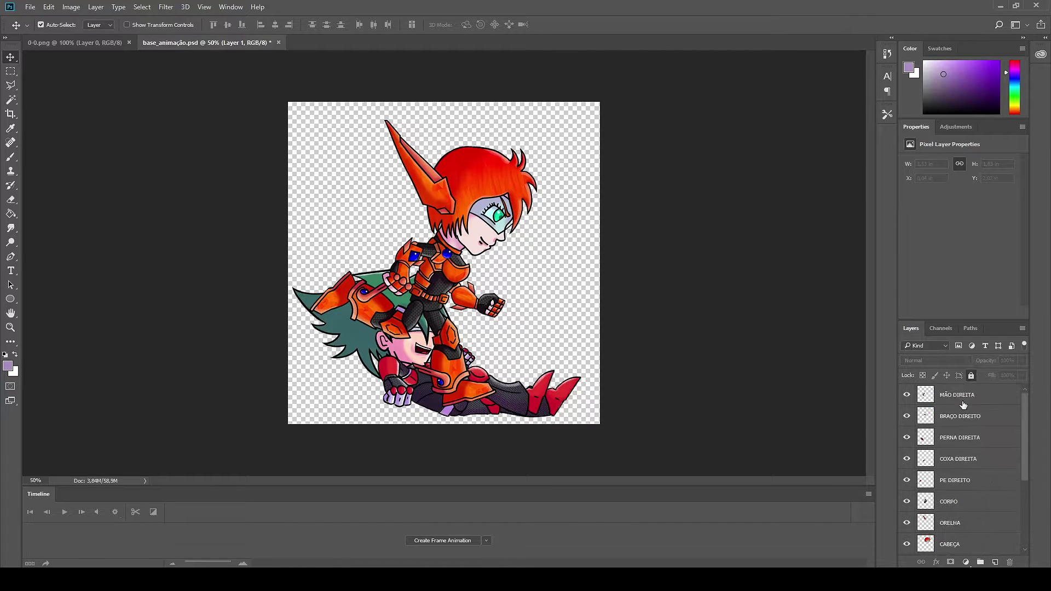
left_click(953, 395)
left_click(958, 523, "shift")
Rotate the chibi about -90° onto its back, move it up, and commit
key("ctrl+t")
left_click_drag(541, 107, 567, 277)
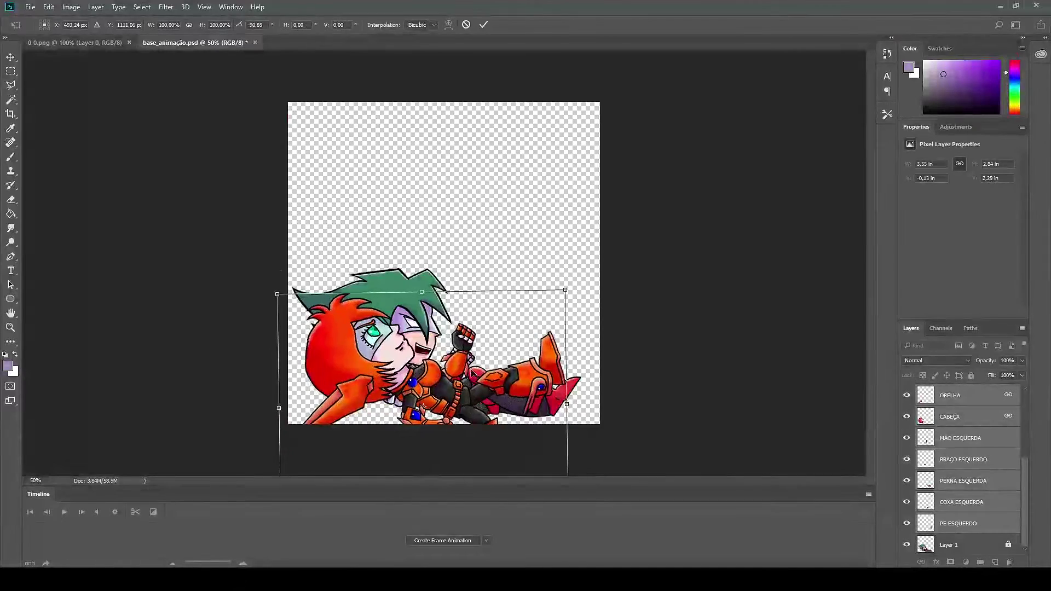
left_click_drag(471, 376, 466, 372)
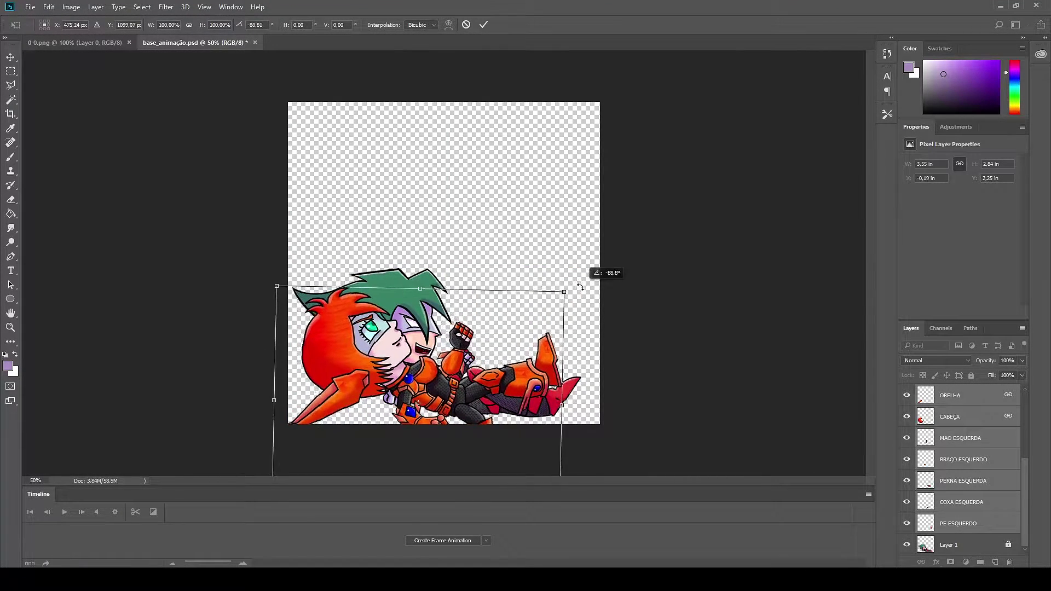
left_click_drag(597, 278, 501, 213)
key("Return")
mouse_move(511, 274)
left_mouse_down()
mouse_move(510, 288)
mouse_move(509, 271)
left_mouse_up()
key("ctrl+alt+z")
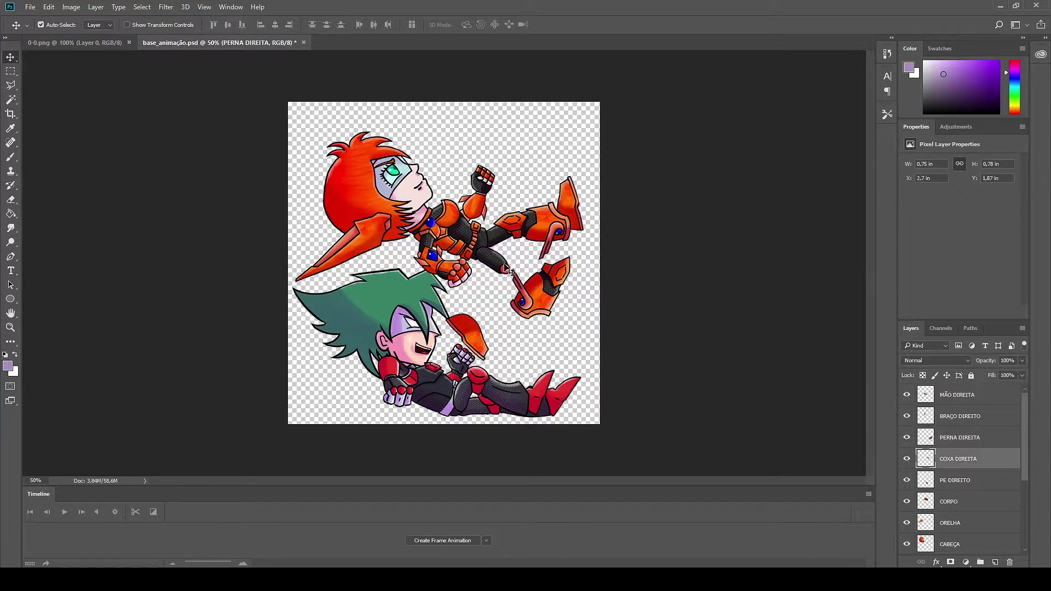
key("ctrl+alt+z")
scroll(958, 493, "down", 3)
Move the red character's layers onto the green pose and tilt the group slightly
left_click(953, 511, "shift")
left_click_drag(532, 135, 505, 289)
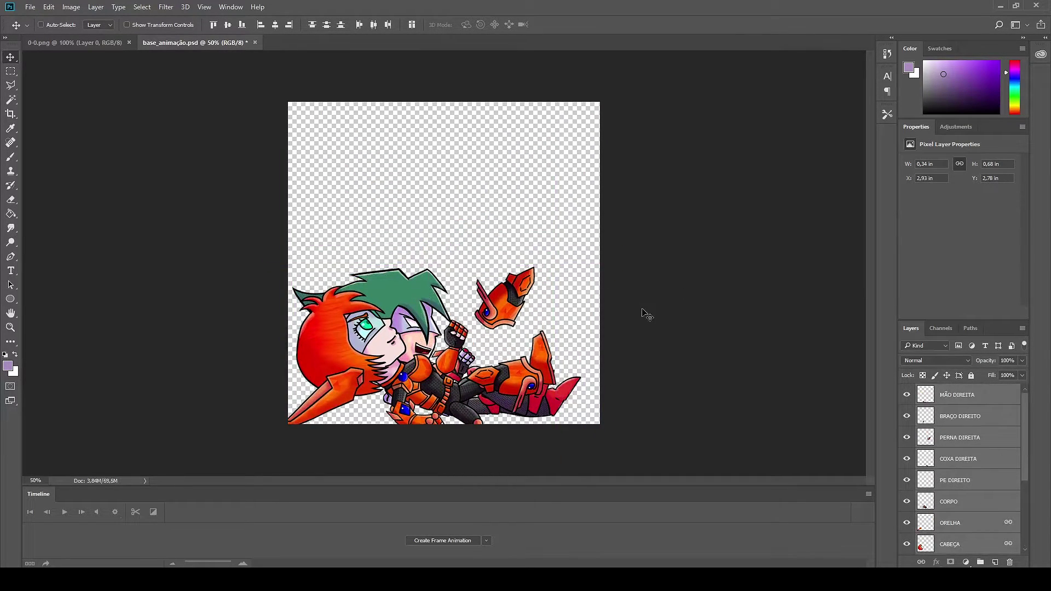
key("ctrl+t")
left_click_drag(575, 263, 584, 277)
left_click_drag(460, 394, 476, 395)
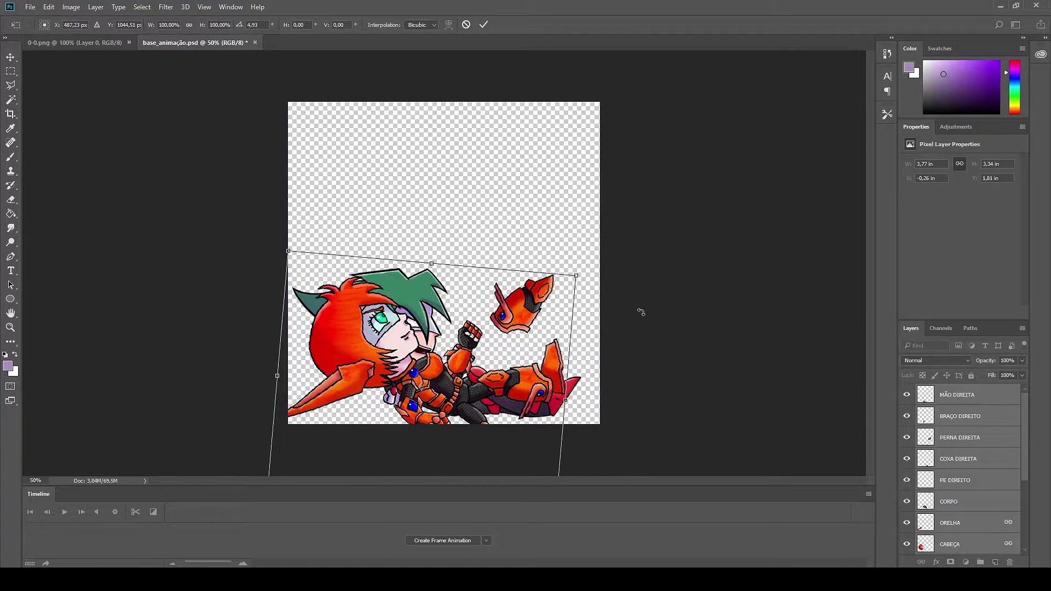
key("Return")
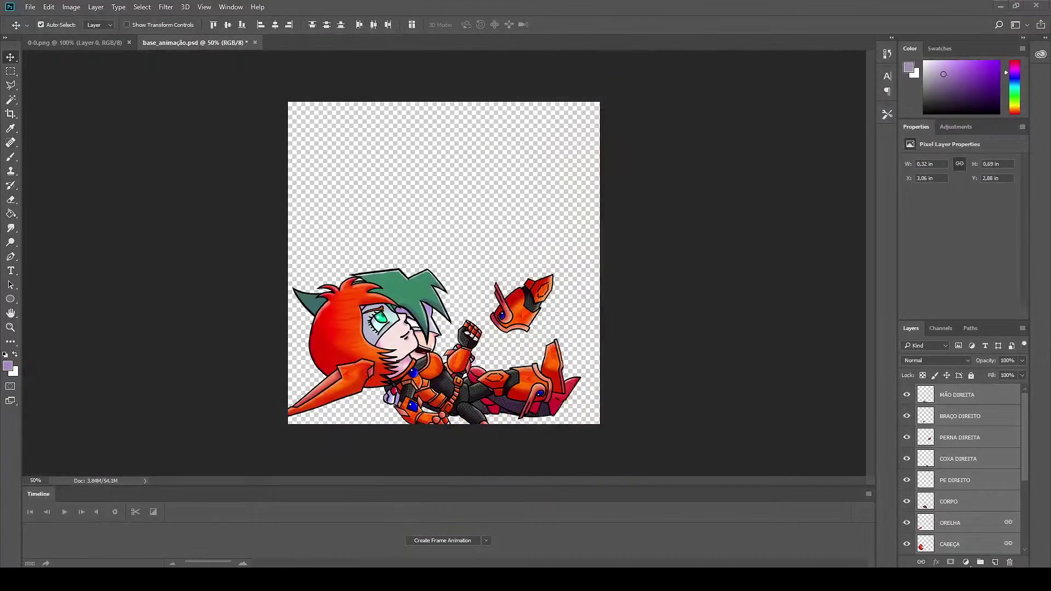
Check the reference pose 0-0.png in the heroi dash animation folder
key("alt+Tab")
key("alt+Up")
double_click(416, 181)
double_click(298, 136)
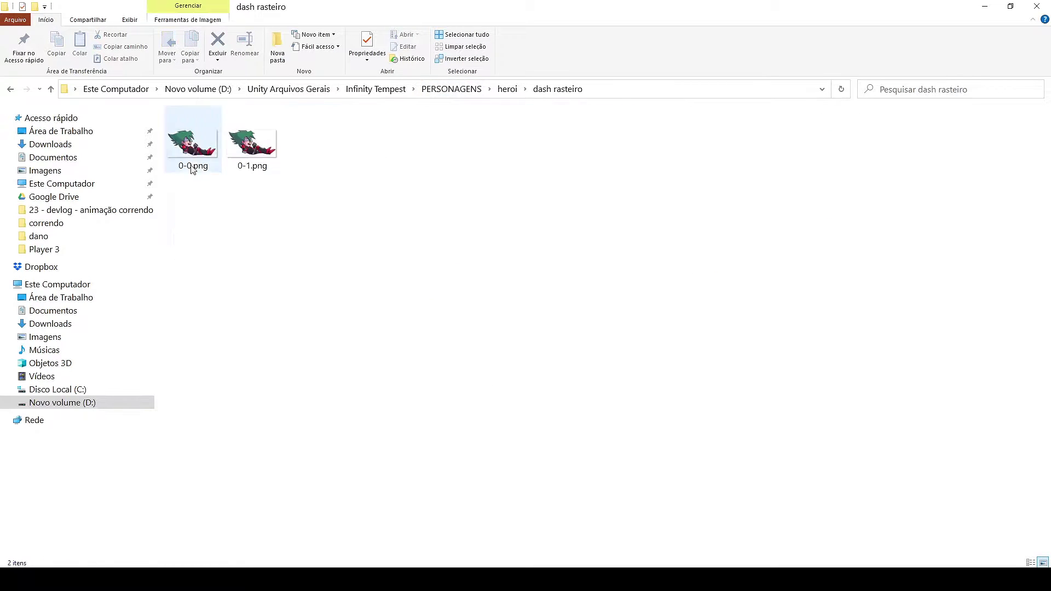
double_click(202, 146)
key("alt+Tab")
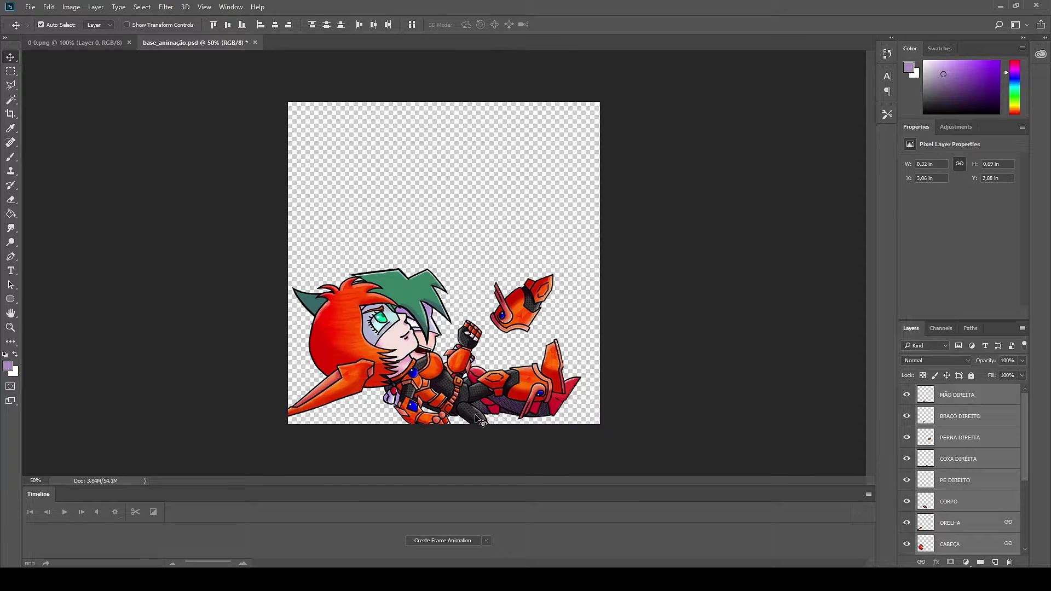
Rotate the COXA DIREITA thigh to about -90°
key("ctrl+t")
left_click(956, 459)
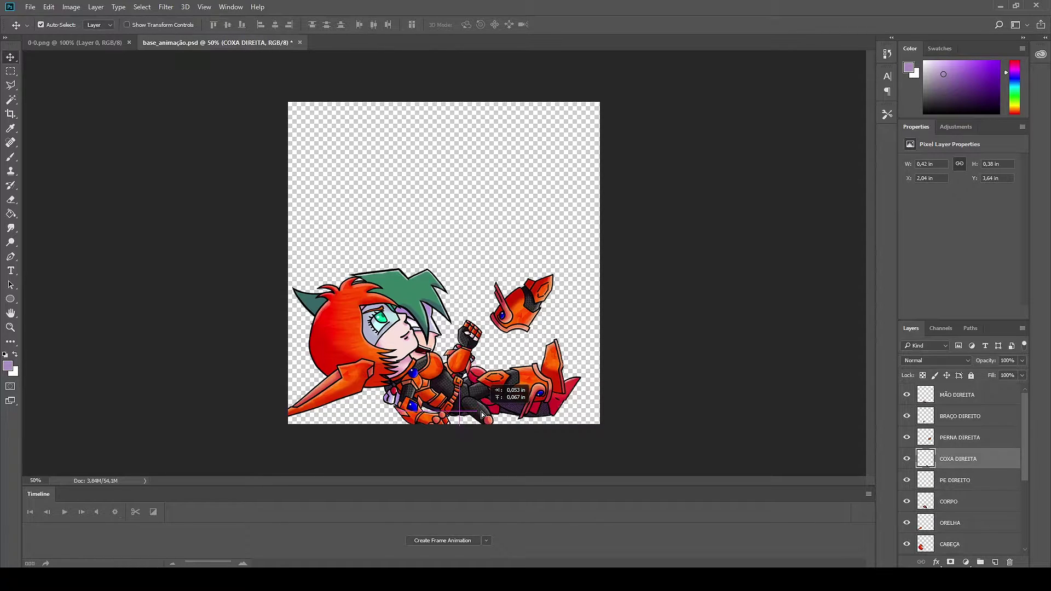
mouse_move(475, 348)
left_mouse_down()
mouse_move(496, 367)
mouse_move(482, 391)
left_mouse_up()
key("Return")
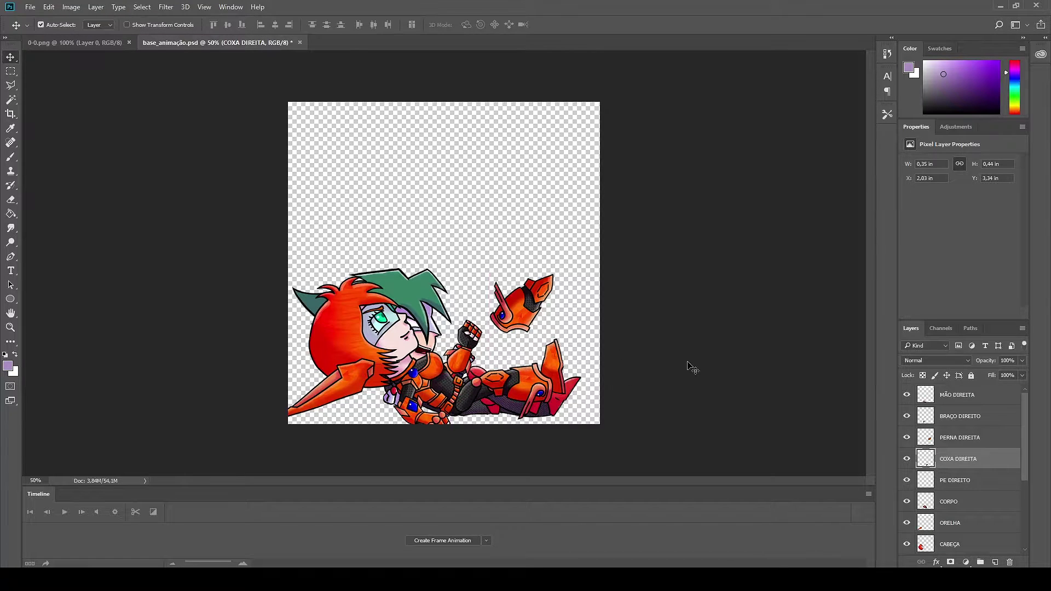
Rotate the PERNA DIREITA leg to about -103° and move it onto the body
left_click(958, 438)
key("ctrl+t")
left_click_drag(578, 258, 471, 186)
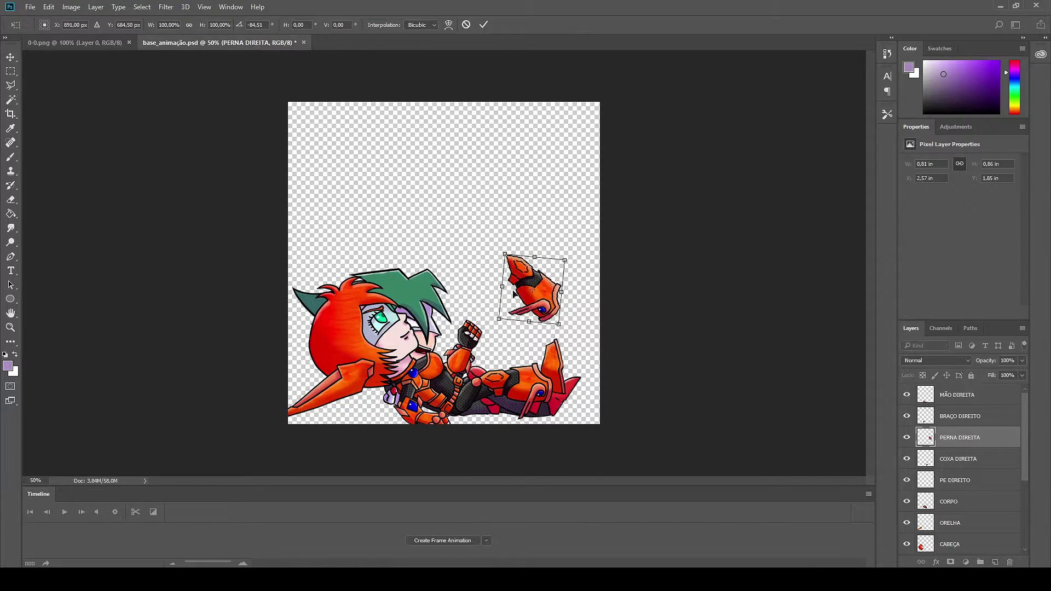
left_click_drag(533, 289, 502, 397)
left_click_drag(558, 363, 545, 347)
left_click_drag(513, 400, 514, 402)
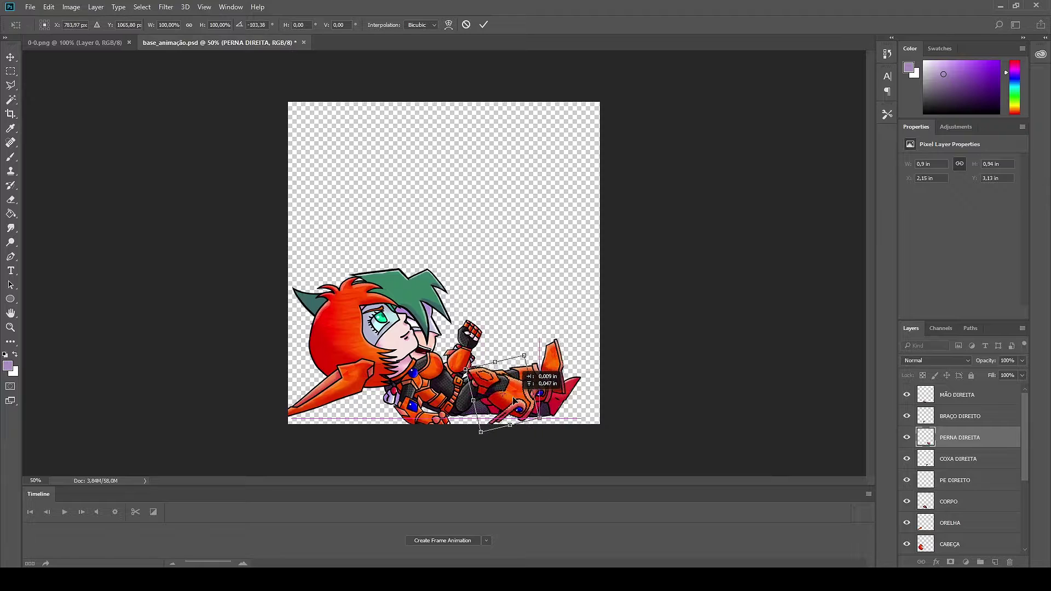
key("Return")
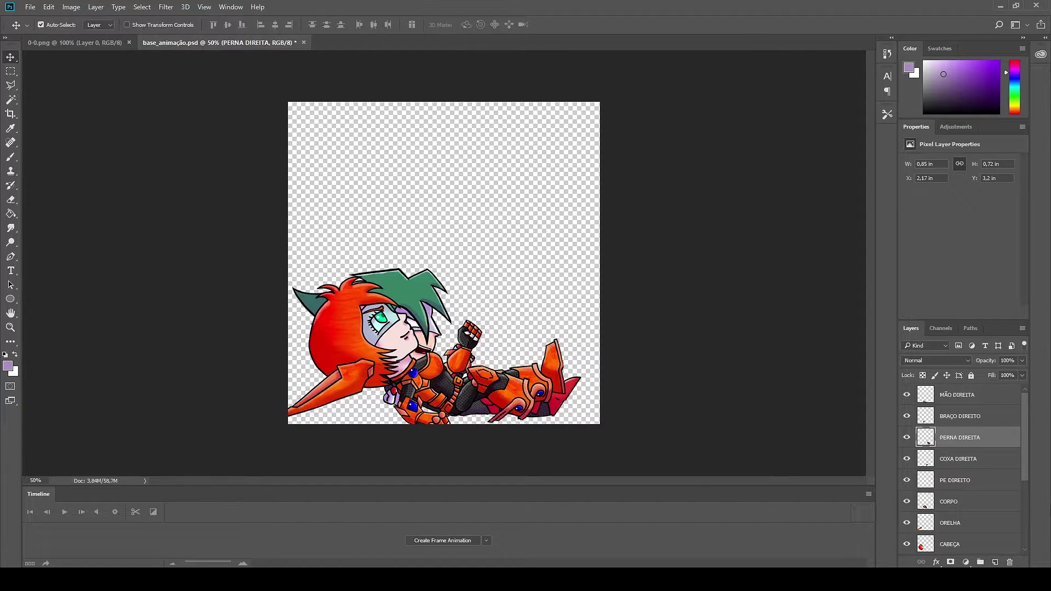
Move and rotate the PE DIREITO foot onto the right leg's lower end
left_click(978, 479)
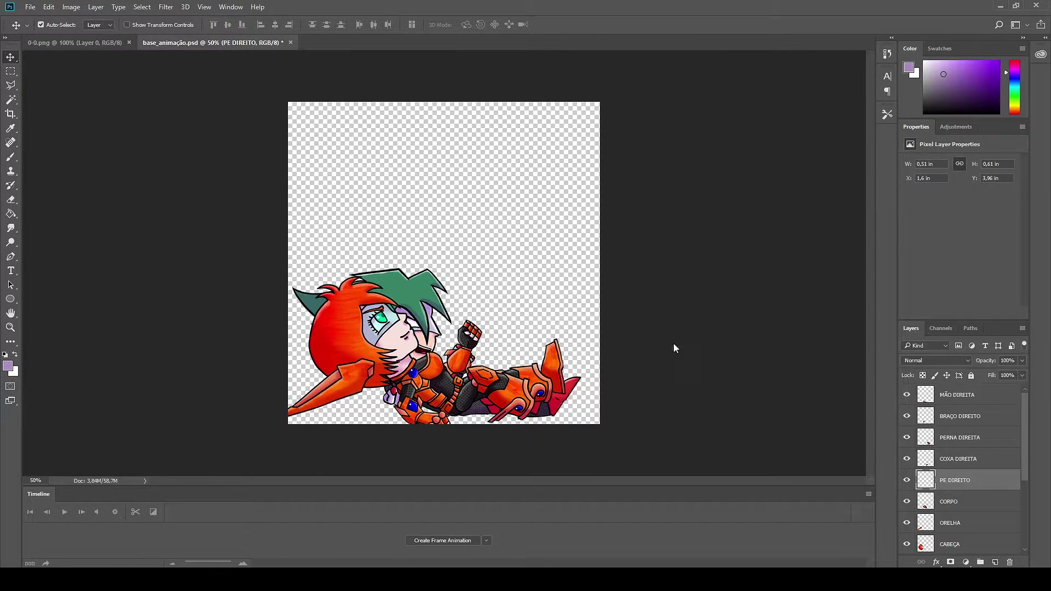
mouse_move(453, 389)
left_mouse_down()
mouse_move(544, 317)
mouse_move(496, 218)
left_mouse_up()
key("ctrl+t")
left_click_drag(539, 306, 563, 387)
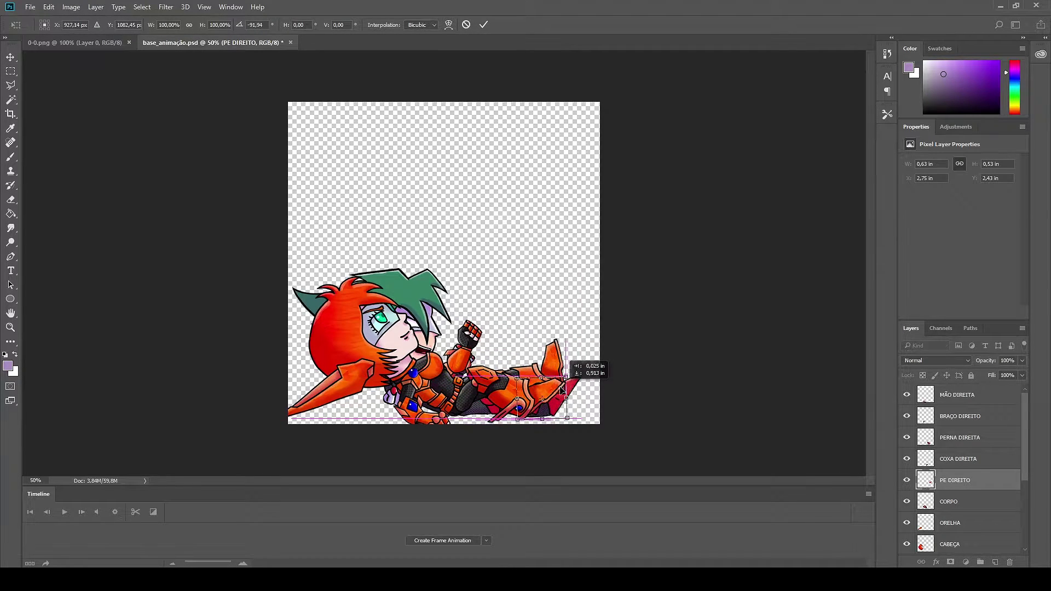
key("Return")
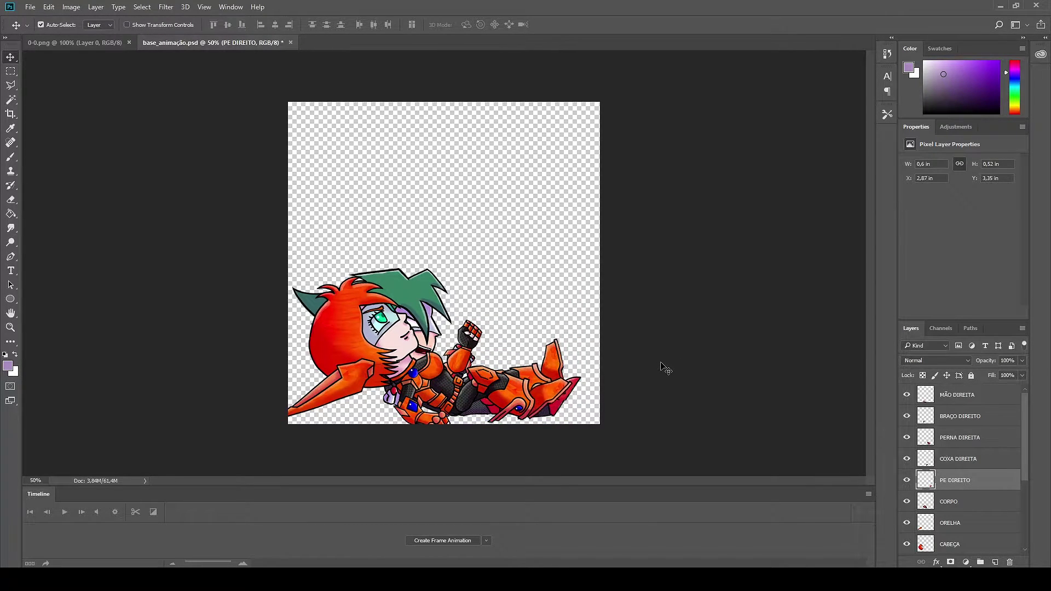
Select the three left leg layers and move them up together
scroll(967, 438, "down", 3)
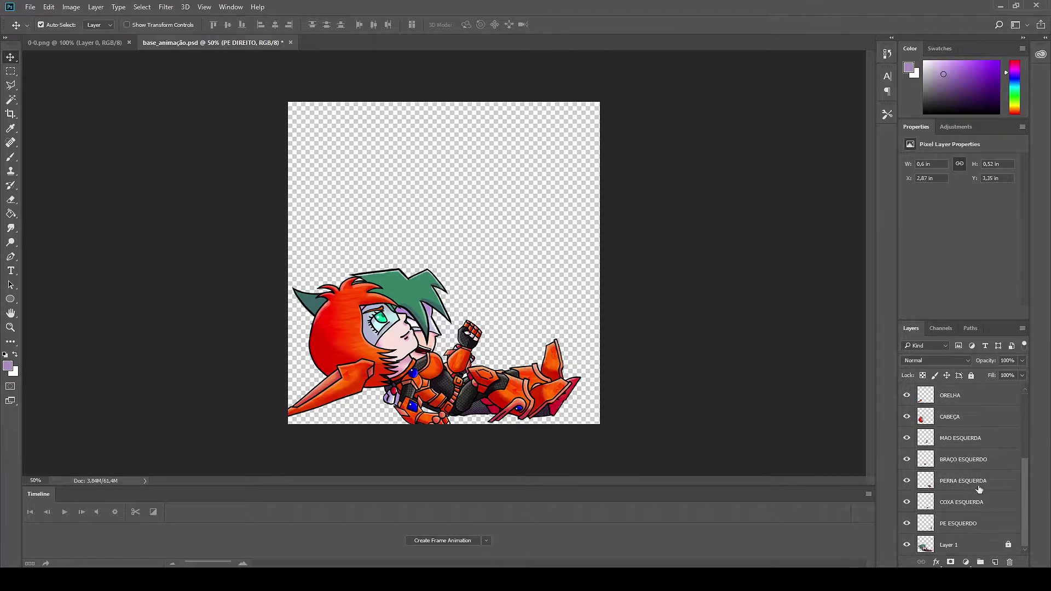
left_click(961, 502)
left_click(964, 481, "shift")
left_click(958, 523, "ctrl")
mouse_move(537, 333)
left_mouse_down()
mouse_move(540, 341)
mouse_move(564, 177)
left_mouse_up()
left_click(649, 301)
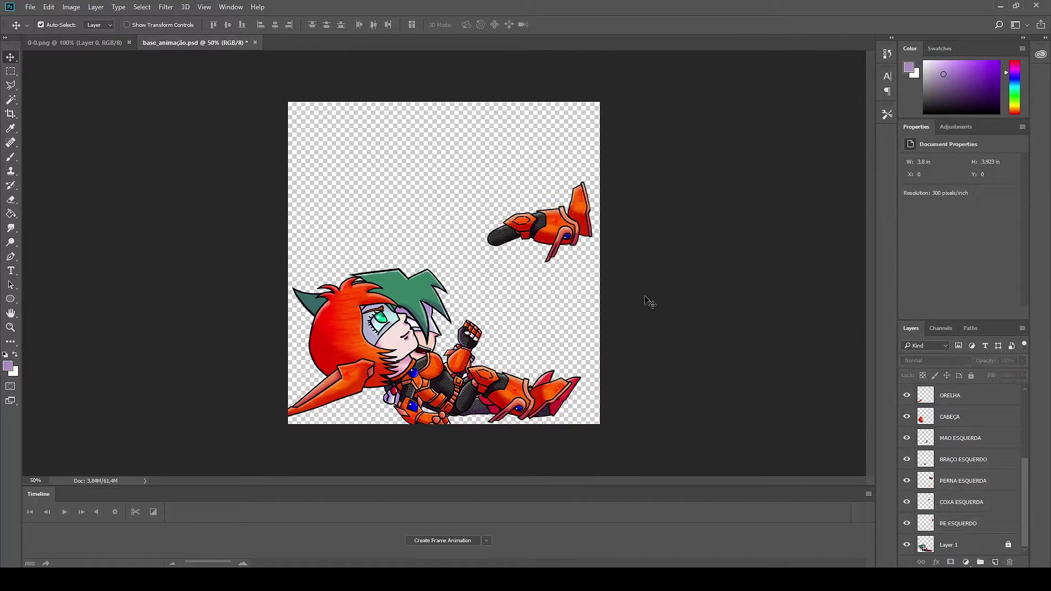
Pull the COXA ESQUERDA thigh down and rotate it about 18°
left_click(962, 502)
left_click_drag(504, 236, 515, 312)
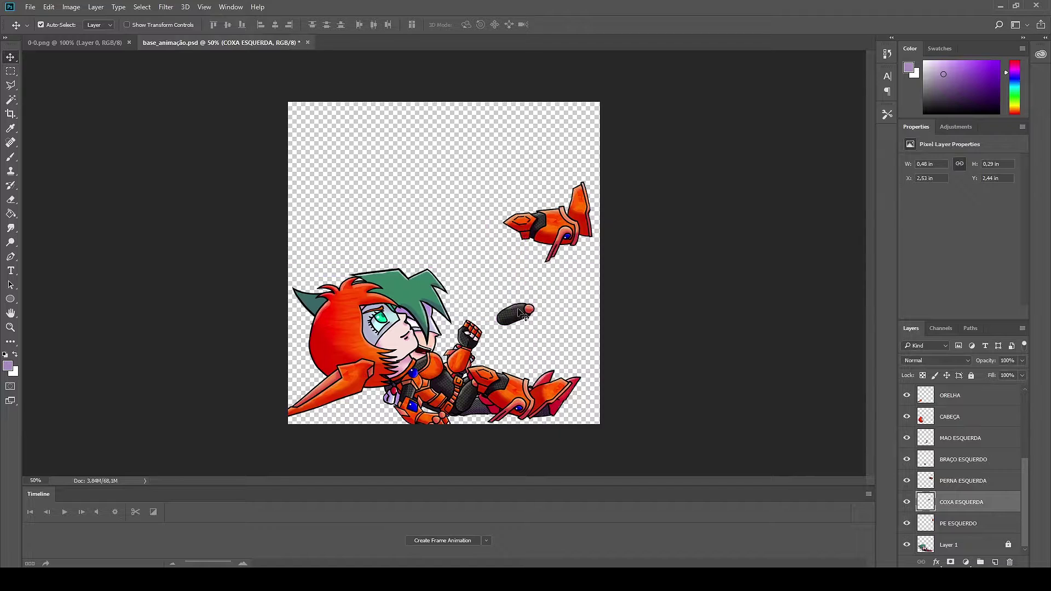
key("ctrl+t")
left_click_drag(564, 285, 510, 409)
key("Return")
Move the PERNA ESQUERDA leg and PE ESQUERDO foot down onto the body, nudging into place
left_click(565, 236)
left_click(958, 524)
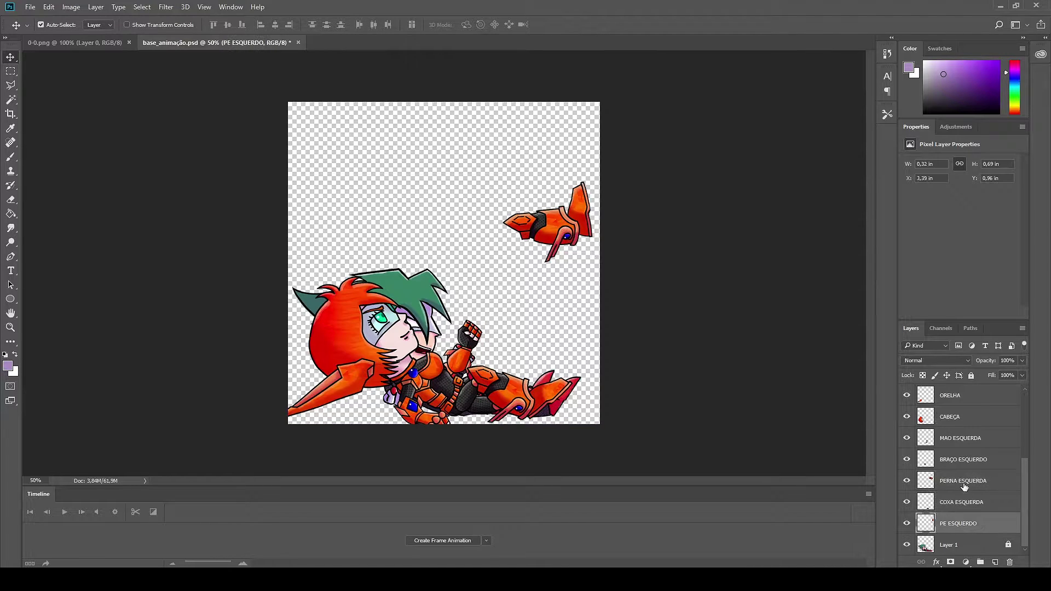
left_click(963, 480, "ctrl")
left_click_drag(556, 226, 563, 396)
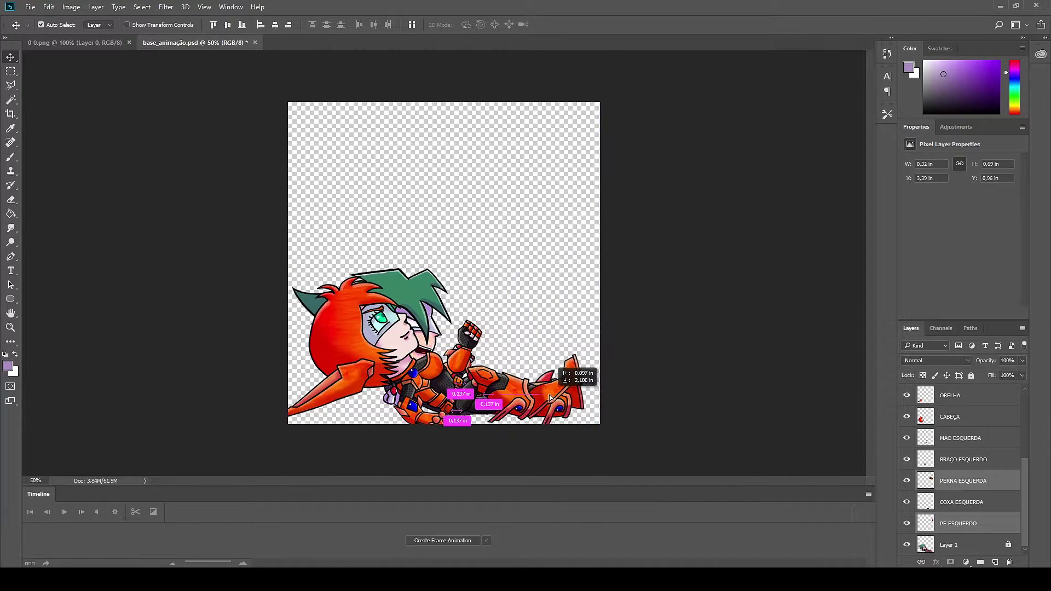
left_click_drag(567, 399, 553, 397)
key("shift+Left")
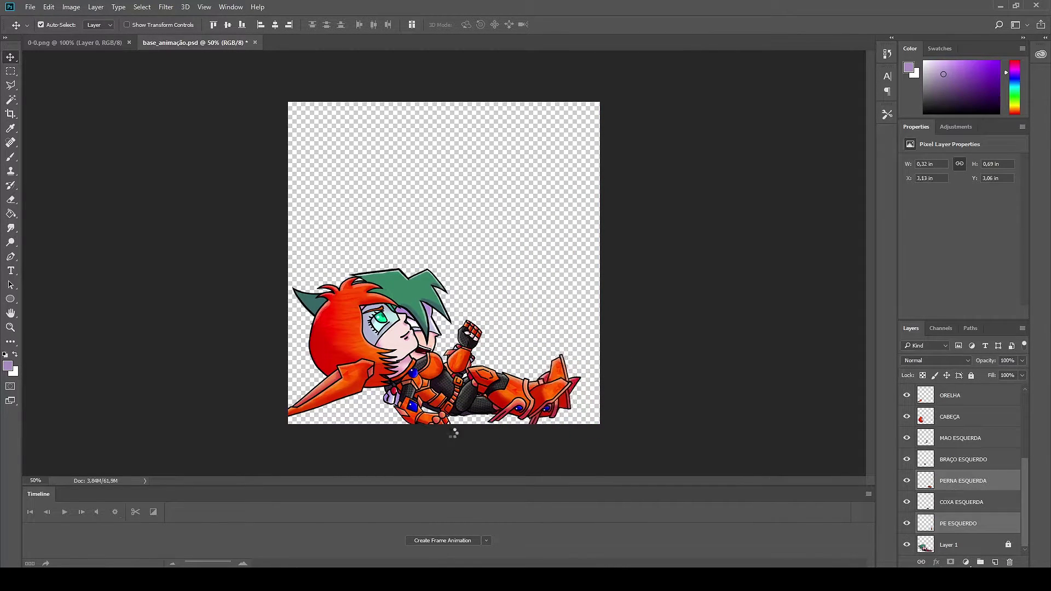
key("Right")
key("Right")
key("Right")
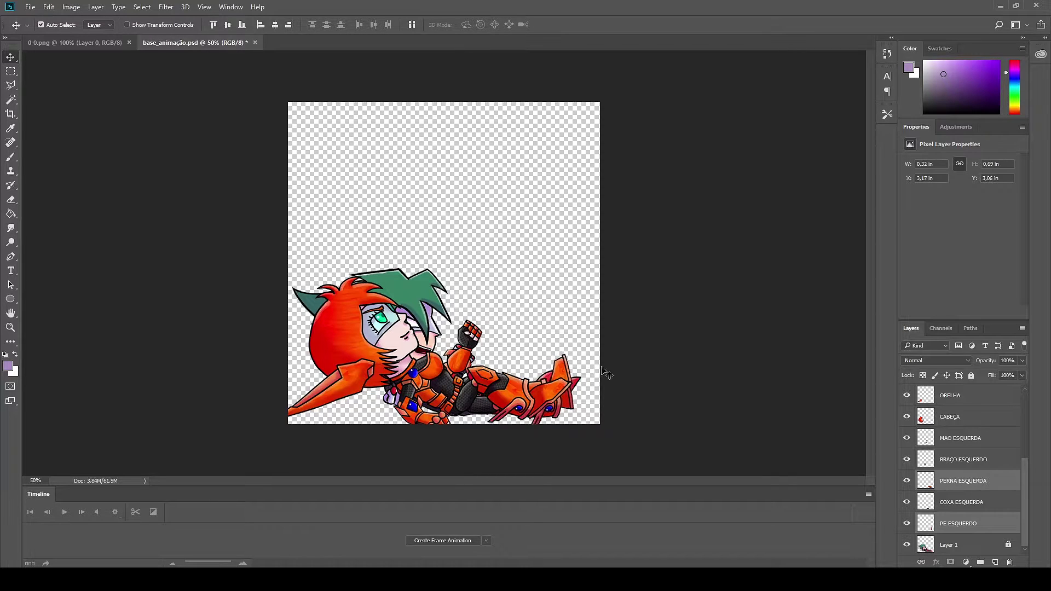
Rotate the PE ESQUERDO foot to about 54°
left_click(941, 502)
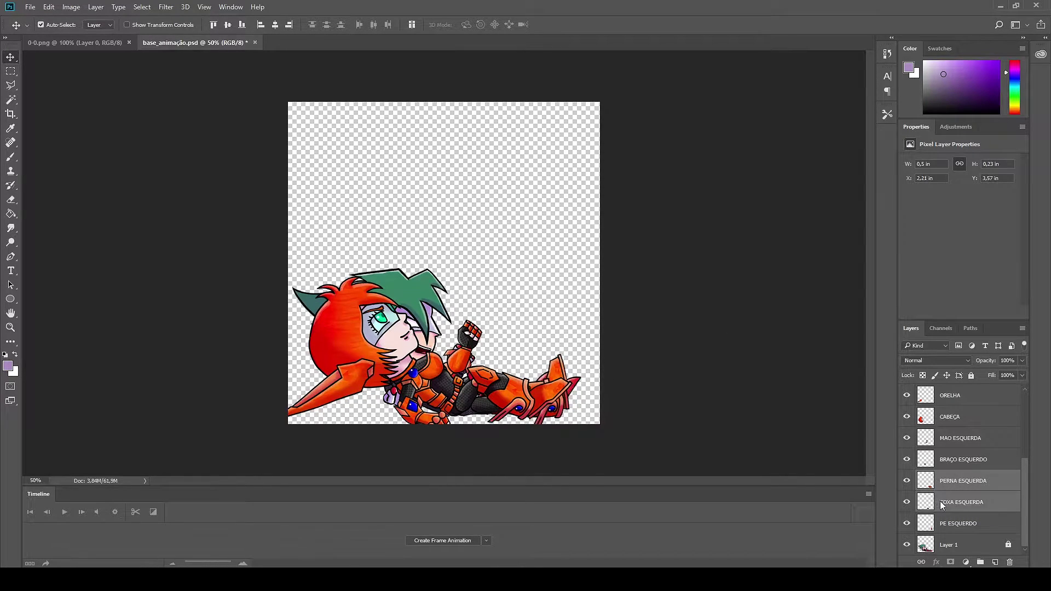
left_click(961, 527)
key("ctrl+t")
mouse_move(603, 356)
left_mouse_down()
mouse_move(573, 371)
mouse_move(585, 380)
left_mouse_up()
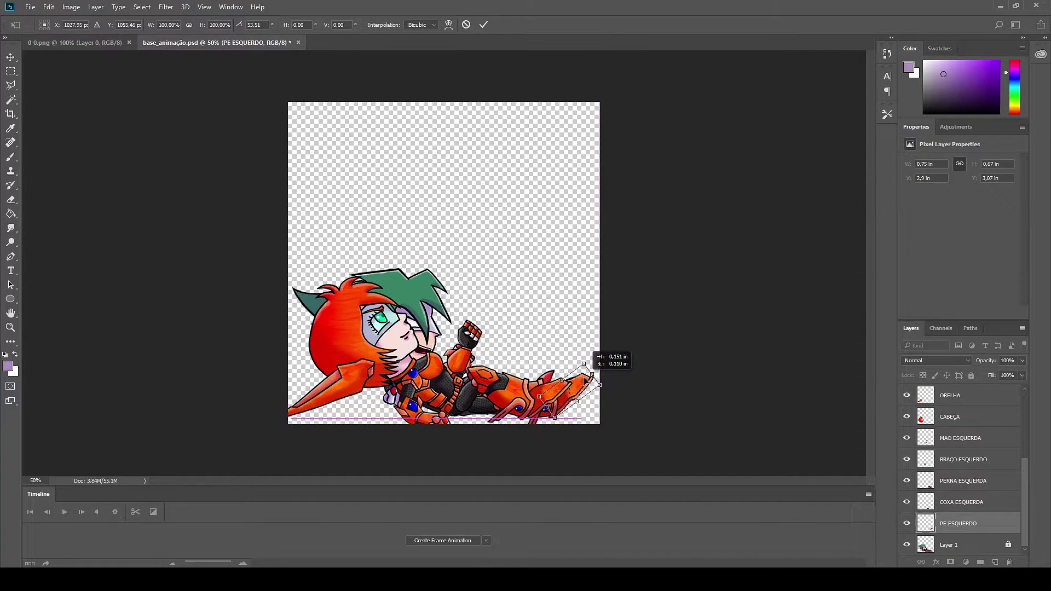
key("Return")
Rotate the BRAÇO DIREITO arm and MÃO DIREITA hand together down beside the torso
scroll(979, 410, "up", 3)
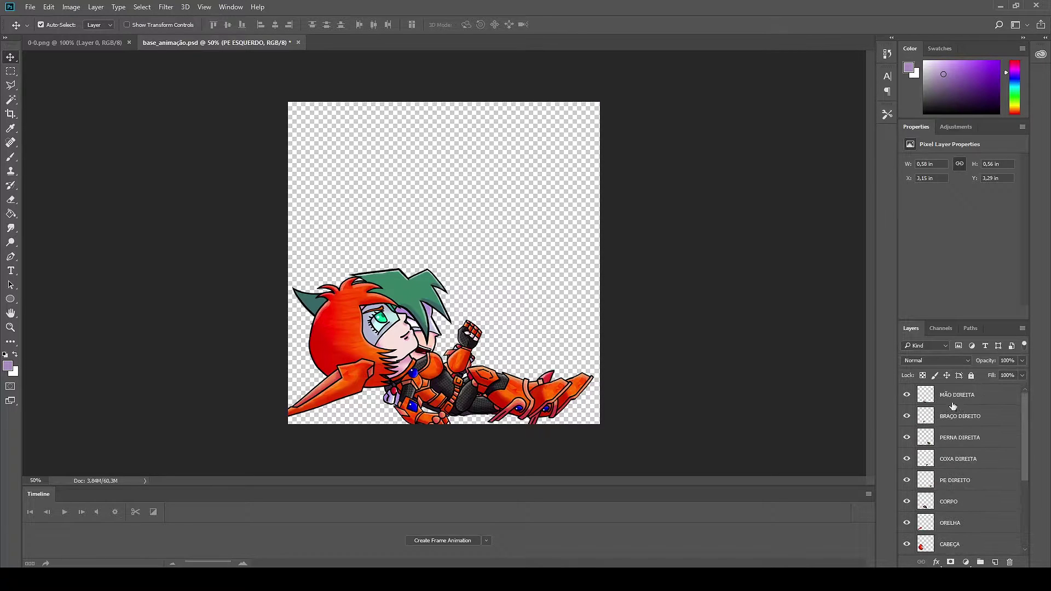
left_click(964, 394)
left_click(963, 416, "shift")
key("ctrl+t")
mouse_move(471, 432)
left_mouse_down()
mouse_move(449, 438)
mouse_move(461, 422)
mouse_move(408, 381)
left_mouse_up()
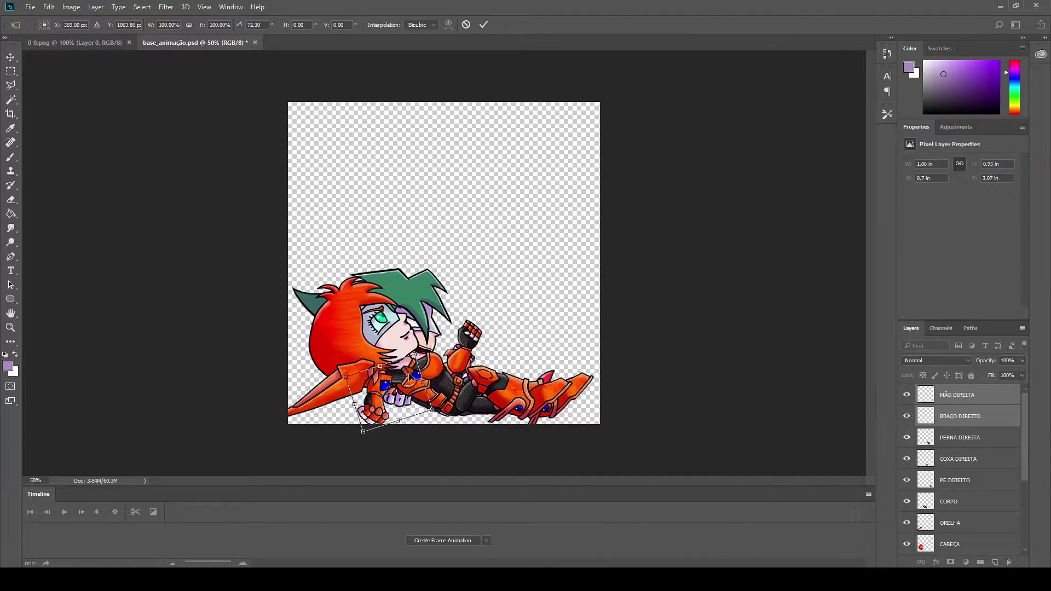
left_click_drag(364, 429, 360, 424)
left_click_drag(408, 382, 406, 381)
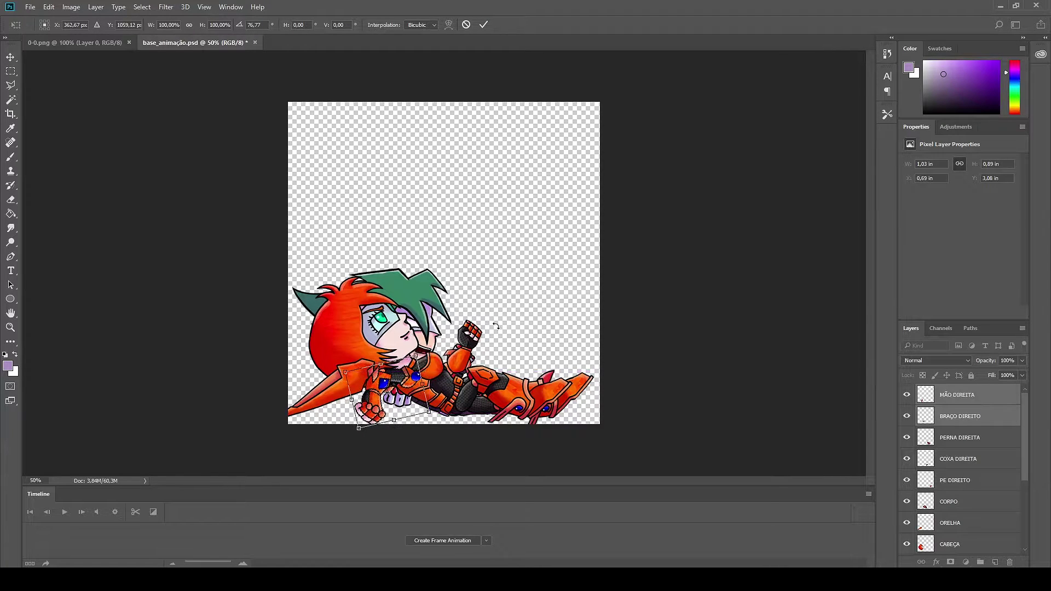
key("Return")
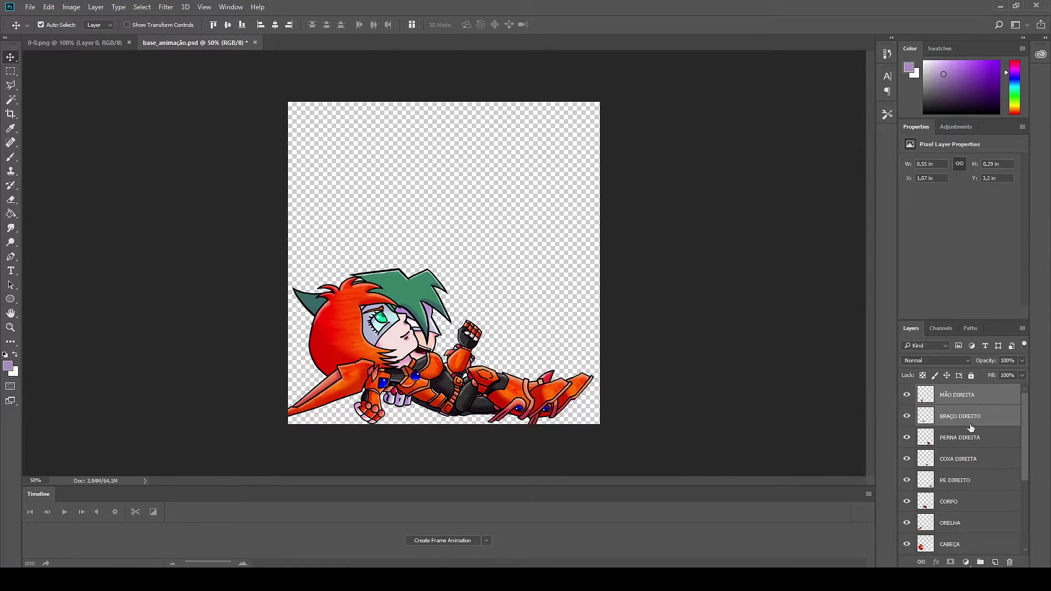
Rotate the MÃO DIREITA hand alone and move it onto the chest armour
left_click(970, 427, "ctrl")
key("ctrl+t")
left_click_drag(383, 432, 356, 285)
left_click_drag(405, 386, 419, 394)
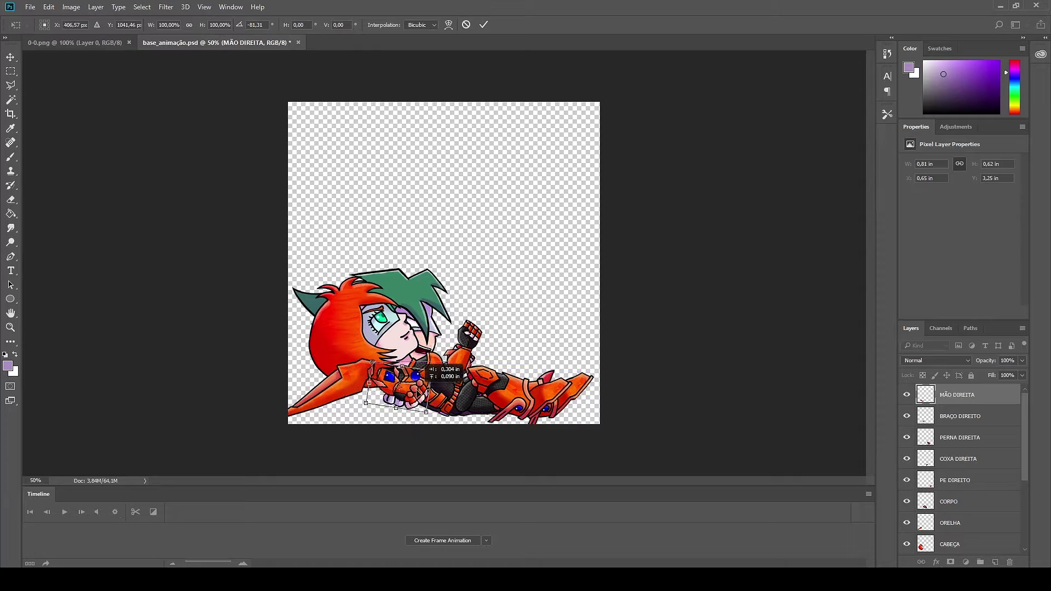
key("Return")
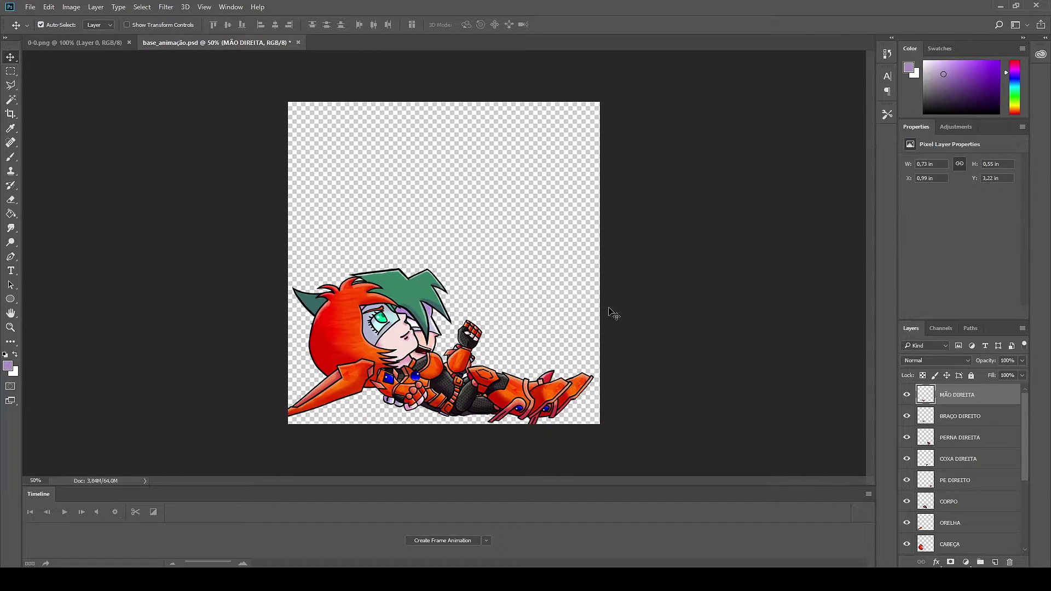
scroll(1019, 491, "down", 3)
left_click(956, 476)
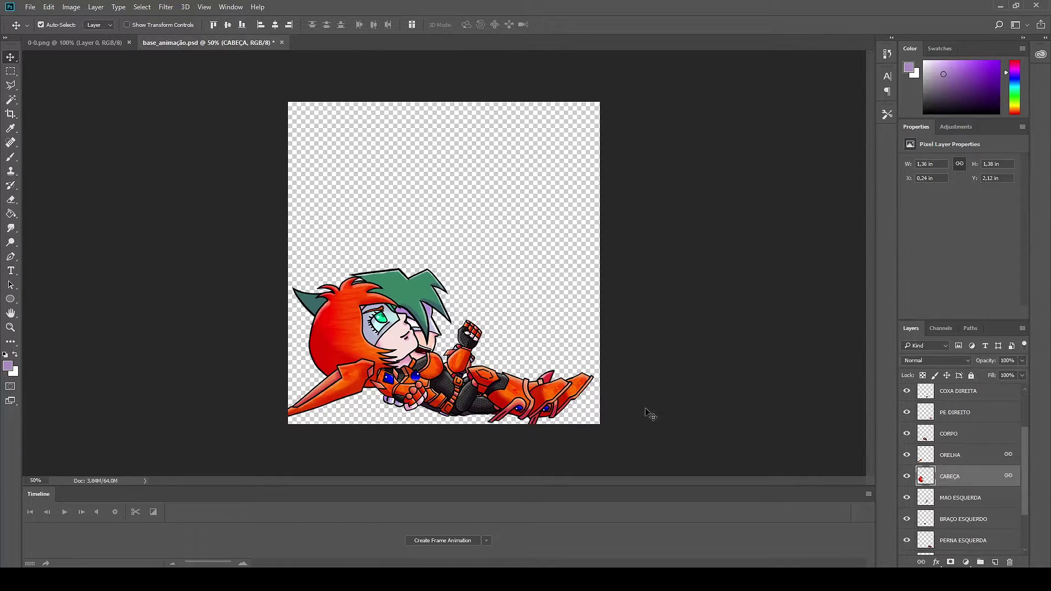
Rotate the CABEÇA head upright and reseat it on the neck
key("ctrl+t")
left_click_drag(438, 396, 416, 233)
mouse_move(368, 260)
left_mouse_down()
mouse_move(398, 296)
mouse_move(440, 263)
mouse_move(393, 302)
left_mouse_up()
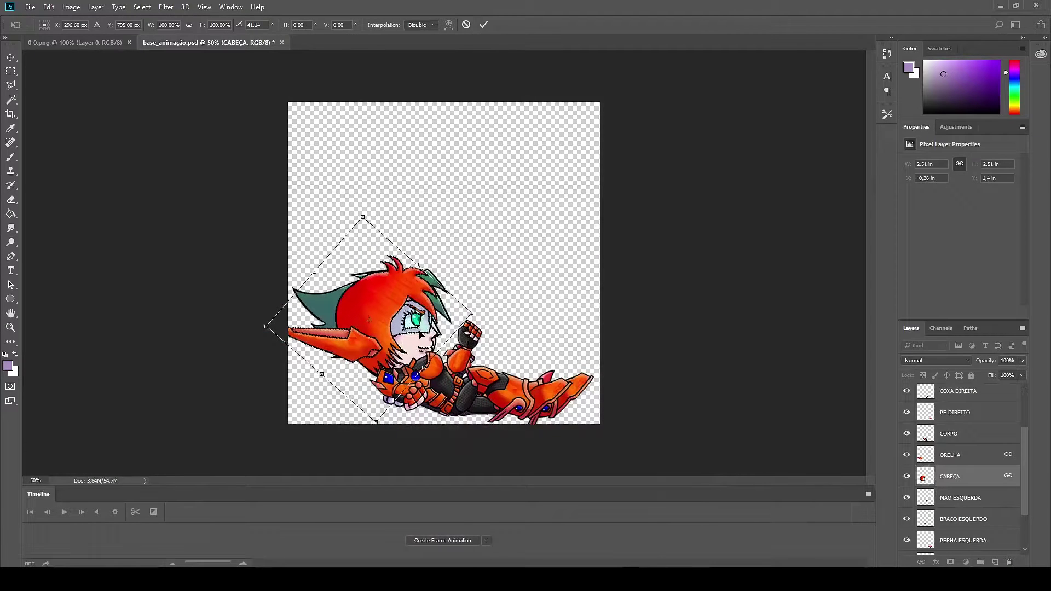
mouse_move(499, 313)
left_mouse_down()
mouse_move(505, 322)
mouse_move(503, 299)
left_mouse_up()
left_click_drag(418, 336, 415, 331)
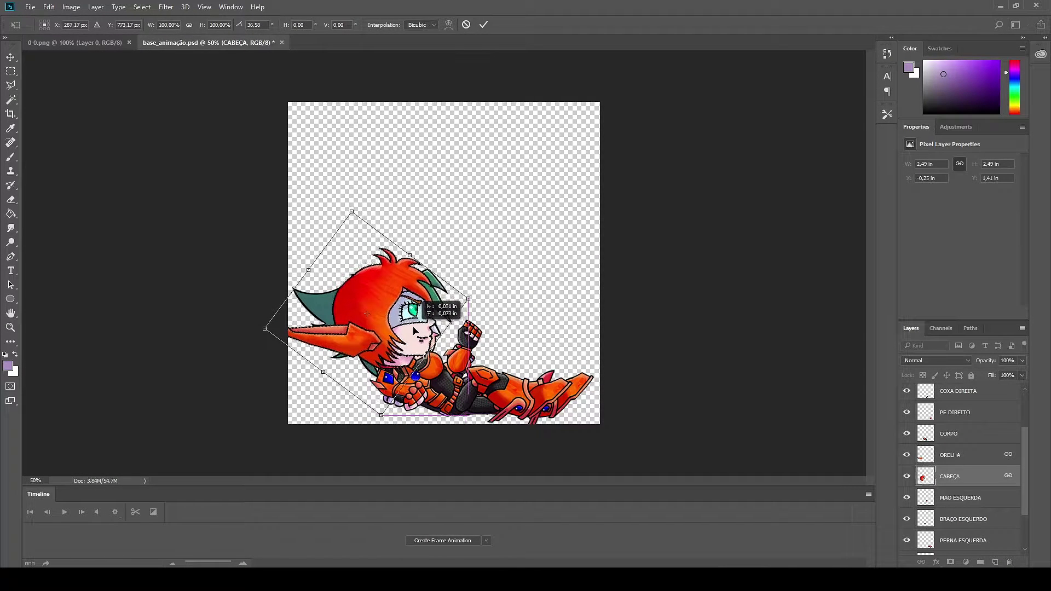
key("Return")
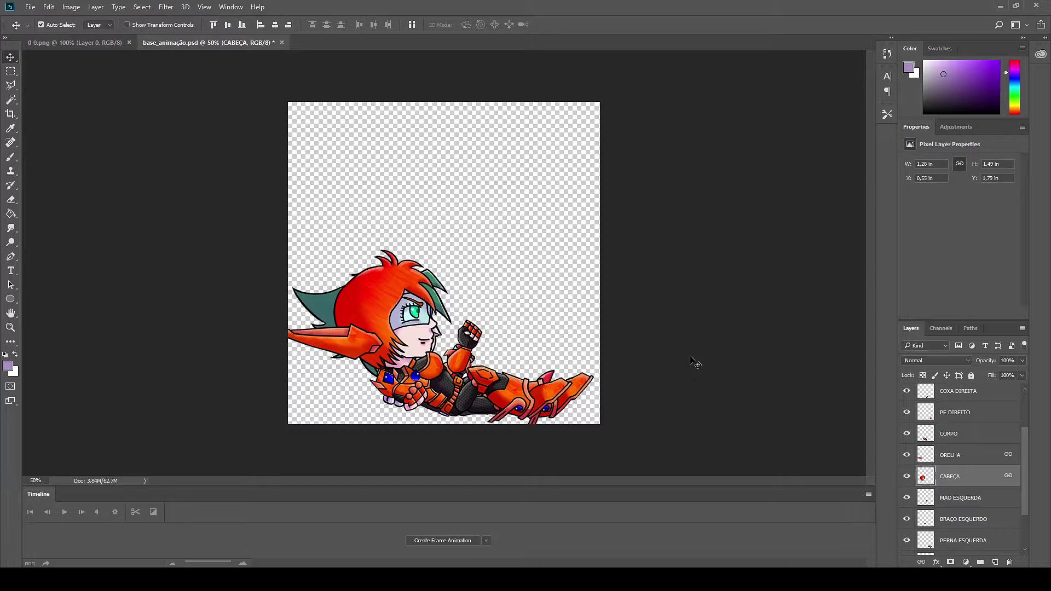
Select all the character's layers and nudge them right
scroll(953, 477, "down", 3)
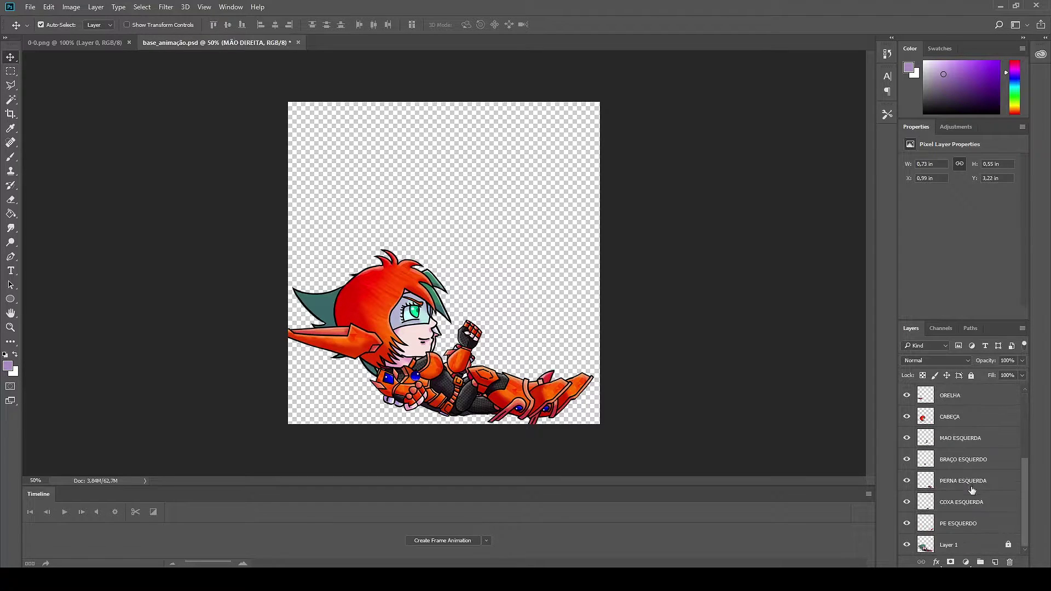
left_click(826, 414)
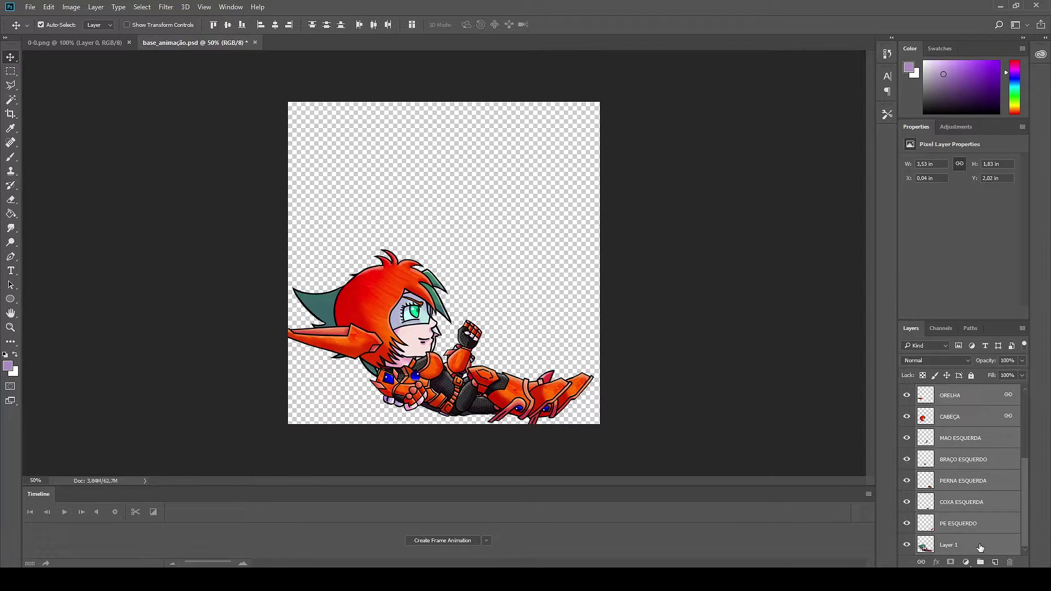
scroll(980, 547, "up", 3)
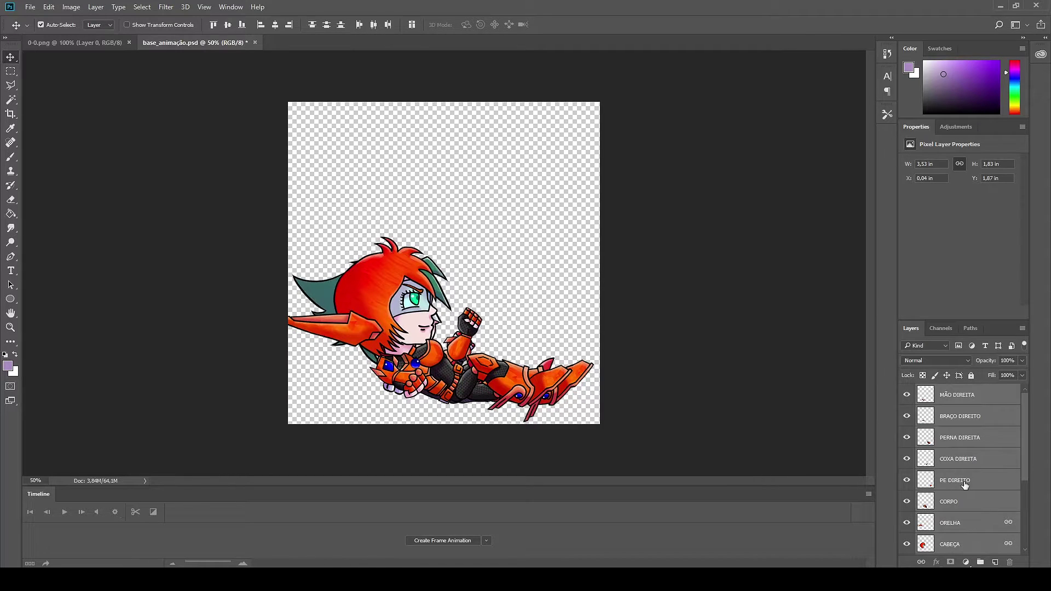
key("shift+Right")
key("shift+Right")
key("shift+Right")
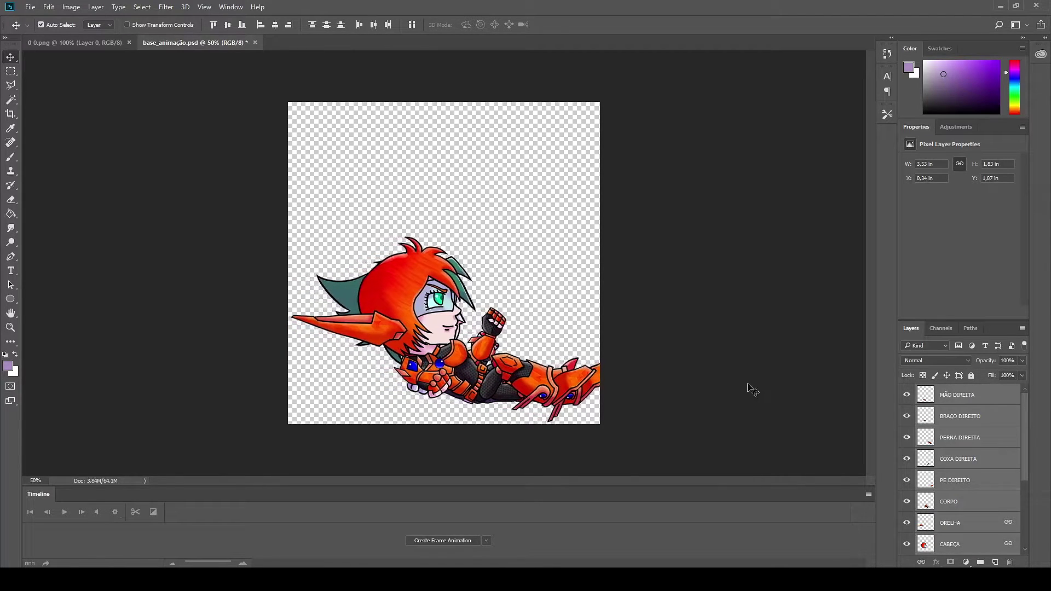
Set the canvas width of base_animação.psd to 4 inches via Canvas Size
left_click_drag(195, 43, 221, 65)
right_click(188, 66)
left_click(236, 99)
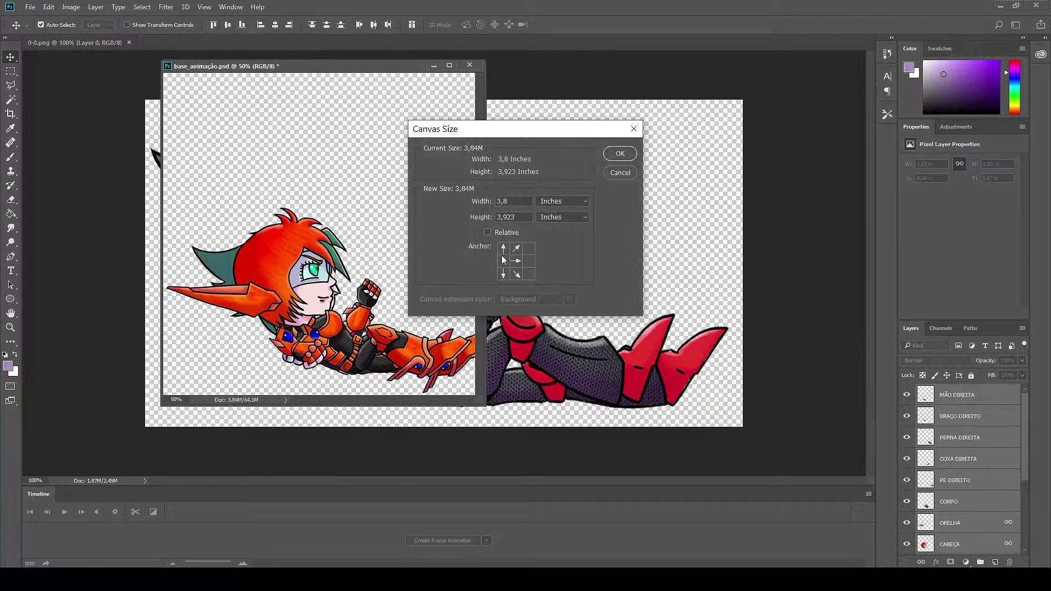
type("4")
key("Return")
right_click(313, 65)
left_click(340, 96)
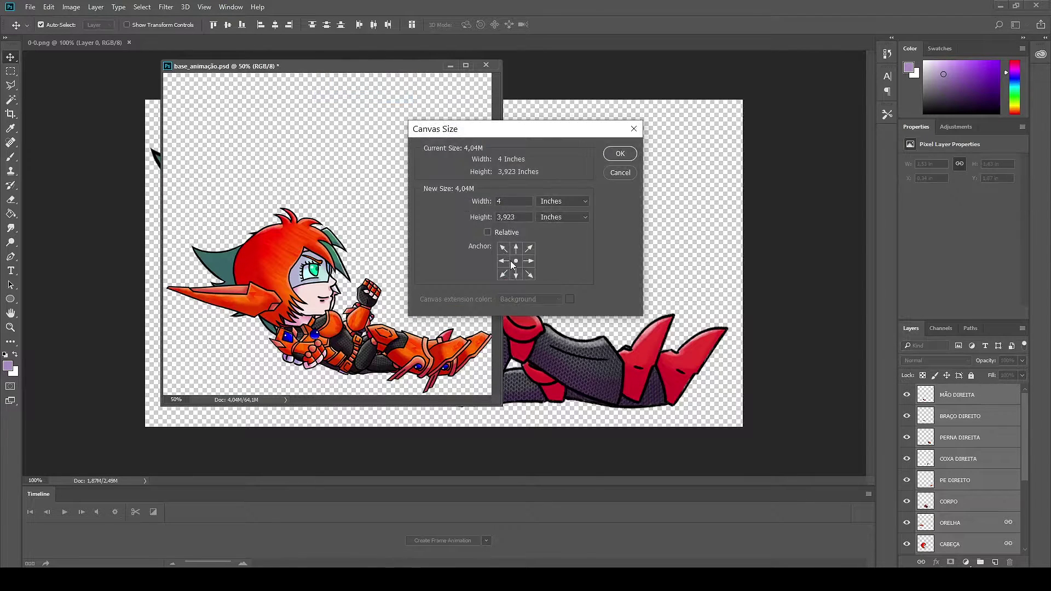
key("Return")
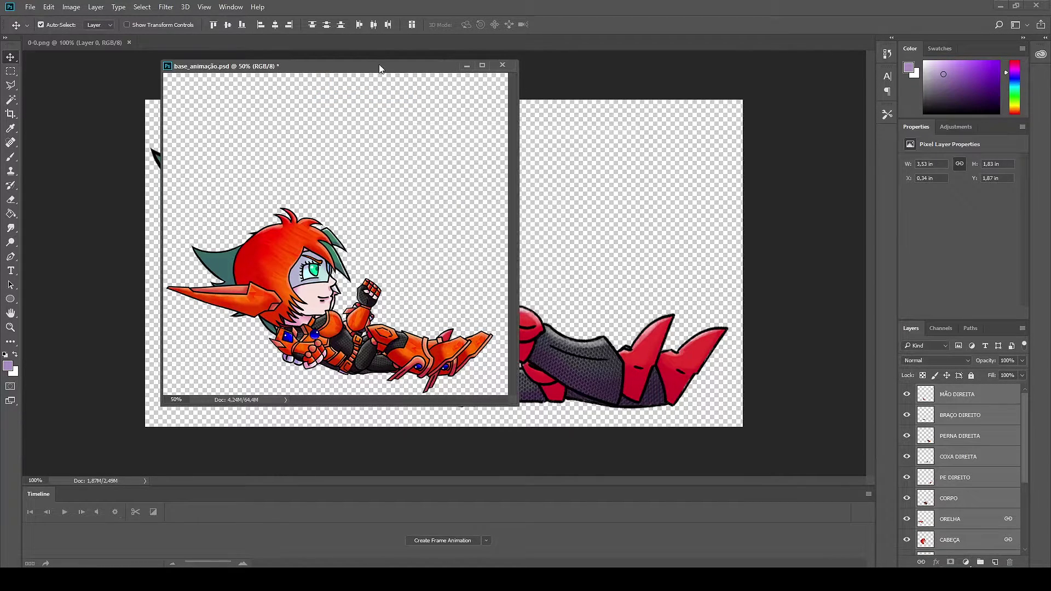
Dock the document back among the tabs and hide Layer 1
left_click_drag(380, 69, 381, 44)
scroll(940, 427, "down", 3)
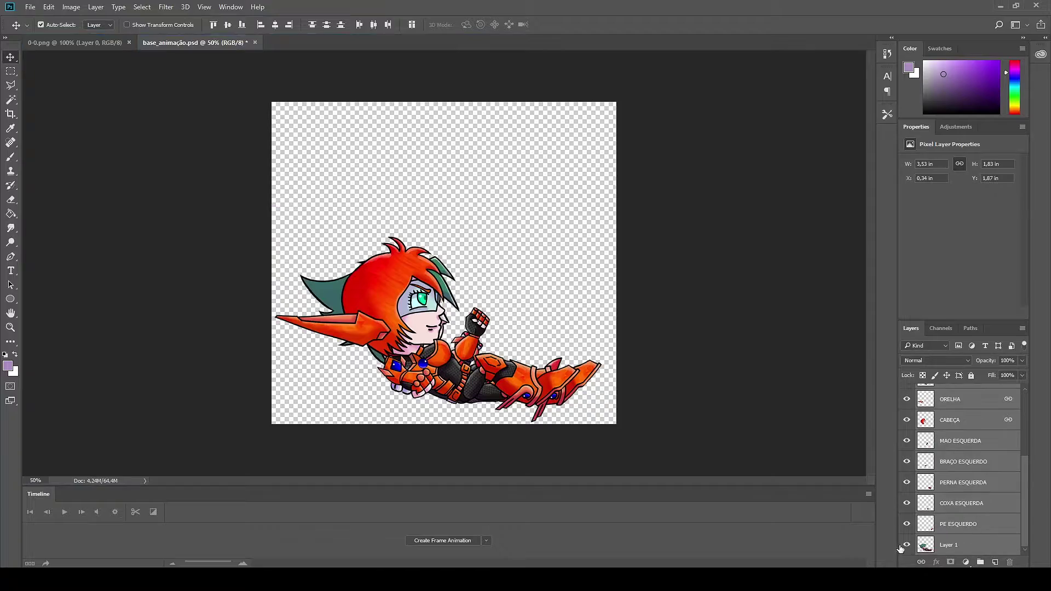
left_click(907, 545)
Zoom in on the neck seam and open Liquify on the CABEÇA layer
key("z")
left_click(398, 315)
left_click(397, 315)
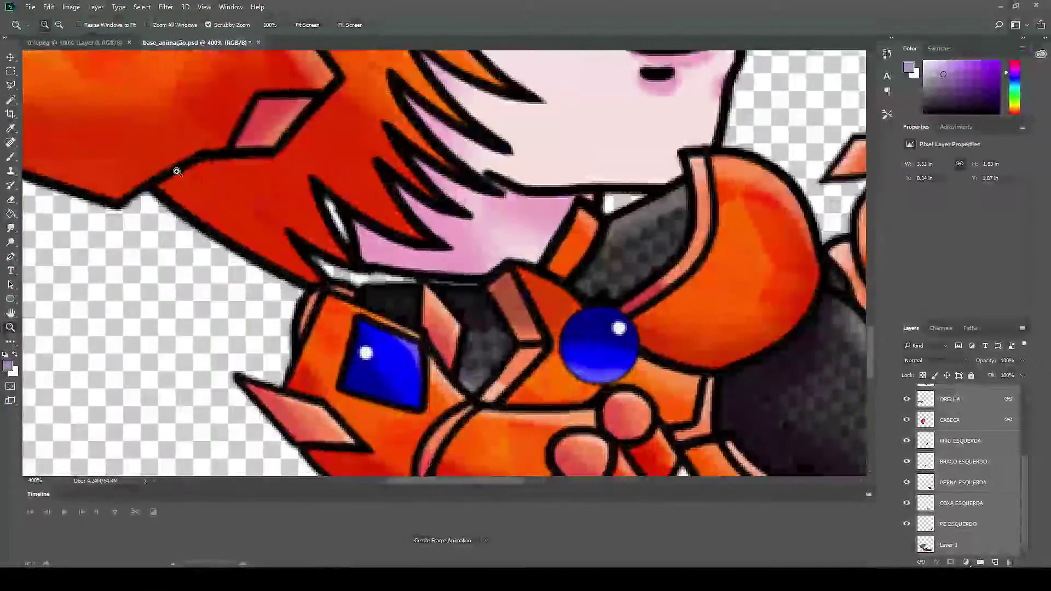
left_click(166, 7)
key("Escape")
left_click(962, 422)
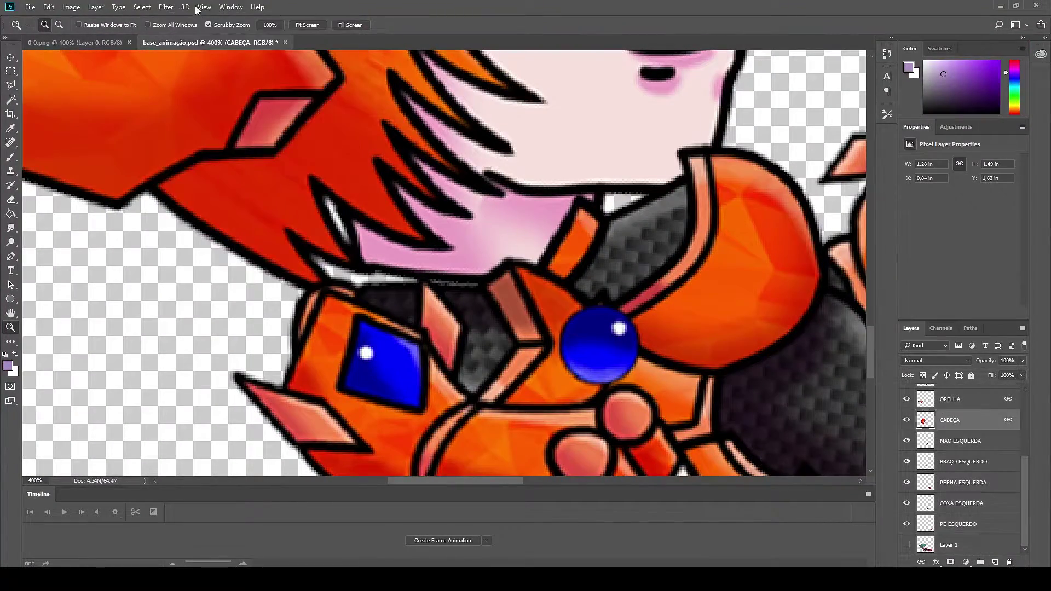
left_click(166, 7)
key("Escape")
key("ctrl+shift+x")
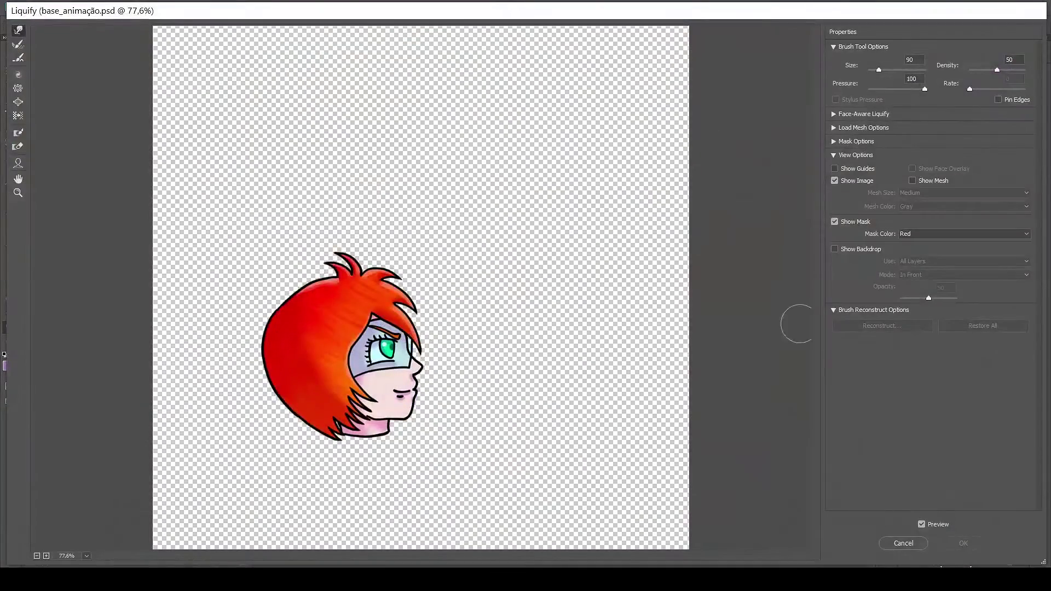
With Show Backdrop and a smaller brush, forward-warp the chin edge to close the neck seam
left_click(835, 249)
scroll(299, 257, "up", 4)
scroll(299, 257, "up", 6)
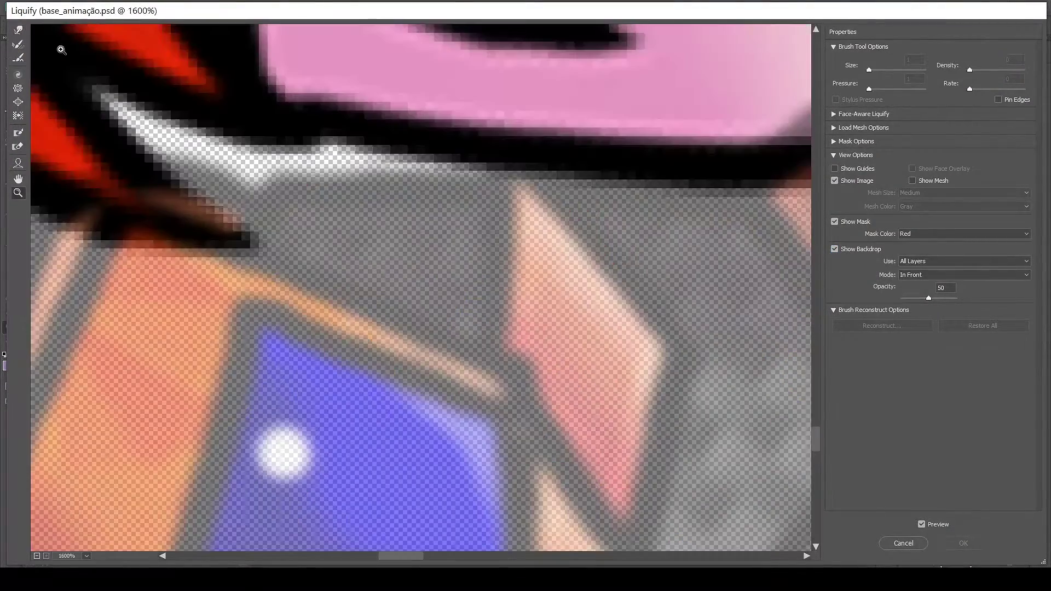
key("bracketleft")
key("bracketleft")
key("bracketleft")
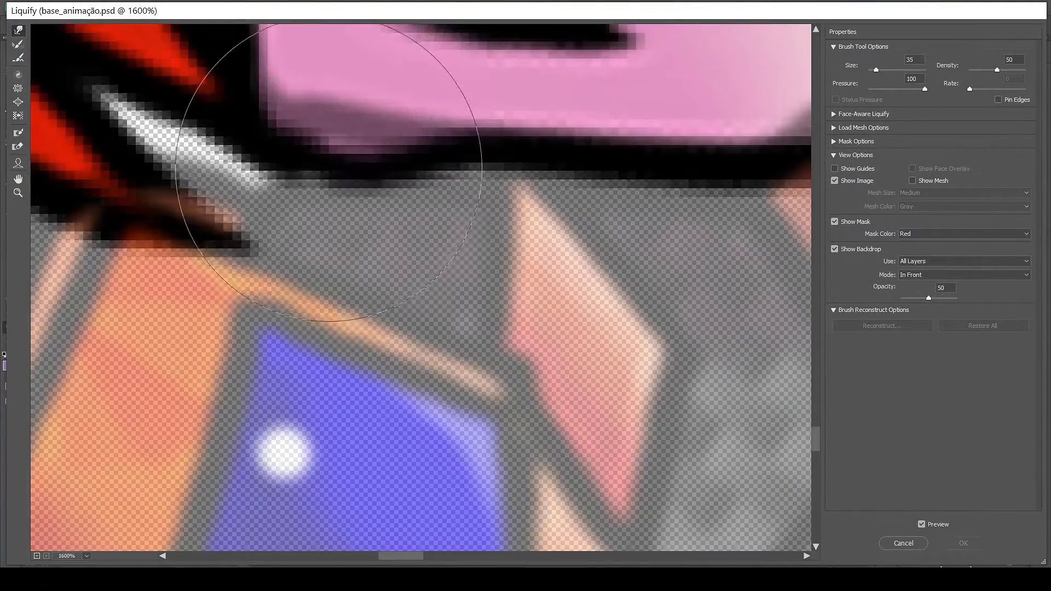
left_click_drag(339, 188, 616, 181)
scroll(504, 183, "down", 3)
scroll(540, 223, "down", 2)
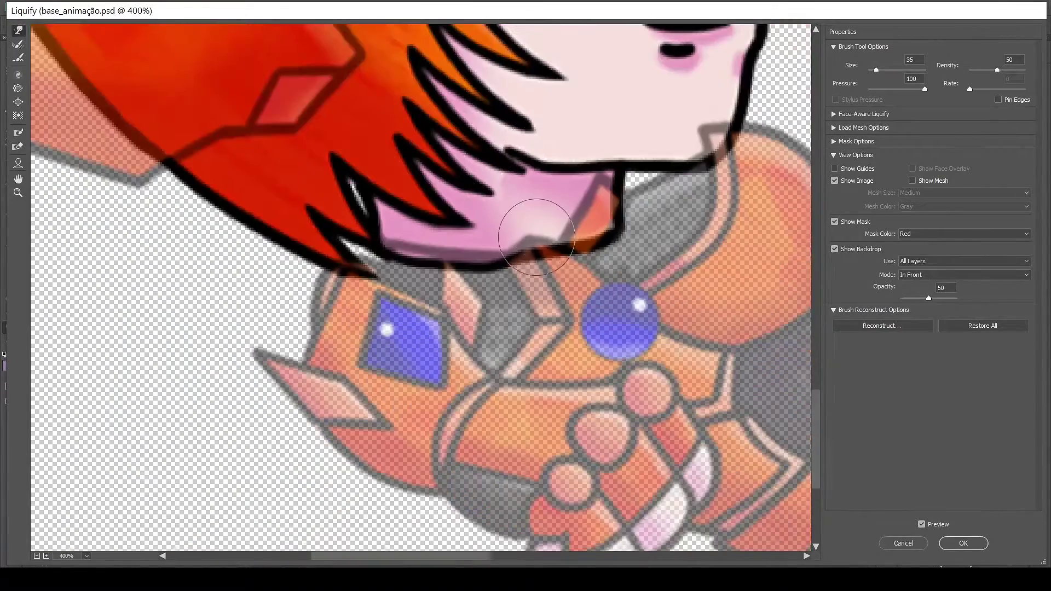
left_click(965, 546)
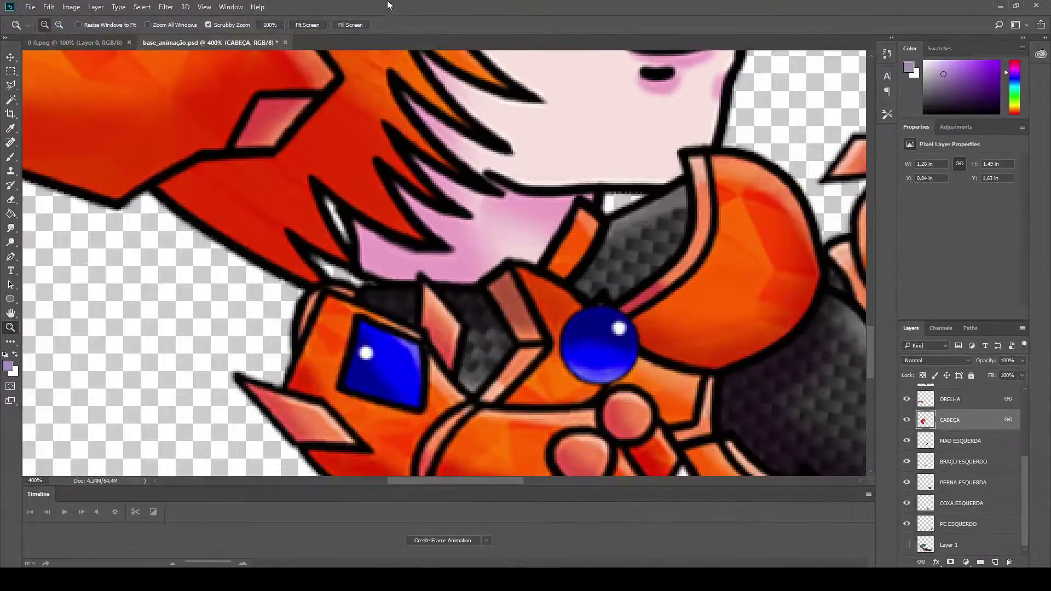
In a second Liquify pass, smooth the hair edge over the neck seam
left_click(174, 8)
left_click(219, 102)
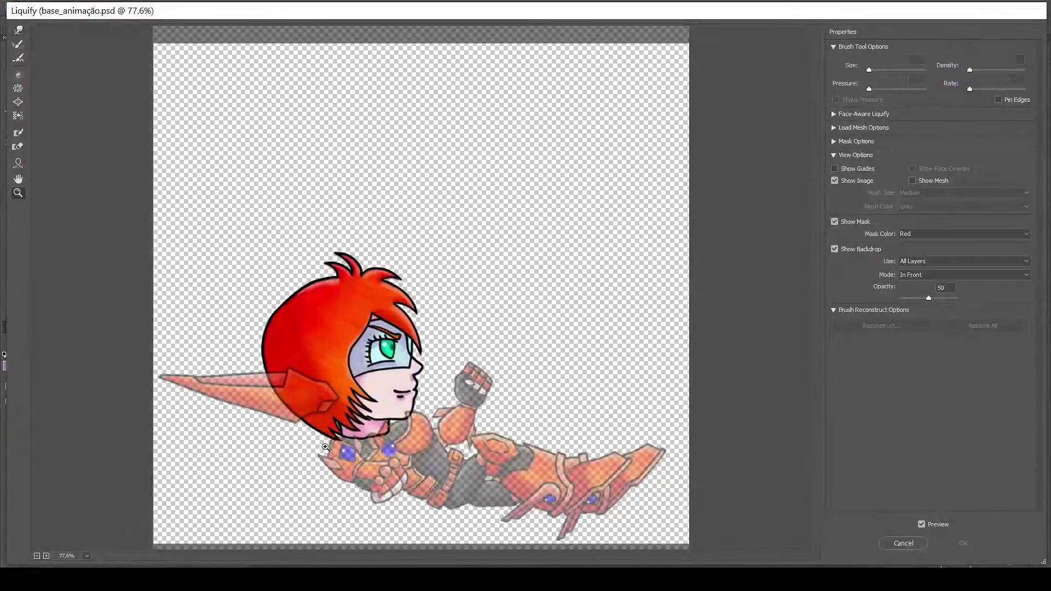
left_click(326, 448)
left_click(326, 447)
left_click(555, 166)
left_click(18, 30)
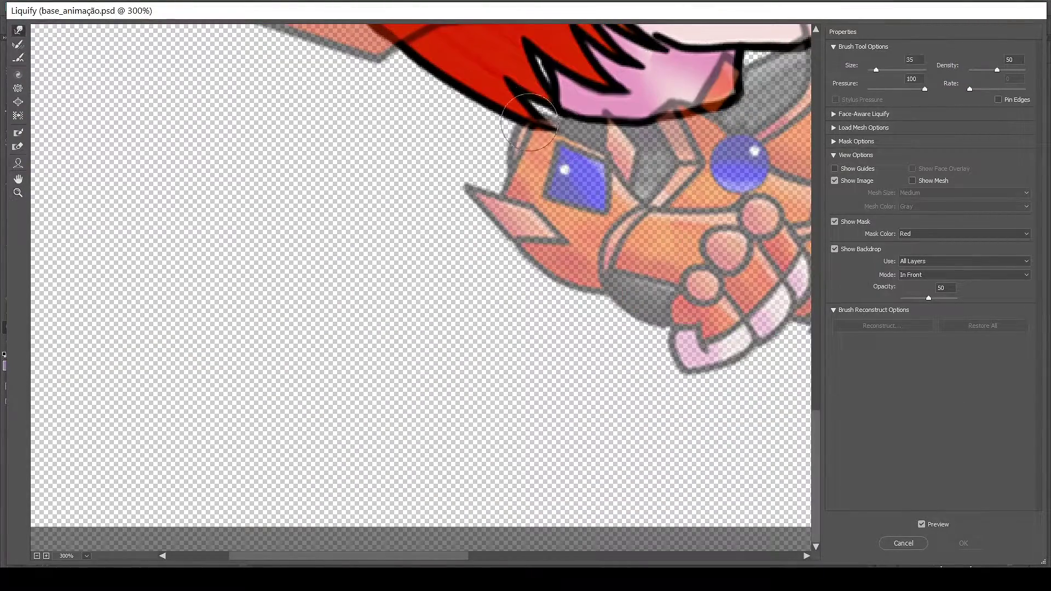
left_click_drag(534, 123, 602, 115)
left_click(964, 543)
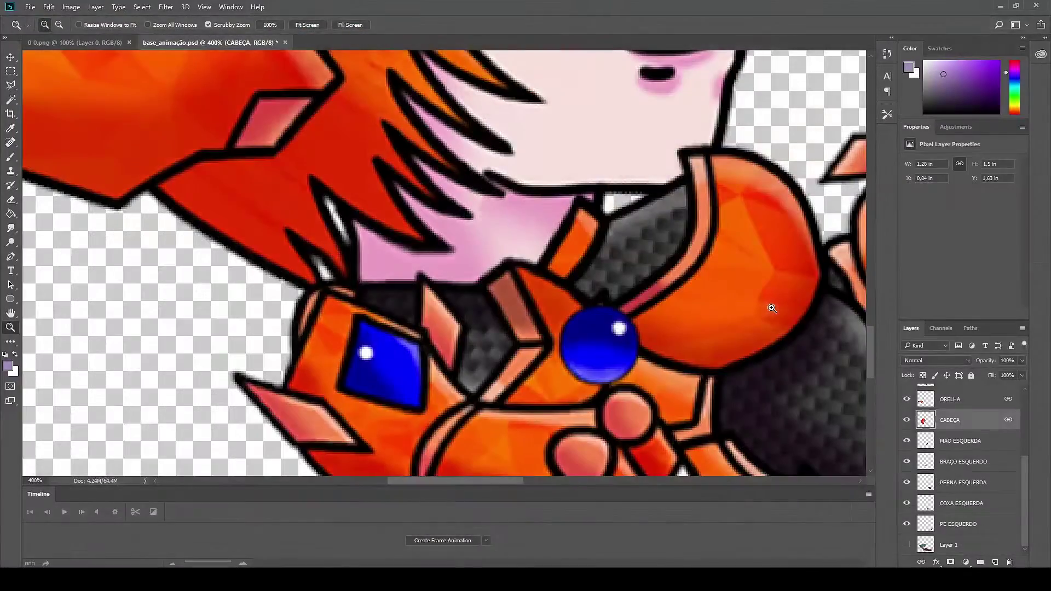
left_click(772, 308, "alt")
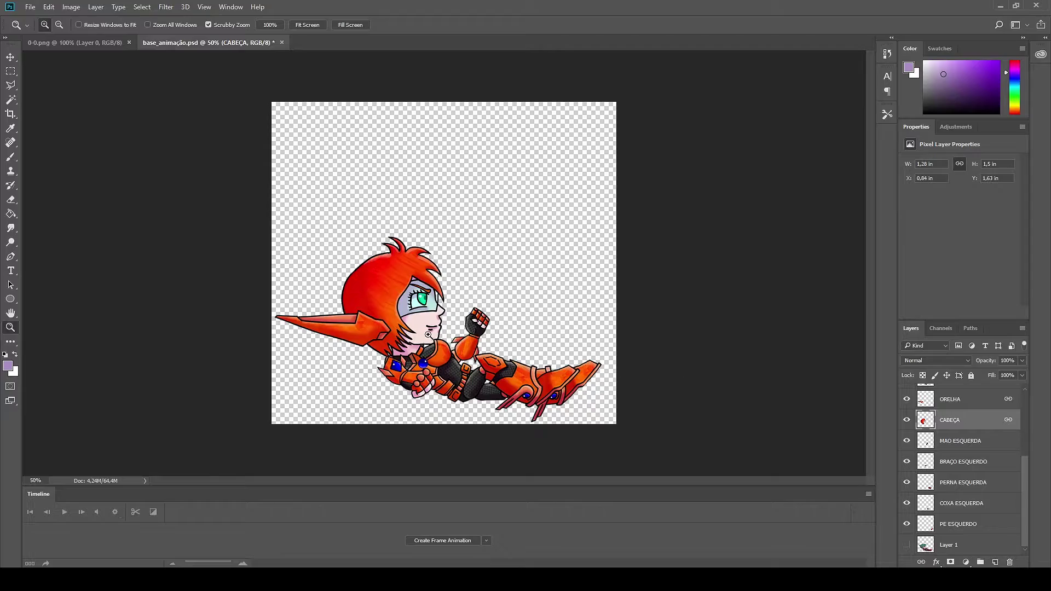
Zoom in on the face and save the artwork as dash.psd in a new 'dash rasteiro' folder
left_click_drag(428, 334, 520, 335)
left_click(31, 7)
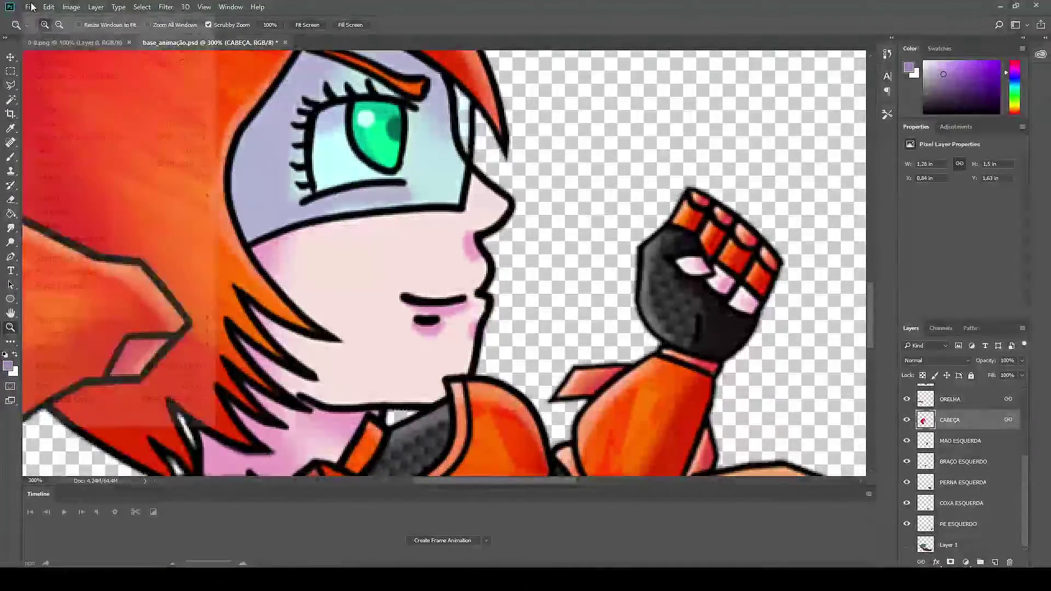
left_click(55, 164)
right_click(553, 235)
left_click(733, 386)
type("d")
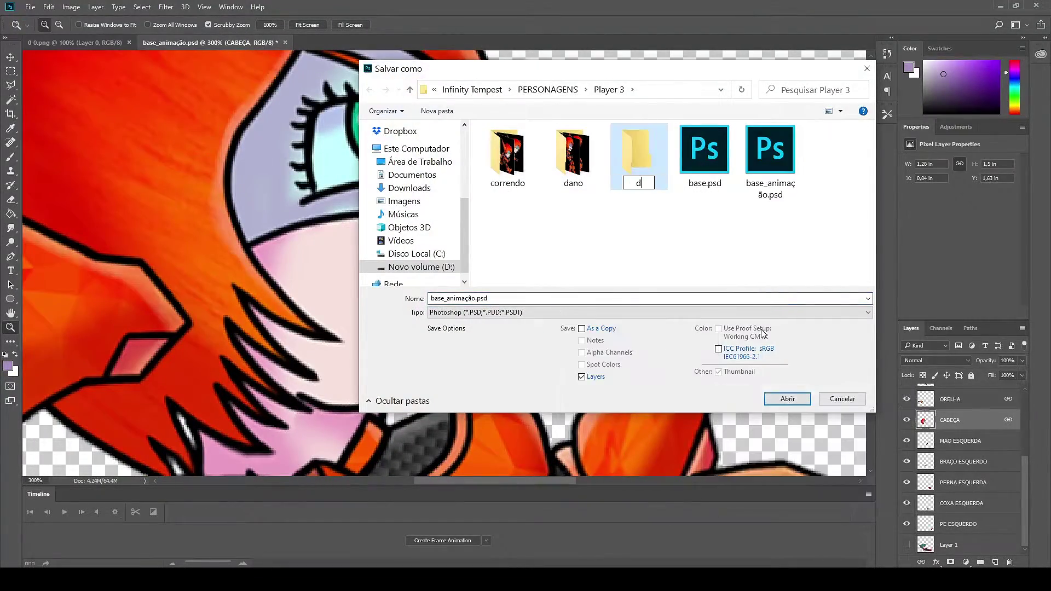
key("Return")
key("Return")
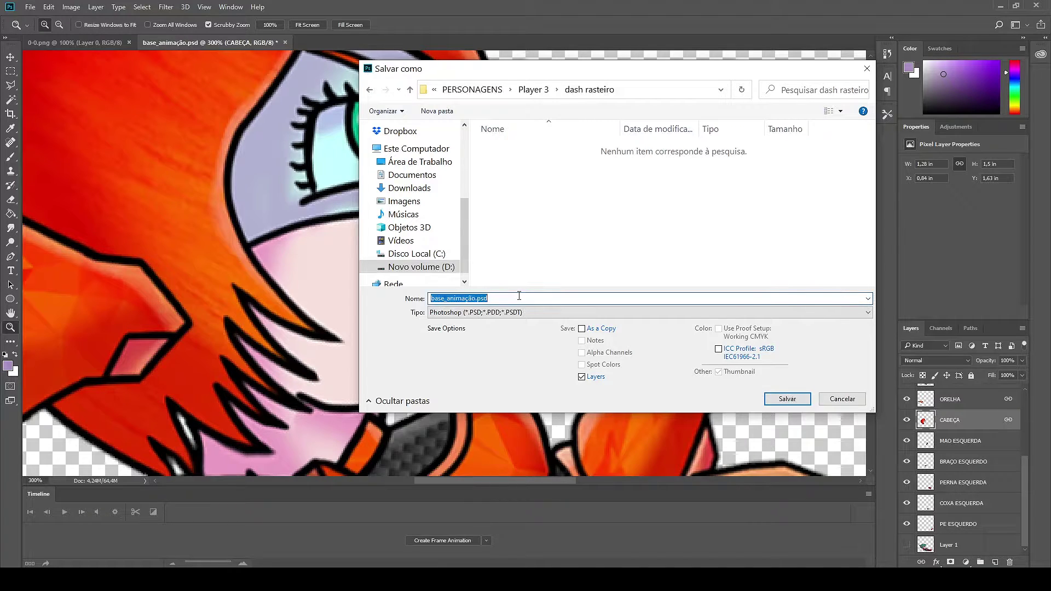
type("dash")
key("Return")
key("Return")
Paint over the old closed smile with a light pink skin-coloured brush
key("h")
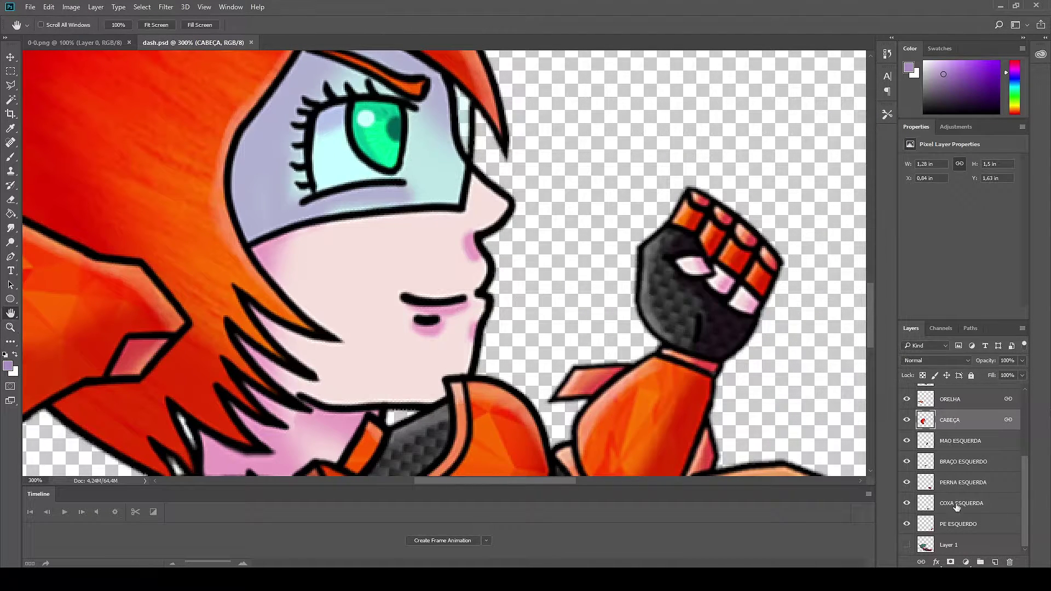
mouse_move(1021, 471)
left_mouse_down()
mouse_move(1027, 432)
mouse_move(1025, 444)
left_mouse_up()
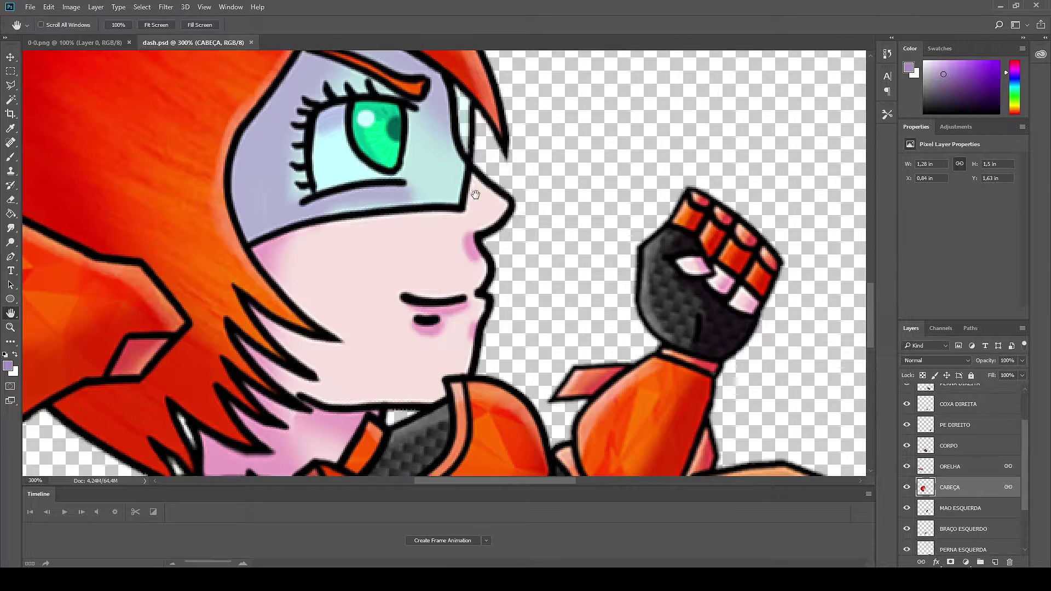
left_click(7, 366)
left_click(869, 287)
key("b")
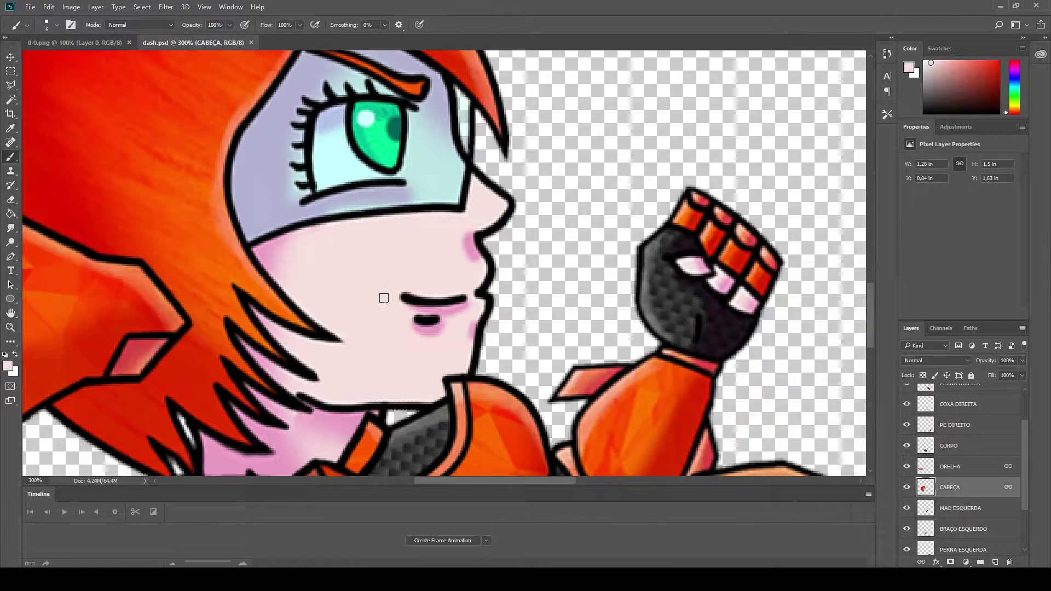
right_click(386, 299)
scroll(485, 394, "down", 3)
key("Return")
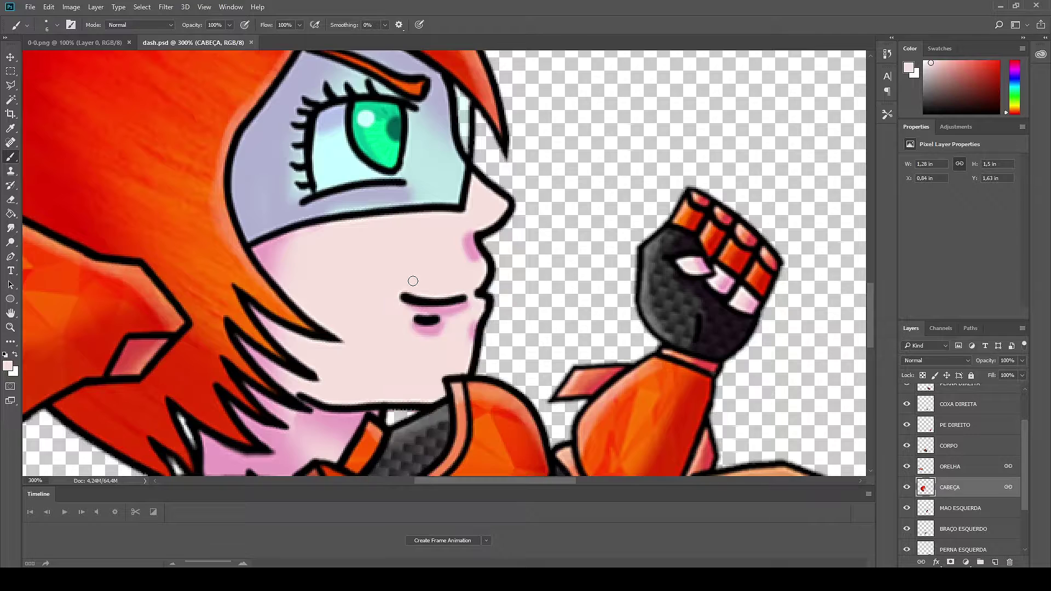
left_click(439, 320)
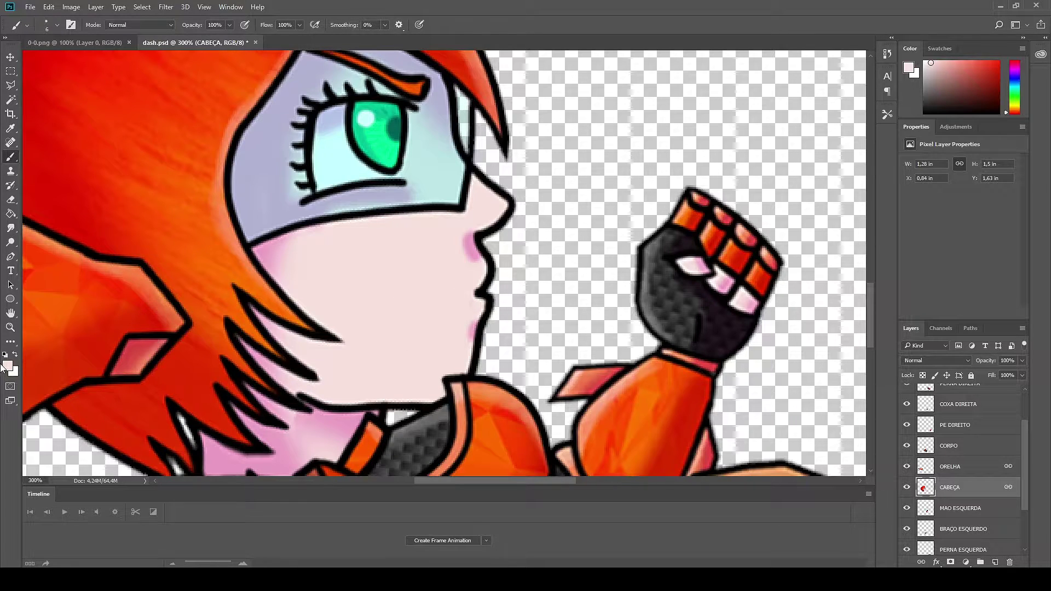
On new Layer 2, draw the open grin outline in black, then add Layer 3 beneath it
key("d")
left_click(995, 562)
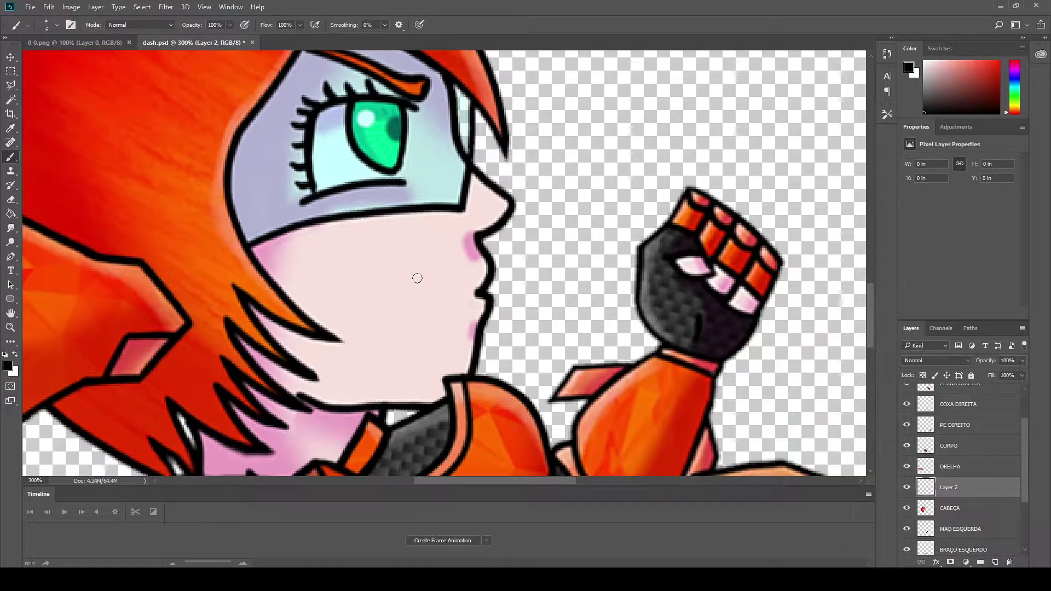
right_click(417, 294)
left_click(546, 435)
key("Return")
left_click_drag(469, 292, 391, 255)
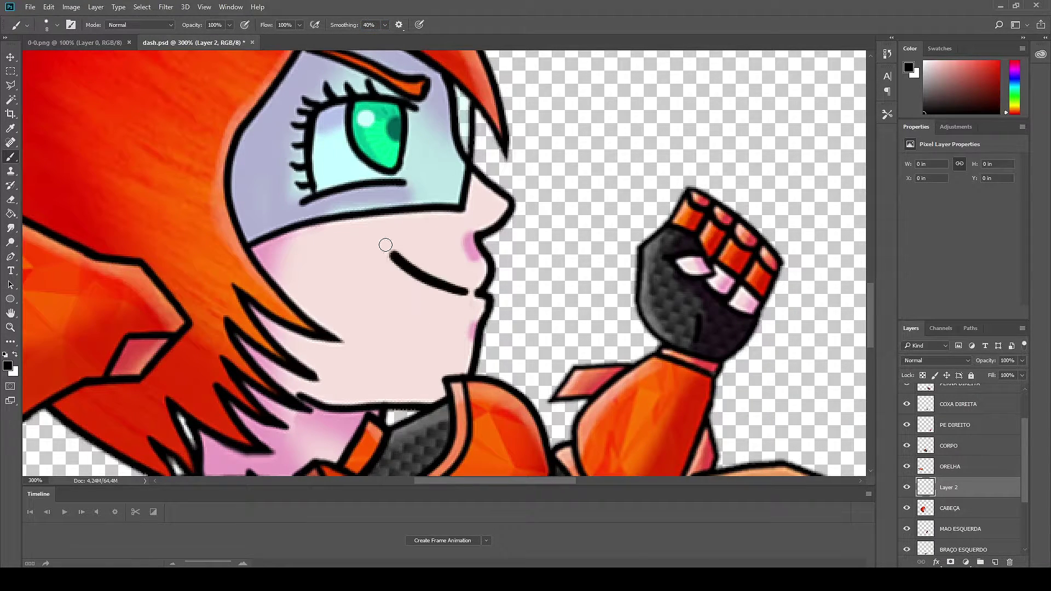
key("ctrl+z")
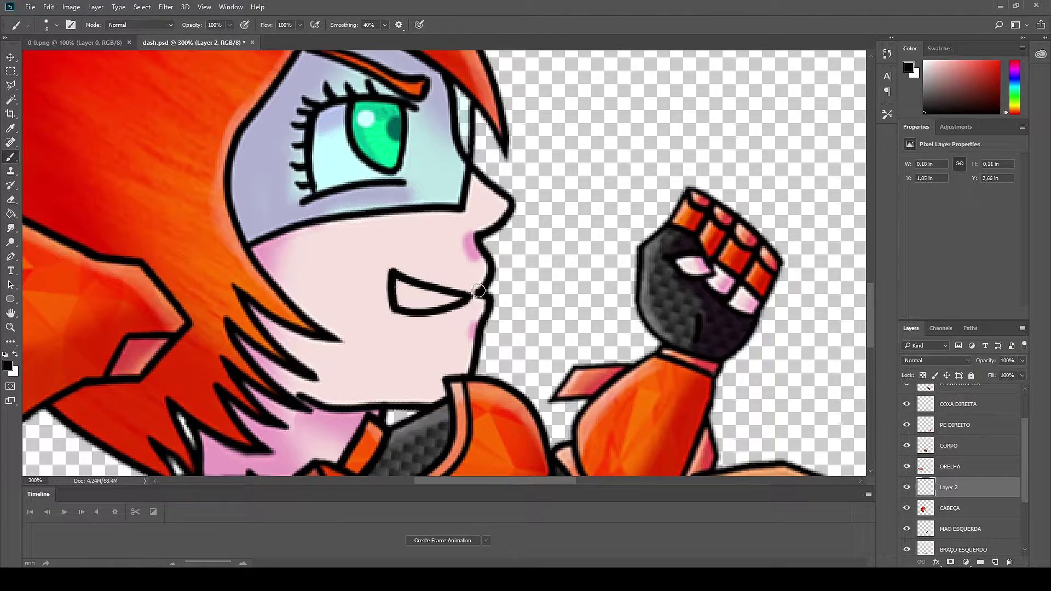
left_click_drag(402, 298, 469, 302)
key("bracketleft")
key("bracketleft")
key("bracketleft")
left_click(950, 508)
left_click(995, 563)
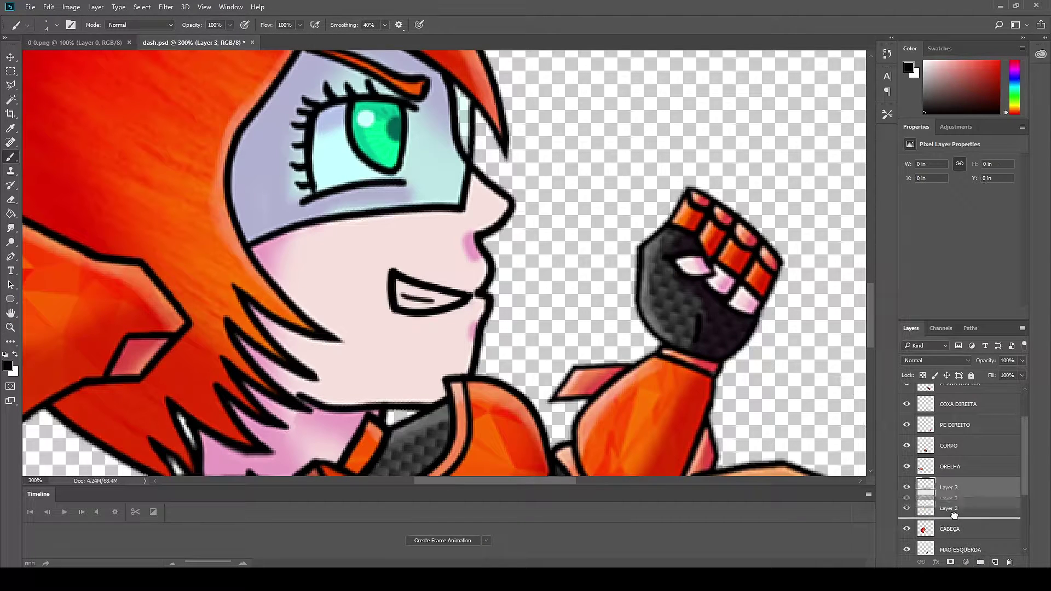
Select the inside of the mouth and fill it with white
key("l")
left_click(474, 295)
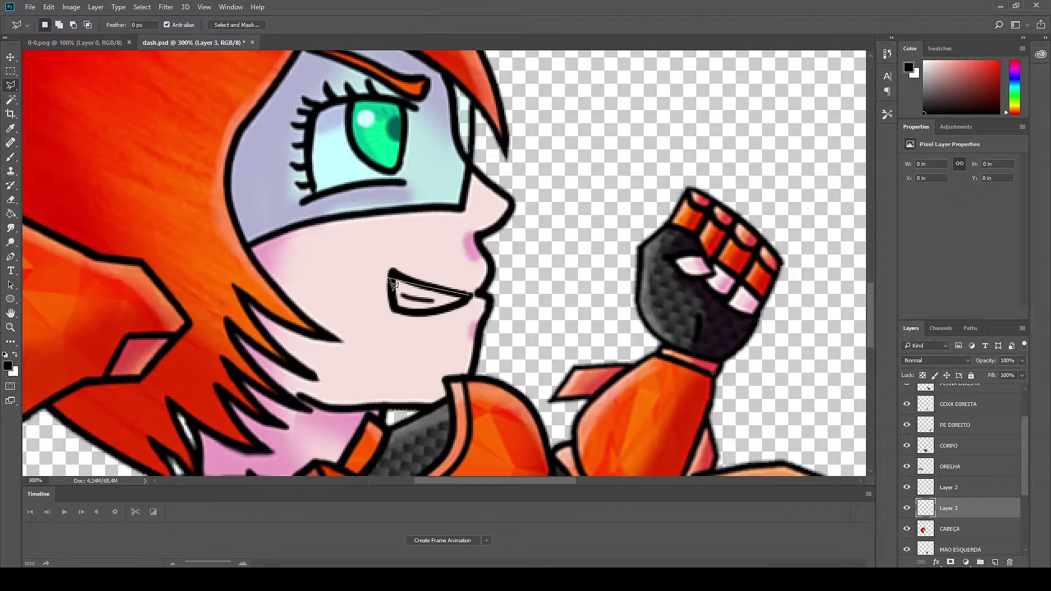
key("g")
left_click(8, 365)
left_click(621, 295)
left_click(866, 289)
left_click(453, 303)
key("ctrl+minus")
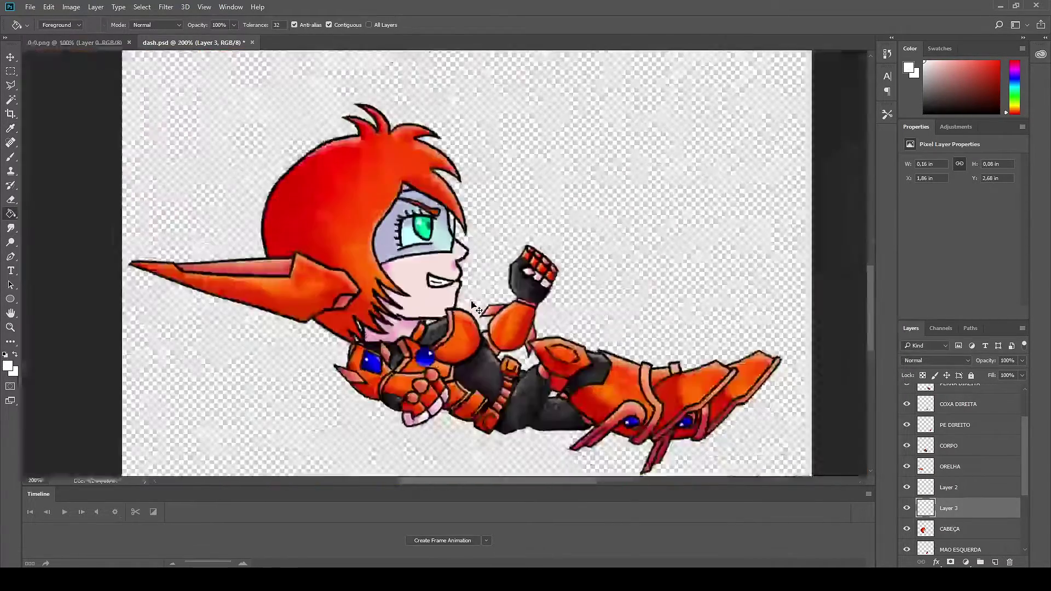
key("ctrl+minus")
key("ctrl+minus")
key("ctrl+minus")
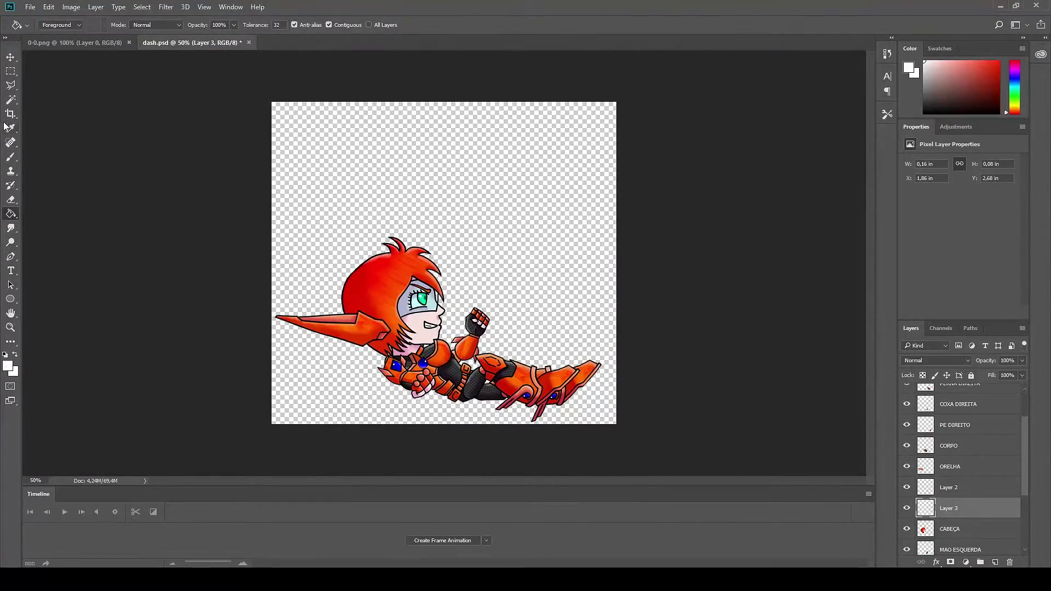
Crop the canvas's top and bottom edges closer to the character, then view the 0-0.png reference
left_click(10, 114)
left_click_drag(443, 102, 443, 134)
left_click_drag(444, 387, 445, 330)
key("Return")
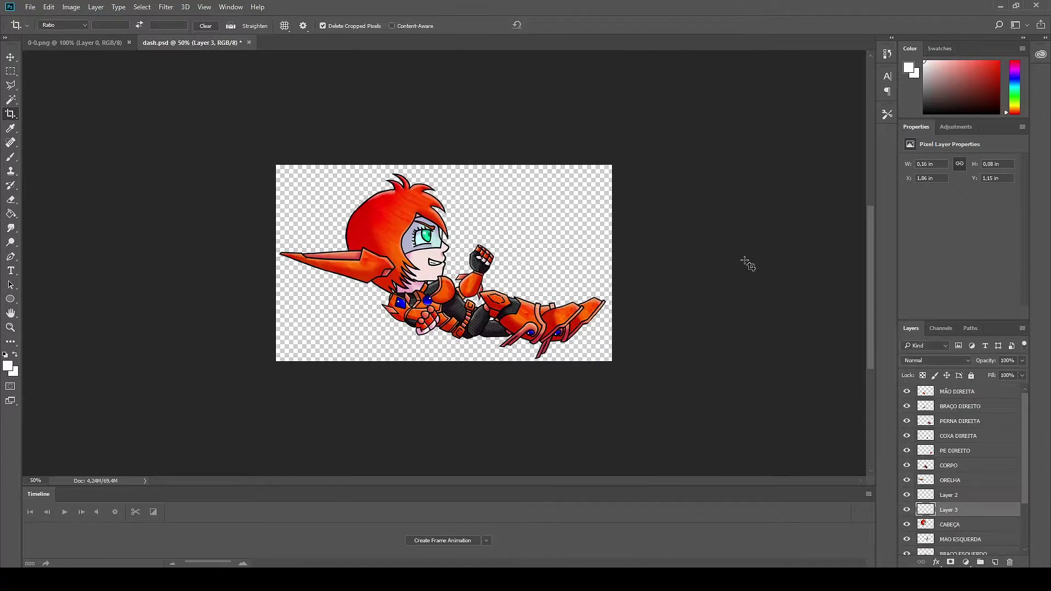
left_click(88, 42)
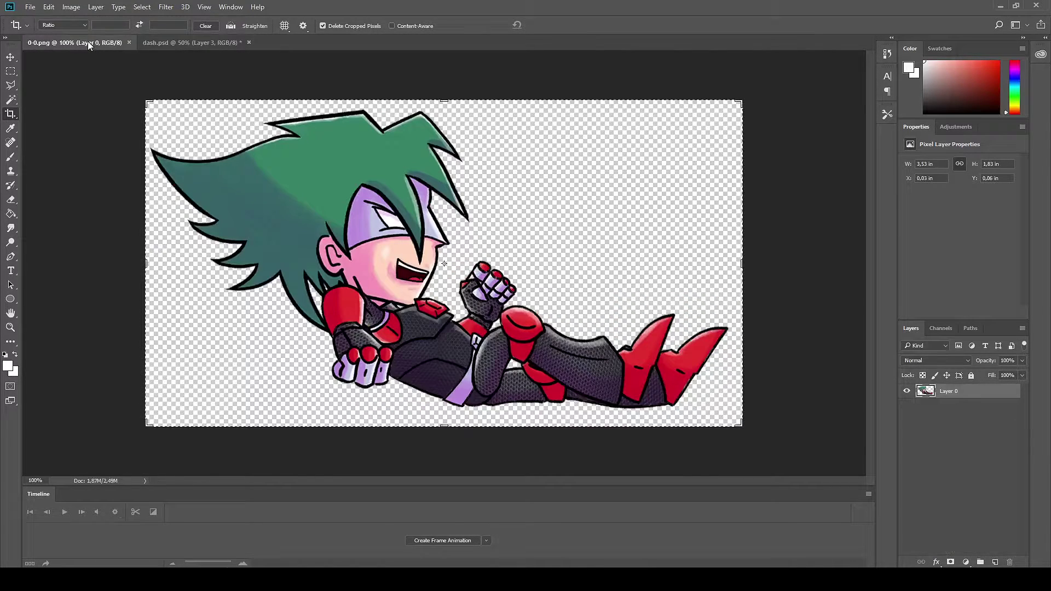
Close the photo viewer and the 0-0.png reference image, returning to dash.psd
left_click(227, 43)
key("alt+Tab")
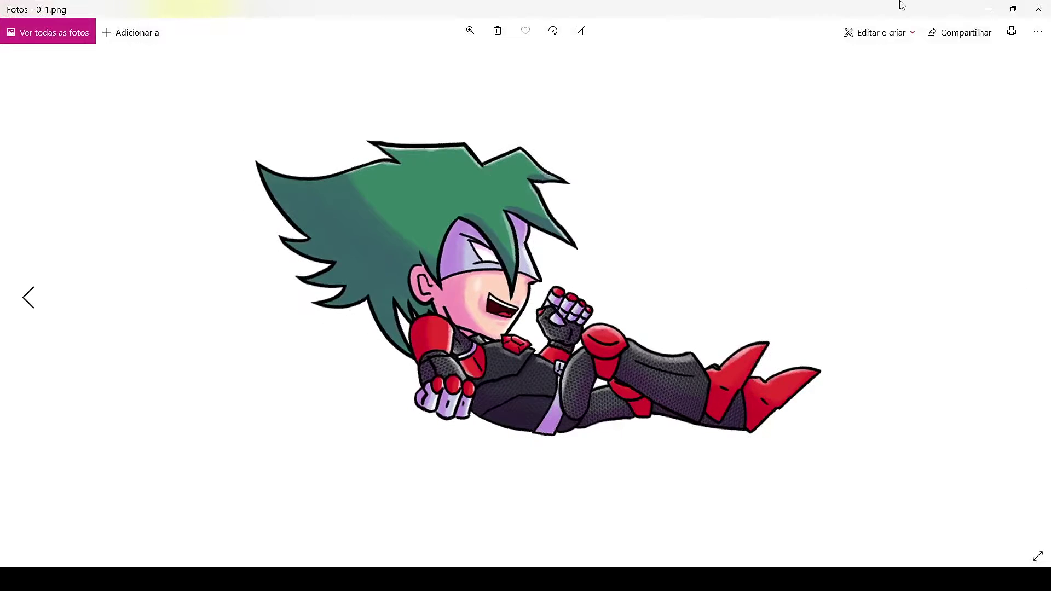
left_click(1039, 6)
key("alt+Tab")
left_click(128, 43)
Save the cropped character as PNG file 0-0.png in the dash rasteiro folder
left_click(31, 7)
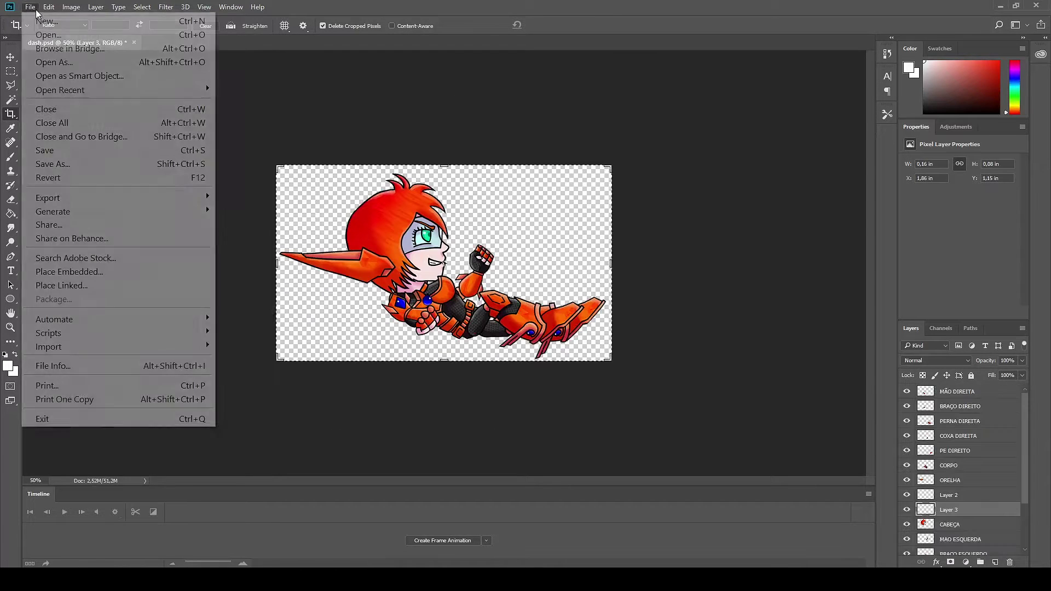
left_click(74, 161)
type("0-0")
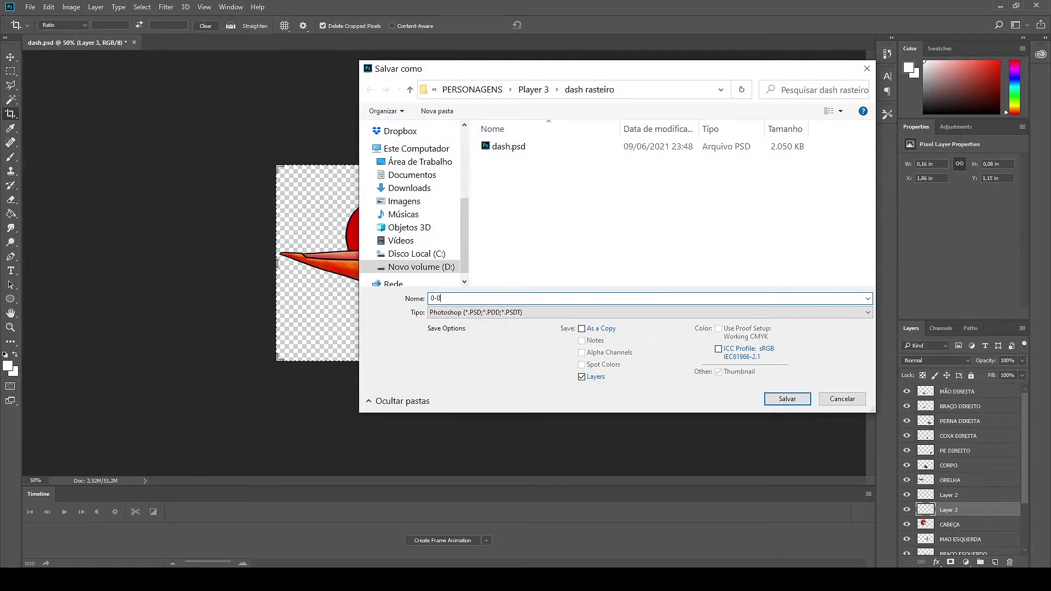
left_click(646, 312)
left_click(646, 439)
left_click(788, 399)
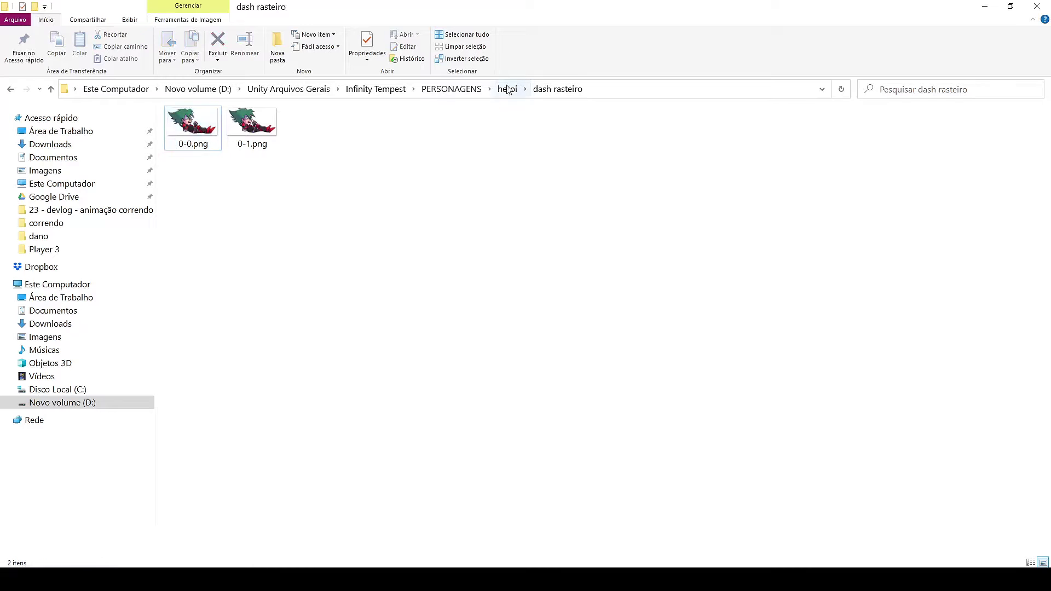
Check the dash rasteiro folder in Explorer, showing its files as extra large icons
left_click(451, 89)
double_click(570, 175)
double_click(310, 136)
right_click(256, 157)
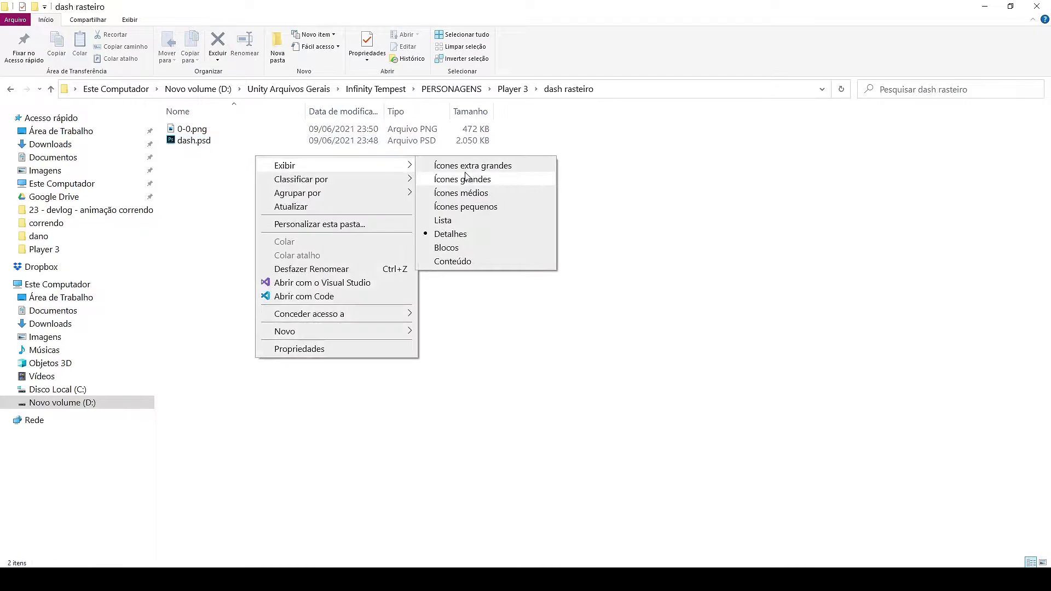
left_click(466, 178)
right_click(364, 176)
left_click(574, 181)
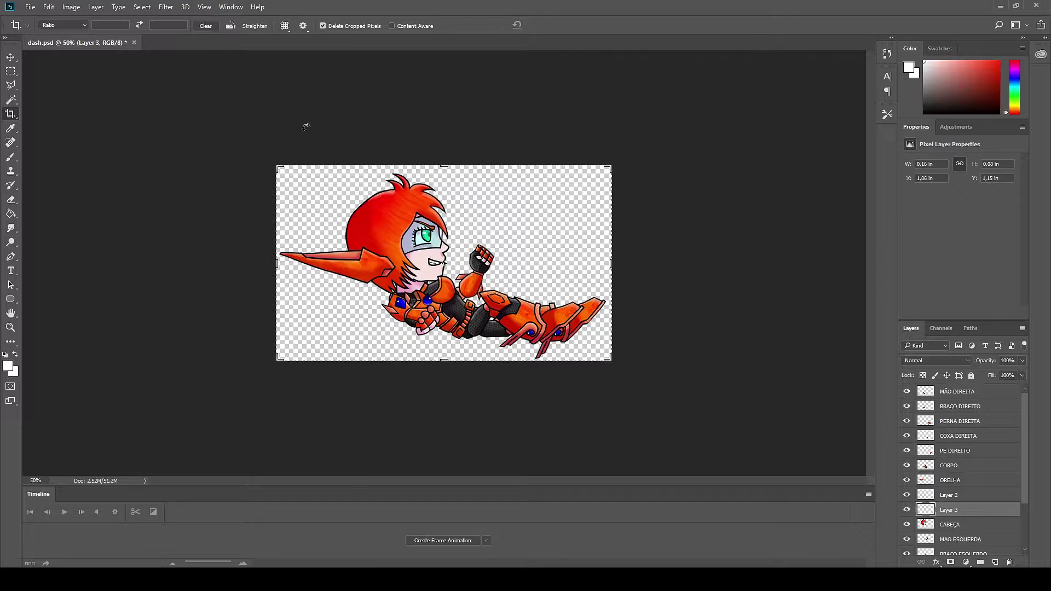
Close dash.psd and open the 0-0.png frame for editing
key("ctrl+w")
key("n")
left_click(30, 6)
left_click(55, 34)
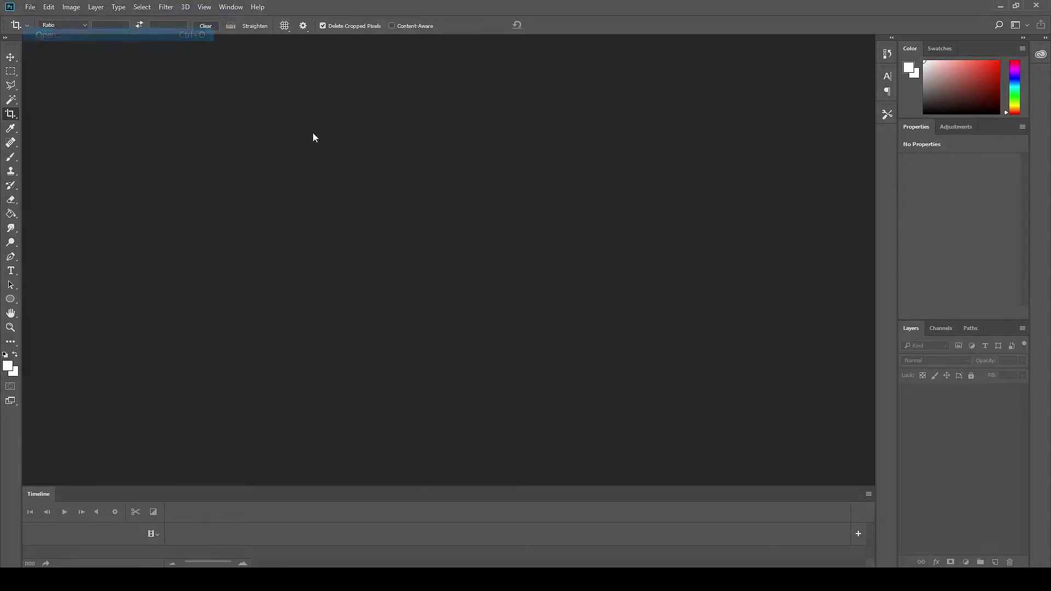
double_click(563, 148)
Puppet Warp the character, shifting the head, raising the body and bending the tail
left_click(49, 6)
left_click(72, 272)
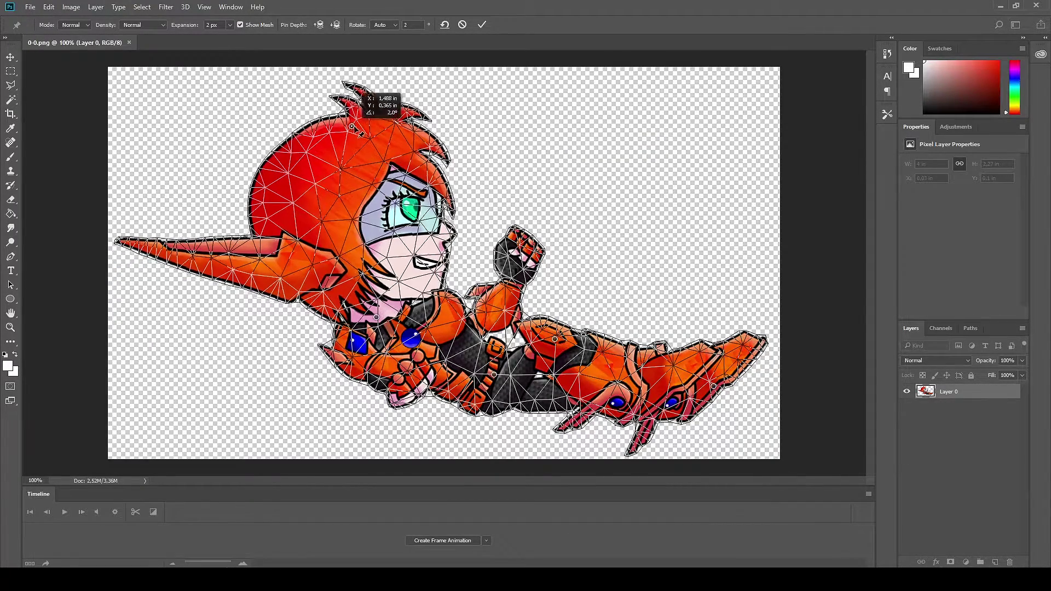
left_click_drag(357, 125, 365, 122)
left_click_drag(494, 374, 500, 377)
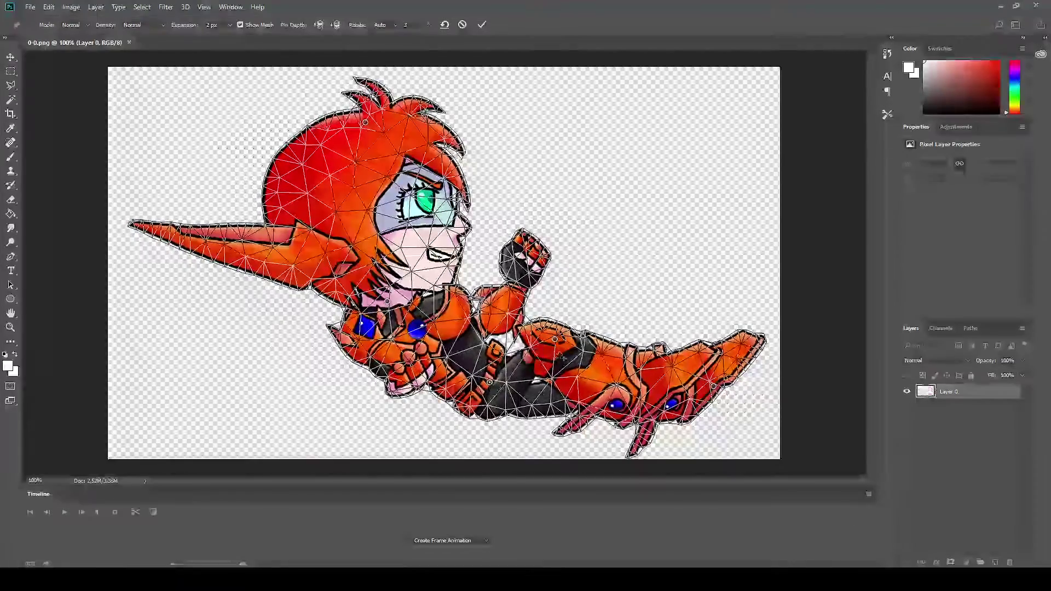
left_click_drag(555, 339, 557, 327)
left_click_drag(713, 387, 713, 395)
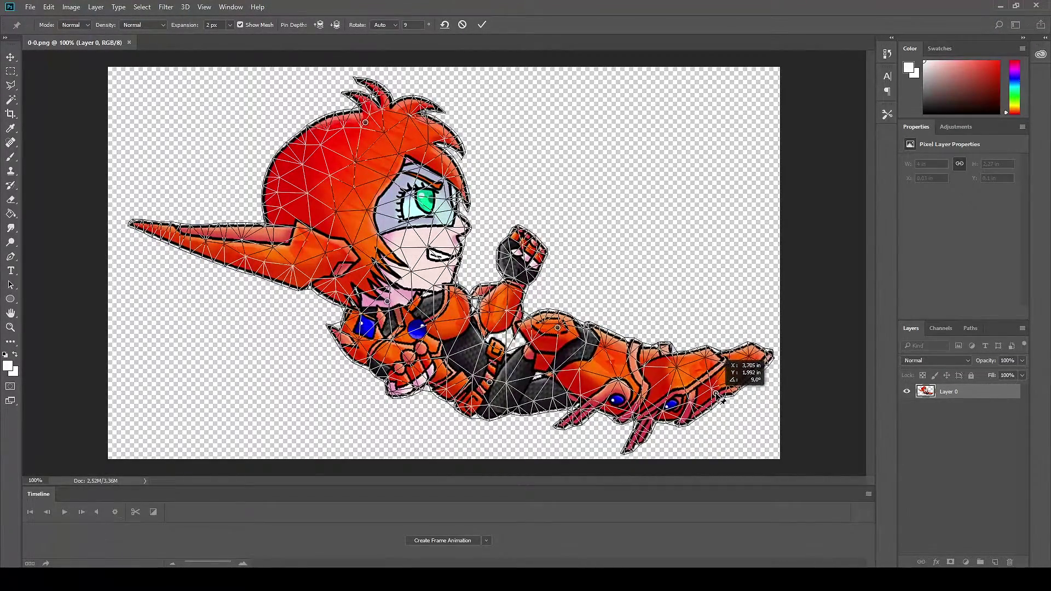
left_click_drag(557, 327, 557, 317)
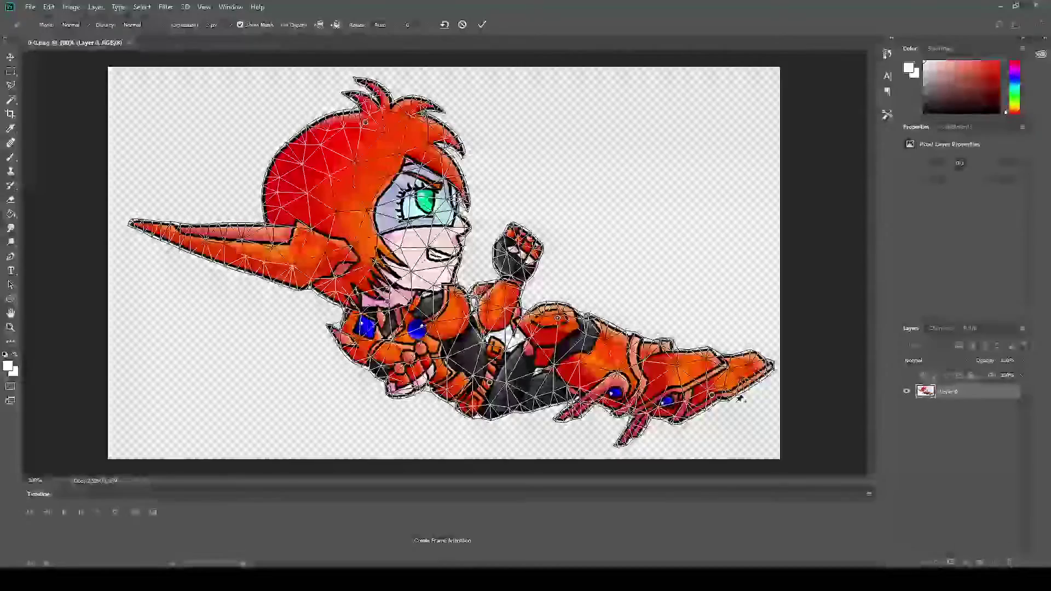
left_click_drag(712, 395, 719, 404)
Pin the fist and arm, pull the fist up-right to bend the arm, and commit the warp
left_click(524, 249)
left_click(493, 310)
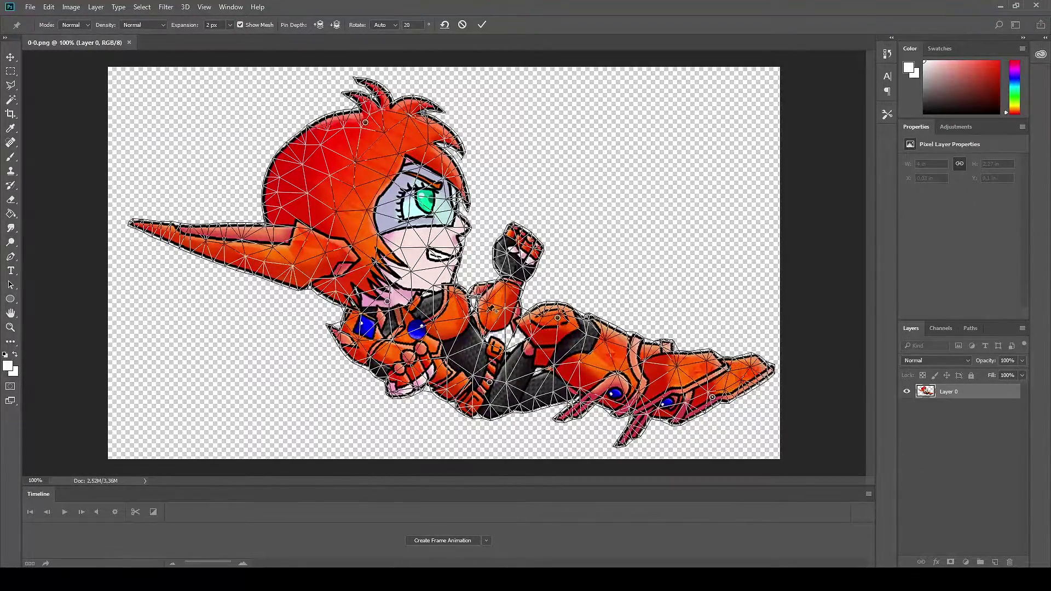
left_click_drag(524, 249, 542, 254)
key("Return")
Save the reposed frame as 0-1.png in the dash rasteiro folder
key("c")
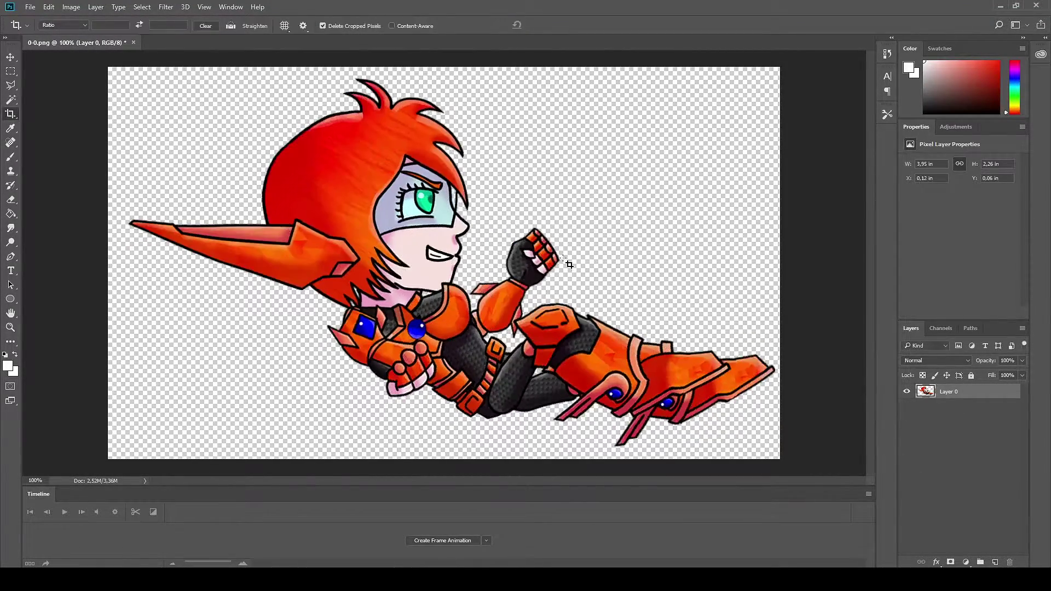
left_click(28, 7)
left_click(186, 164)
type("0-1")
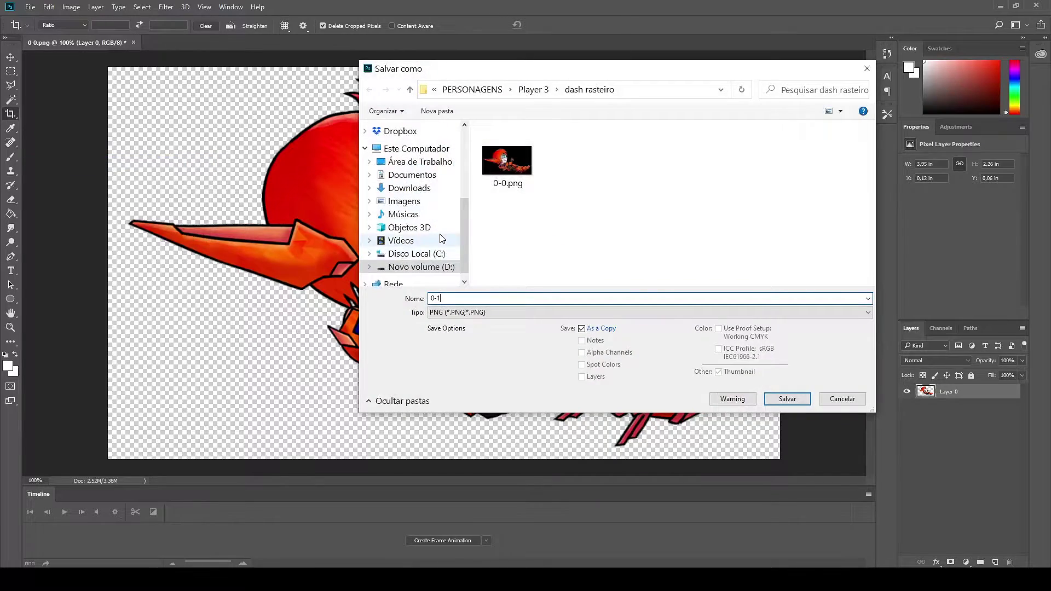
key("Return")
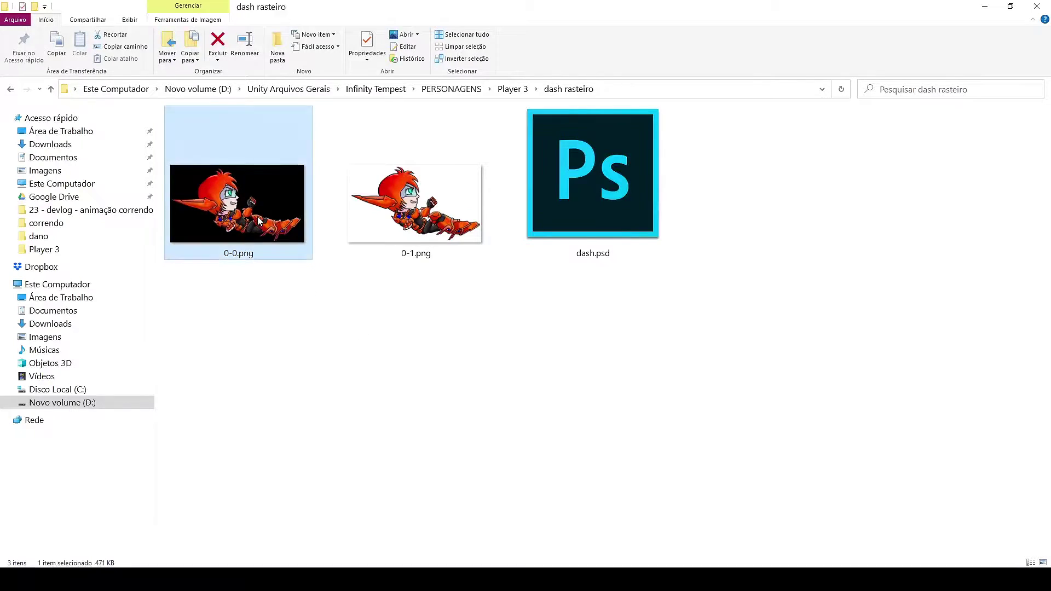
Preview frames 0-0.png and 0-1.png in the image viewer
key("Return")
key("Right")
key("Left")
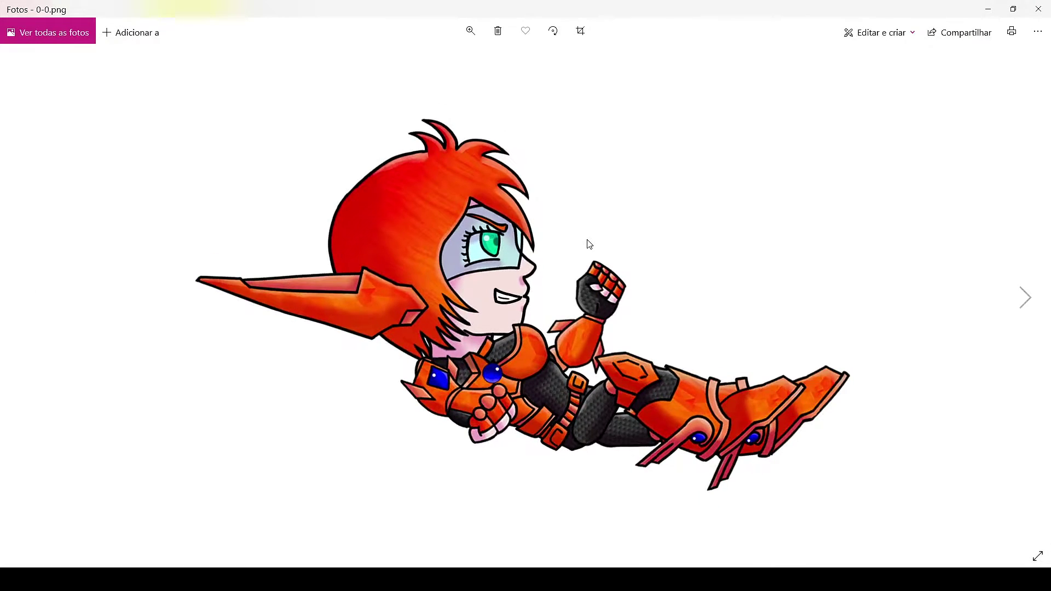
key("Right")
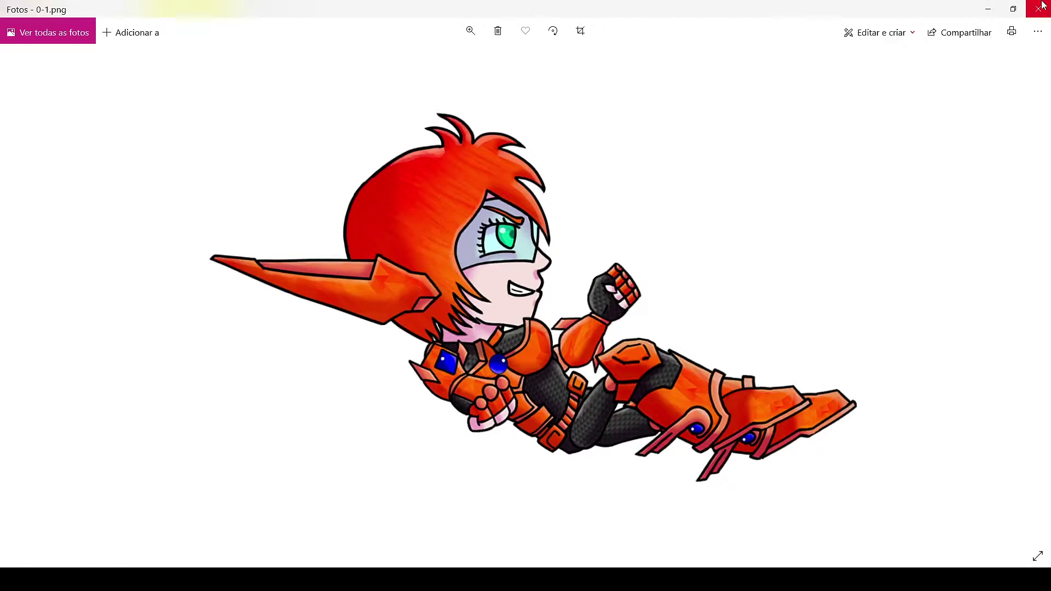
left_click(1043, 6)
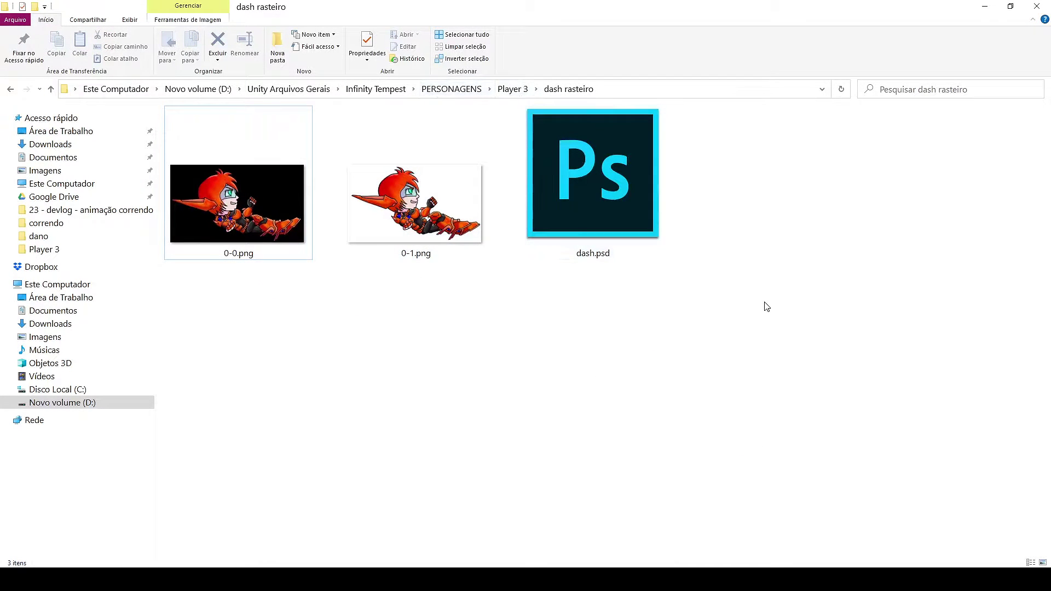
Browse Garota's pulando/subindo folder and preview her rising jump frame 0-0.png
left_click(512, 89)
right_click(391, 207)
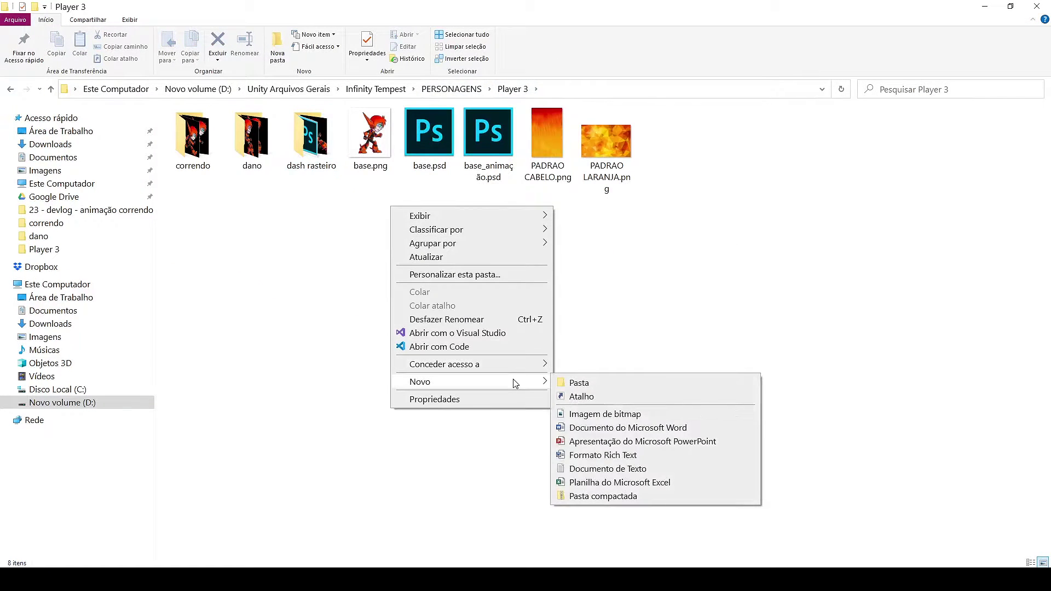
left_click(452, 88)
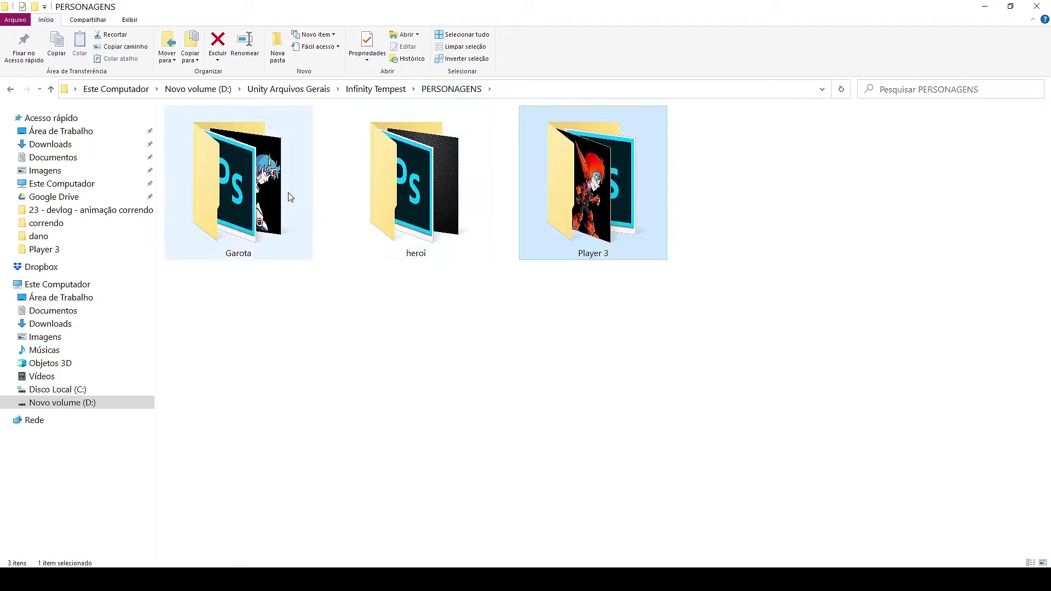
double_click(301, 208)
double_click(378, 153)
right_click(411, 159)
left_click(504, 170)
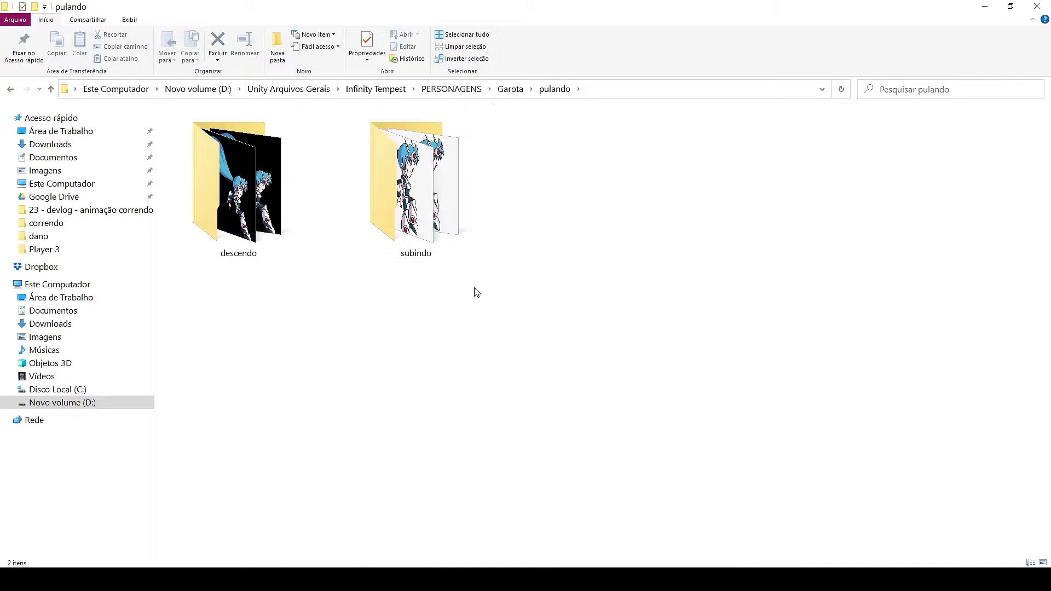
double_click(429, 221)
double_click(192, 134)
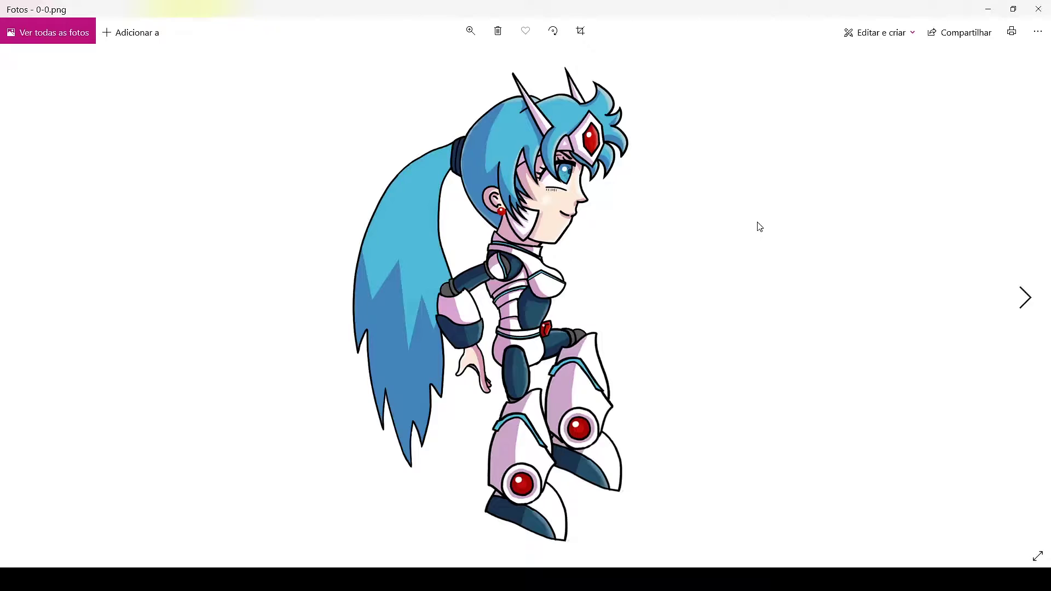
left_click(1038, 10)
Open the heroi character's pulando subindo folder and preview its 0-0.png frame
left_click(552, 89)
left_click(452, 89)
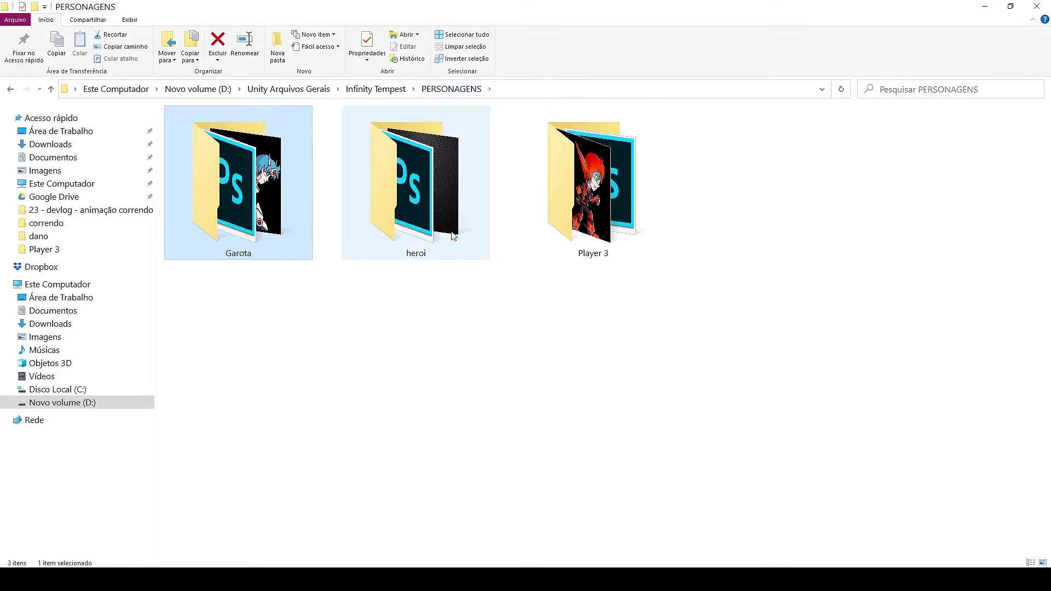
double_click(453, 235)
double_click(548, 137)
double_click(192, 134)
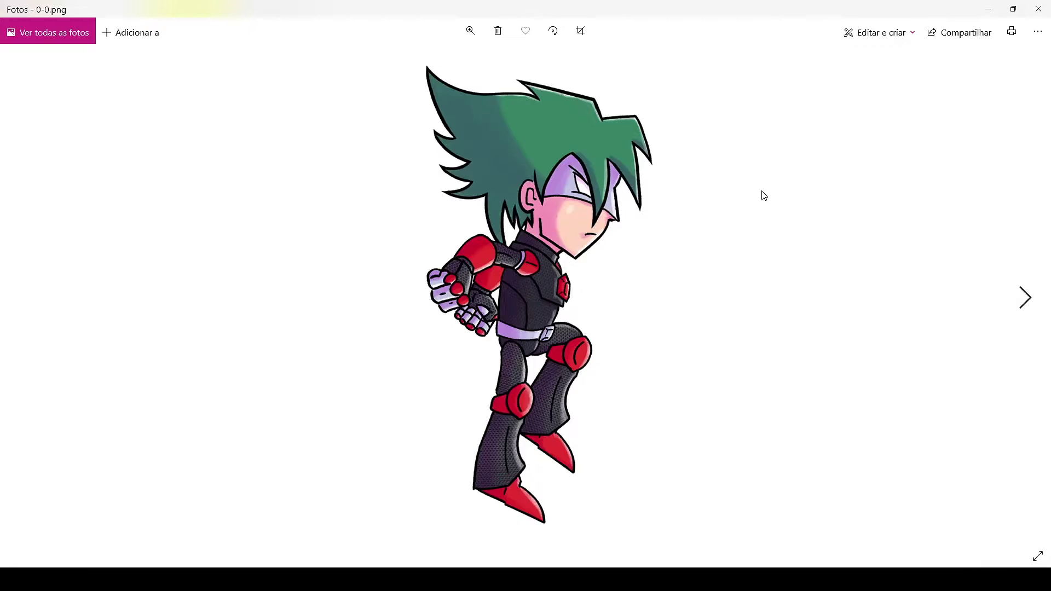
left_click(1043, 10)
Create a new pulando folder inside Player 3
left_click(507, 89)
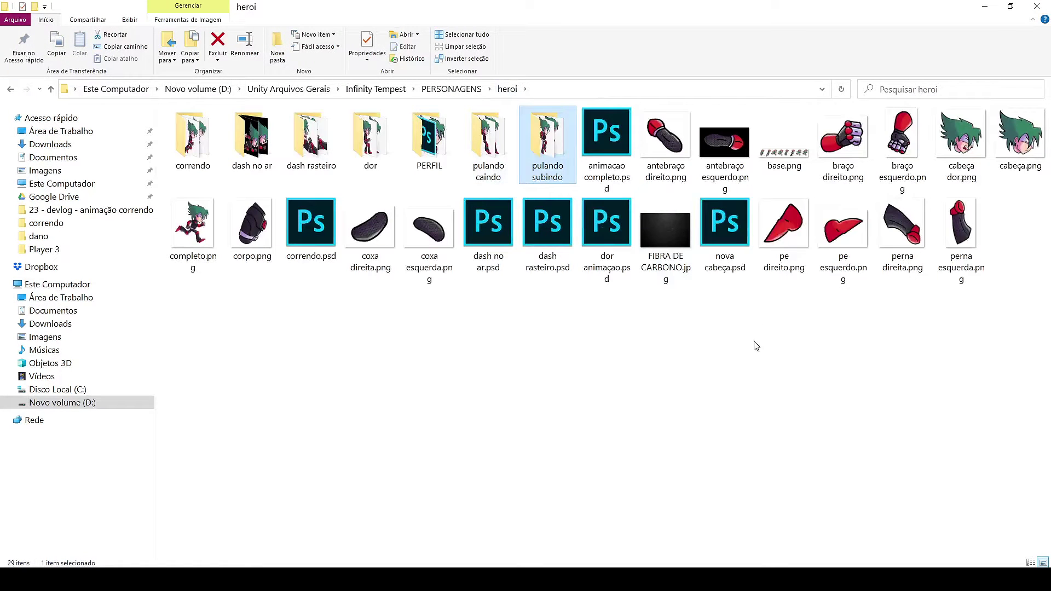
key("alt+Left")
double_click(598, 211)
right_click(529, 229)
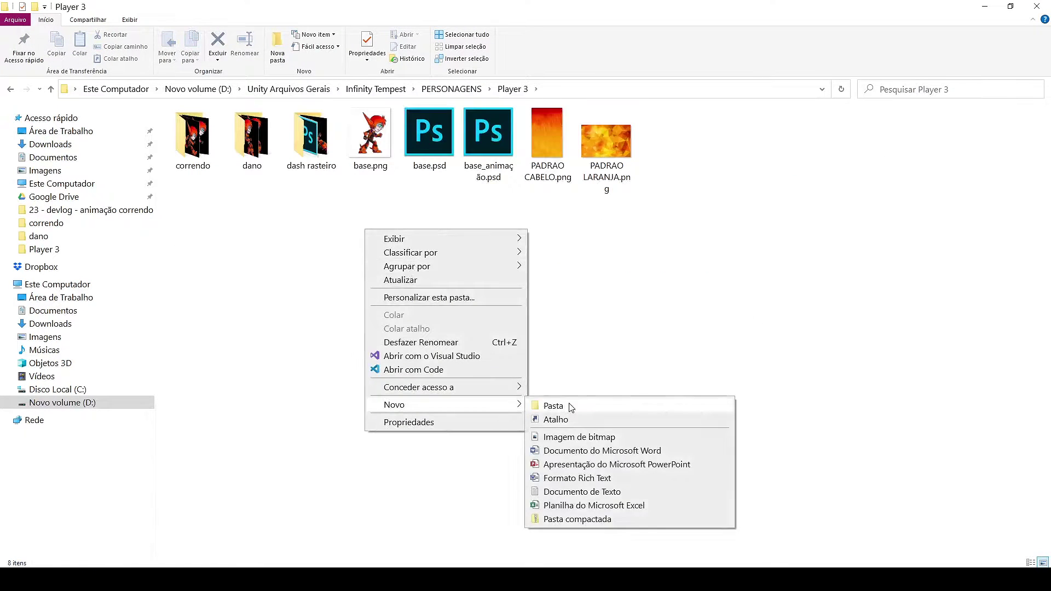
left_click(570, 408)
type("pulando")
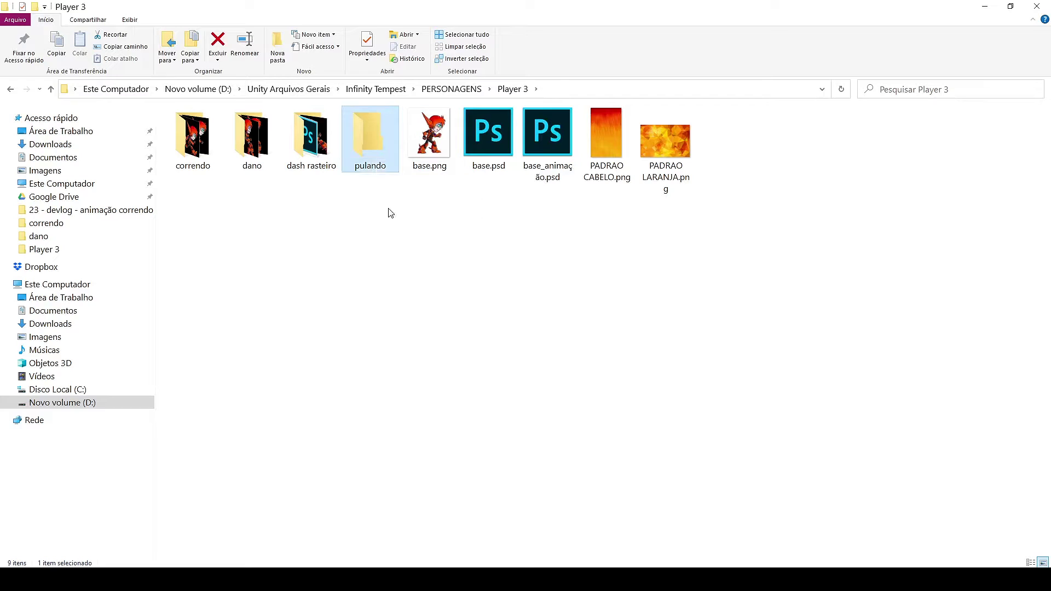
Add subindo and descendo subfolders inside pulando, then return to PERSONAGENS
double_click(378, 153)
right_click(436, 249)
left_click(629, 423)
type("subindo")
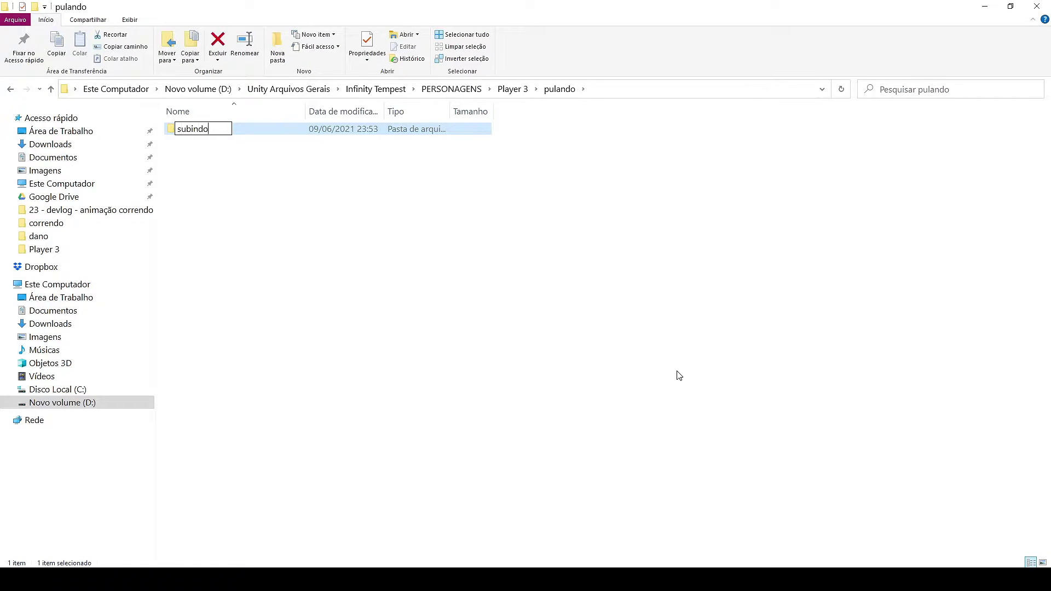
right_click(408, 267)
left_click(623, 448)
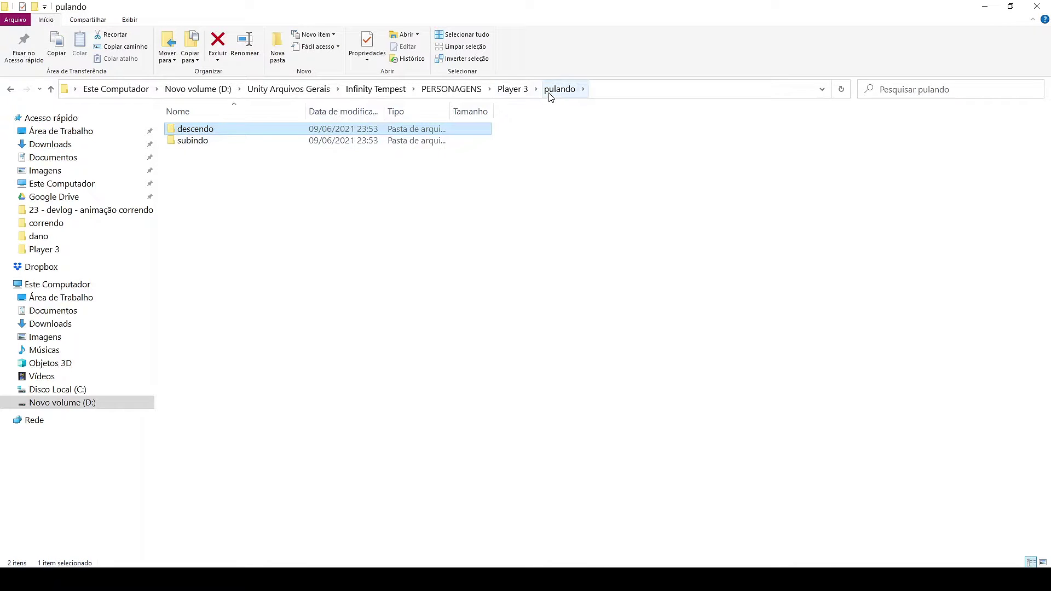
left_click(471, 95)
Open the hero's pulando subindo 0-0.png in Photoshop to check it, then close both documents
double_click(413, 182)
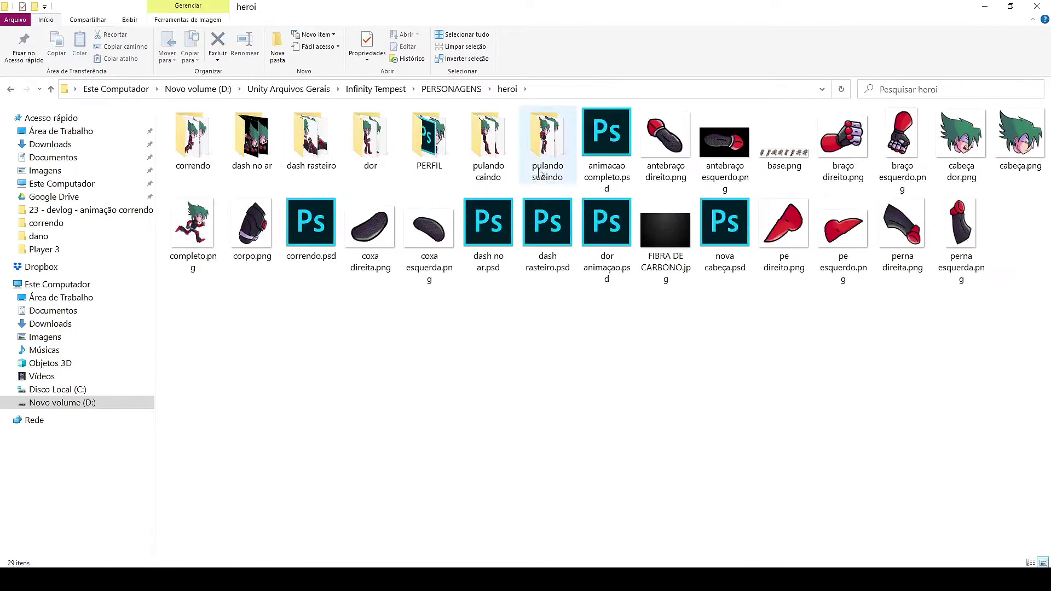
double_click(547, 142)
right_click(211, 136)
left_click(492, 371)
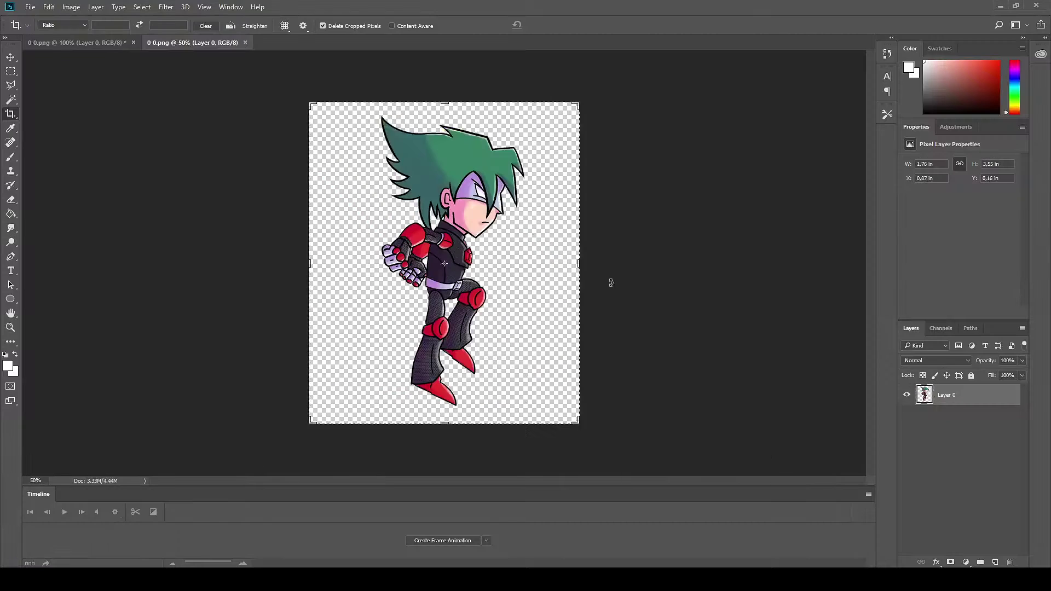
left_click(245, 43)
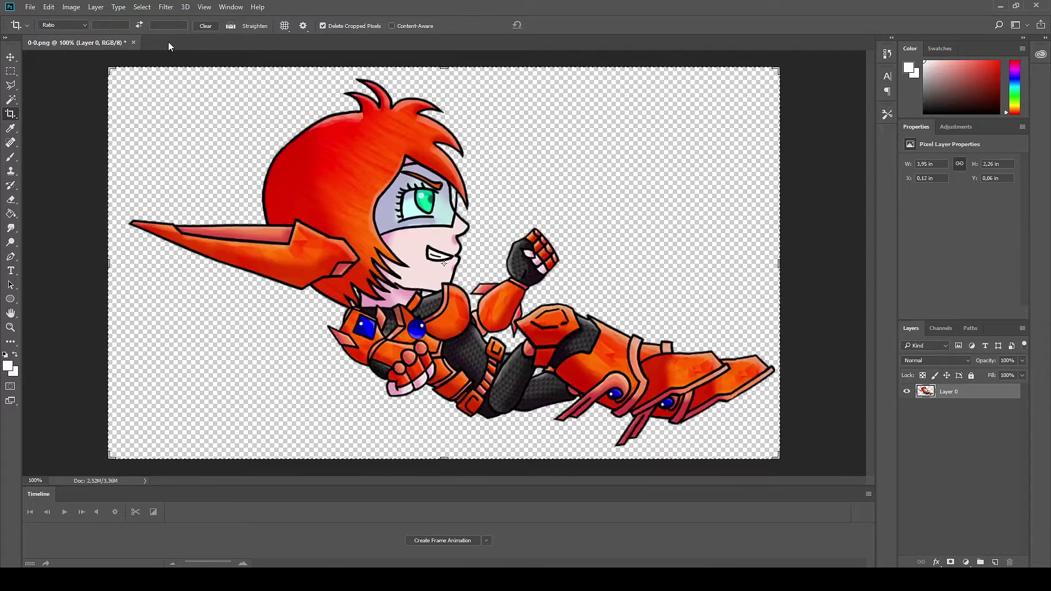
left_click(133, 42)
Browse to Player 3's empty subindo folder, then back to the hero's pulando subindo folder
key("alt+Tab")
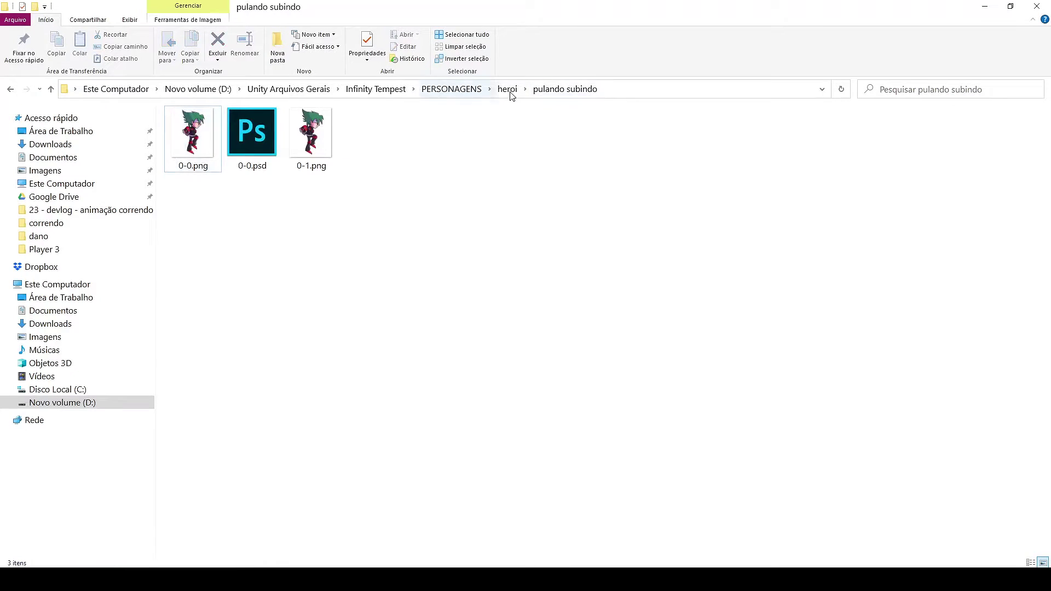
left_click(451, 89)
double_click(586, 164)
double_click(267, 147)
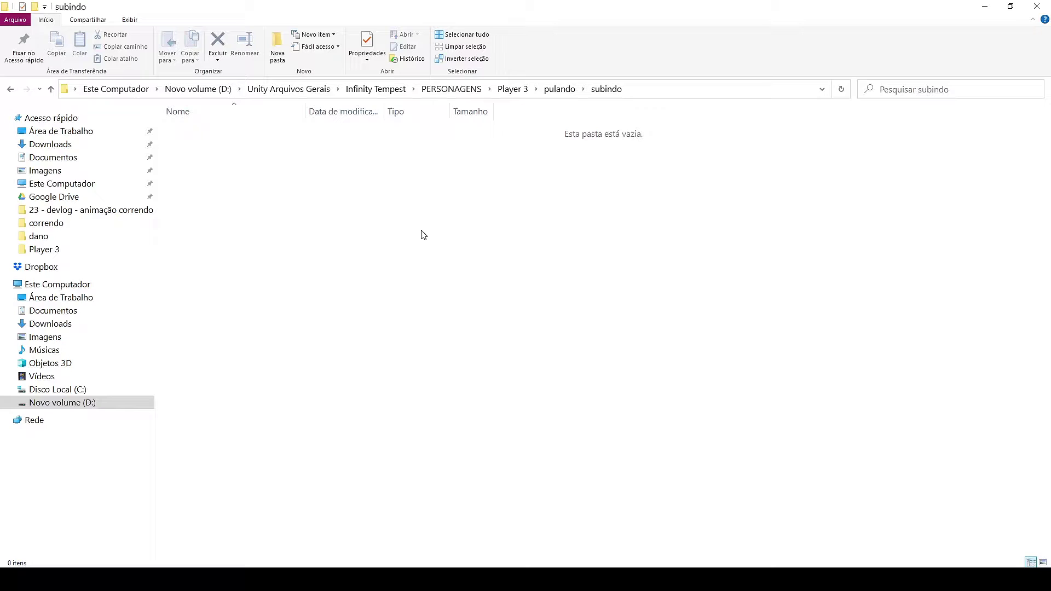
left_click(452, 89)
double_click(444, 186)
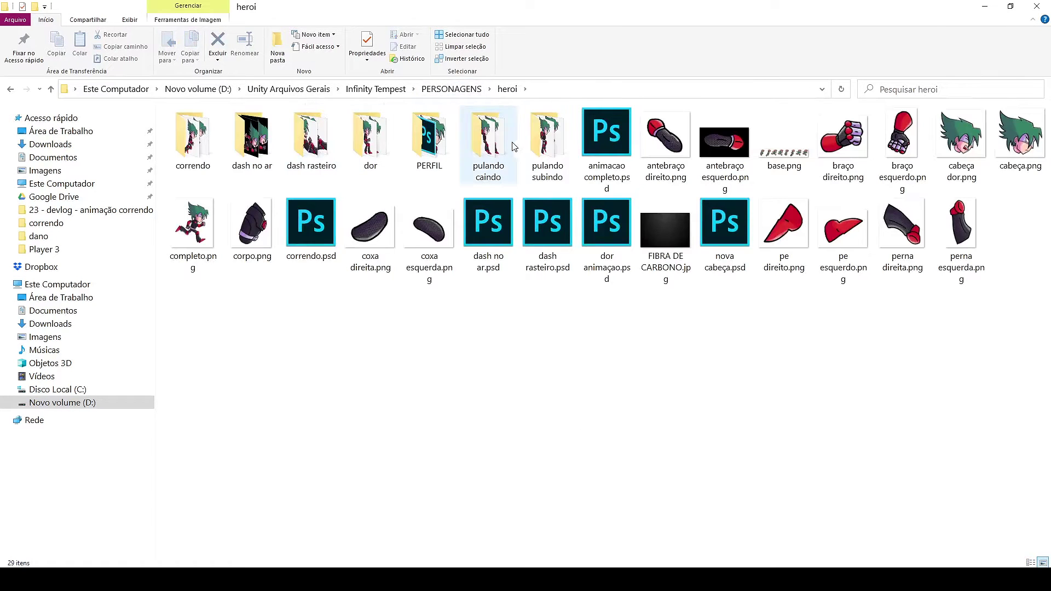
double_click(547, 140)
Open Player 3\pulando\subindo and show its files as extra large icons
left_click(452, 89)
double_click(549, 164)
left_click(368, 163)
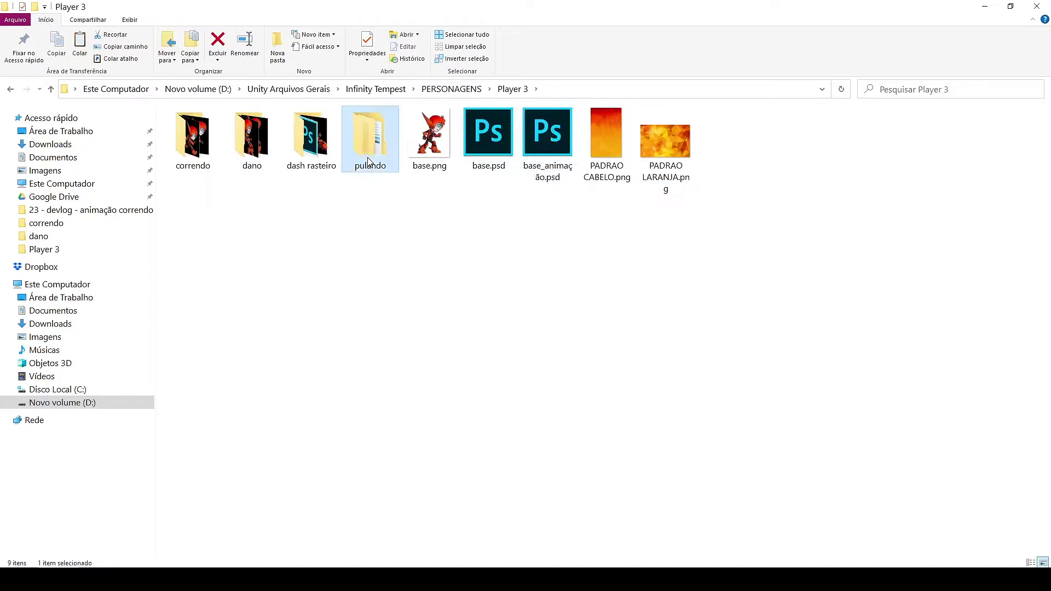
double_click(368, 162)
double_click(188, 137)
right_click(408, 256)
left_click(602, 256)
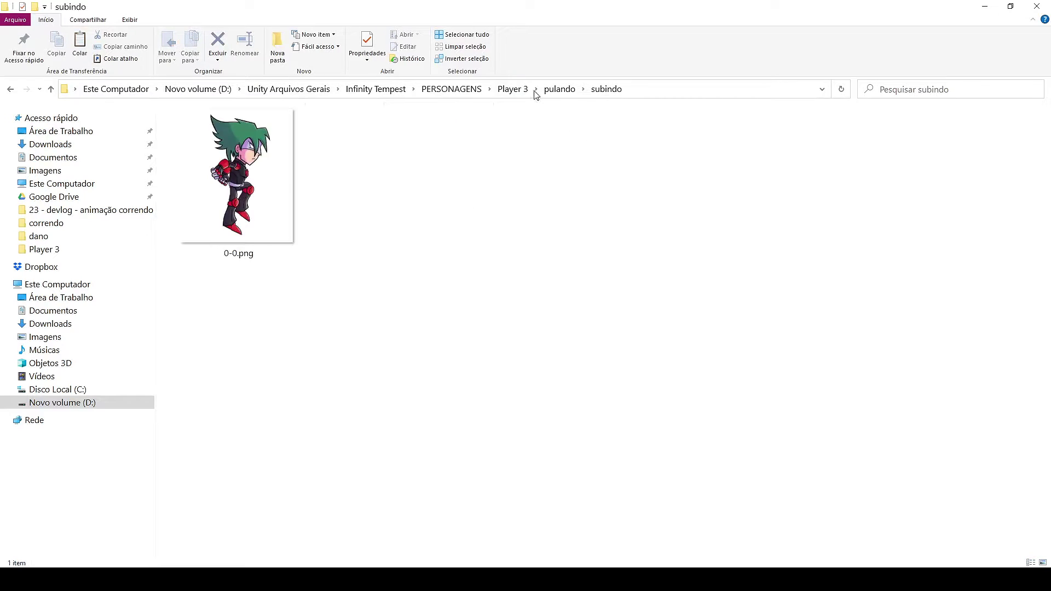
Select base_animação.psd in Player 3 and bring it into the subindo folder
left_click(512, 89)
left_click(550, 156)
double_click(368, 143)
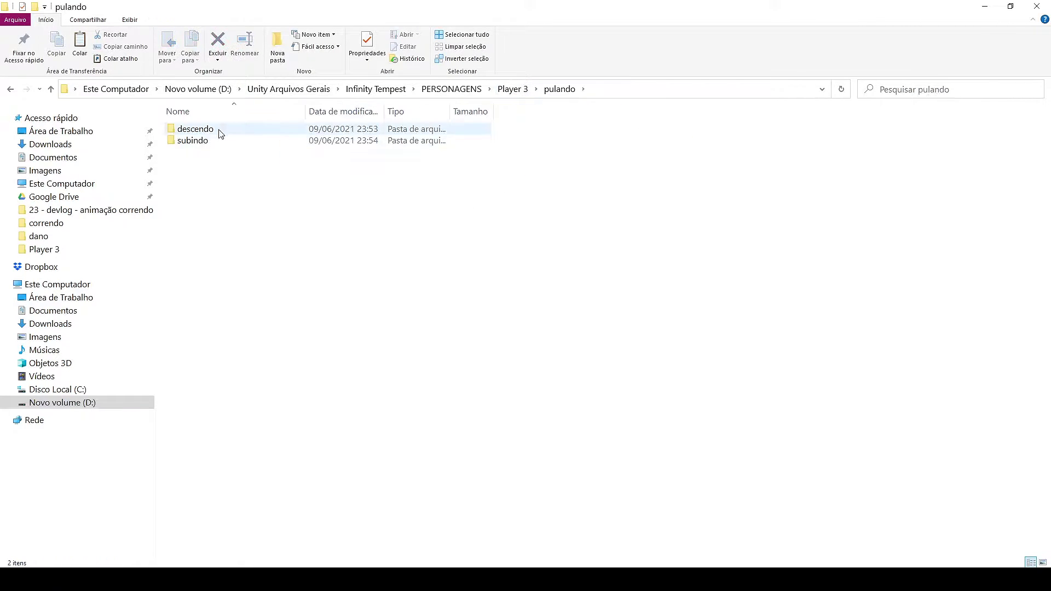
double_click(221, 134)
left_click(560, 89)
double_click(192, 140)
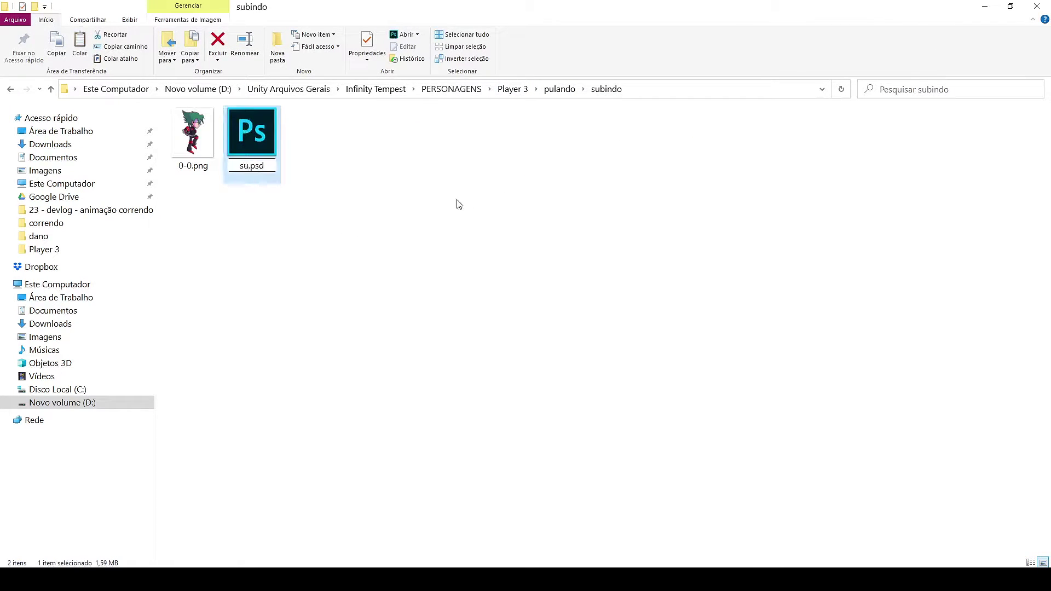
left_click(340, 584)
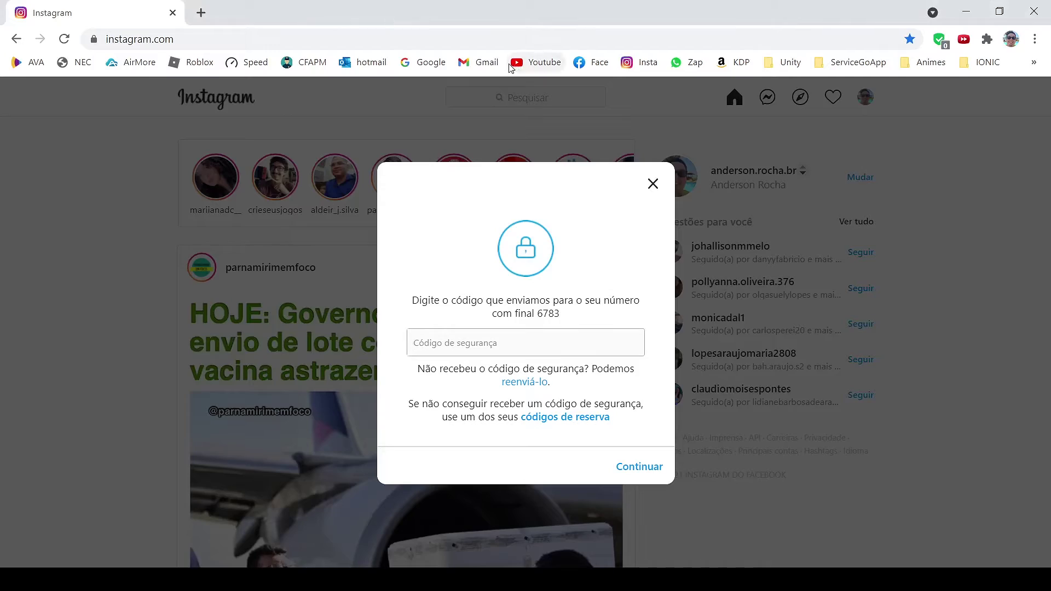
Open YouTube from the Chrome bookmark and play the Back To The 80's synthwave video
left_click(529, 69)
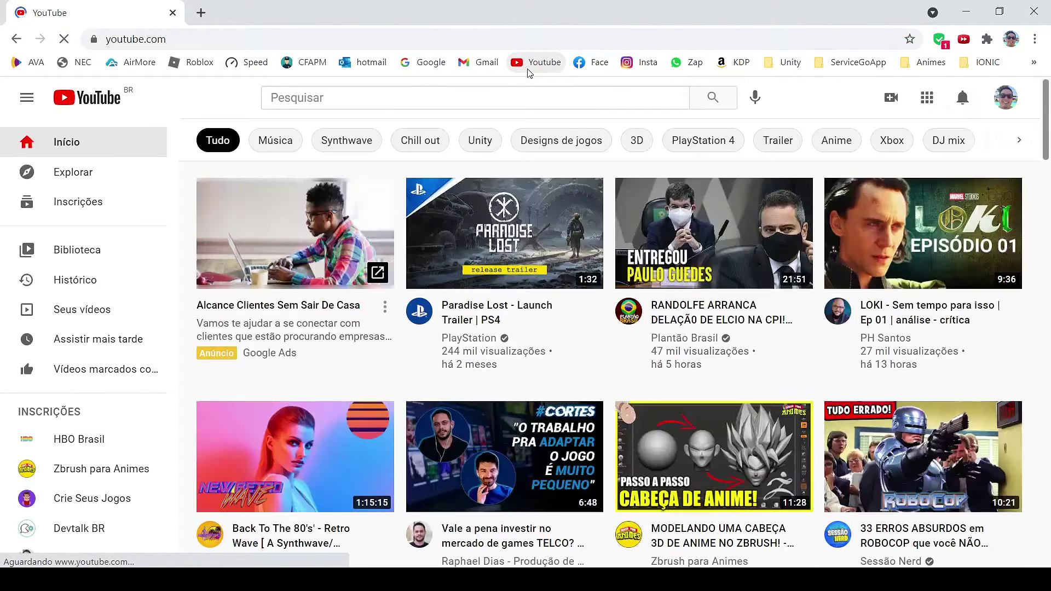
scroll(548, 225, "down", 3)
scroll(480, 249, "down", 2)
scroll(480, 249, "up", 5)
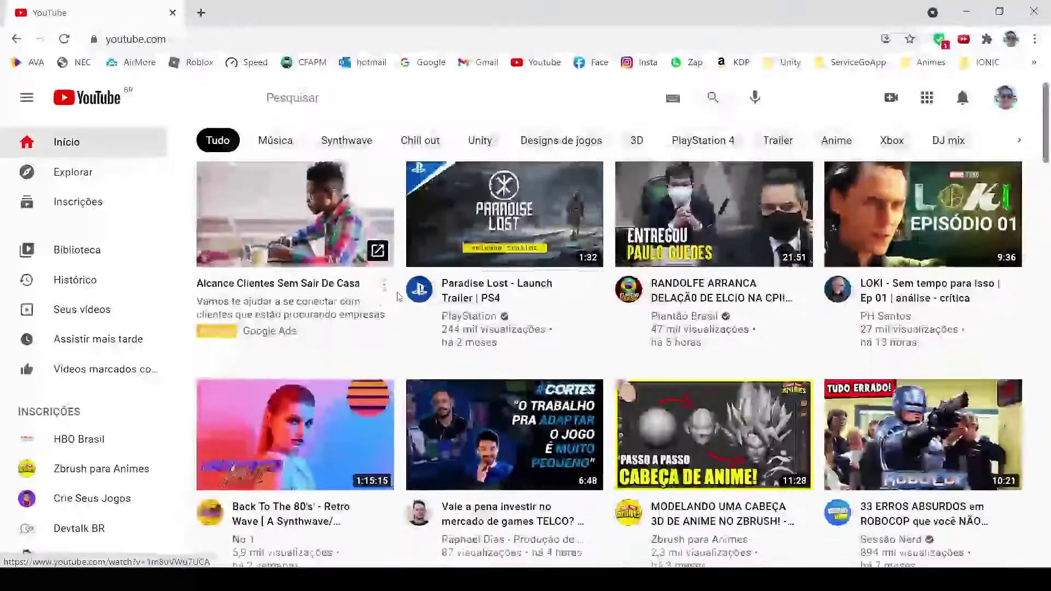
left_click(295, 438)
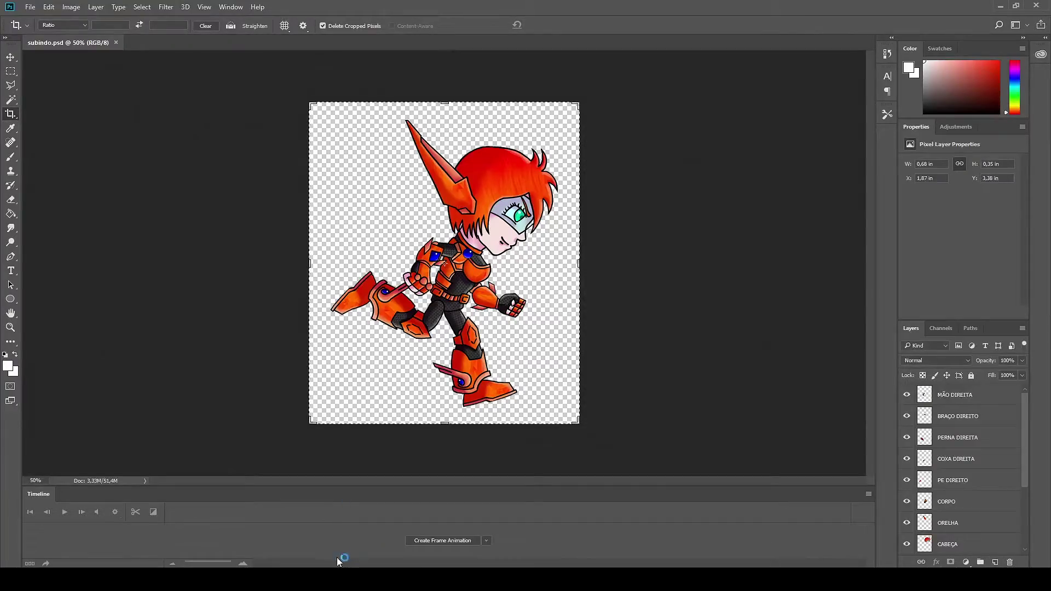
Paste the green-haired character from 0-0.png into subindo.psd as a new layer
scroll(979, 520, "down", 5)
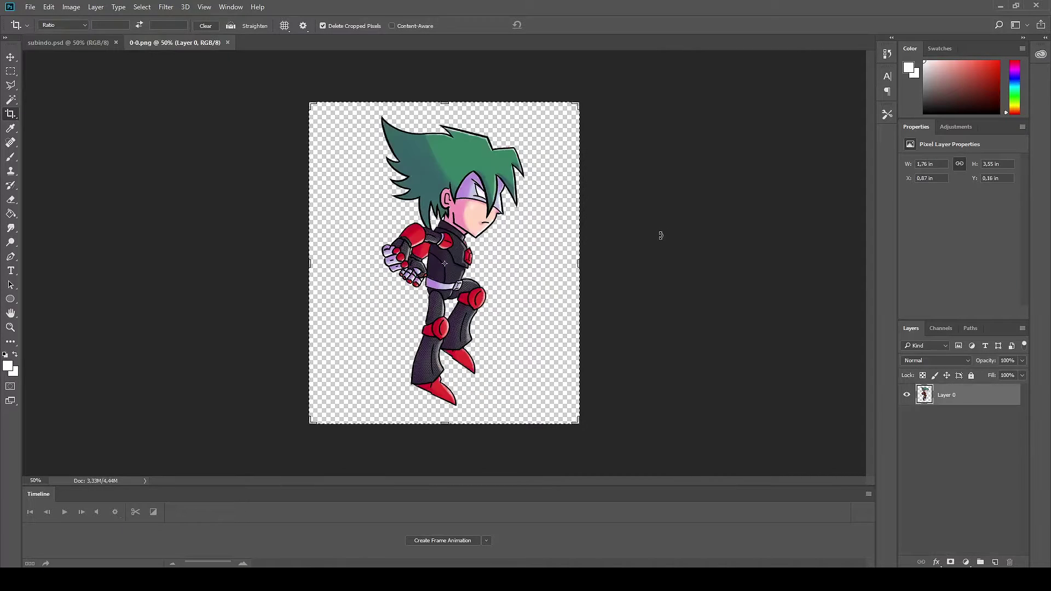
left_click(68, 43)
key("ctrl+v")
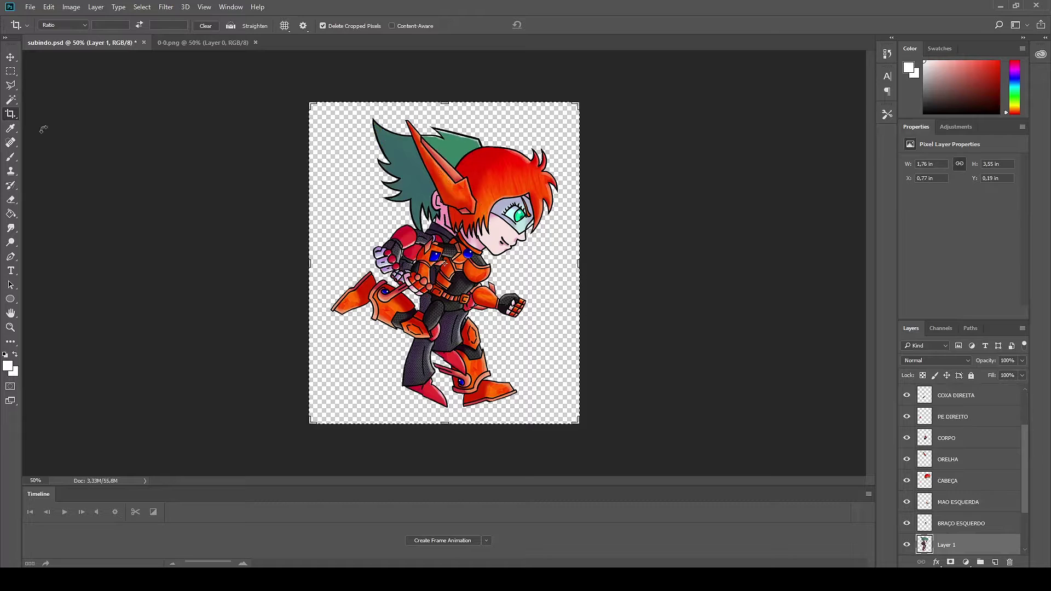
left_click(11, 58)
left_click(174, 158)
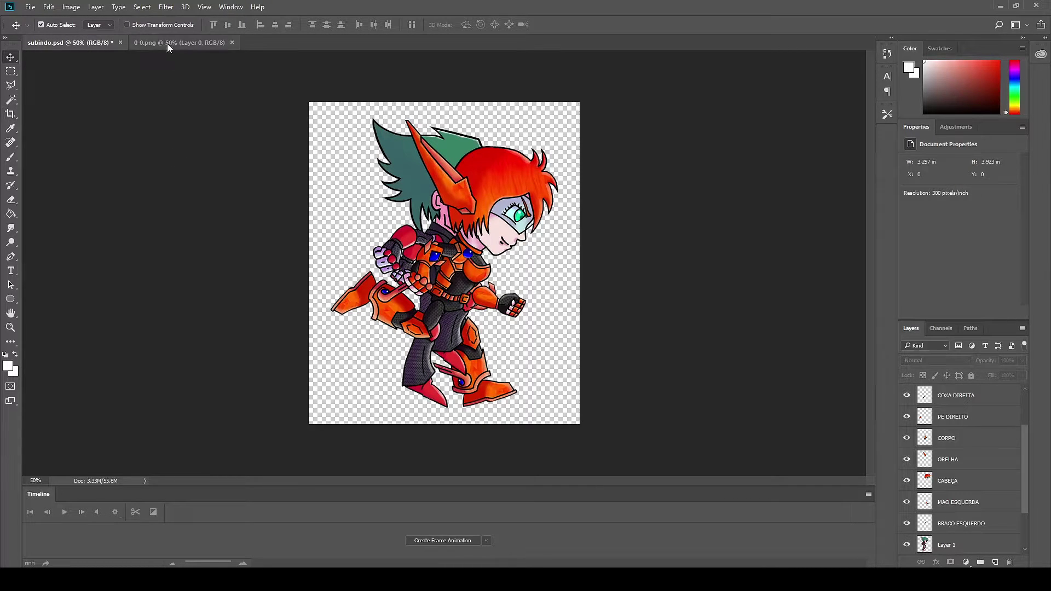
Close 0-0.png, then select Layer 1 at the bottom of the stack and lock it
left_click(168, 44)
left_click(231, 42)
scroll(980, 493, "down", 2)
left_click(963, 545)
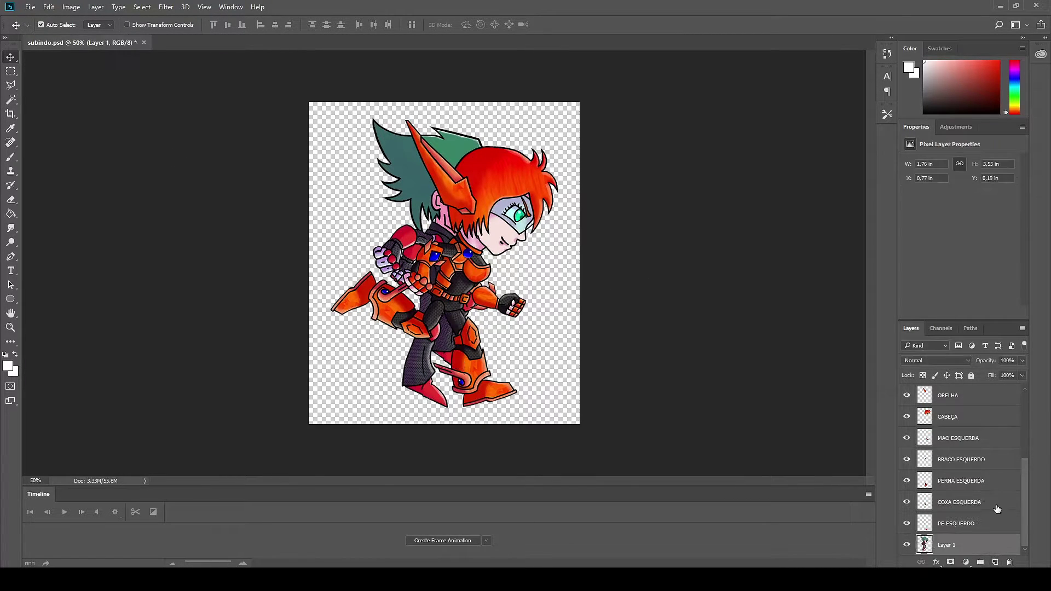
scroll(964, 466, "up", 3)
left_click(955, 394)
Rotate all the red chibi's body layers forward about 22 degrees and shift them left
left_click(955, 544, "shift")
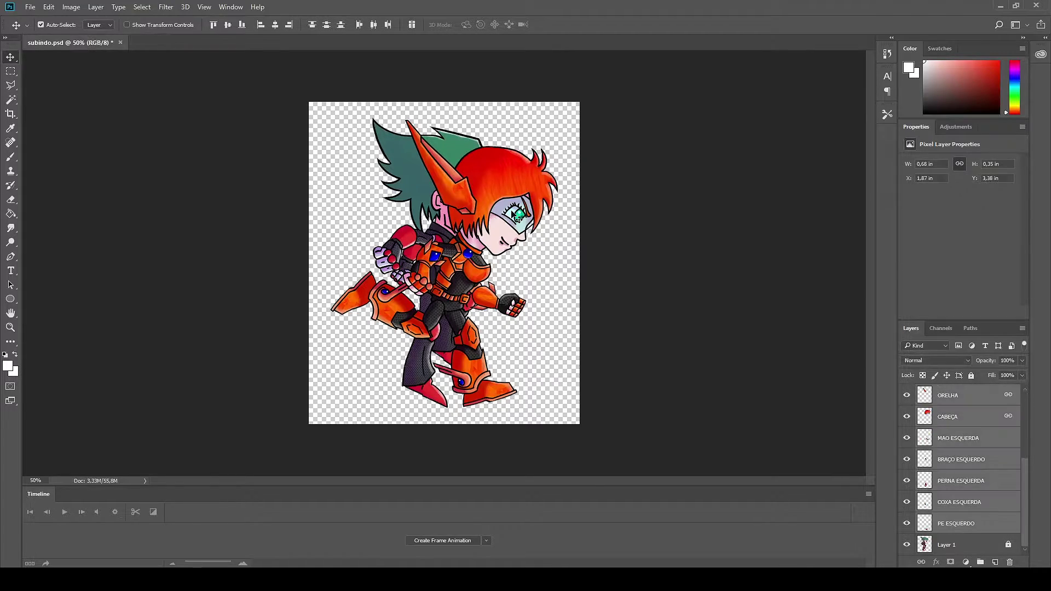
left_click_drag(513, 215, 498, 207)
key("ctrl+t")
left_click_drag(597, 230, 580, 164)
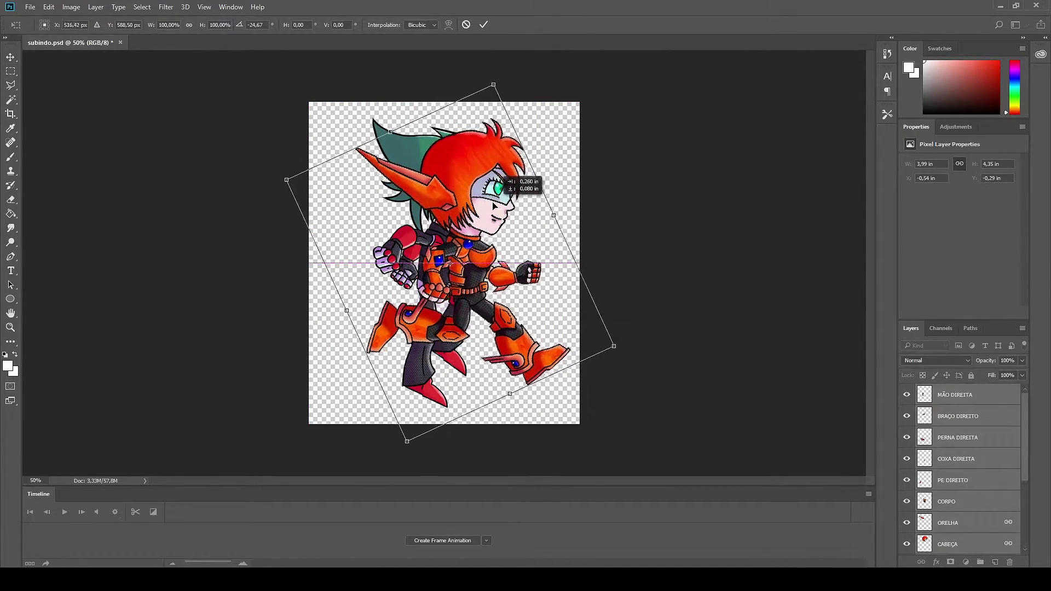
left_click_drag(486, 170, 490, 178)
left_click_drag(617, 353, 626, 336)
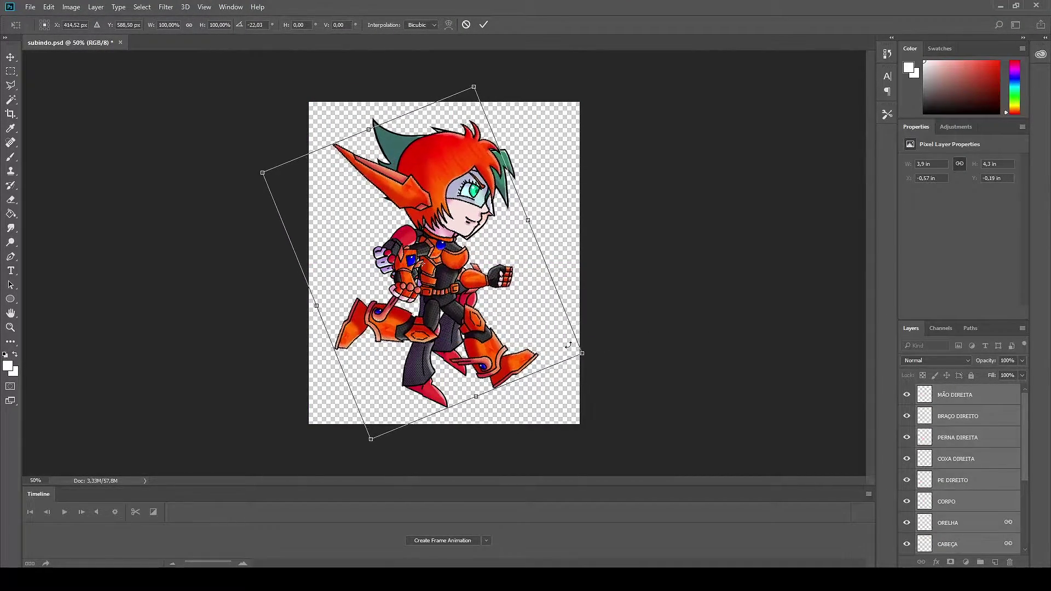
left_click_drag(441, 293, 452, 296)
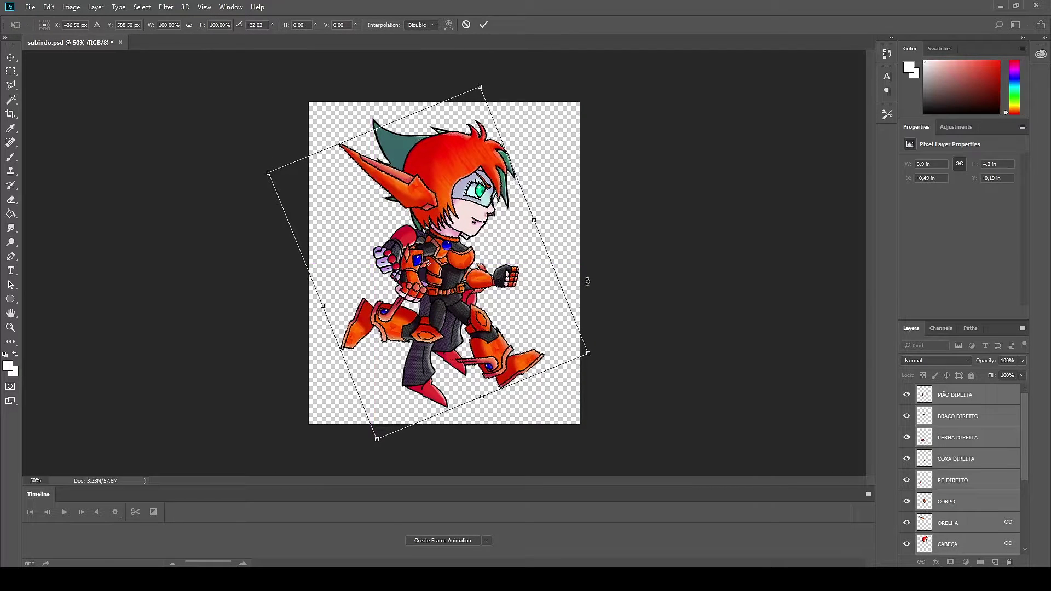
key("Return")
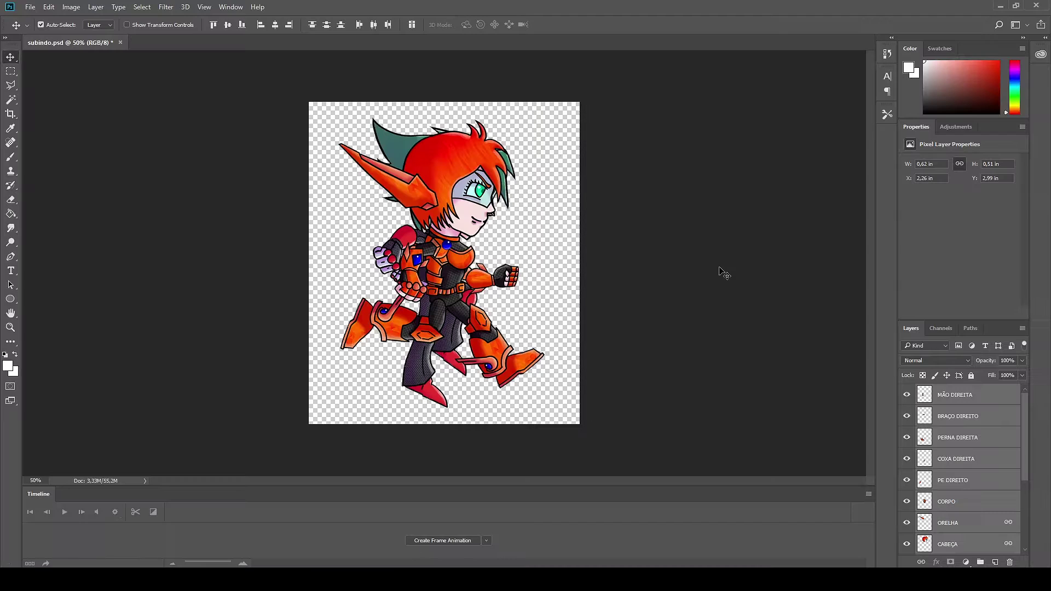
Rotate the PERNA, COXA and PE ESQUERDO layers about 40 degrees and move them under the body
scroll(968, 481, "down", 3)
left_click(975, 486)
left_click(964, 523, "ctrl")
left_click(966, 503, "ctrl")
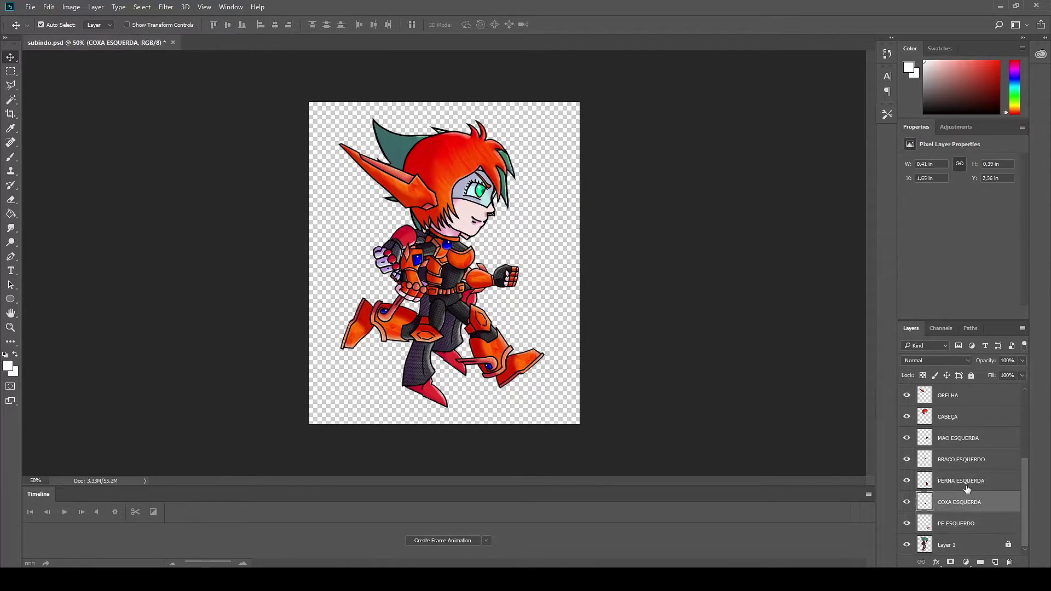
key("ctrl+t")
left_click_drag(559, 292, 576, 344)
left_click_drag(501, 321, 467, 335)
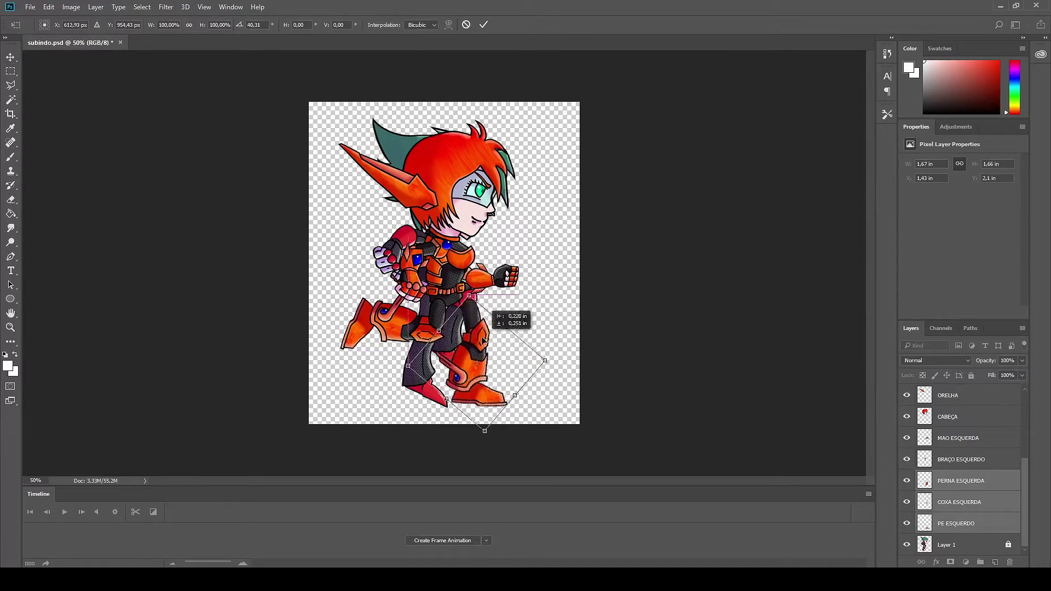
key("Return")
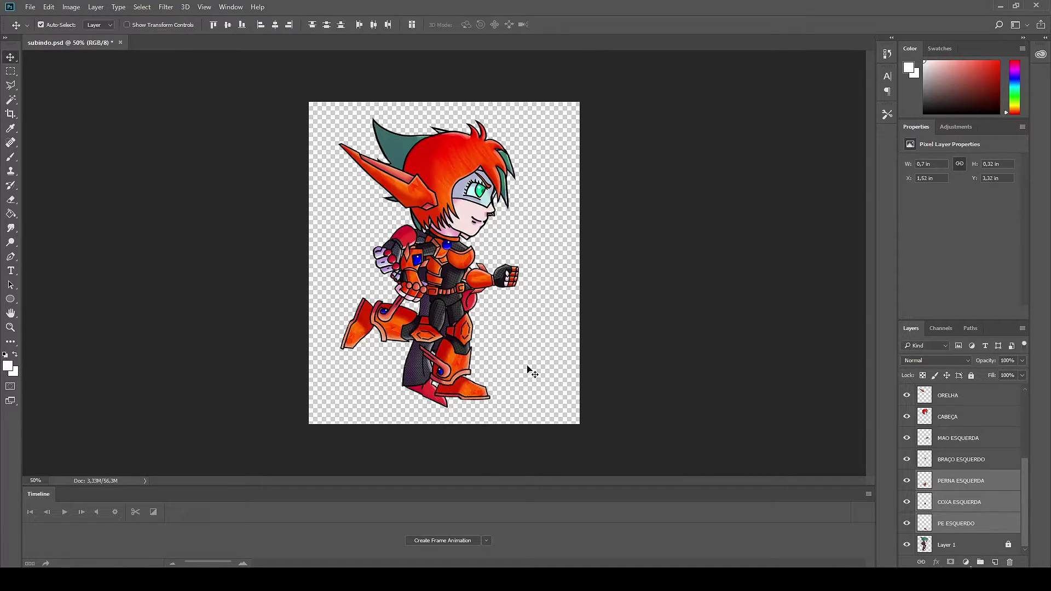
Nudge a left leg piece and the left foot slightly right and down
left_click(992, 510)
left_click_drag(465, 343, 465, 345)
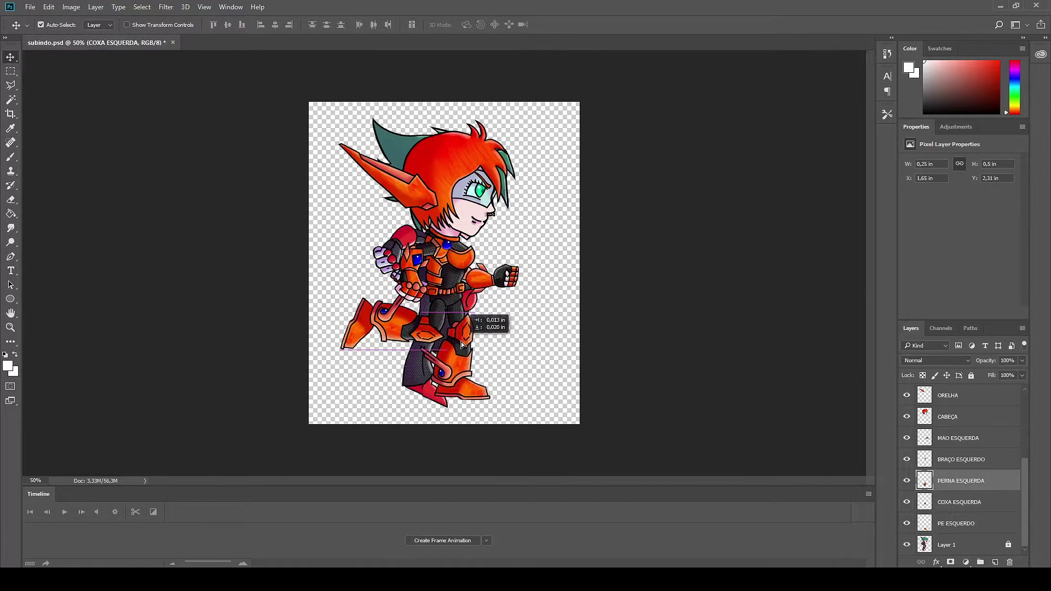
key("ctrl+t")
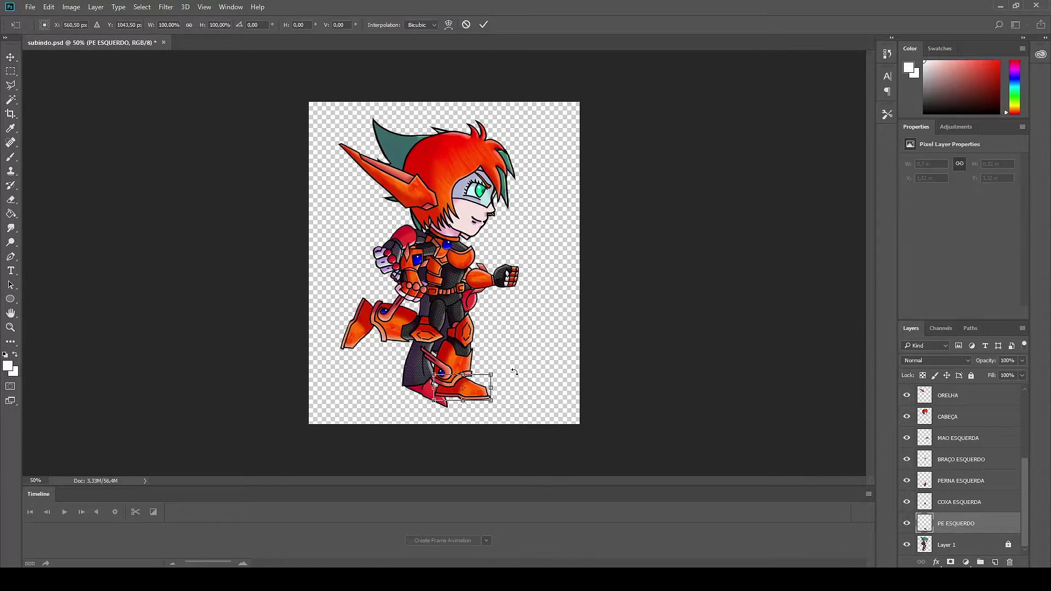
left_click_drag(475, 395, 479, 396)
key("Return")
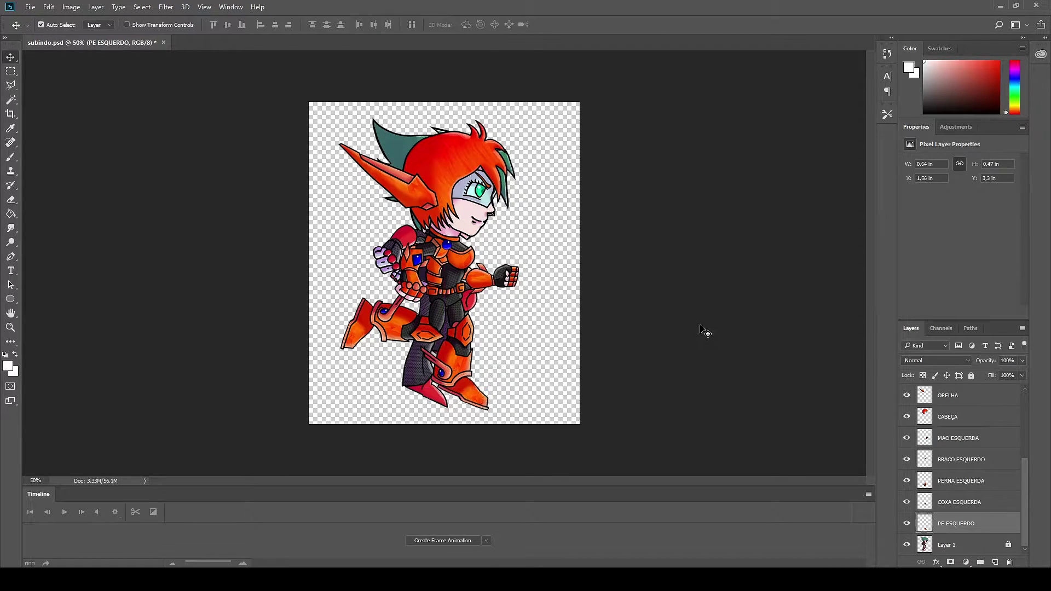
scroll(992, 459, "up", 3)
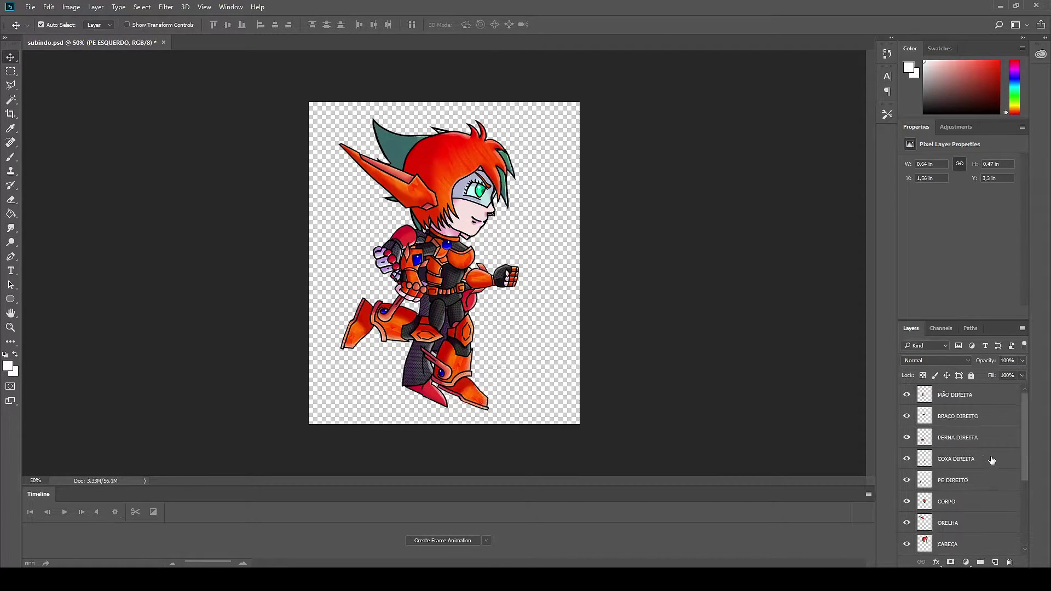
Rotate the right leg layers to point forward and move them in front of the body
left_click(967, 440)
left_click(953, 480, "shift")
key("ctrl+t")
left_click_drag(481, 354, 511, 188)
left_click_drag(404, 306, 483, 312)
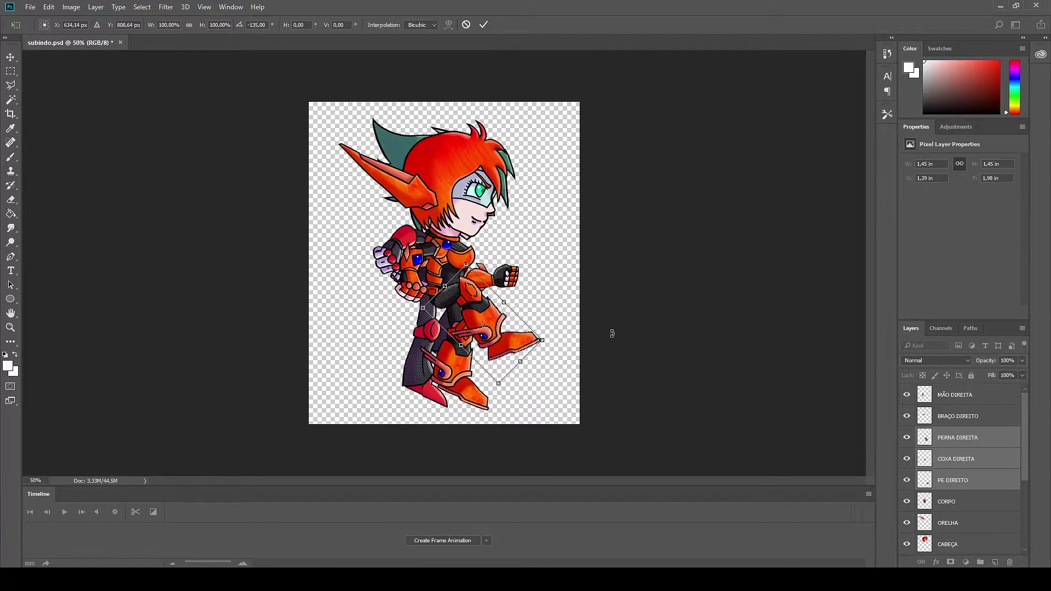
key("Return")
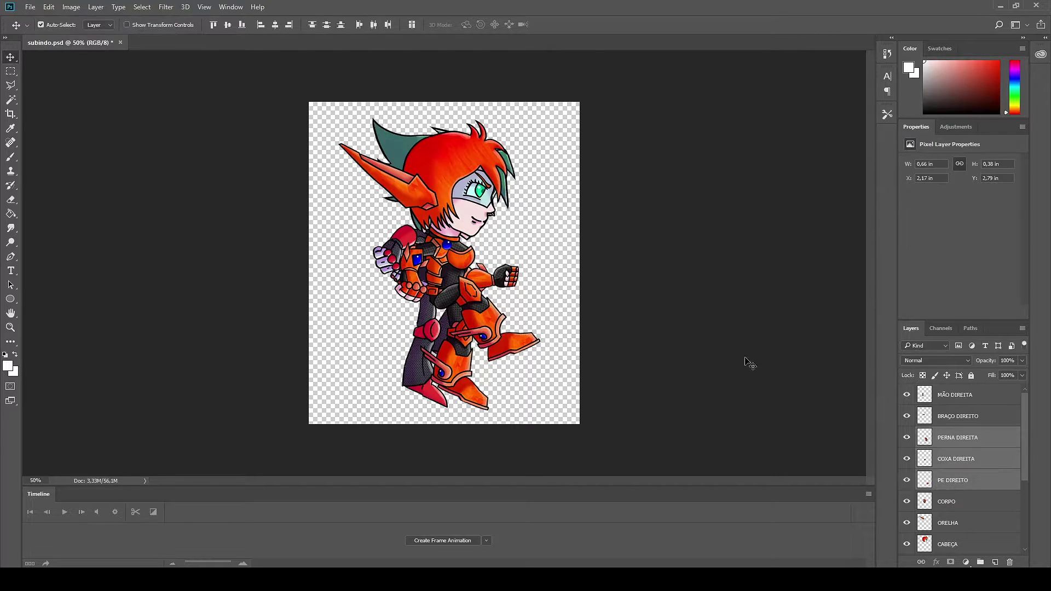
Bend the lower right leg and foot about 40 degrees, shifting them left and down
left_click(976, 468, "ctrl")
key("ctrl+t")
left_click_drag(548, 257, 575, 305)
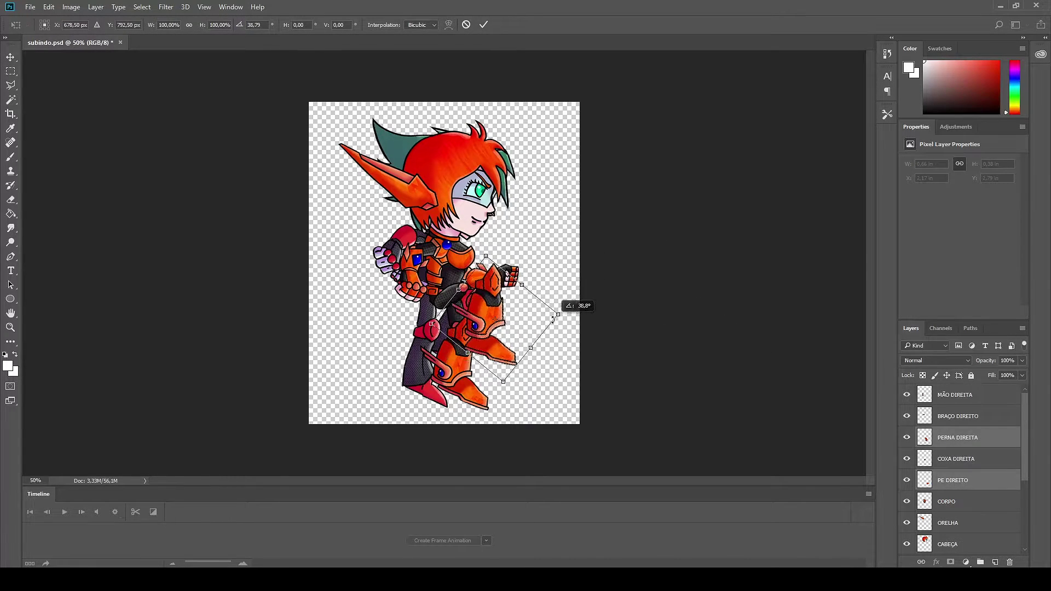
left_click_drag(499, 310, 479, 323)
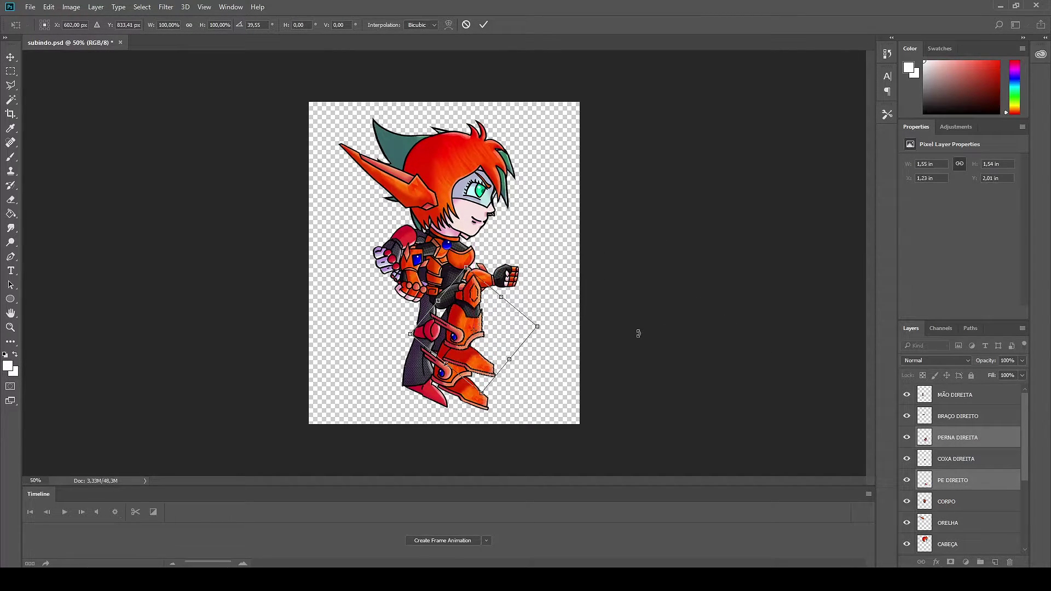
key("Return")
scroll(964, 466, "down", 3)
Move and rotate the left leg about 16 degrees, and push the right foot further right
left_click(961, 480)
left_click(956, 524, "shift")
left_click_drag(461, 386, 446, 383)
key("ctrl+t")
left_click_drag(383, 430, 364, 408)
left_click_drag(402, 306, 443, 308)
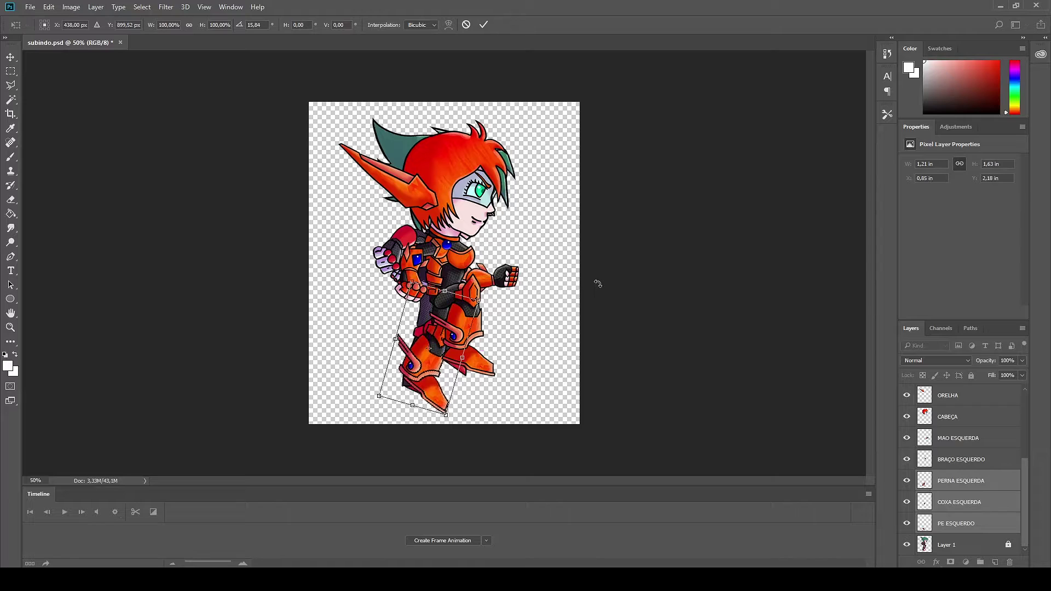
key("Return")
left_click_drag(493, 366, 498, 366)
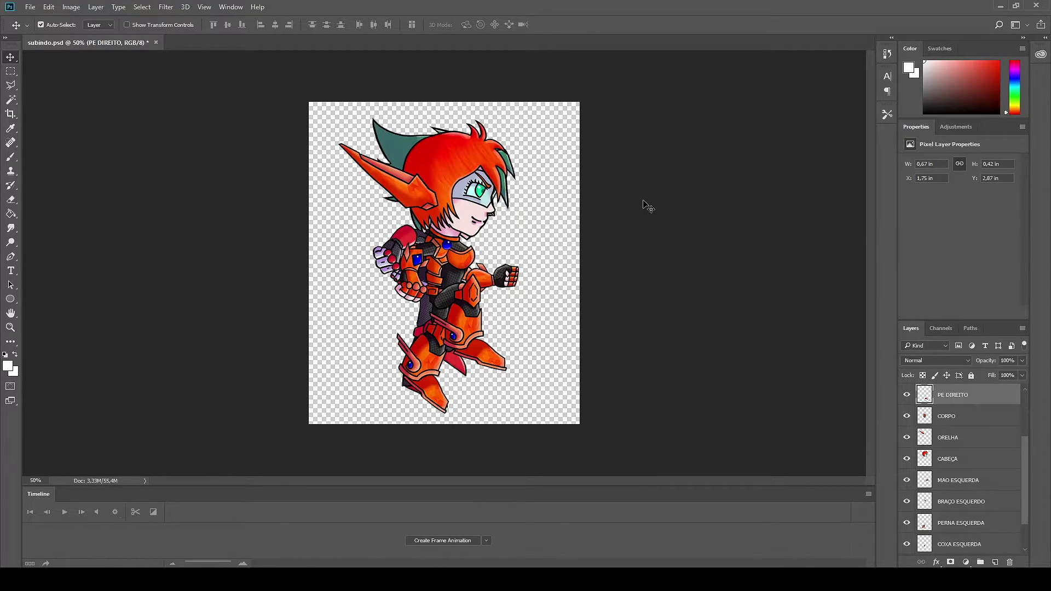
Rotate the MÃO DIREITA and BRAÇO DIREITO layers into the falling pose
scroll(1009, 489, "up", 3)
left_click(964, 416)
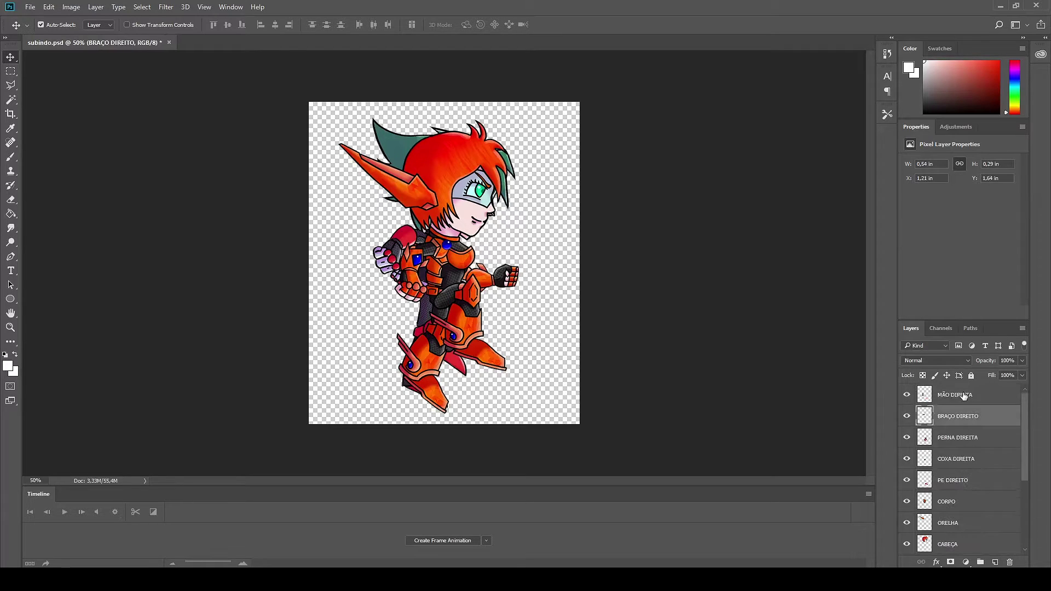
left_click(967, 395, "shift")
key("ctrl+t")
mouse_move(463, 221)
left_mouse_down()
mouse_move(481, 259)
mouse_move(600, 247)
left_mouse_up()
key("Return")
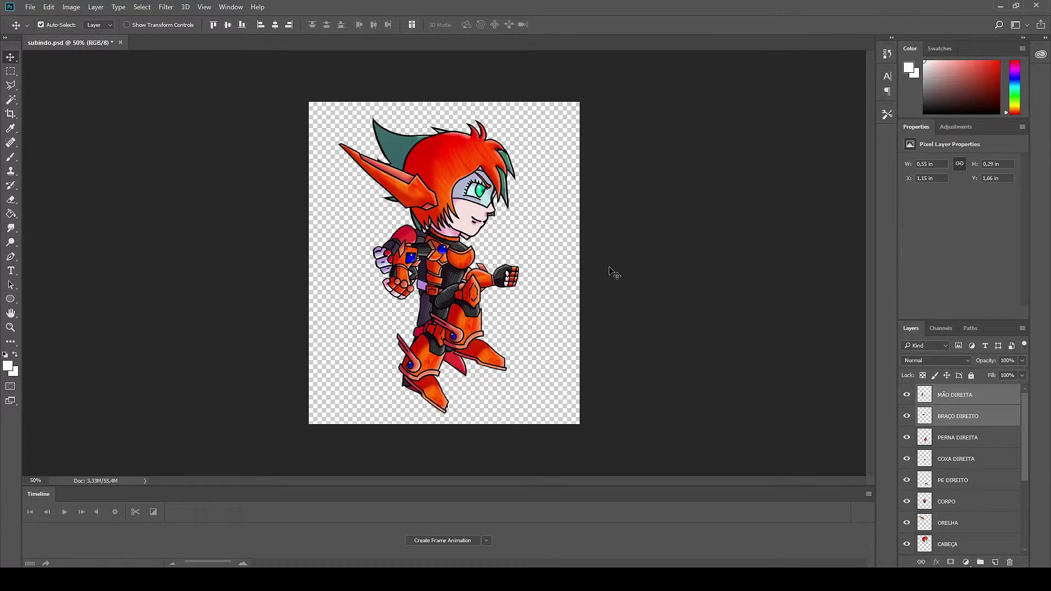
Rotate the BRAÇO ESQUERDO and MAO ESQUERDA layers to raise the left arm toward the face
scroll(988, 464, "down", 3)
left_click(980, 462)
left_click(973, 442, "shift")
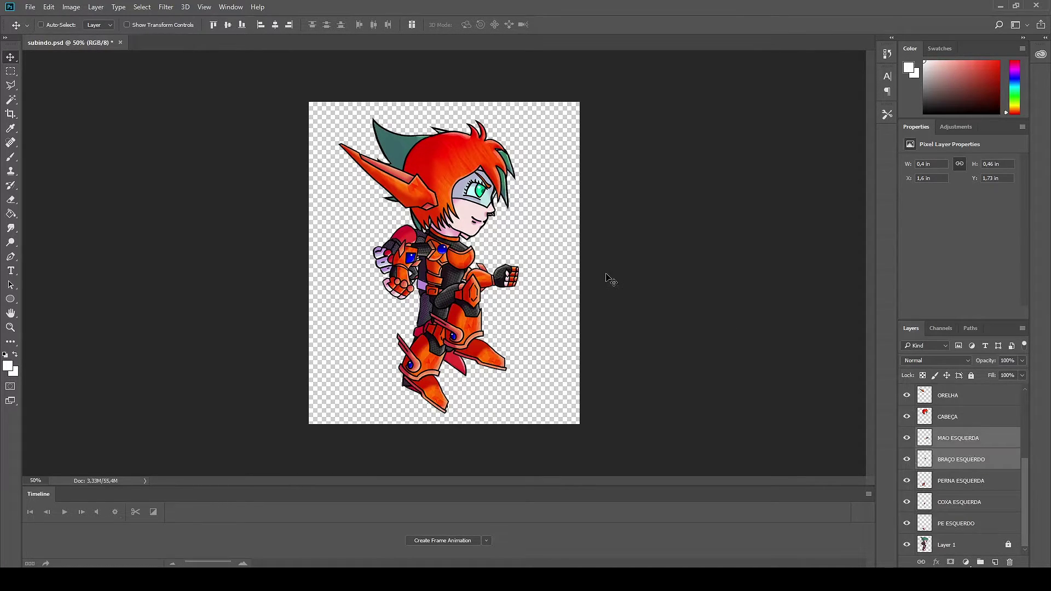
key("ctrl+t")
mouse_move(547, 237)
left_mouse_down()
mouse_move(507, 261)
mouse_move(508, 251)
left_mouse_up()
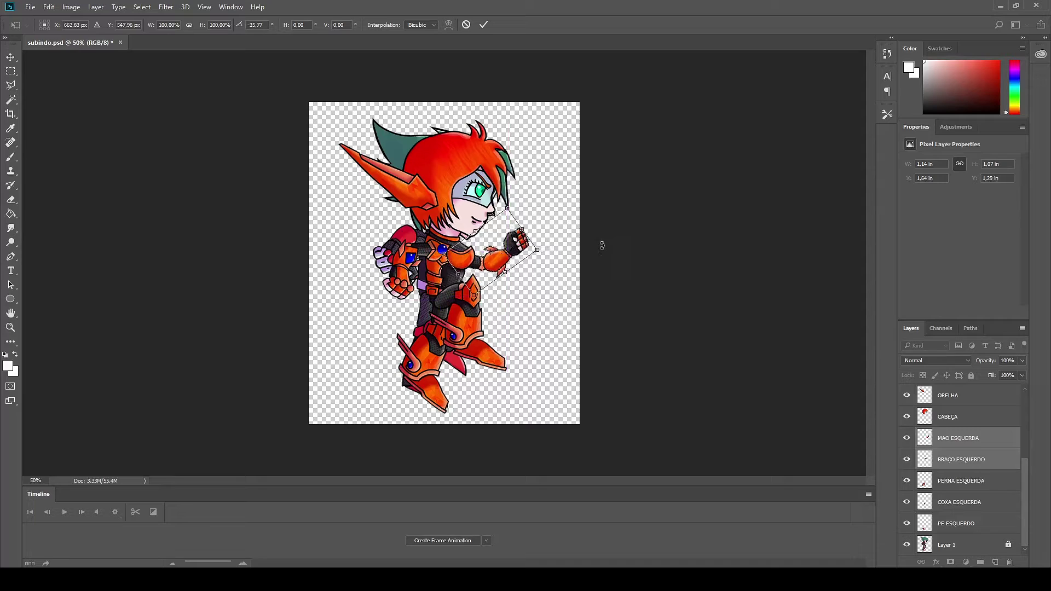
key("Return")
Tilt the left fist up toward the face on its own layer
key("alt+bracketleft")
key("alt+bracketright")
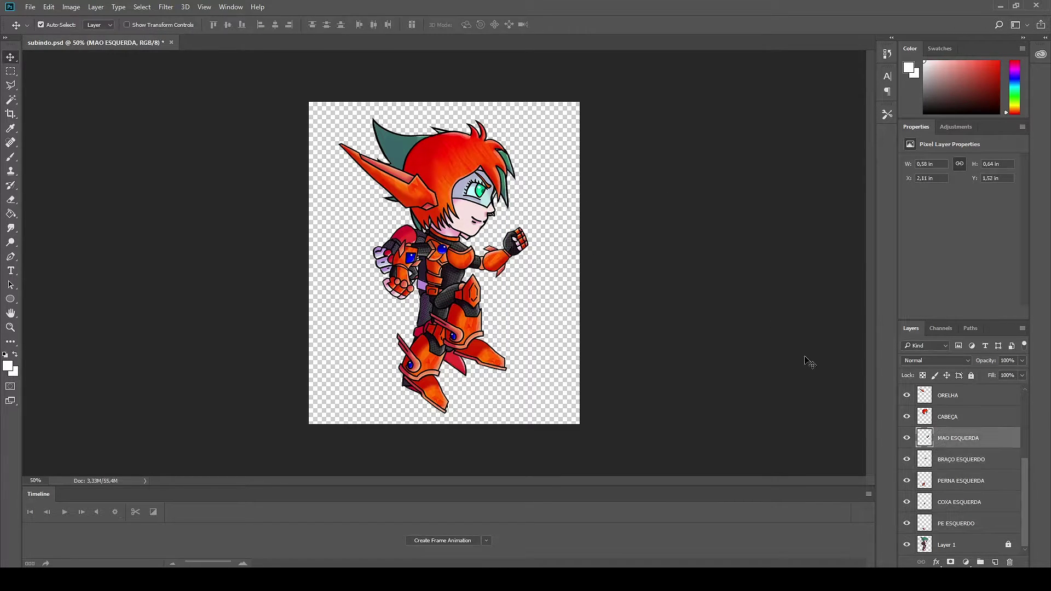
key("ctrl+t")
left_click_drag(544, 219, 496, 261)
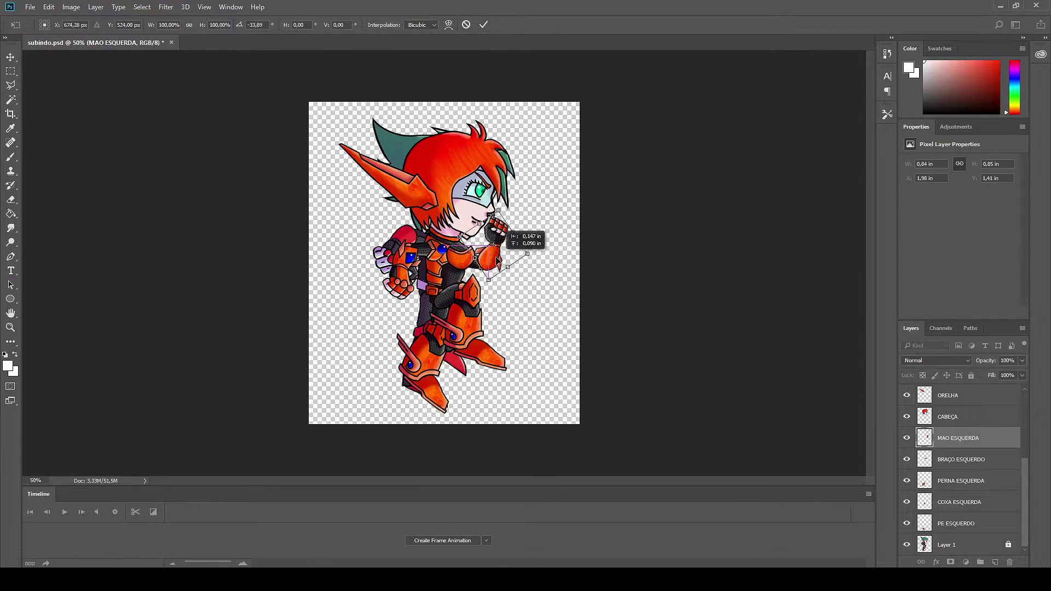
key("Return")
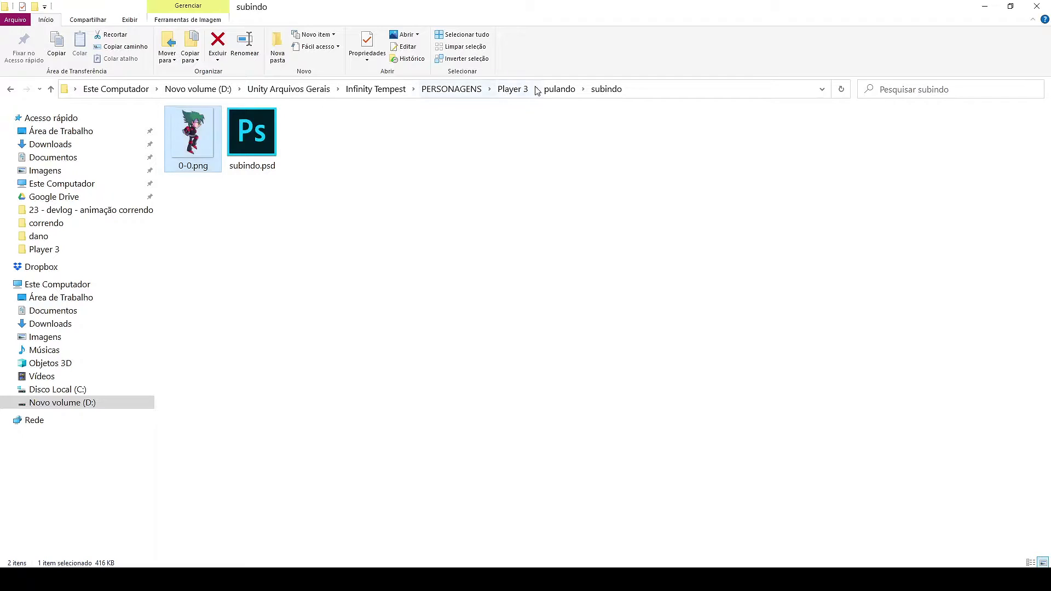
View the hero's pulando subindo 0-0.png reference frame again, then return to subindo.psd
left_click(434, 92)
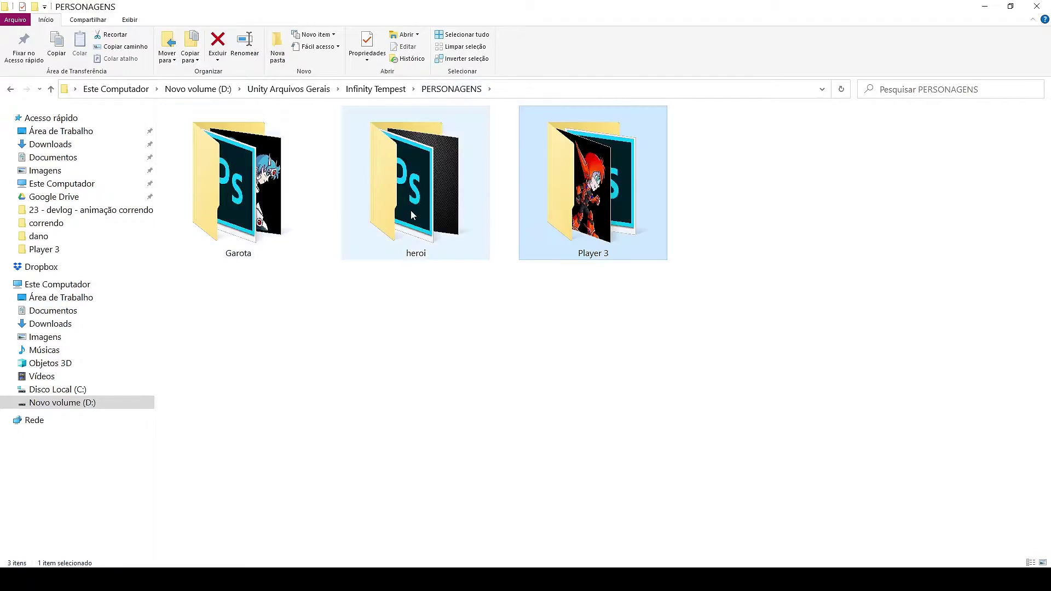
double_click(434, 192)
double_click(539, 148)
double_click(192, 135)
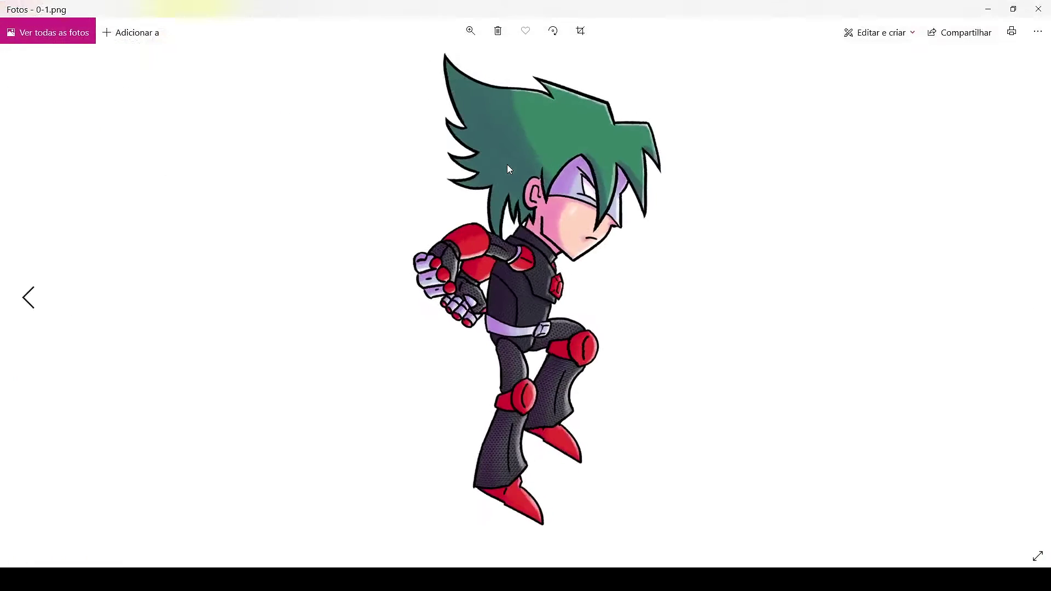
key("alt+F4")
key("alt+Tab")
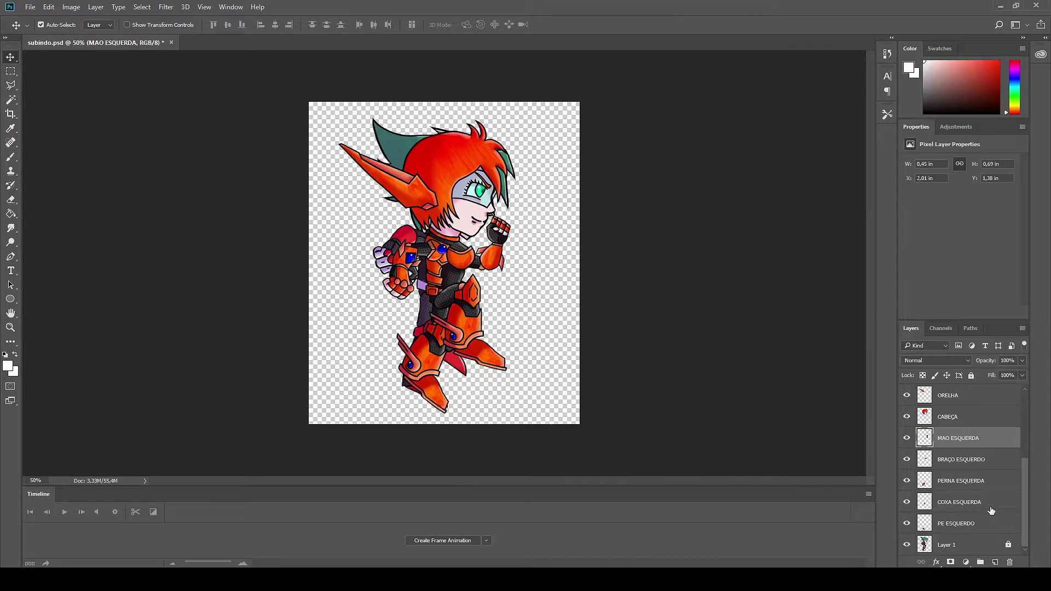
Hide the green-haired Layer 1 and crop the canvas to a narrow strip around the chibi
left_click(907, 545)
left_click(11, 113)
left_click_drag(310, 263, 322, 263)
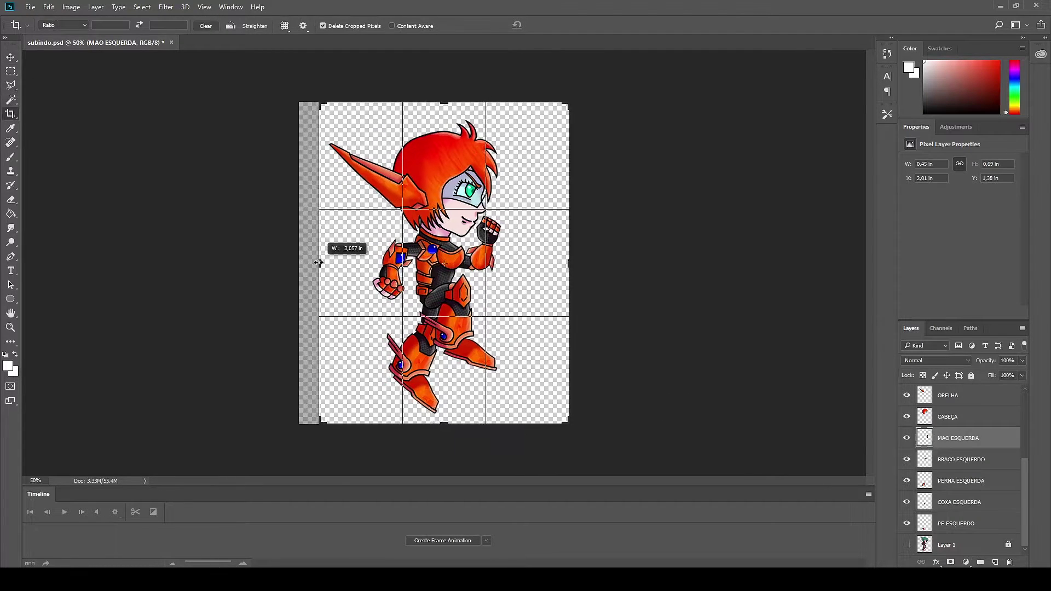
left_click_drag(444, 102, 446, 108)
left_click_drag(566, 262, 540, 263)
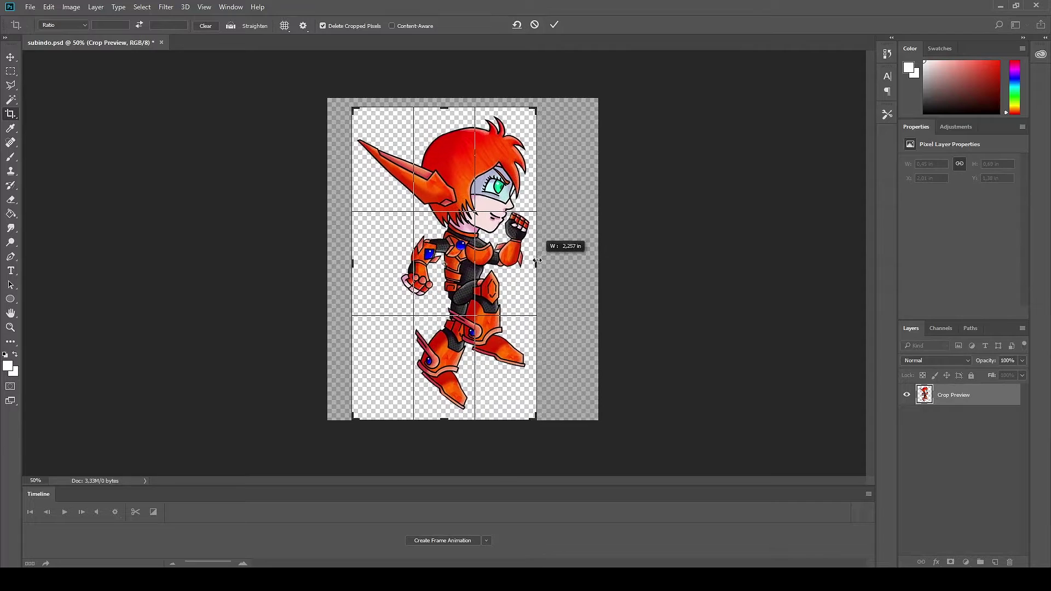
key("Return")
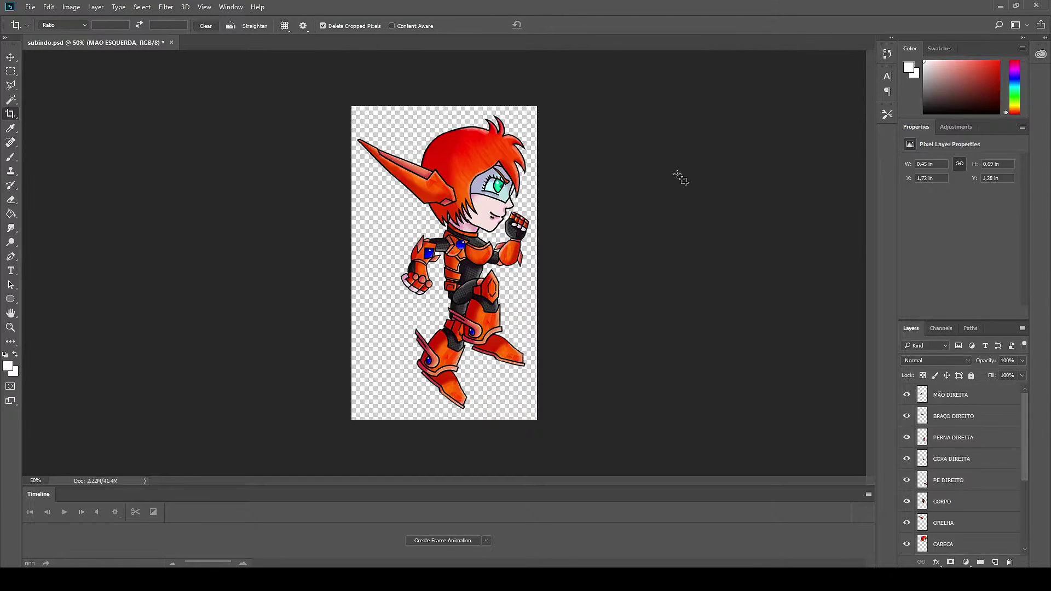
Save the cropped frame as 0-0.png in PNG format
left_click(30, 7)
left_click(66, 165)
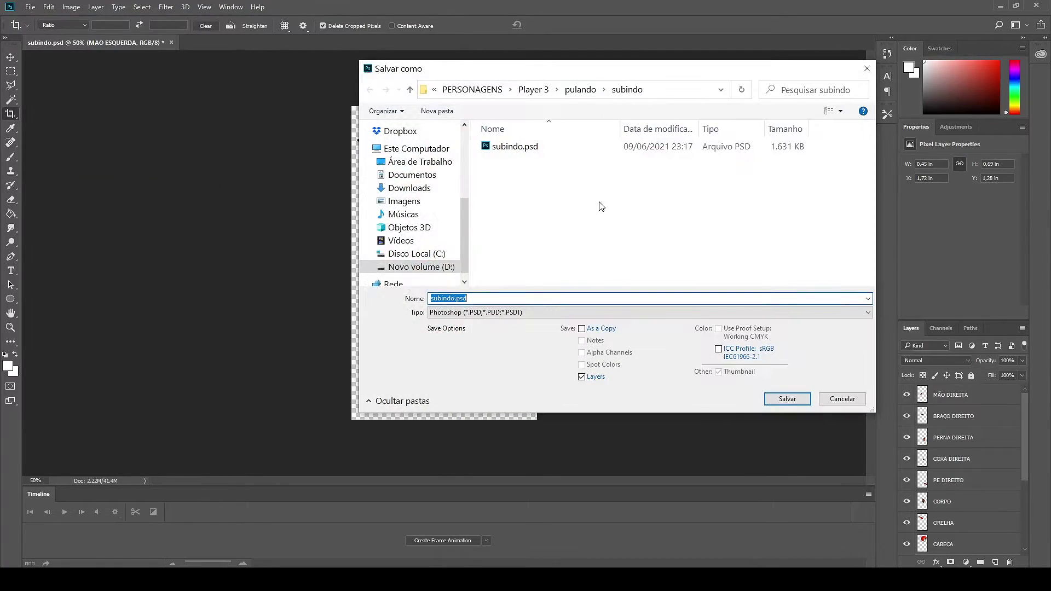
type("0-0")
left_click(649, 312)
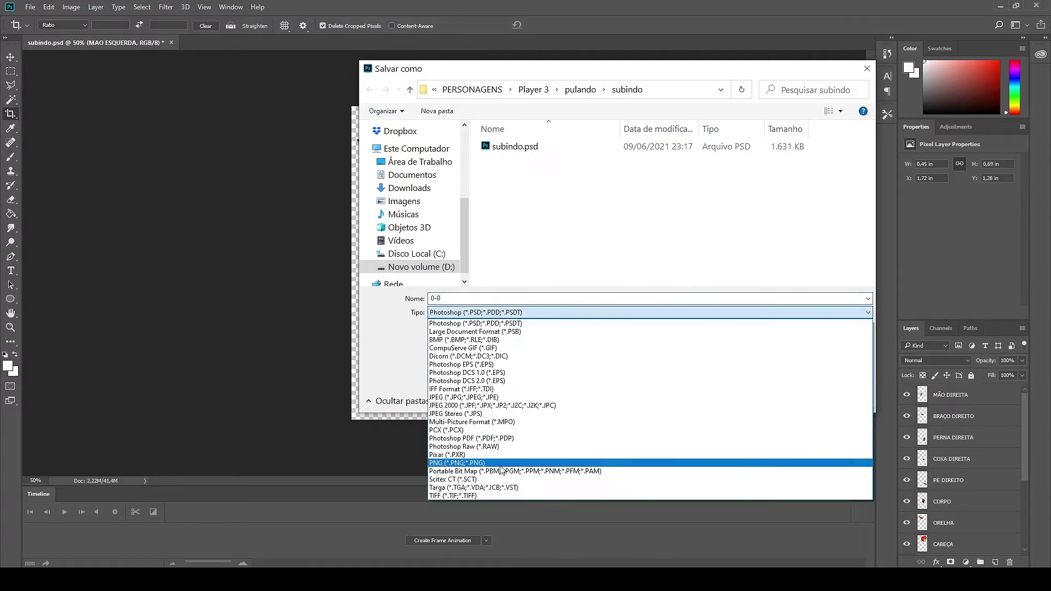
left_click(649, 458)
right_click(628, 207)
left_click(810, 205)
double_click(547, 197)
key("Return")
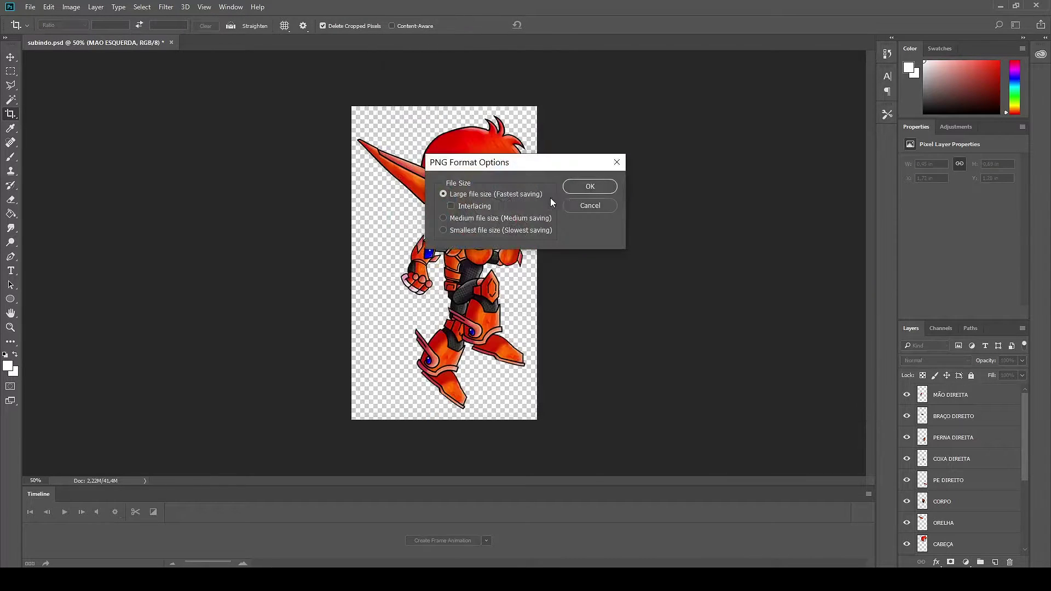
left_click(593, 193)
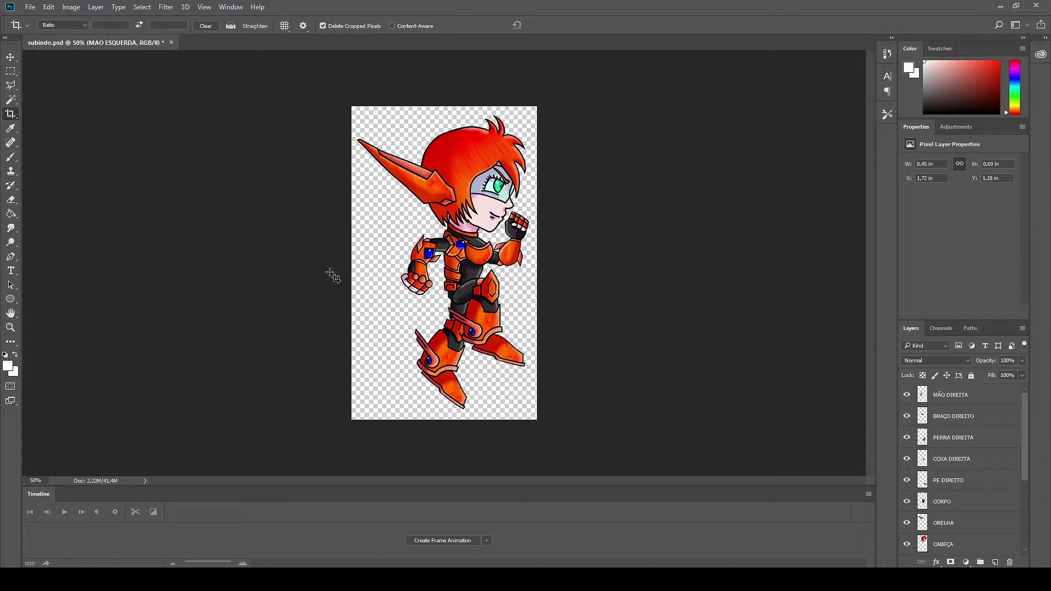
Save the layered file over subindo.psd and close the document
left_click(30, 7)
left_click(65, 165)
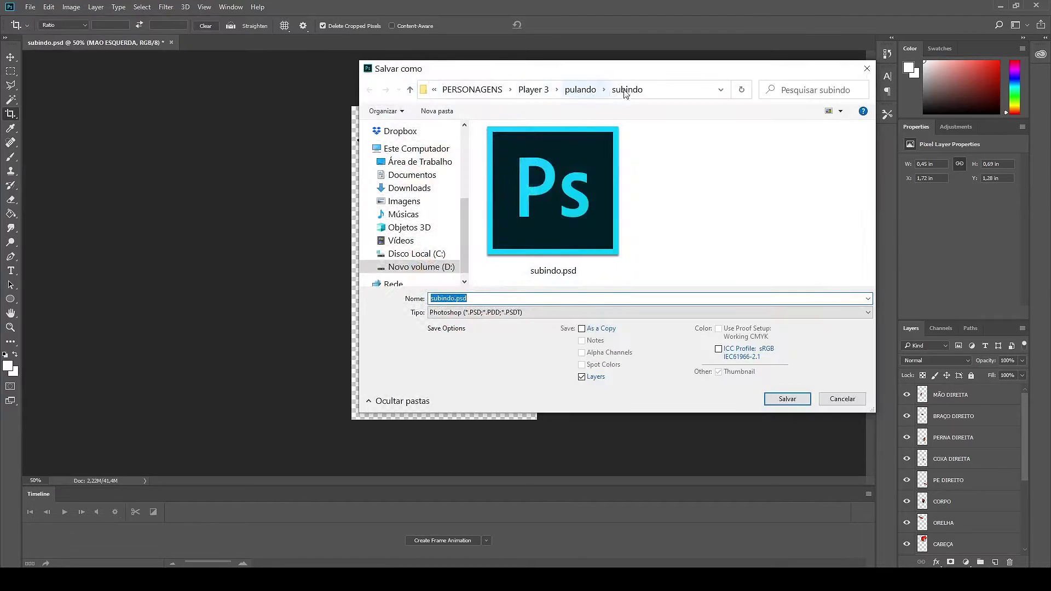
right_click(693, 198)
left_click(903, 248)
double_click(513, 130)
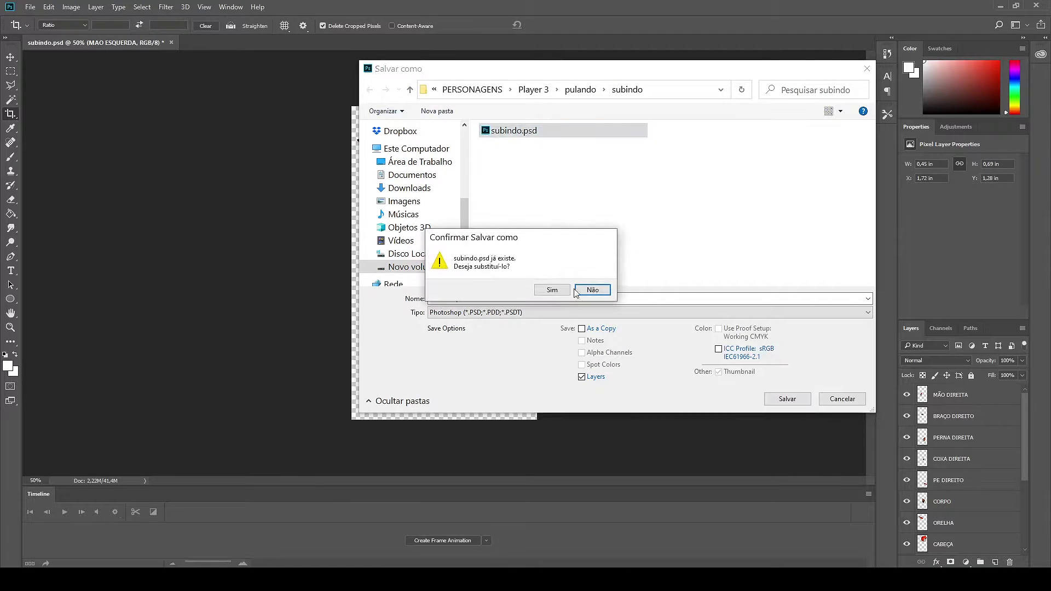
left_click(588, 288)
left_click(652, 176)
left_click(166, 42)
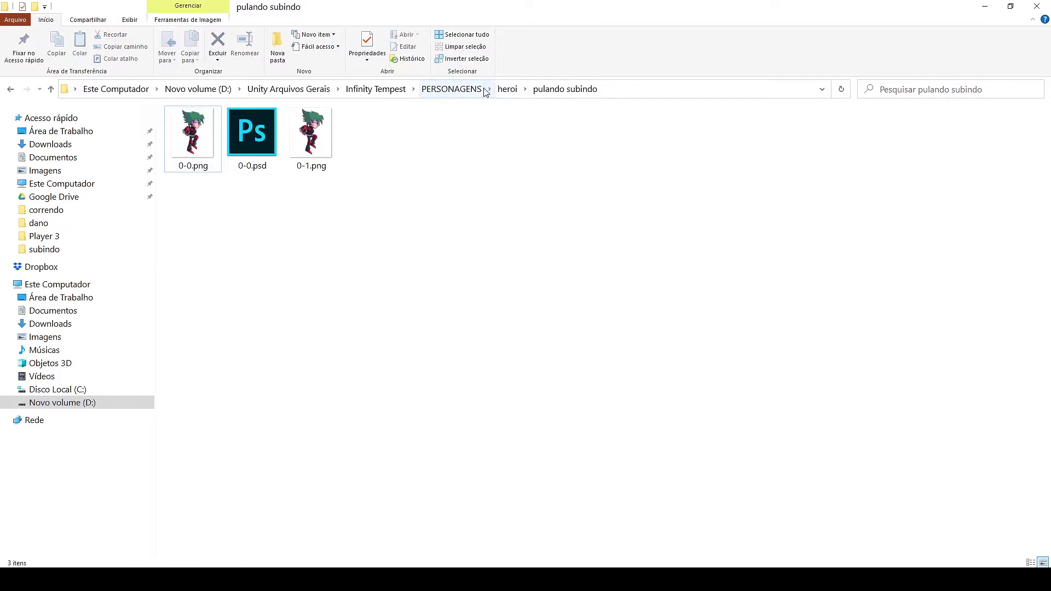
Open 0-0.png from Player 3 > pulando > subindo in Photoshop
left_click(486, 92)
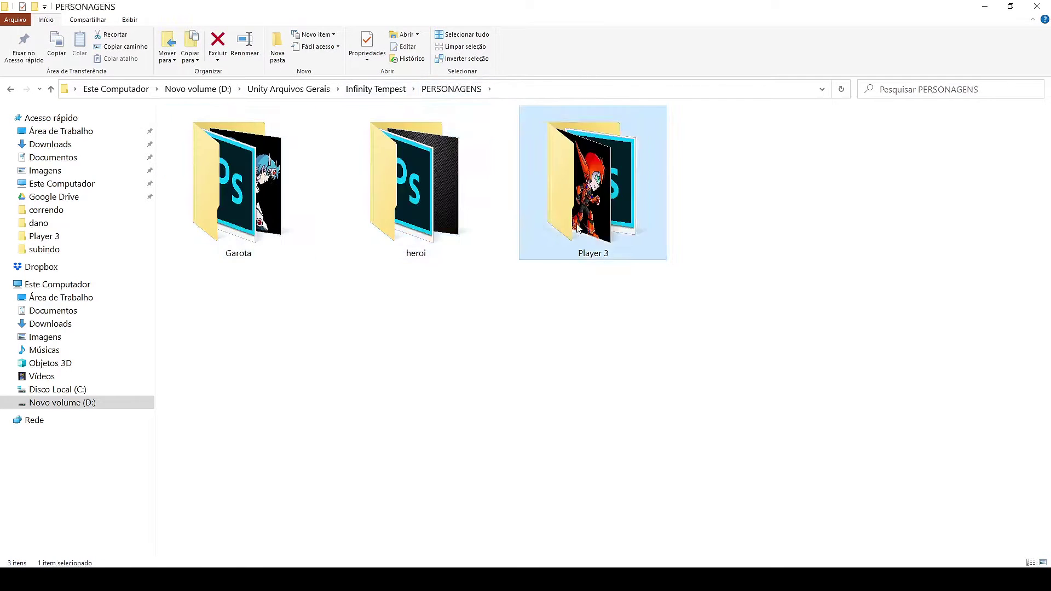
double_click(566, 170)
double_click(369, 142)
right_click(417, 183)
left_click(619, 190)
double_click(429, 214)
right_click(324, 185)
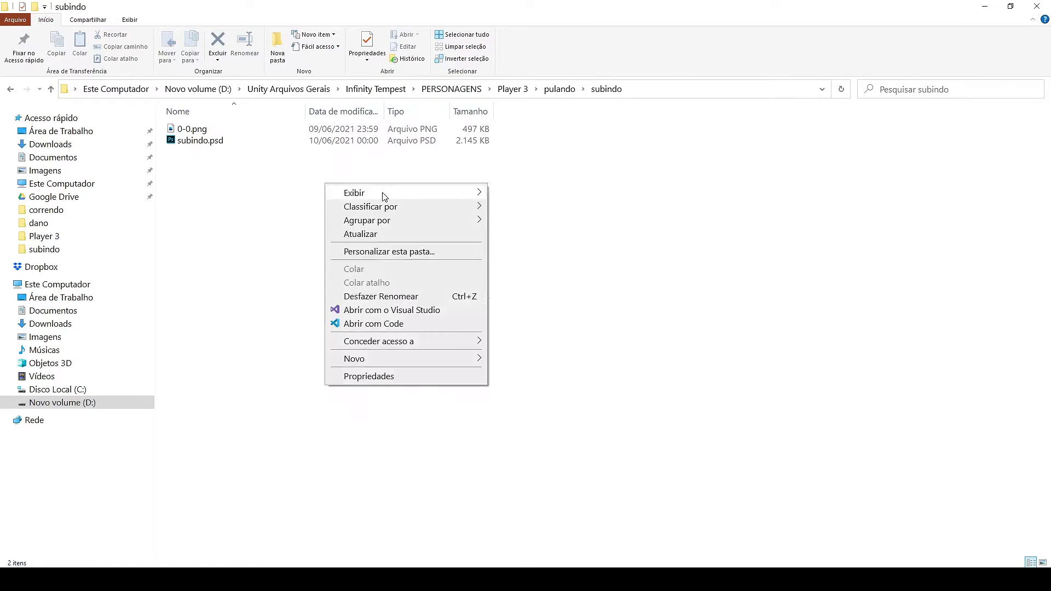
left_click(542, 190)
right_click(243, 194)
left_click(542, 429)
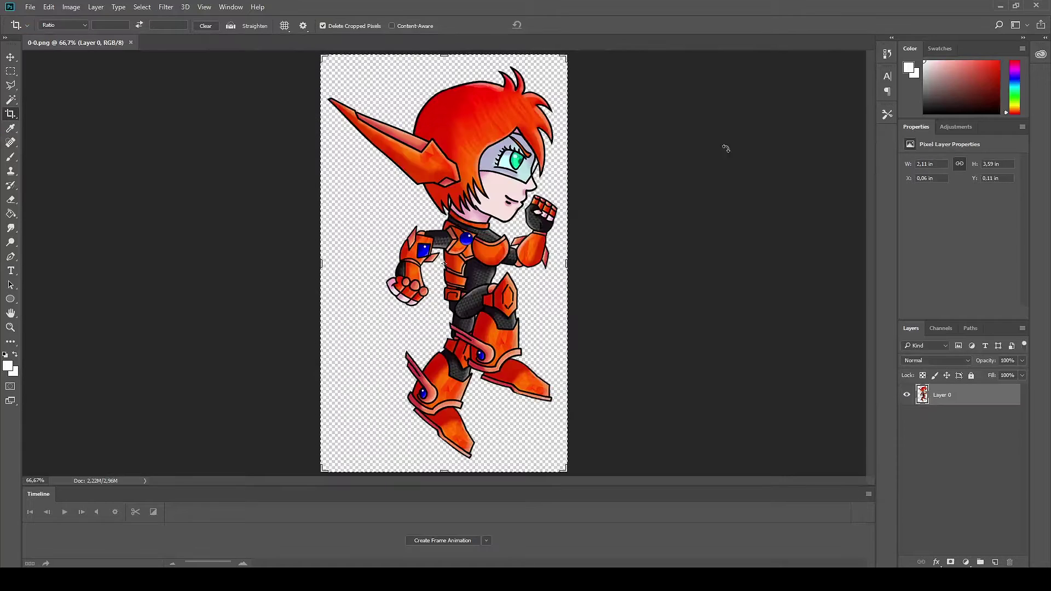
Puppet-warp the legs, feet, hip, chest, both fists and head into a new jump pose
left_click(49, 7)
left_click(71, 269)
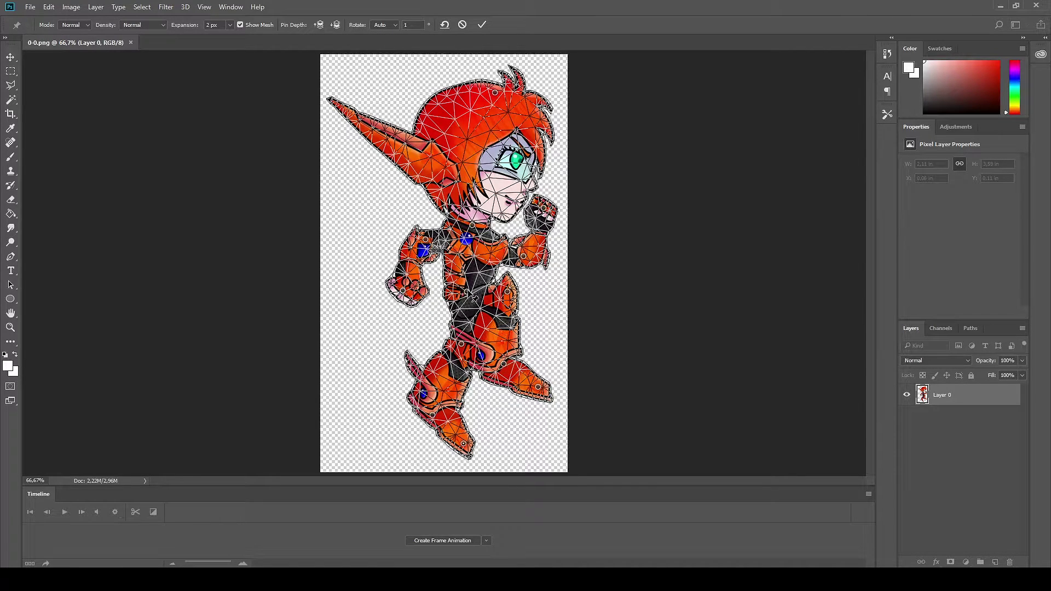
left_click_drag(433, 414, 422, 412)
left_click_drag(463, 443, 444, 446)
left_click_drag(538, 387, 529, 395)
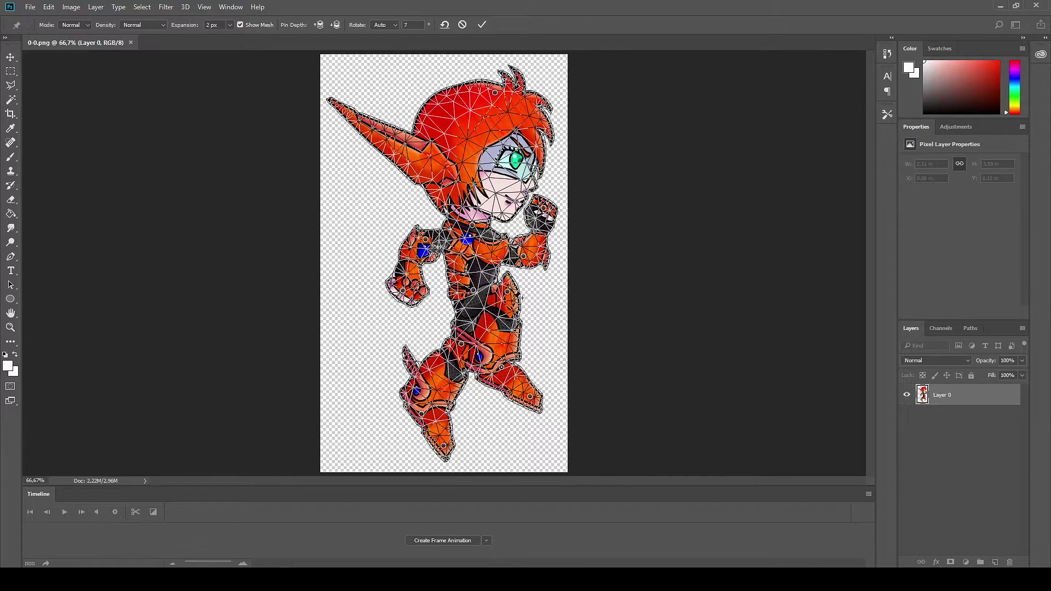
left_click_drag(508, 291, 514, 284)
left_click_drag(472, 225, 476, 223)
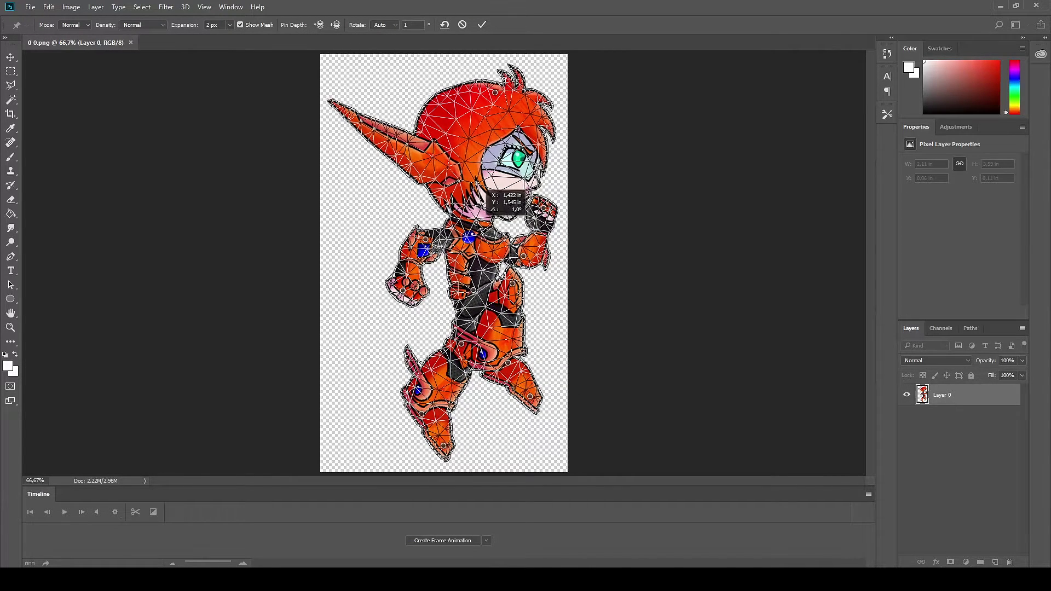
left_click_drag(403, 289, 413, 289)
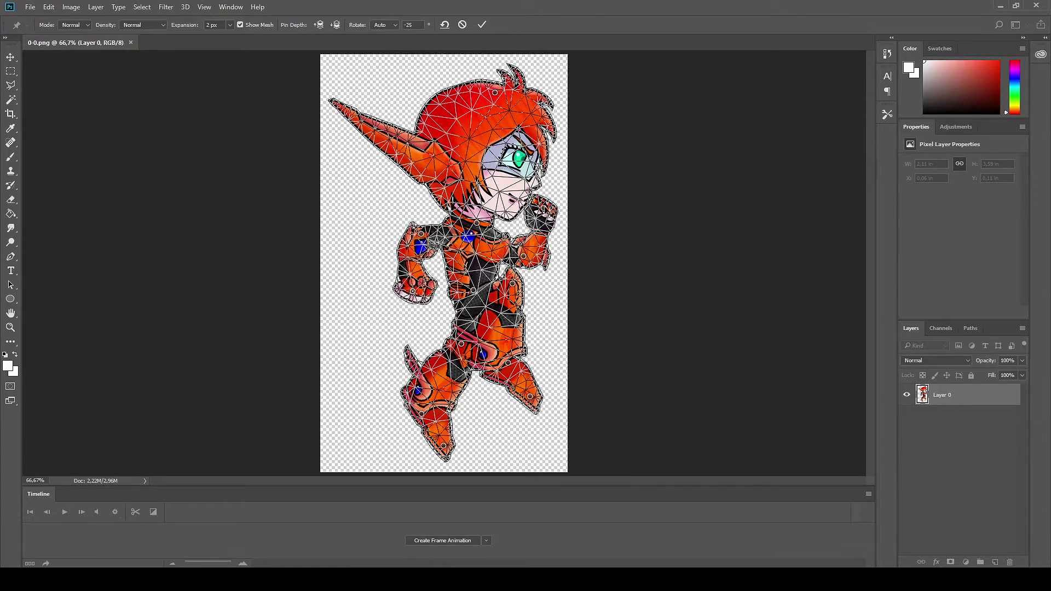
left_click_drag(543, 208, 554, 209)
left_click_drag(495, 92, 502, 86)
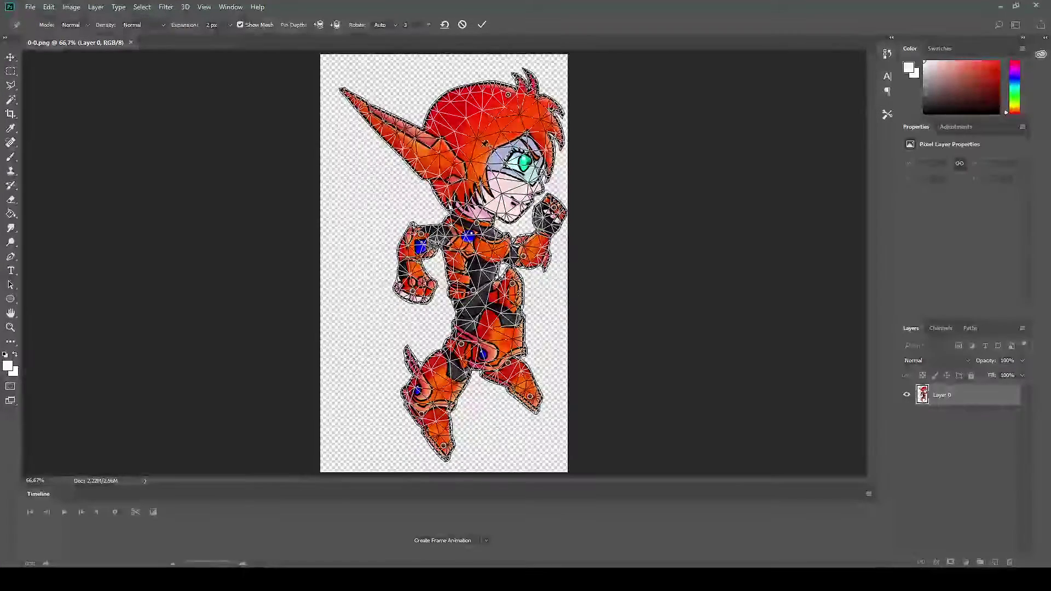
key("Return")
Save the warped frame as 0-1.png in subindo and close 0-0.png
left_click(30, 6)
left_click(53, 164)
type("0")
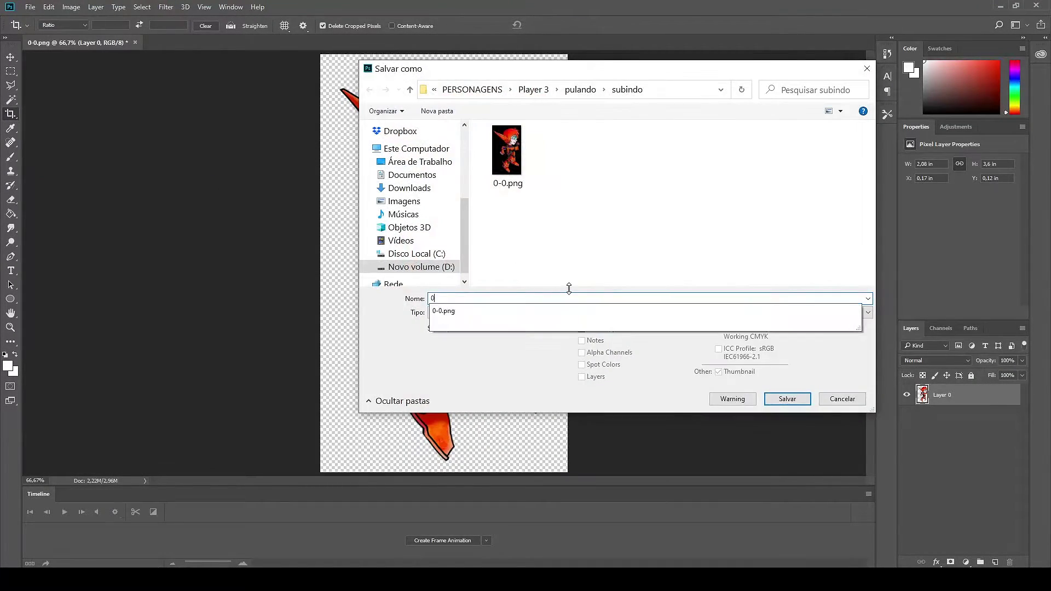
type("-1")
left_click(786, 399)
left_click(590, 187)
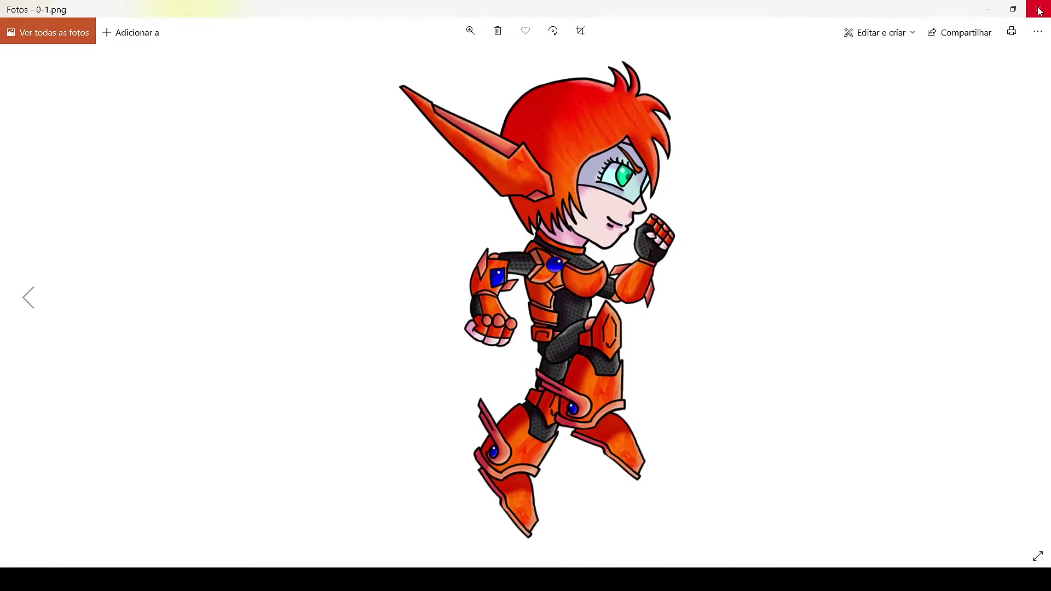
left_click(1039, 10)
left_click(603, 186)
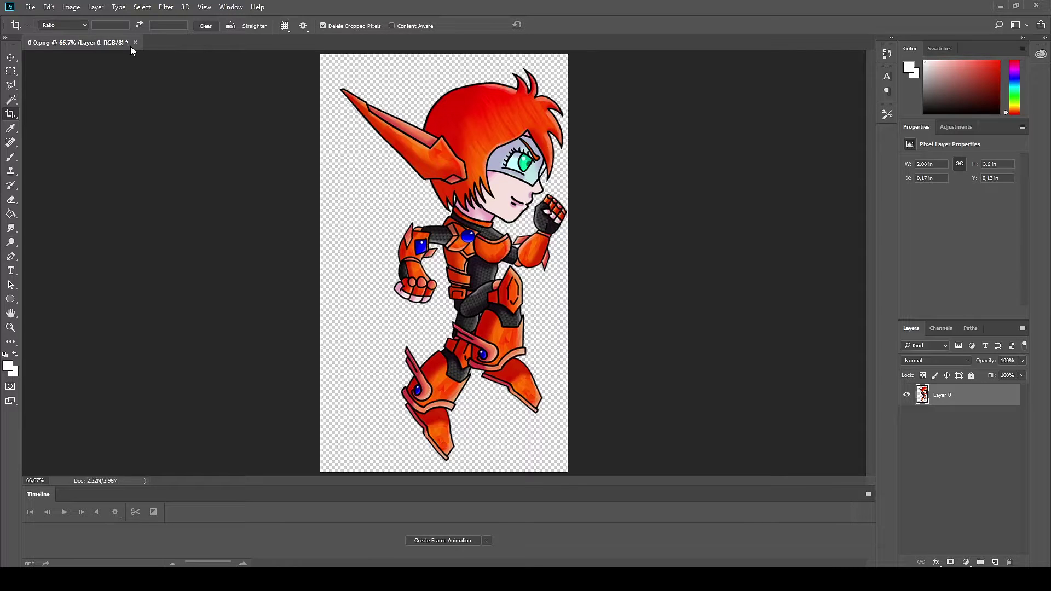
left_click(134, 42)
Discard 0-0.png changes, open subindo.psd and Save As into the descendo folder
left_click(533, 218)
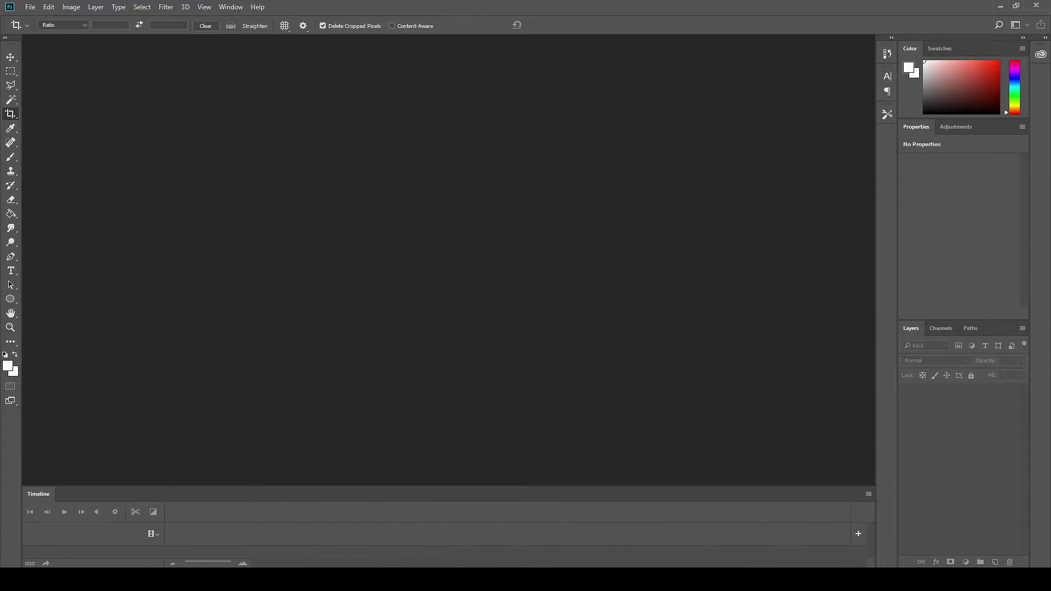
double_click(572, 220)
left_click(30, 6)
left_click(55, 164)
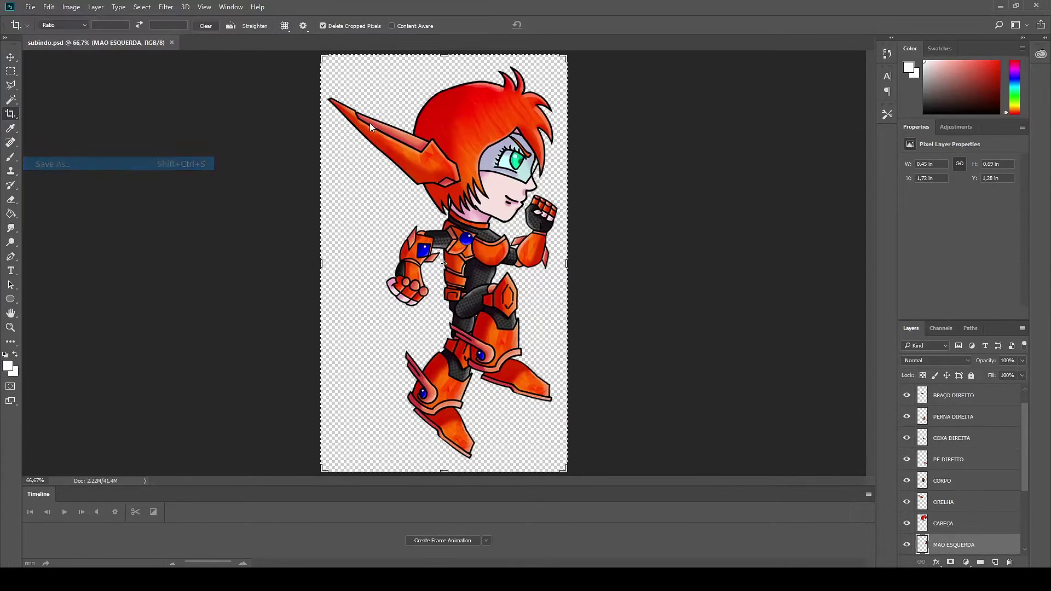
double_click(509, 146)
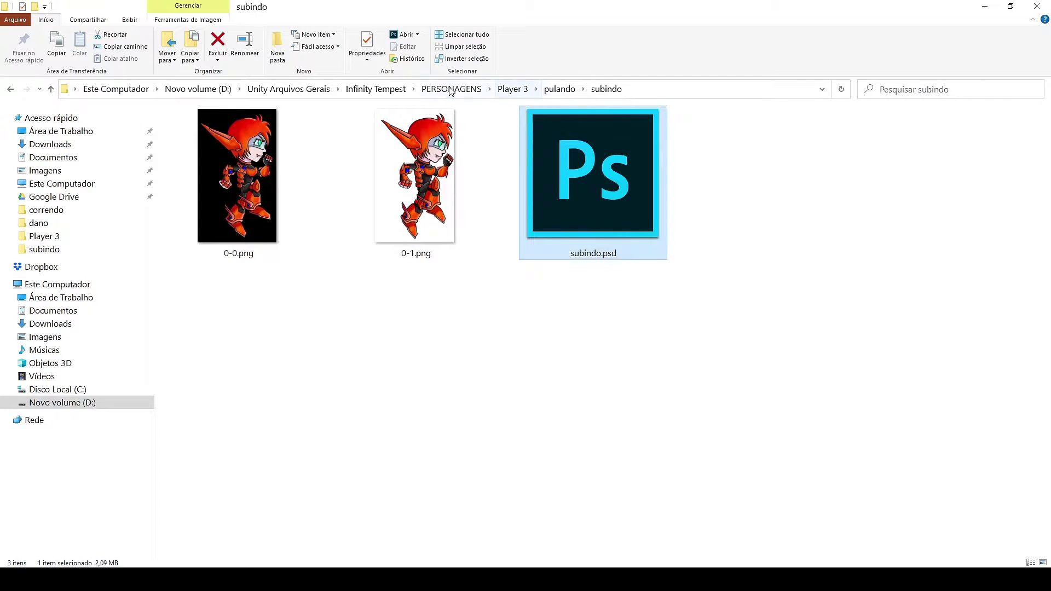
Preview Garota's descendo 0-0.png falling frame for reference, then return to the YouTube video
left_click(450, 90)
double_click(235, 175)
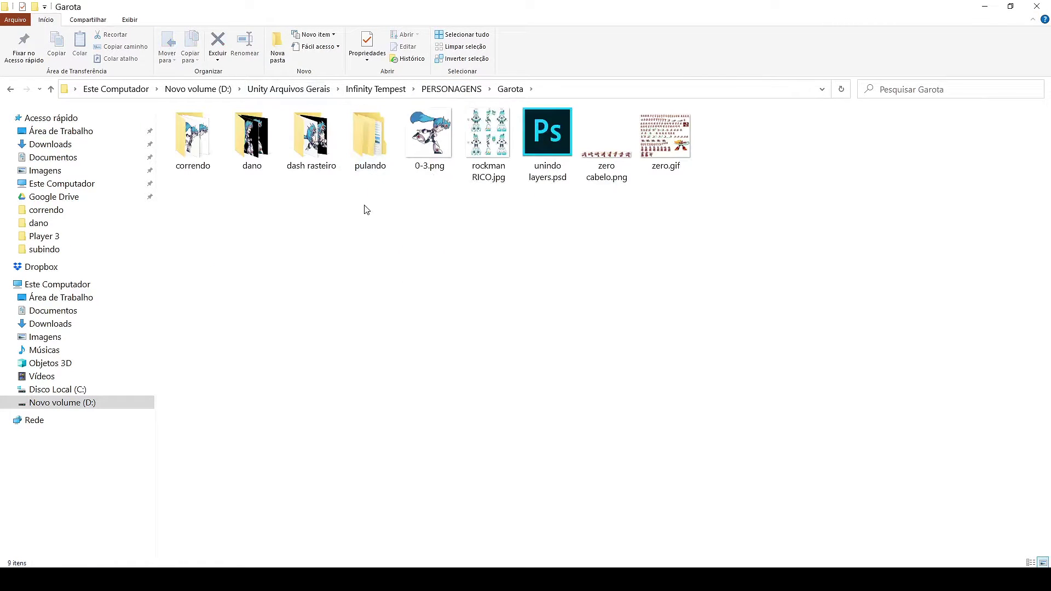
double_click(370, 139)
double_click(235, 164)
double_click(192, 134)
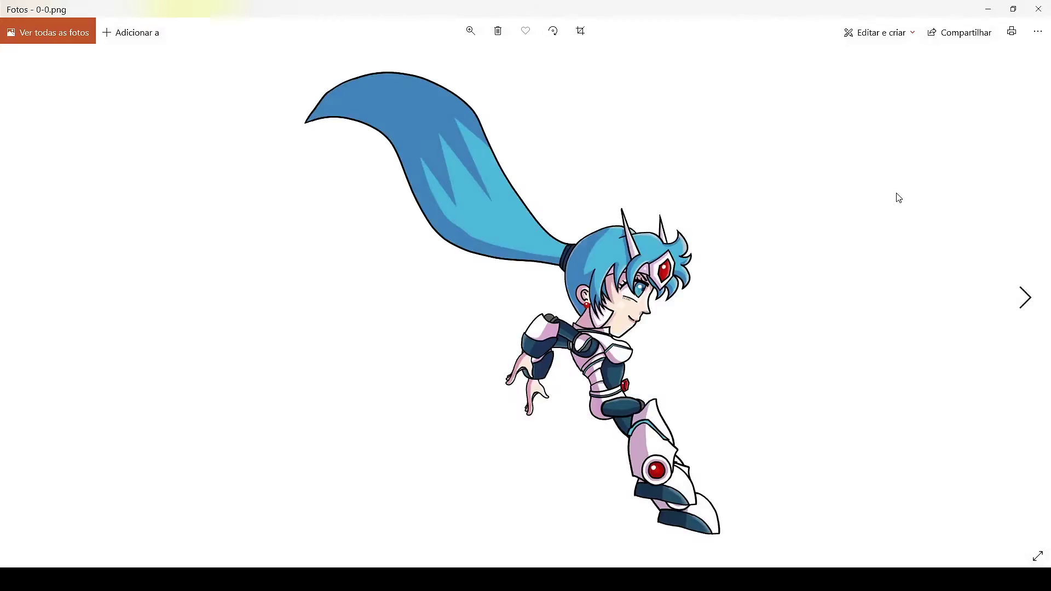
left_click(1038, 9)
left_click(919, 579)
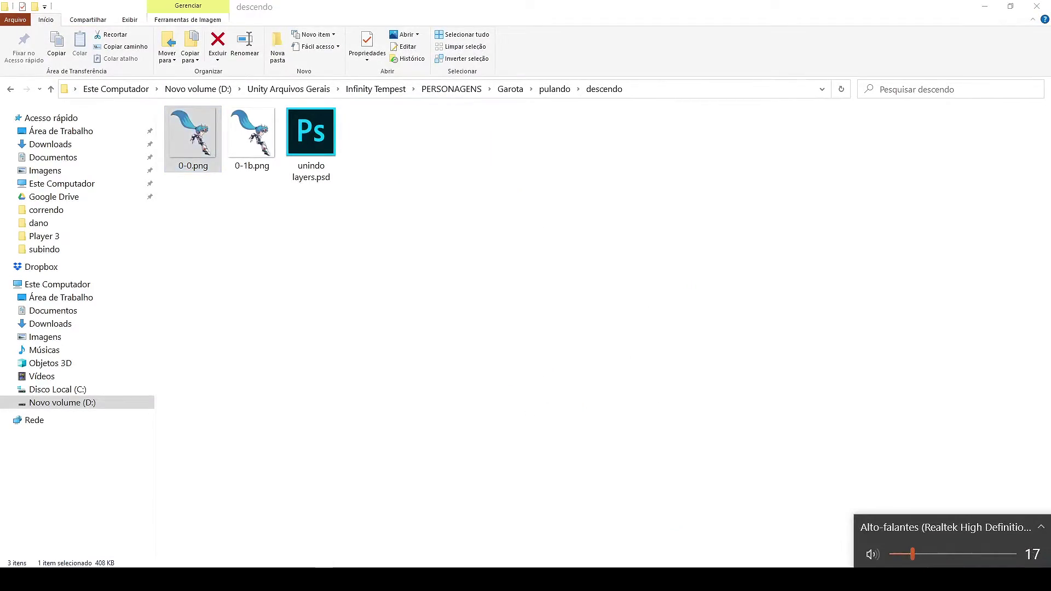
left_click(285, 578)
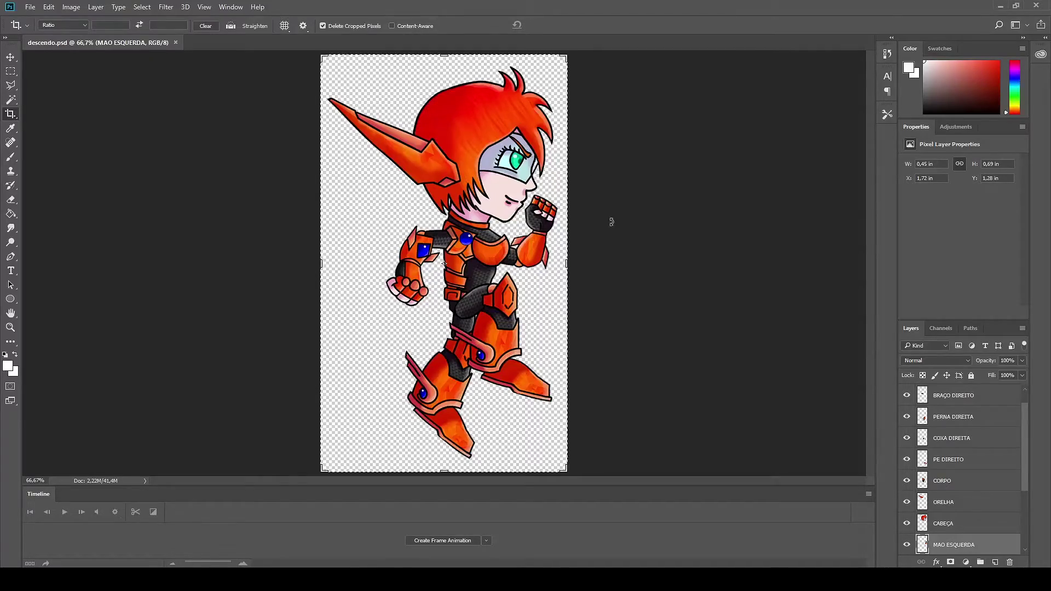
Extend the crop past the right edge and commit it to widen the canvas
left_click_drag(567, 263, 597, 264)
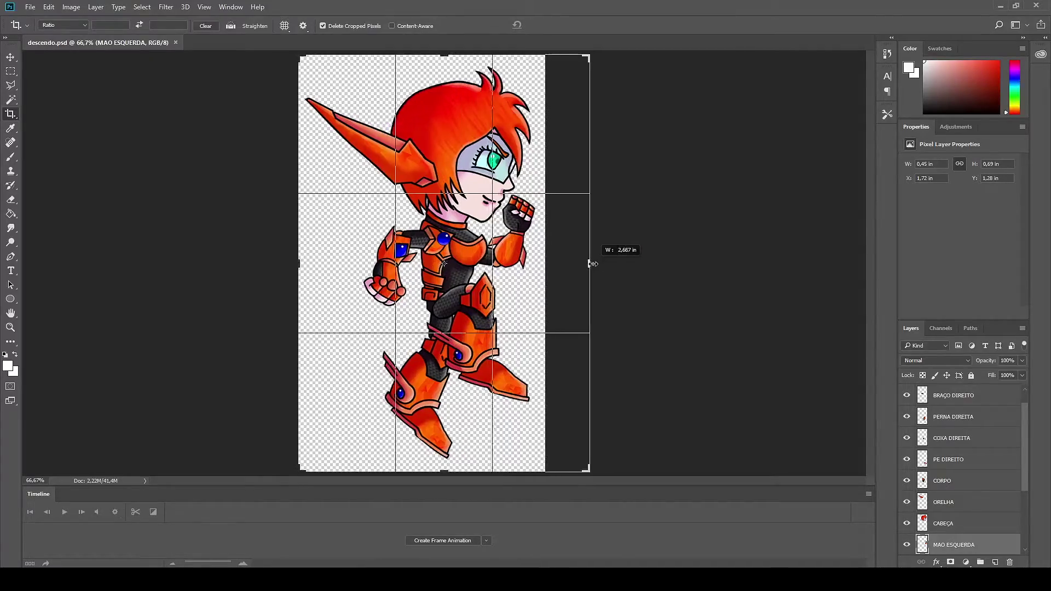
key("v")
left_click(493, 219)
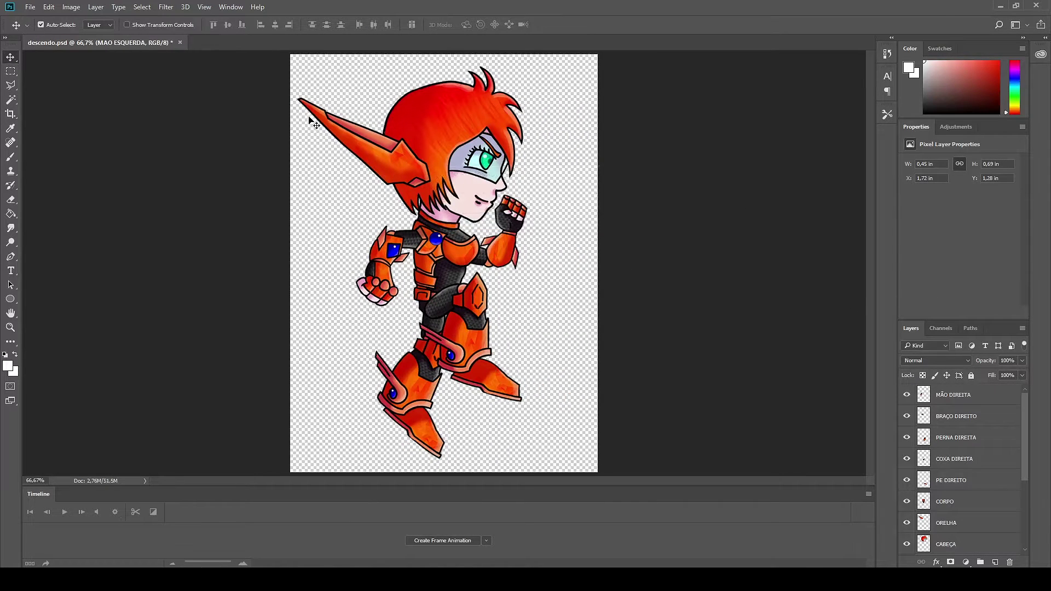
scroll(959, 397, "down", 5)
Try tilting the selected body layers with Free Transform, then cancel and undo it
left_click(954, 523, "shift")
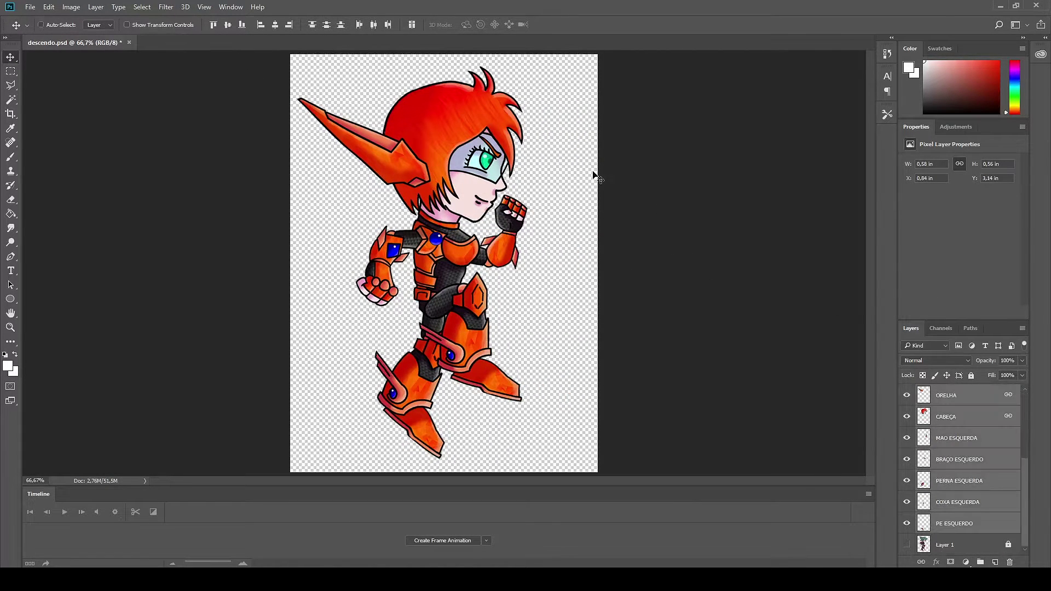
key("ctrl+t")
left_click_drag(539, 63, 471, 38)
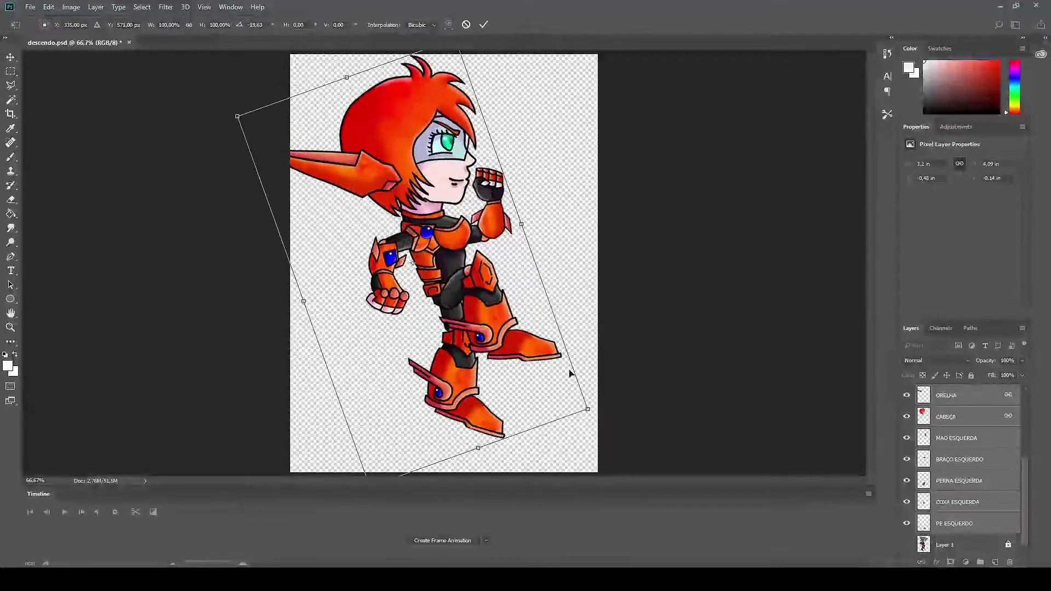
left_click_drag(514, 351, 533, 357)
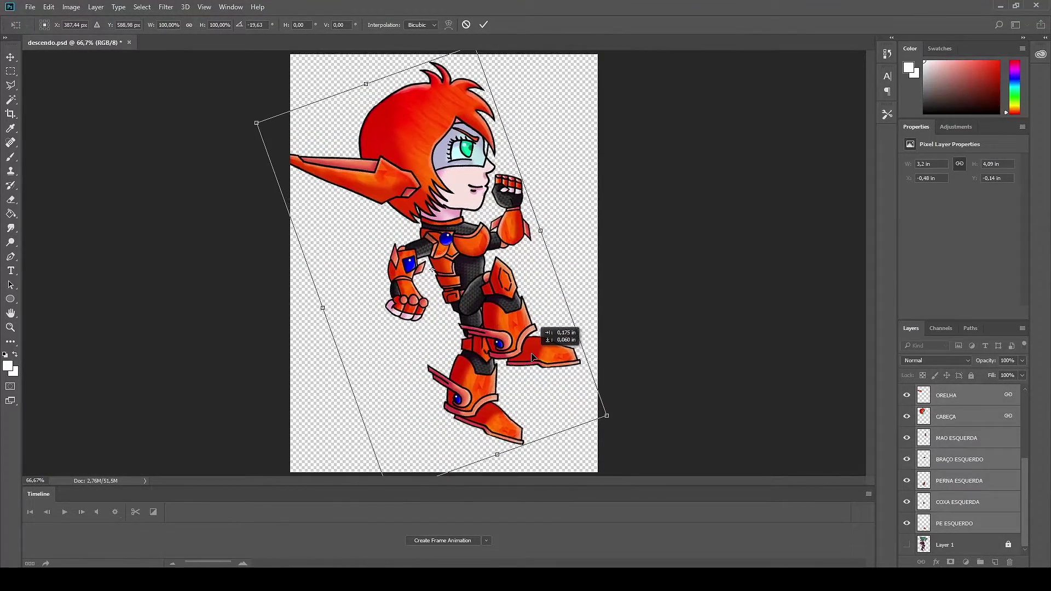
key("Escape")
key("ctrl+z")
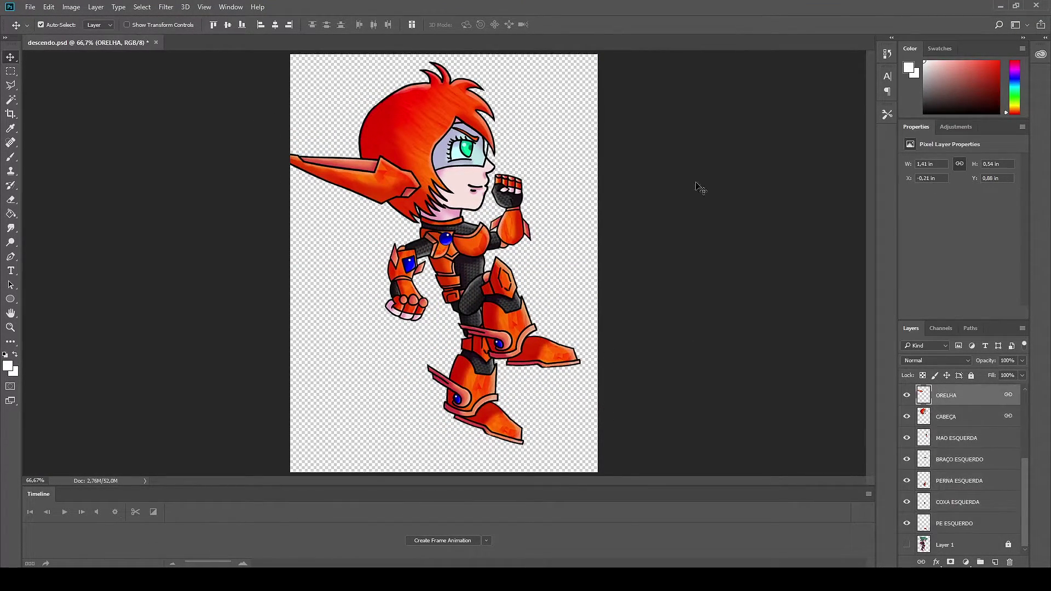
Rotate the ear layer so it points up-left
right_click(938, 398)
key("Escape")
key("ctrl+t")
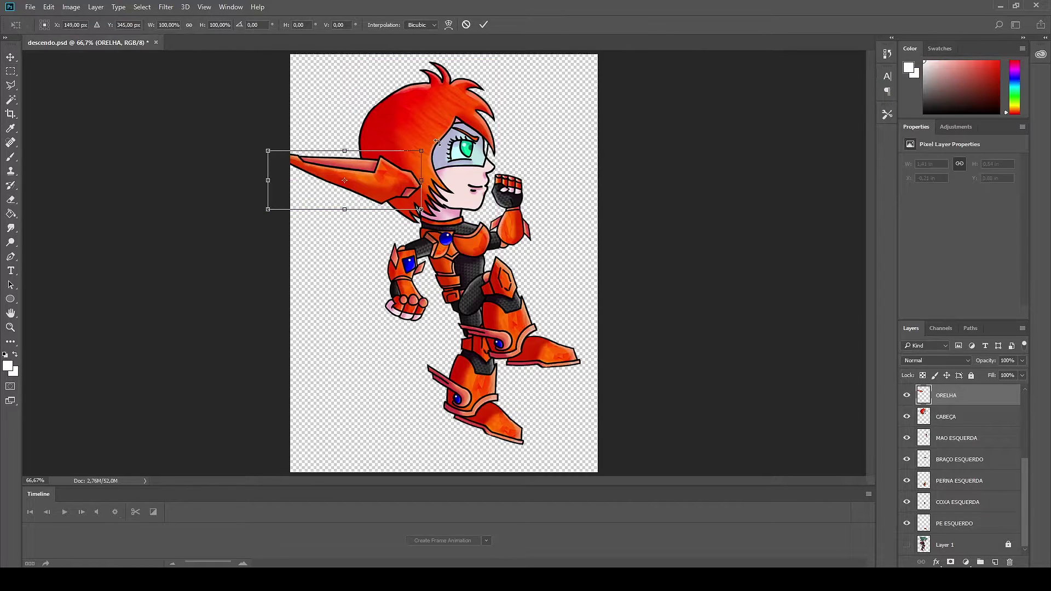
mouse_move(403, 186)
left_mouse_down()
mouse_move(398, 204)
mouse_move(408, 186)
left_mouse_up()
key("Return")
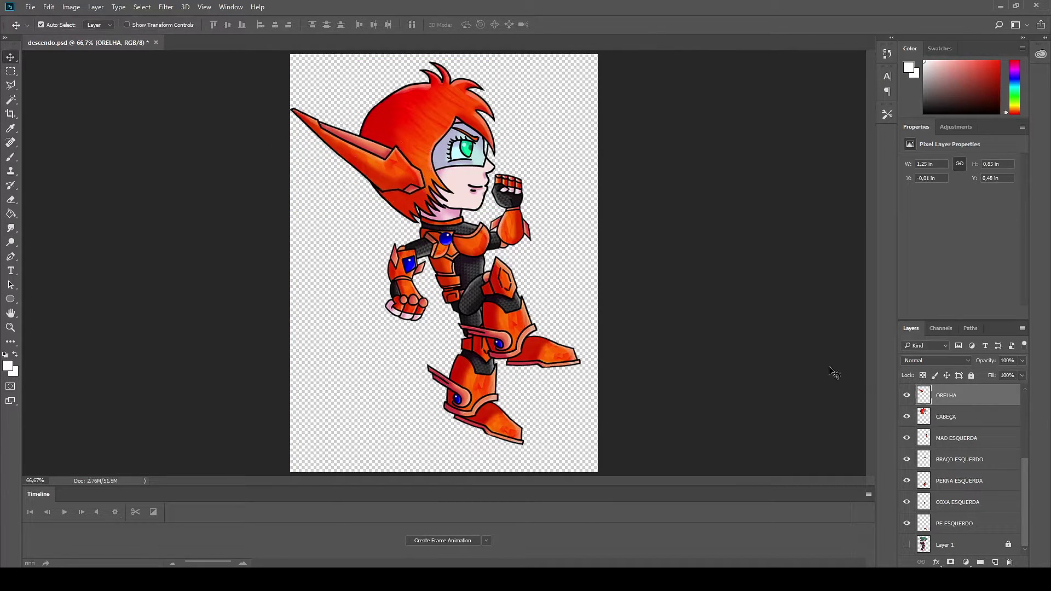
Link the CABEÇA head with the ear, tilt both clockwise, and view the 0-0.png reference
left_click(958, 418, "ctrl")
right_click(947, 418)
left_click(703, 314)
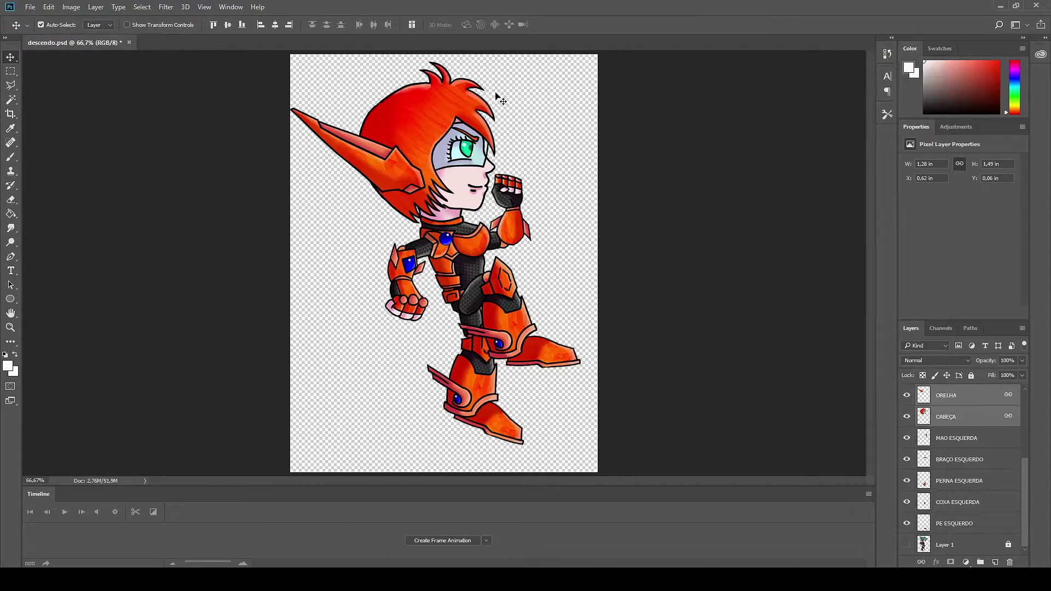
key("ctrl+t")
left_click_drag(540, 75, 551, 104)
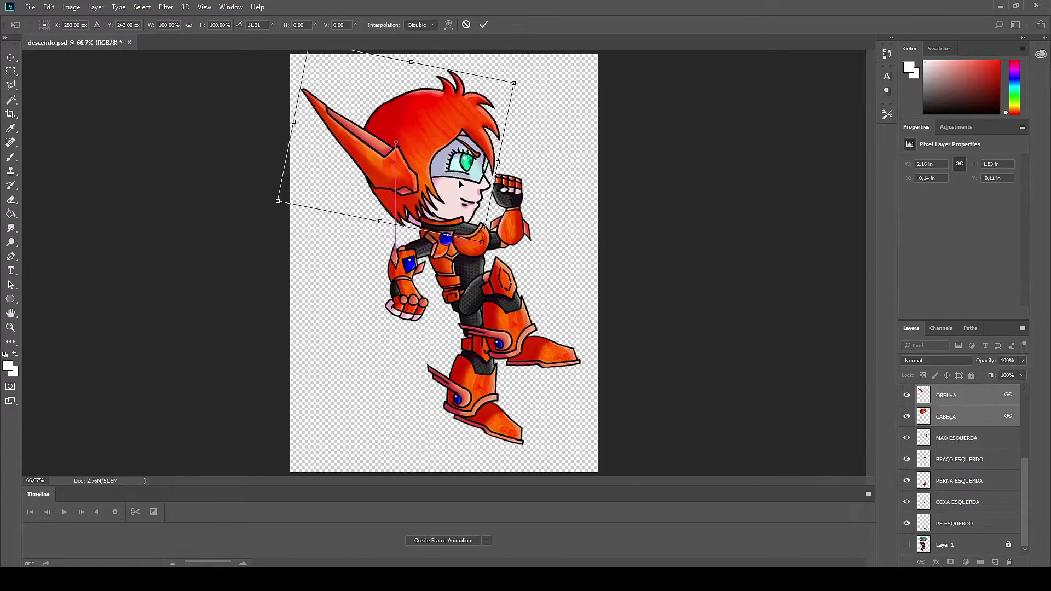
left_click_drag(454, 183, 472, 182)
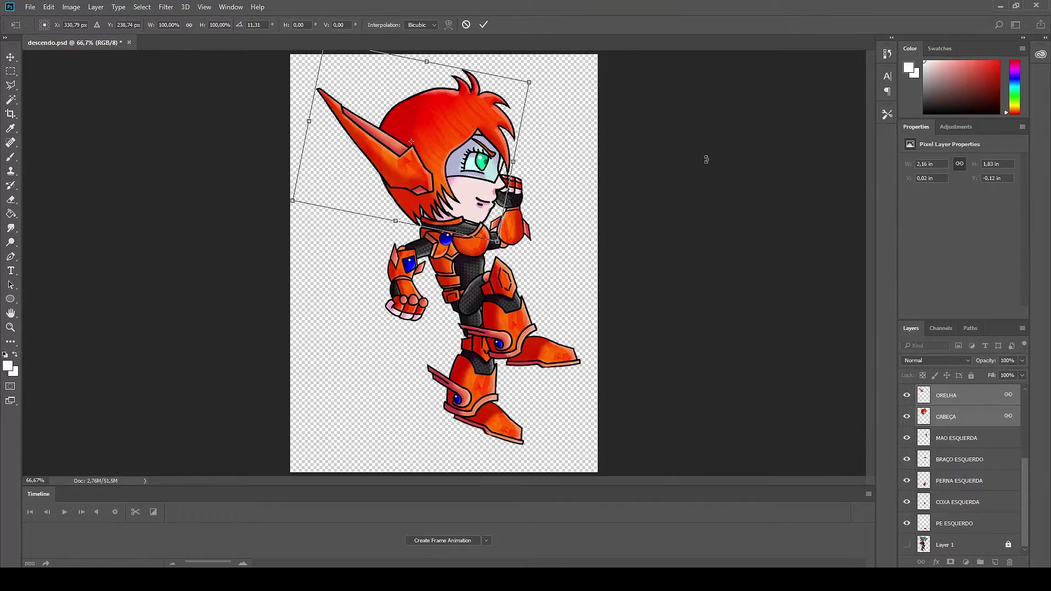
key("Escape")
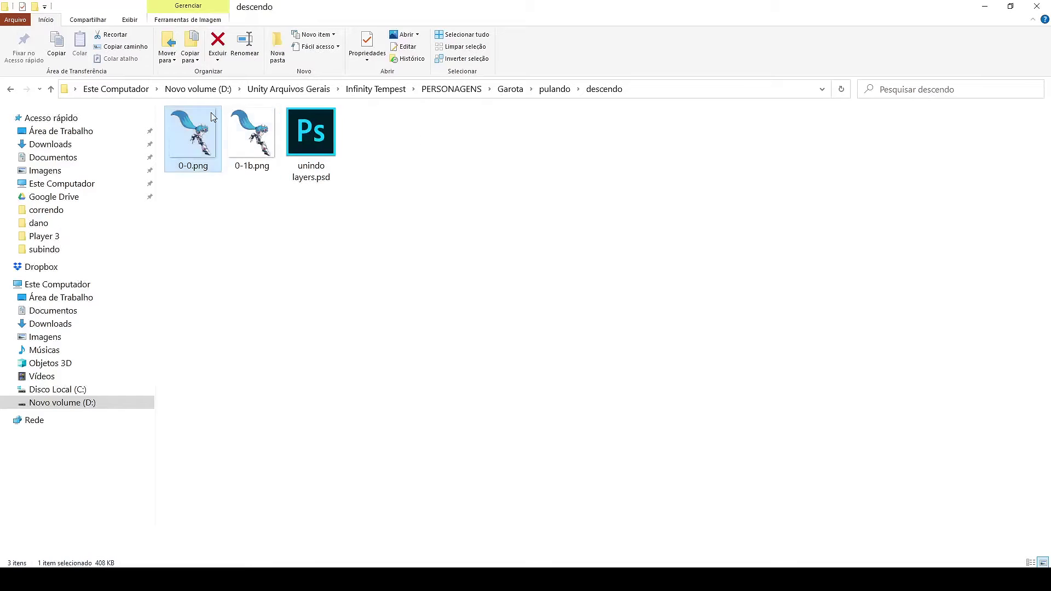
double_click(195, 134)
Rotate the right arm upward and shift it up and left
key("alt+Tab")
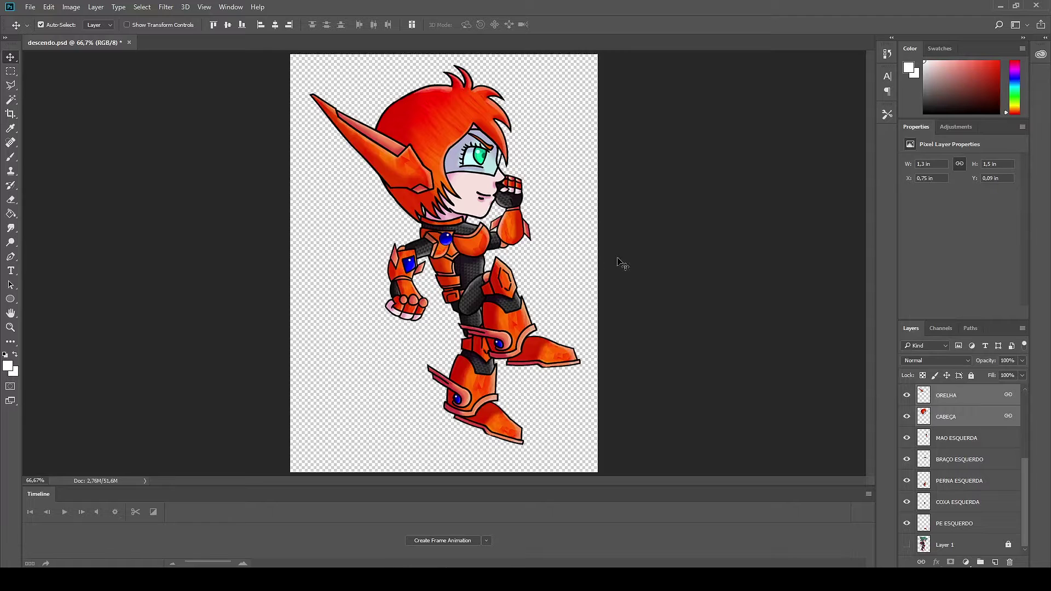
left_click(430, 270)
key("ctrl+t")
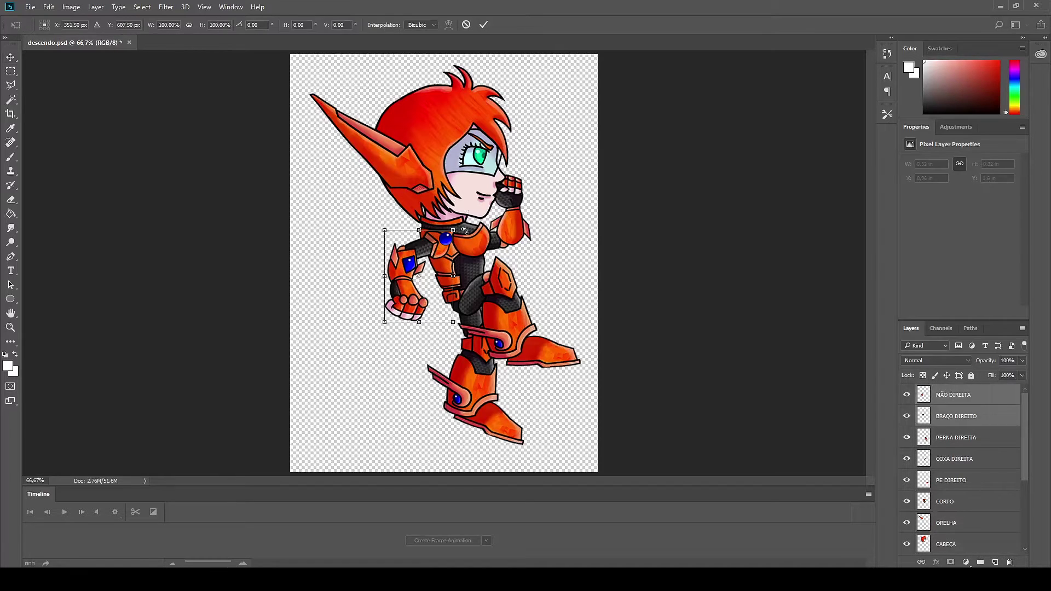
mouse_move(464, 232)
left_mouse_down()
mouse_move(473, 295)
mouse_move(476, 276)
left_mouse_up()
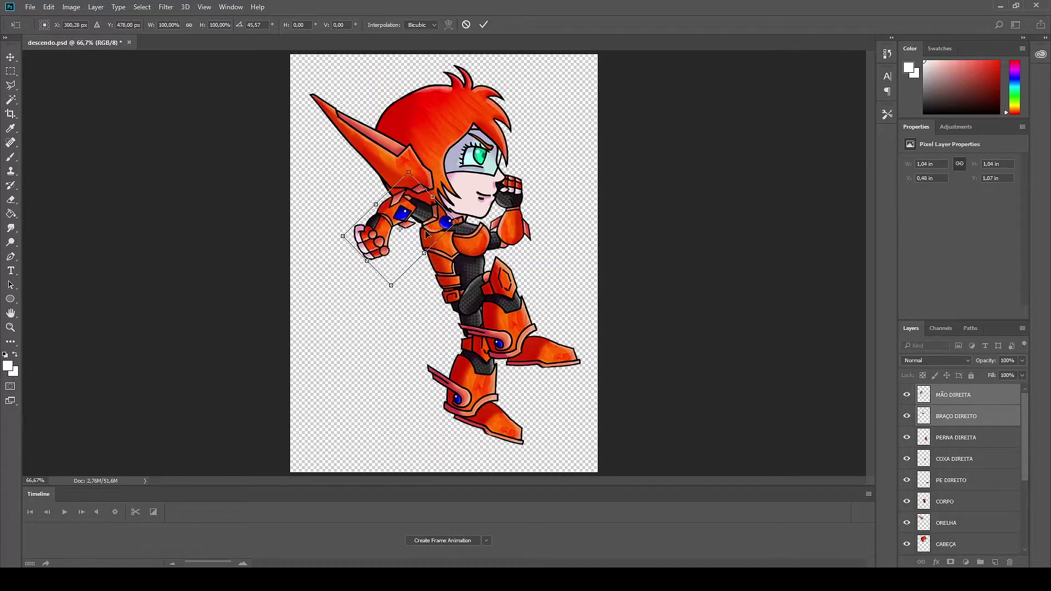
left_click_drag(433, 241, 429, 234)
key("Return")
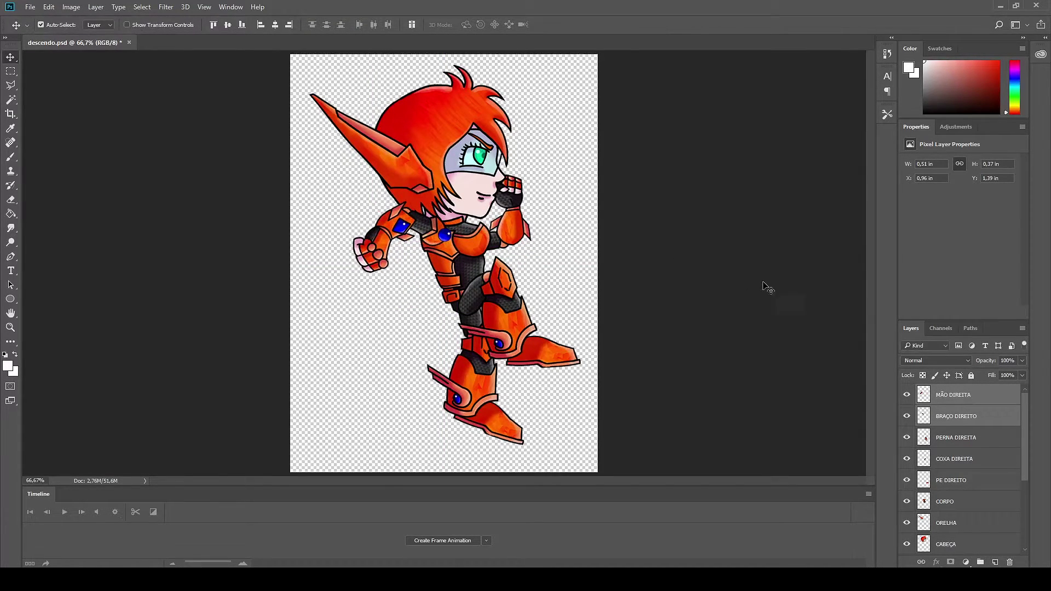
Rotate the right hand to match the arm and place it at the arm's end
left_click(957, 398)
key("ctrl+t")
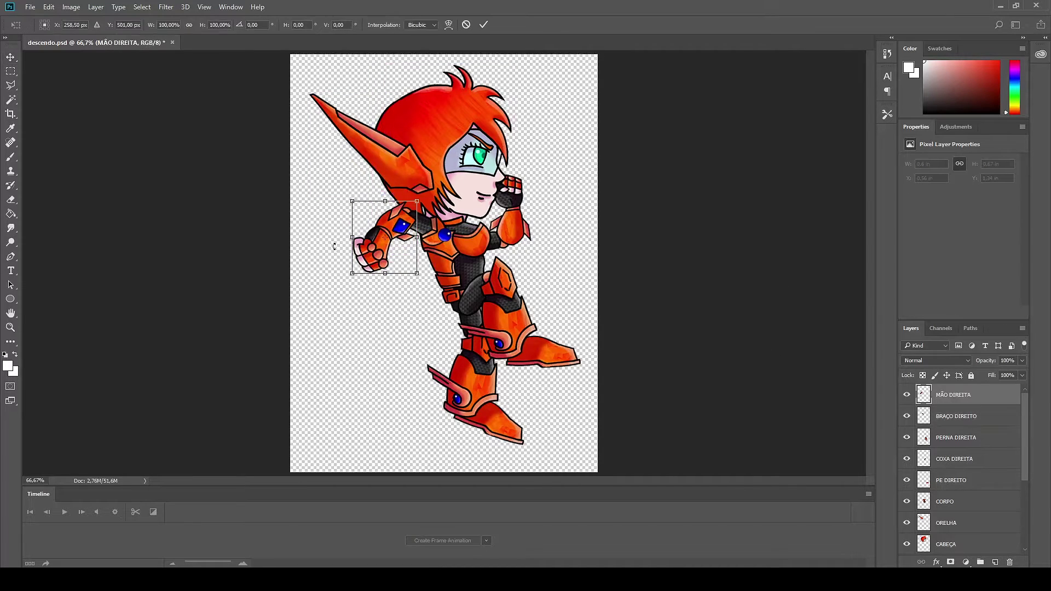
left_click_drag(429, 277, 421, 286)
left_click_drag(405, 246, 399, 219)
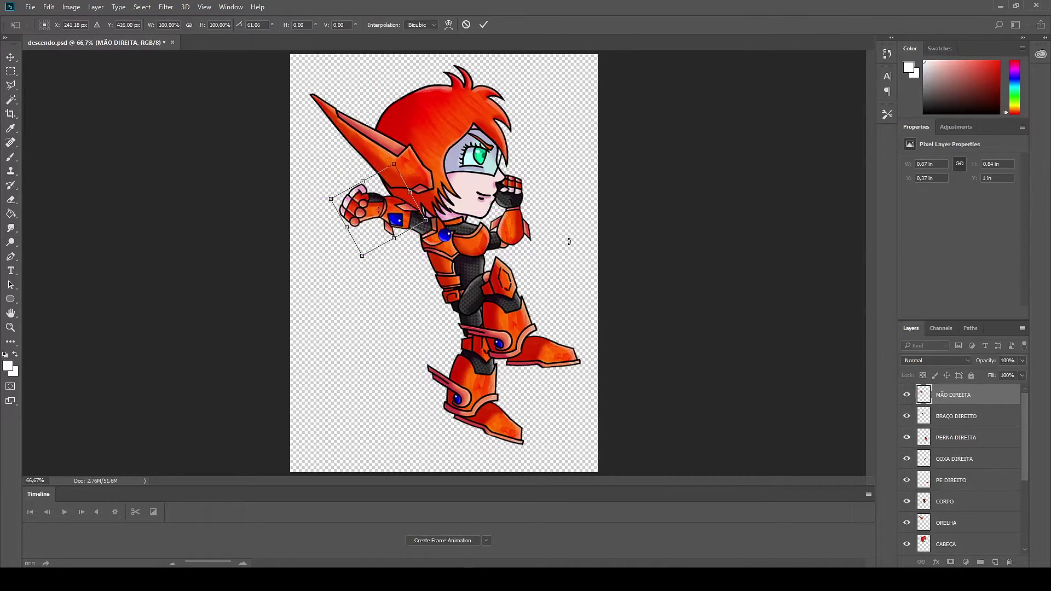
key("Return")
scroll(982, 527, "down", 3)
Swing the left arm and hand up behind the body
left_click(994, 442)
left_click(980, 460, "shift")
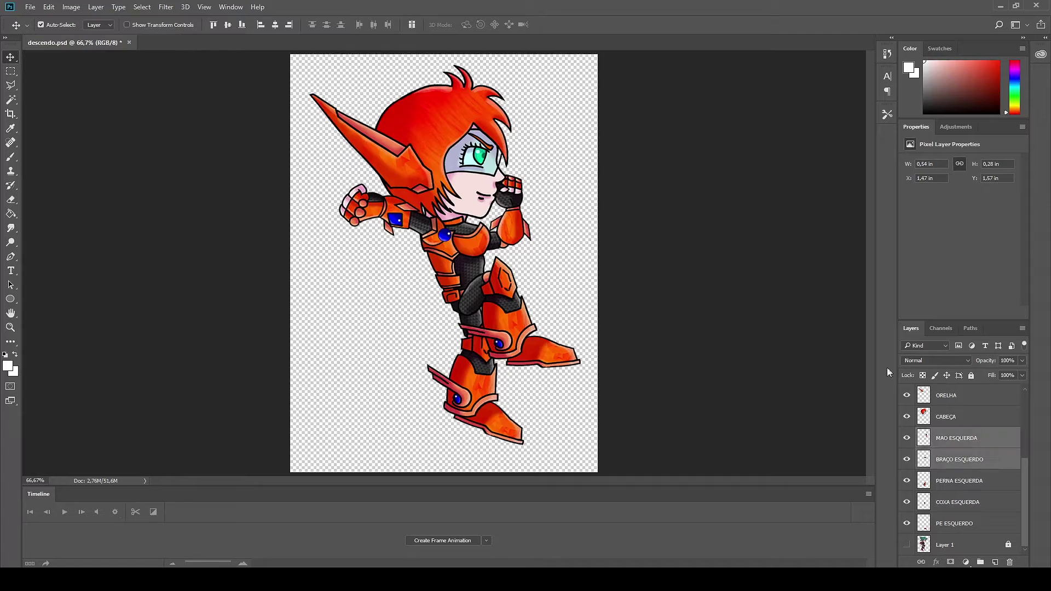
key("ctrl+t")
mouse_move(550, 175)
left_mouse_down()
mouse_move(544, 236)
mouse_move(449, 225)
mouse_move(439, 235)
left_mouse_up()
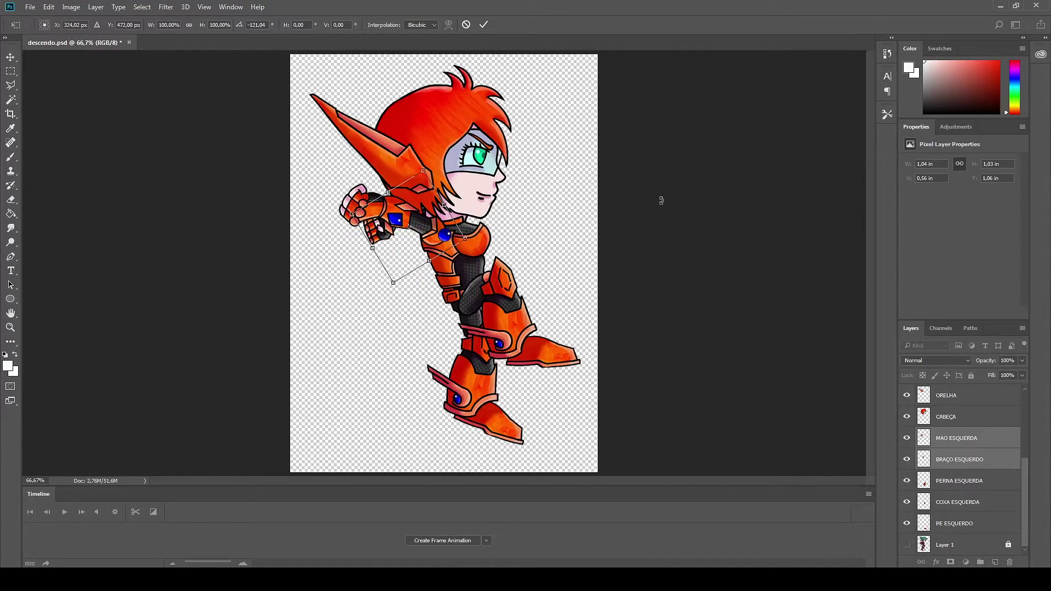
key("Return")
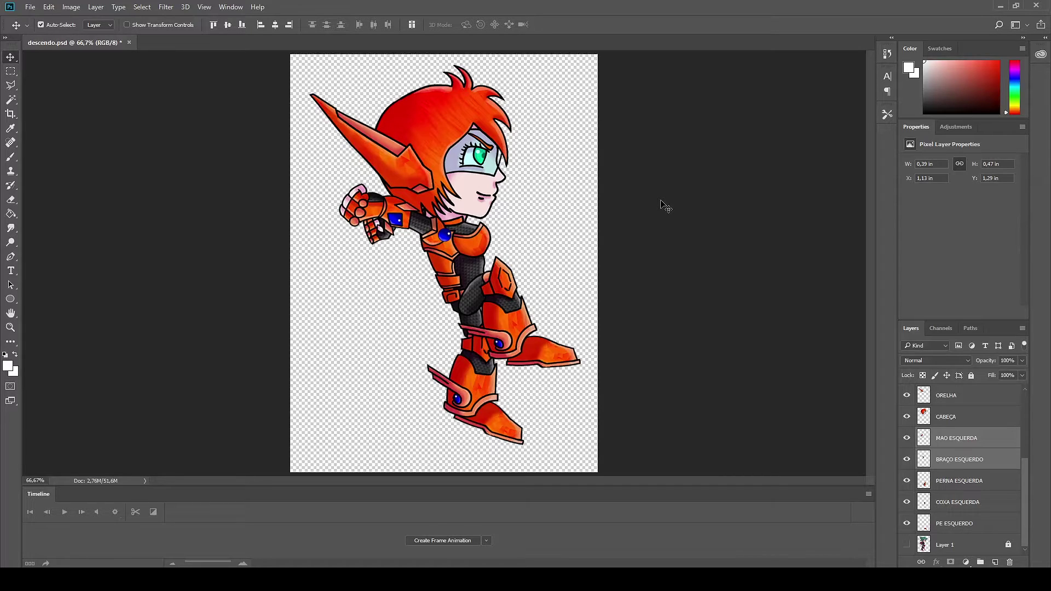
Tilt the CABEÇA head back about 19° and nudge it onto the neck
left_click(961, 419)
key("ctrl+t")
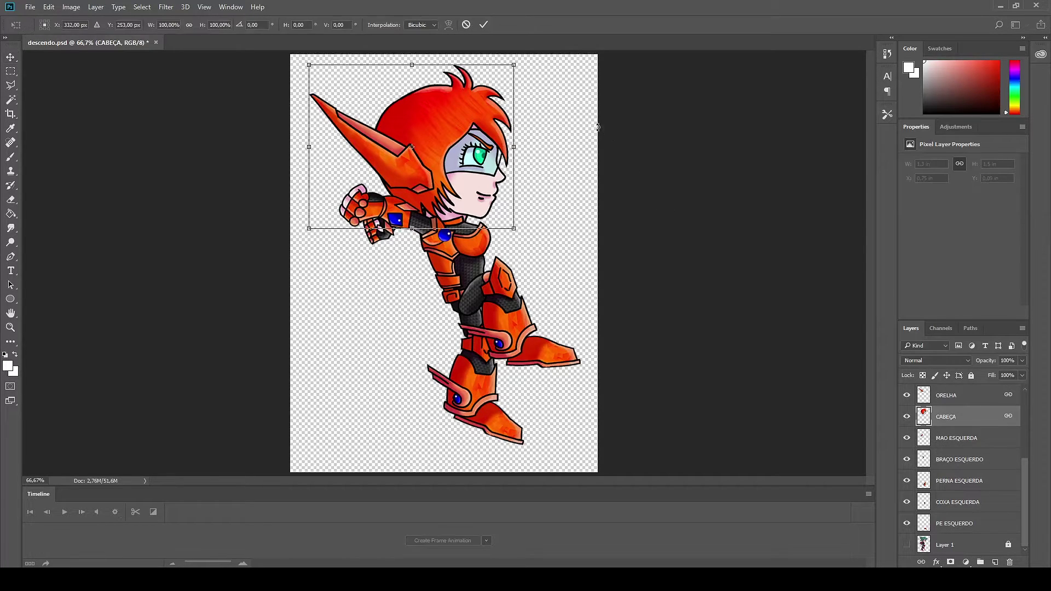
left_click_drag(613, 152, 572, 82)
left_click_drag(499, 162, 507, 178)
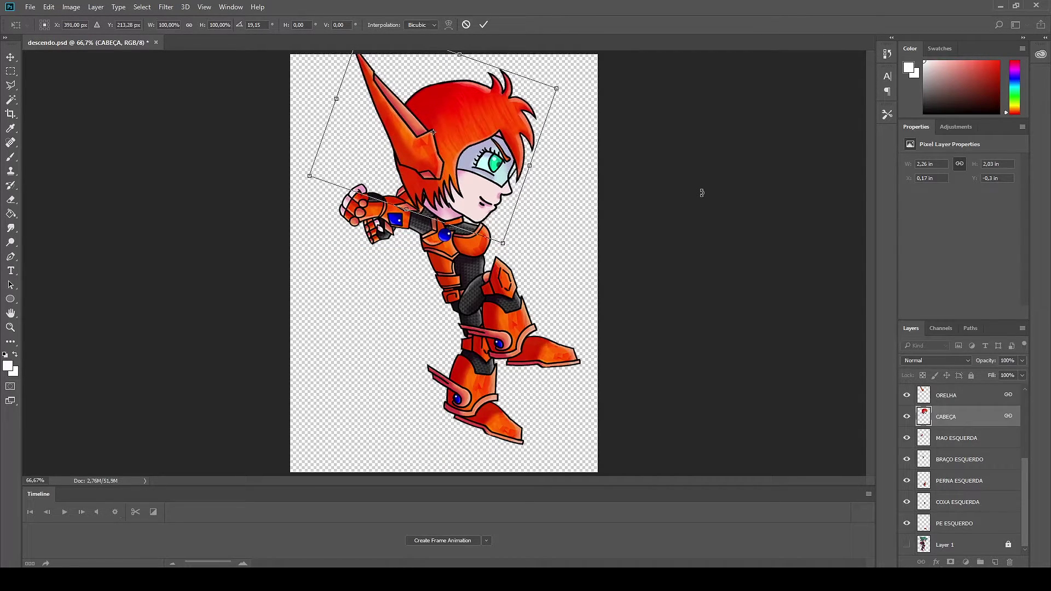
key("Down")
key("Down")
key("Down")
key("Return")
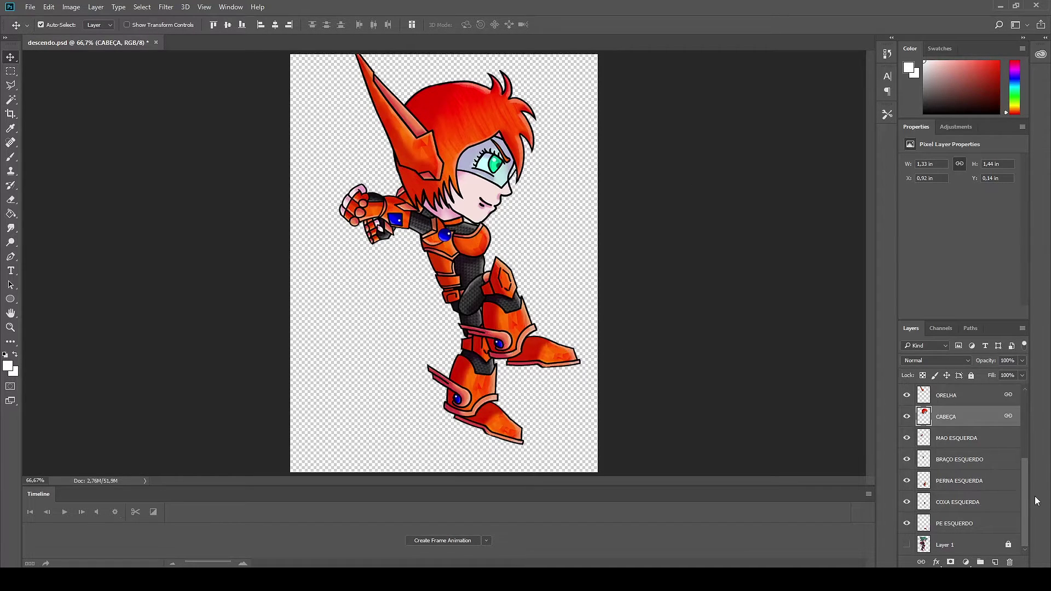
Rotate the PERNA DIREITA, COXA DIREITA and PE DIREITO layers together, and shift them down and left
scroll(1030, 479, "up", 3)
scroll(1030, 479, "up", 3)
left_click(974, 437)
left_click(969, 458, "shift")
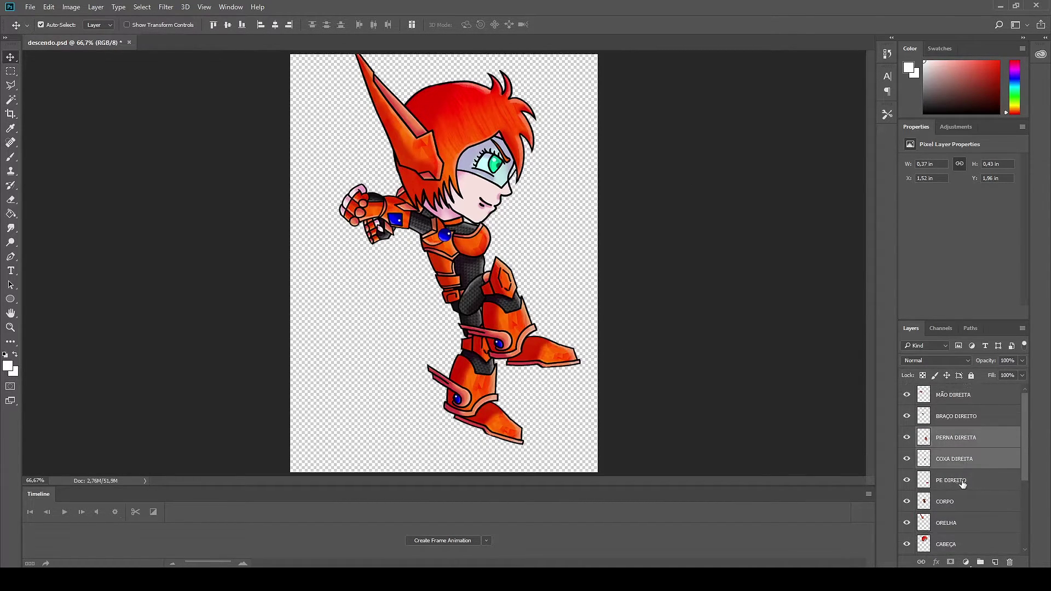
left_click(963, 481, "shift")
key("ctrl+t")
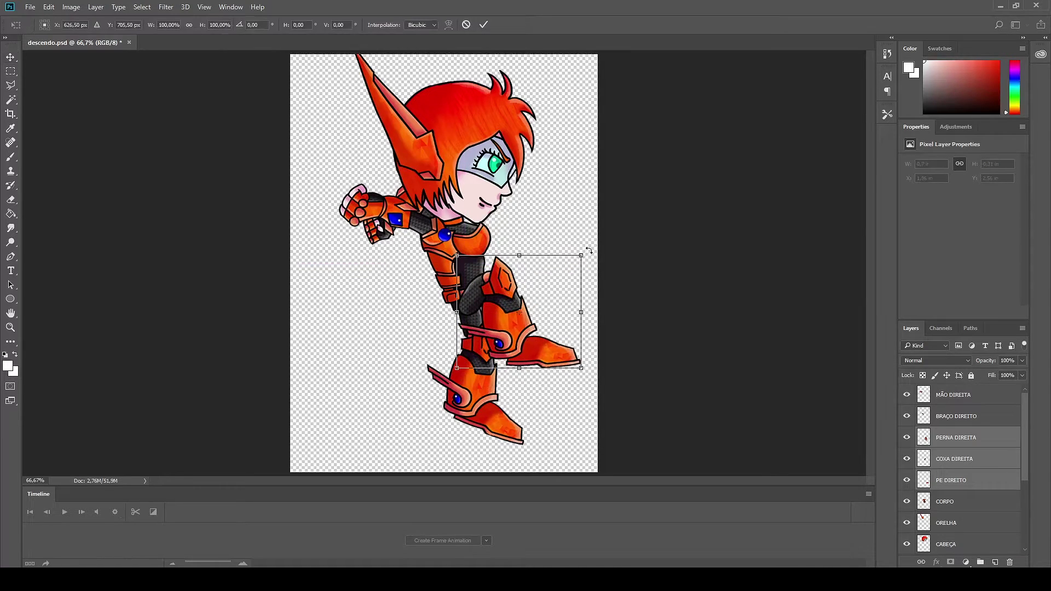
left_click_drag(588, 250, 556, 378)
left_click_drag(552, 285, 485, 328)
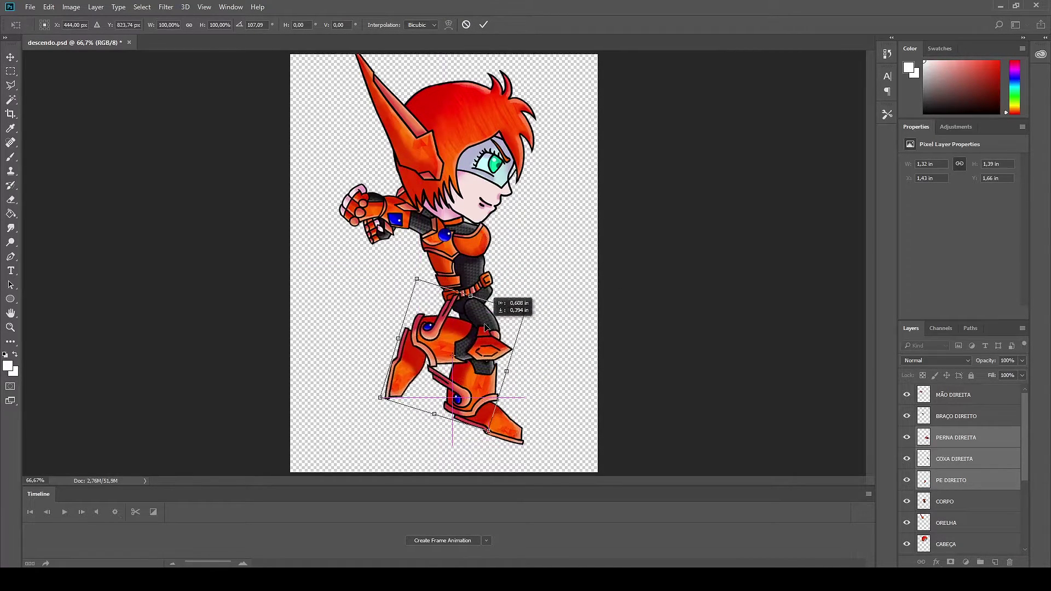
key("Escape")
key("ctrl+t")
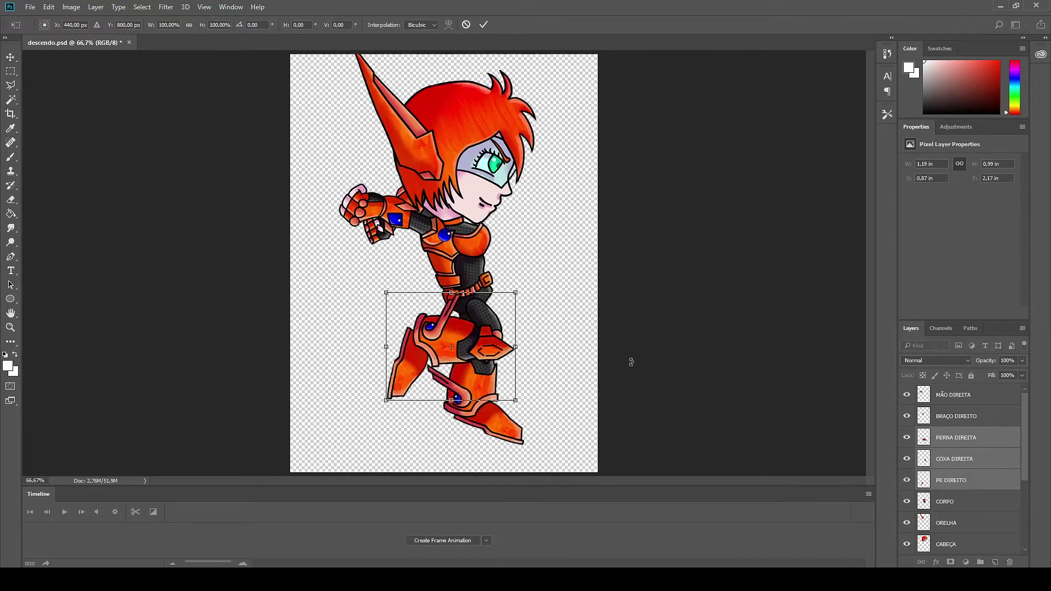
key("Escape")
Rotate PERNA DIREITA backward, then rotate PE DIREITO and move it down onto the leg
left_click(956, 438)
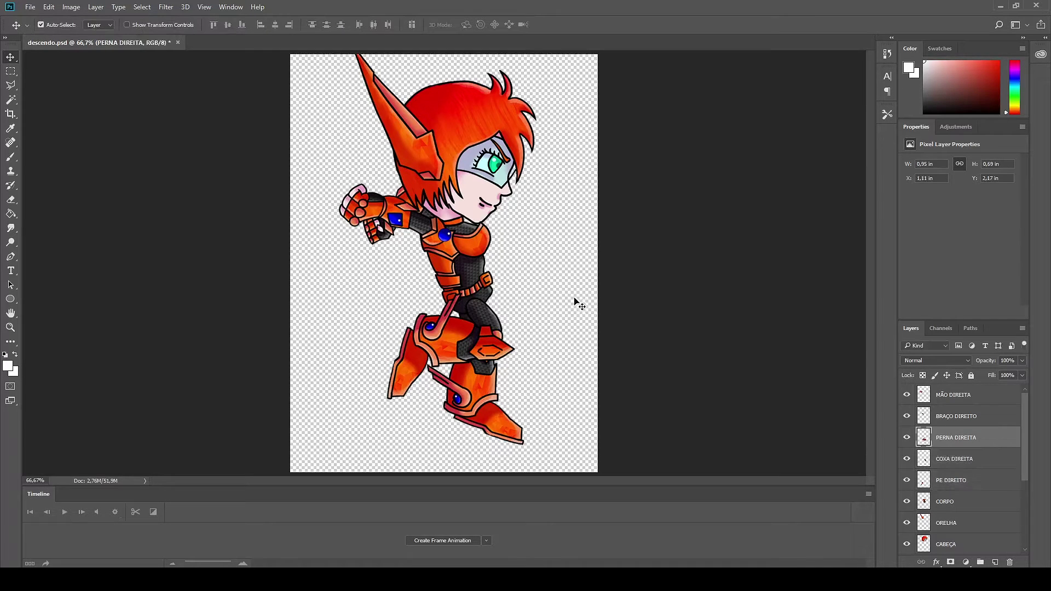
key("ctrl+t")
mouse_move(528, 368)
left_mouse_down()
mouse_move(441, 345)
mouse_move(529, 371)
left_mouse_up()
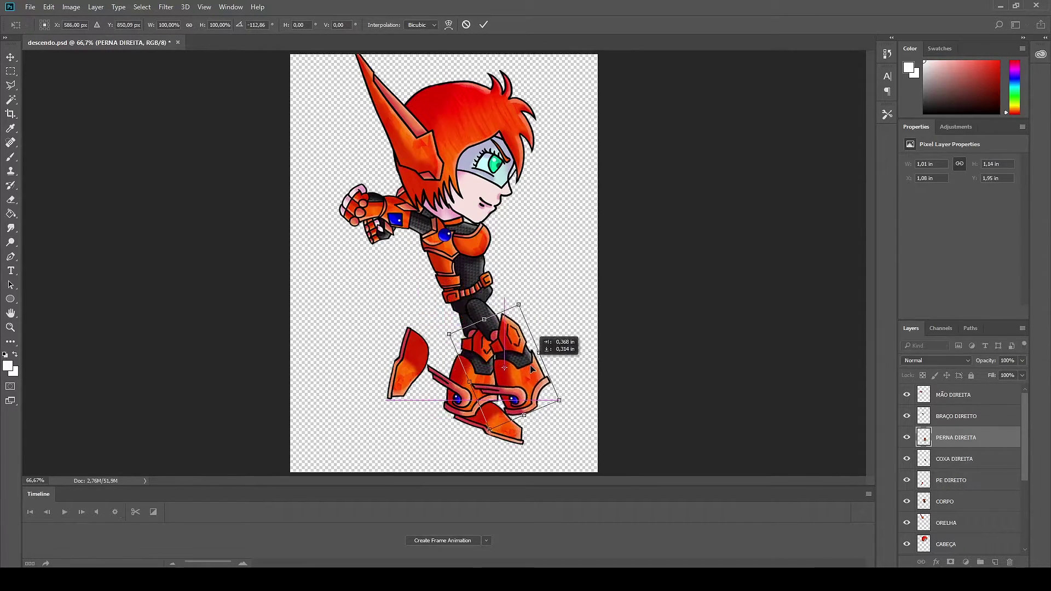
key("Return")
left_click(422, 363, "ctrl")
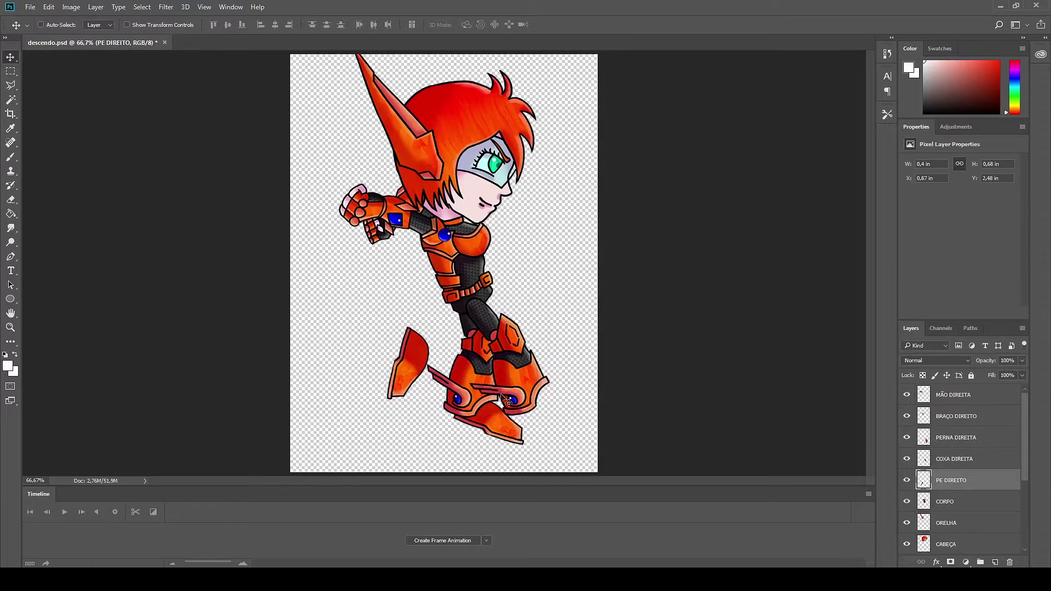
key("ctrl+t")
left_click_drag(445, 324, 316, 265)
left_click_drag(431, 363, 573, 407)
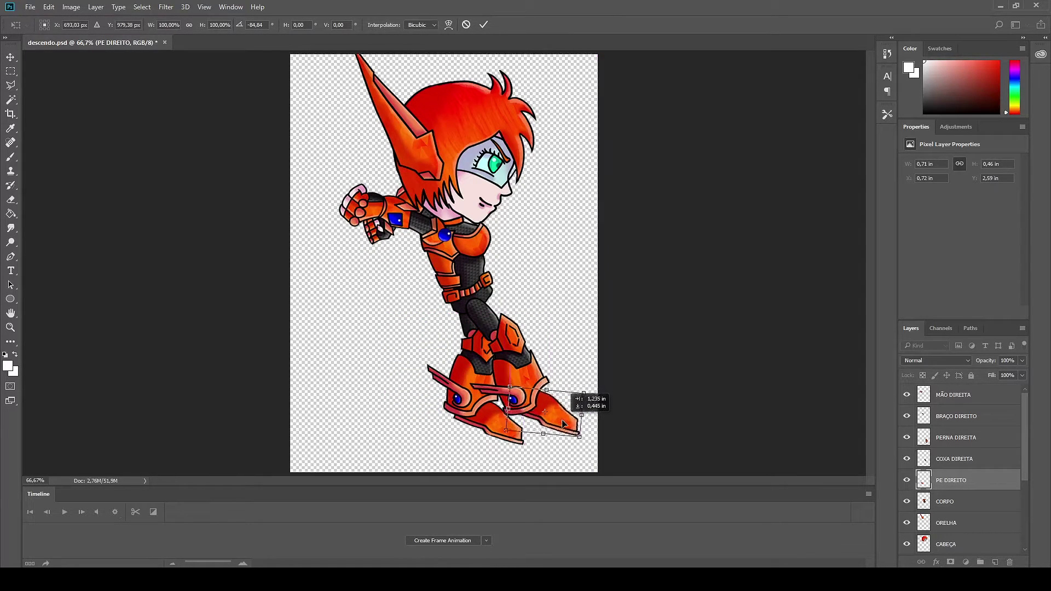
key("Return")
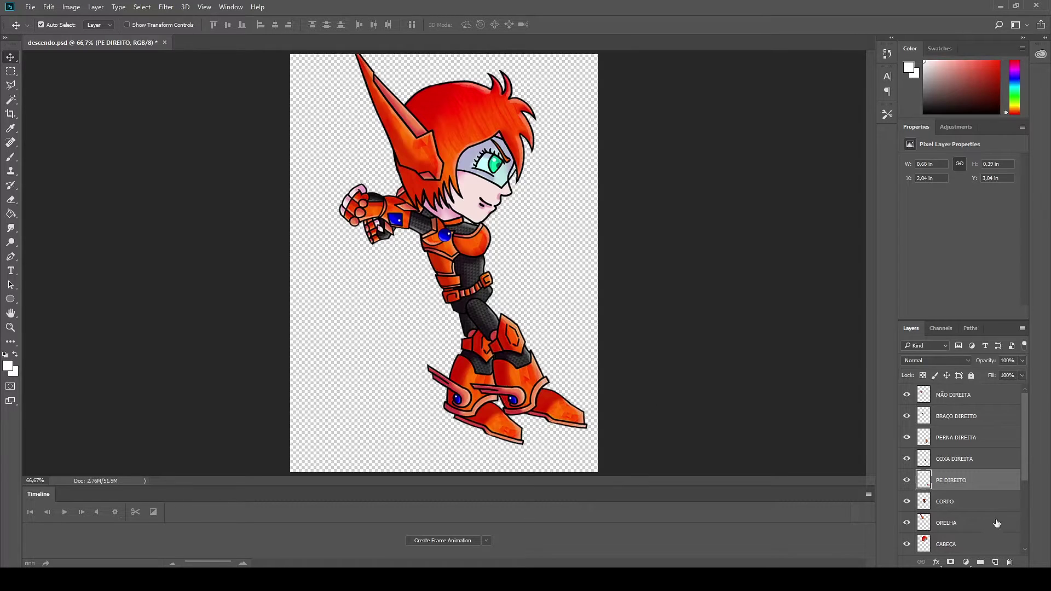
Rotate the left thigh layer COXA ESQUERDA into the bent pose
scroll(997, 523, "down", 3)
left_click(969, 502)
key("ctrl+t")
left_click_drag(495, 345, 521, 307)
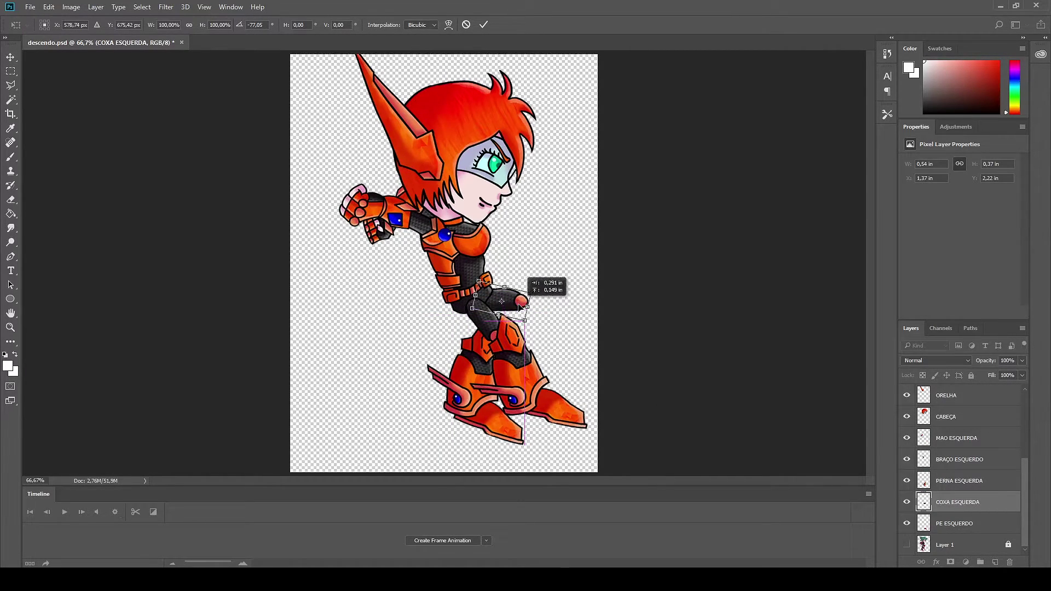
key("Return")
Rotate PERNA ESQUERDA about 48° onto the thigh and rotate PE ESQUERDO to hang beneath it
left_click(959, 480)
key("ctrl+t")
left_click_drag(509, 406, 465, 428)
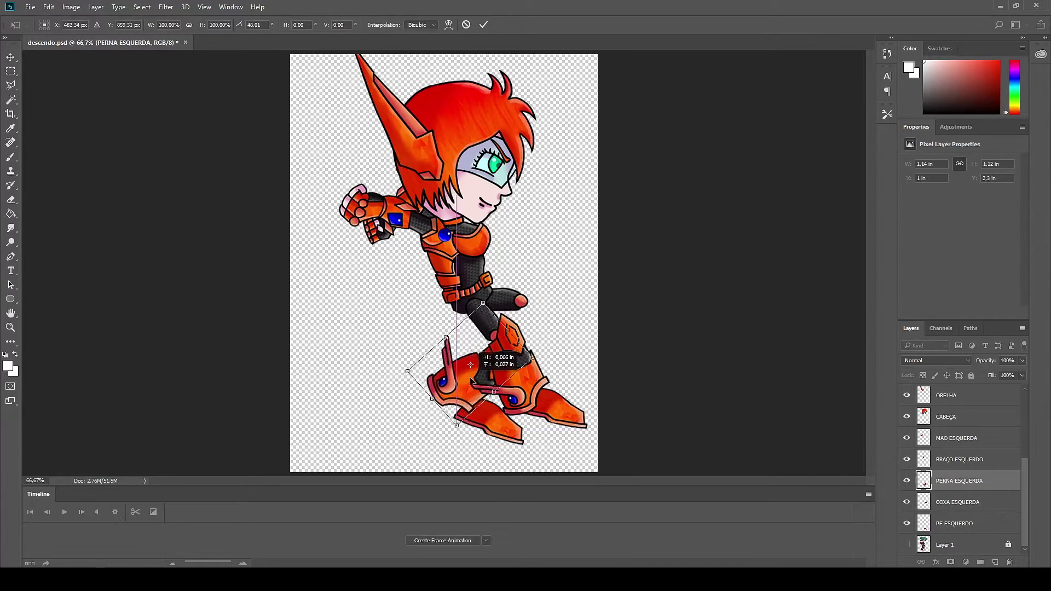
left_click_drag(462, 385, 491, 333)
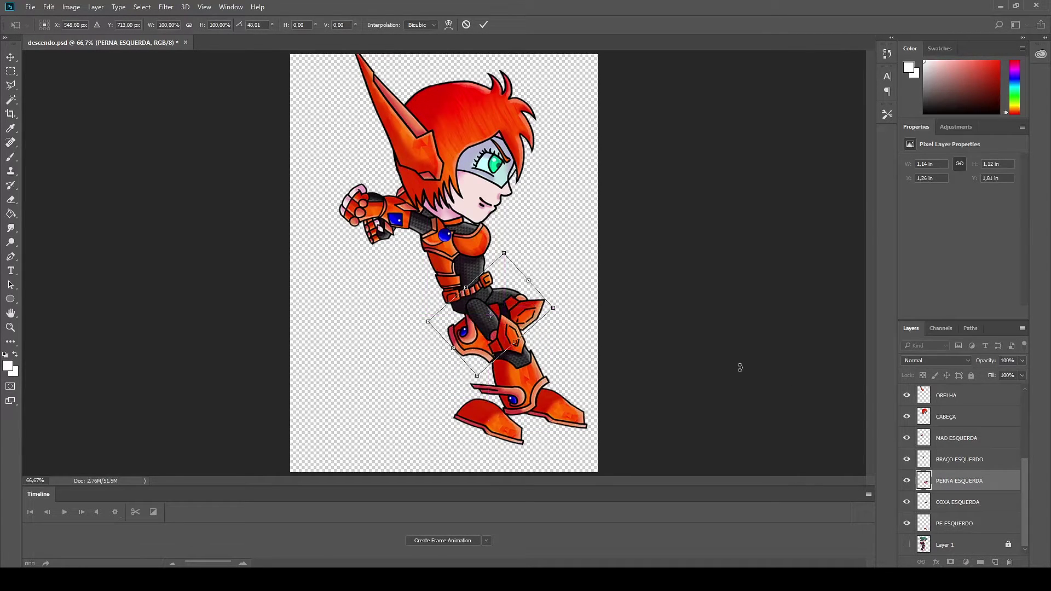
key("Return")
left_click(954, 523)
key("ctrl+t")
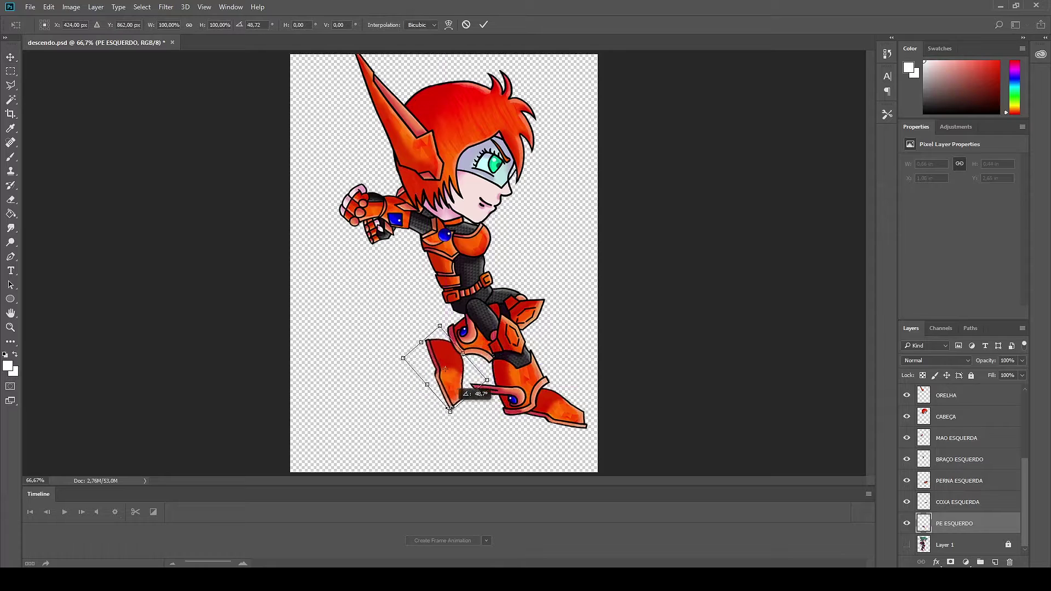
left_click_drag(482, 403, 461, 374)
key("Return")
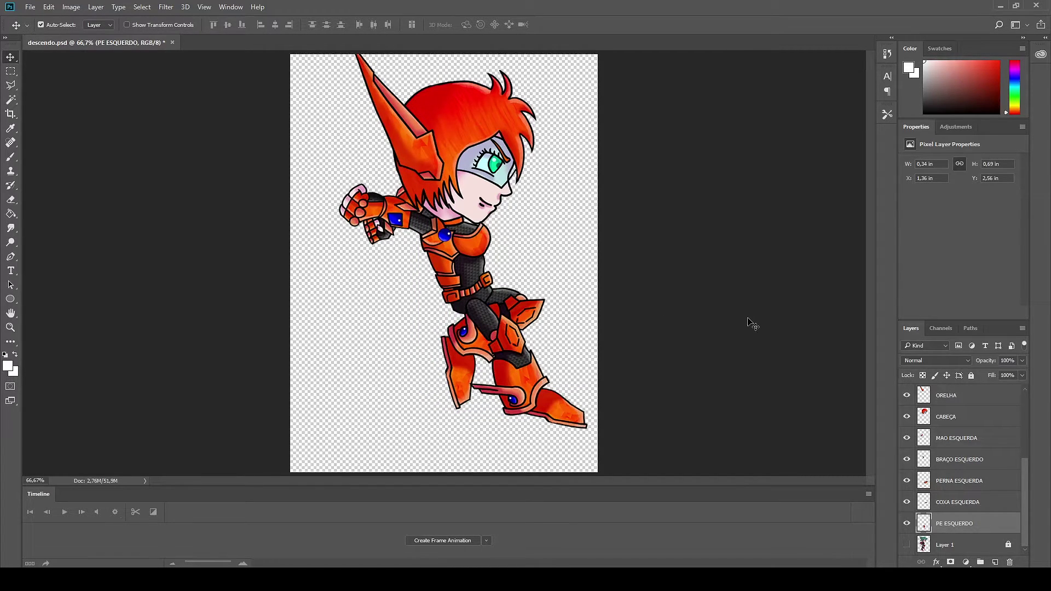
key("space")
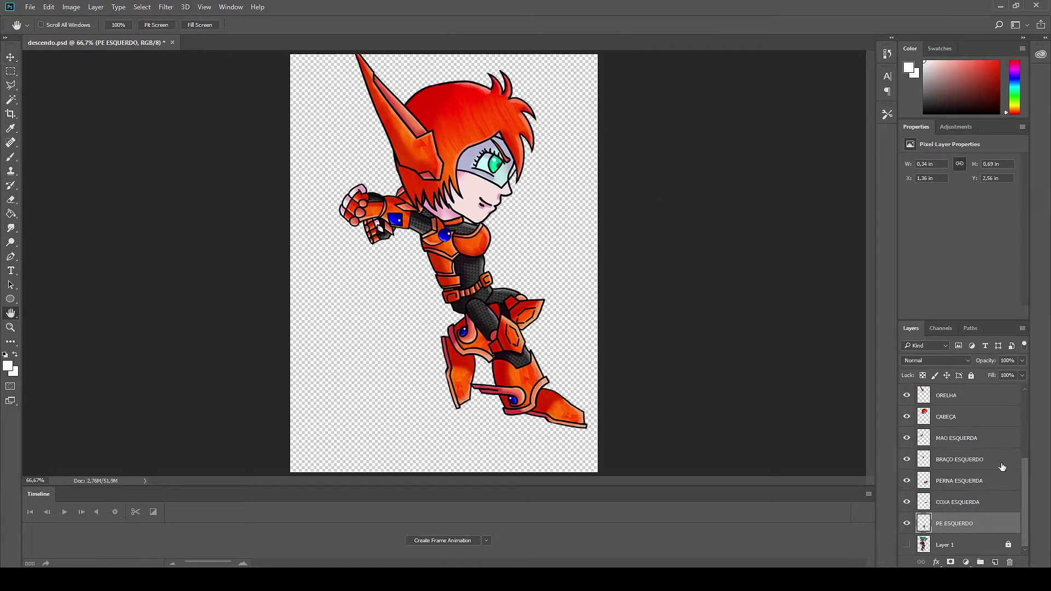
Unlink the ORELHA layer from CABEÇA and rotate the ear slightly
left_click(976, 399)
left_click(1007, 527, "shift")
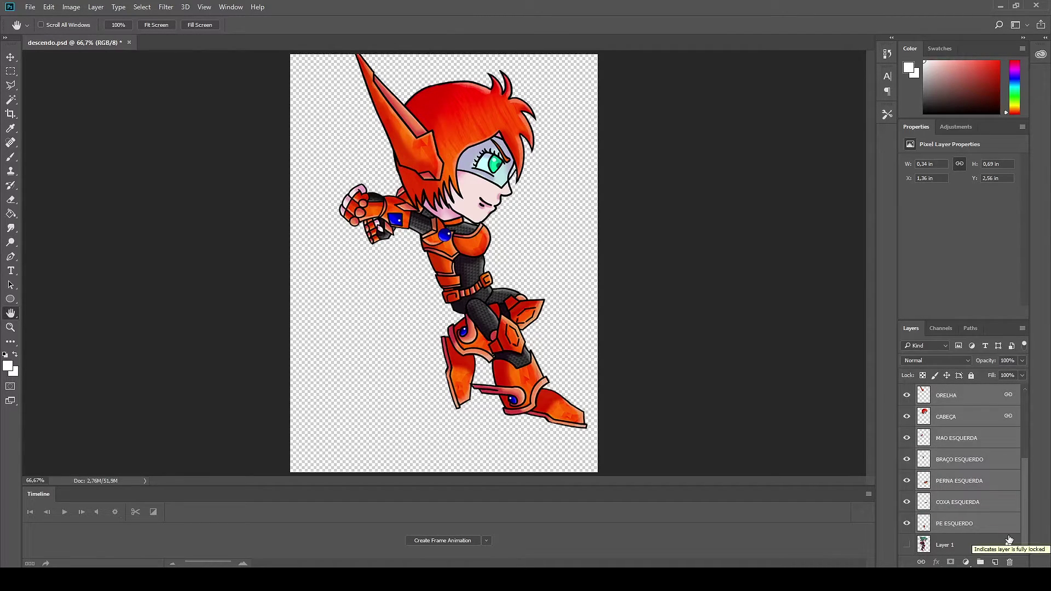
left_click(946, 396)
right_click(958, 395)
left_click(682, 310)
key("ctrl+t")
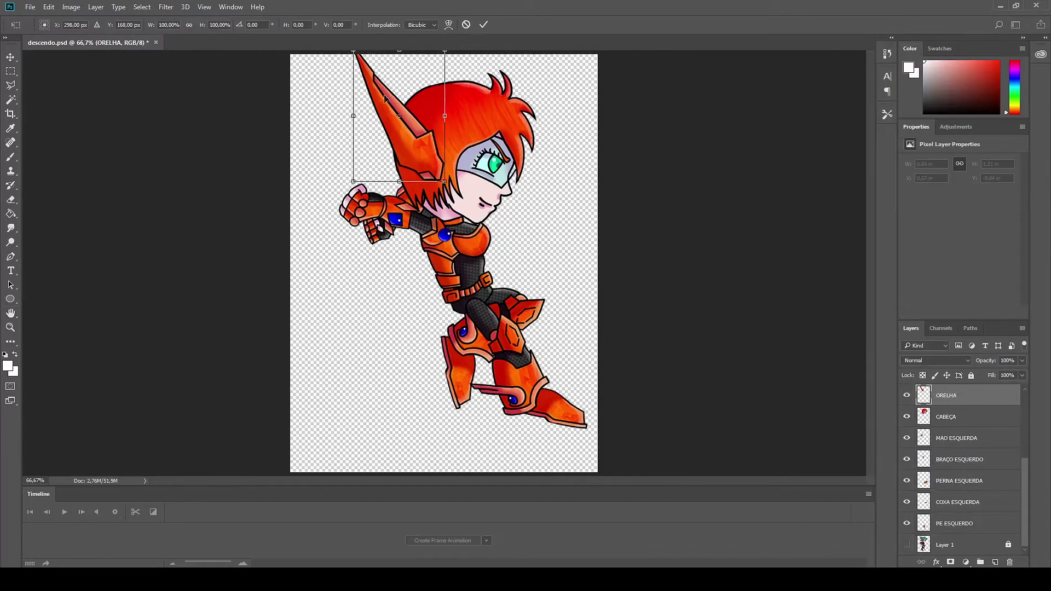
left_click_drag(461, 192, 478, 177)
key("Return")
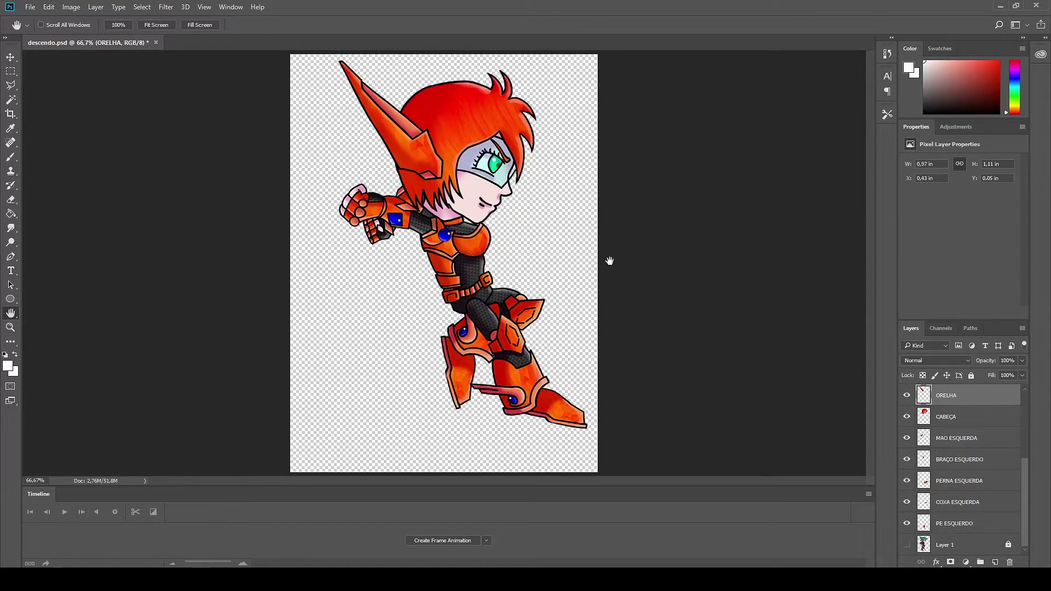
Zoom in on the chest and adjust the BRAÇO DIREITO arm's angle at the shoulder
key("z")
left_click_drag(438, 215, 830, 301)
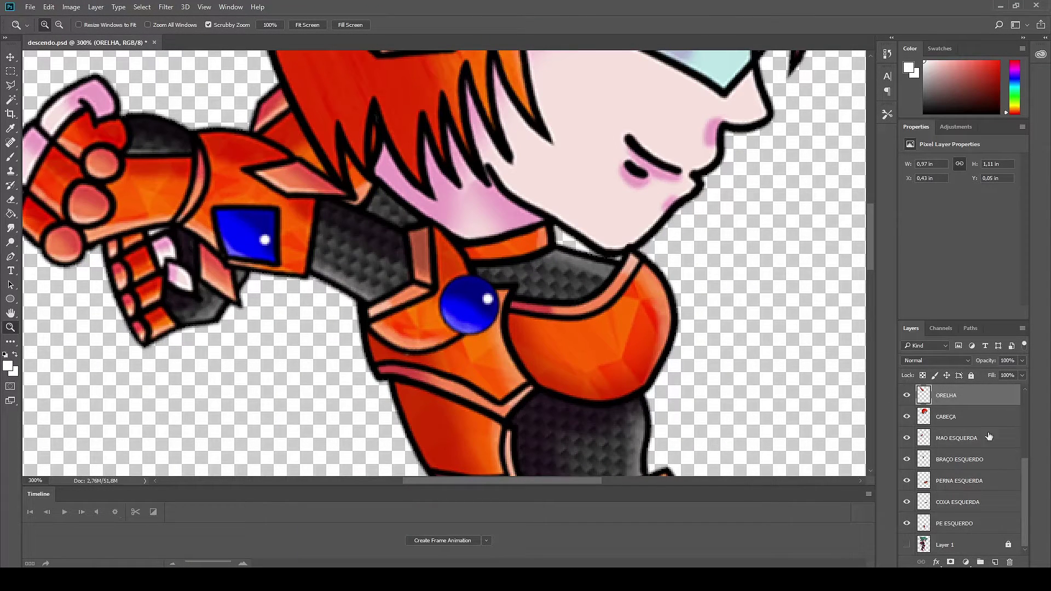
scroll(989, 437, "up", 3)
left_click(963, 416)
key("ctrl+t")
mouse_move(573, 126)
left_mouse_down()
mouse_move(617, 251)
mouse_move(602, 186)
left_mouse_up()
left_click_drag(460, 274, 474, 257)
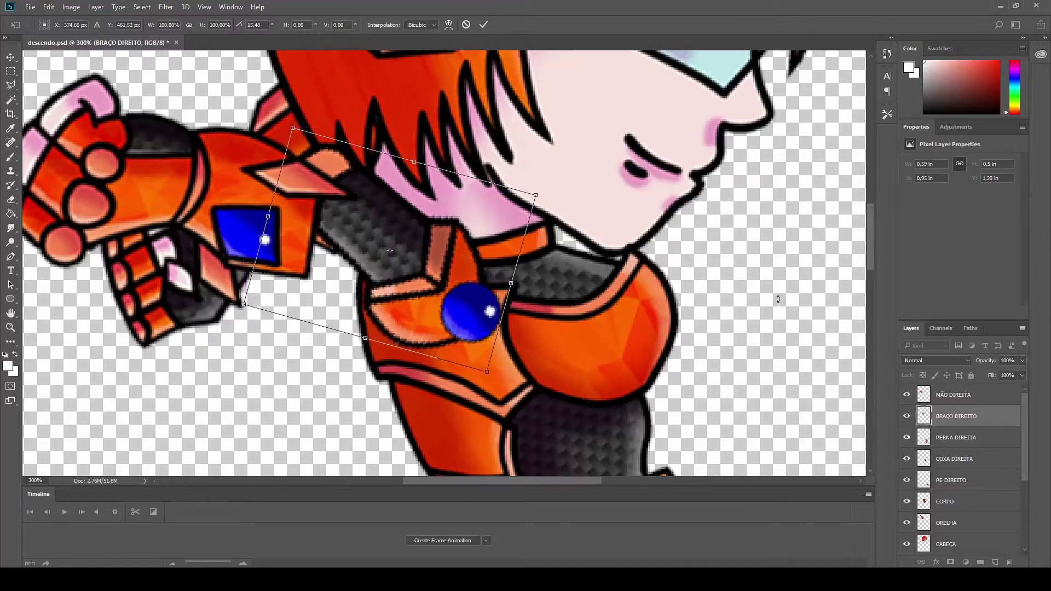
key("Return")
Move the MÃO DIREITA hand up onto the arm and rotate it to fit the wrist
left_click(953, 395)
left_click_drag(213, 176, 207, 140)
key("ctrl+t")
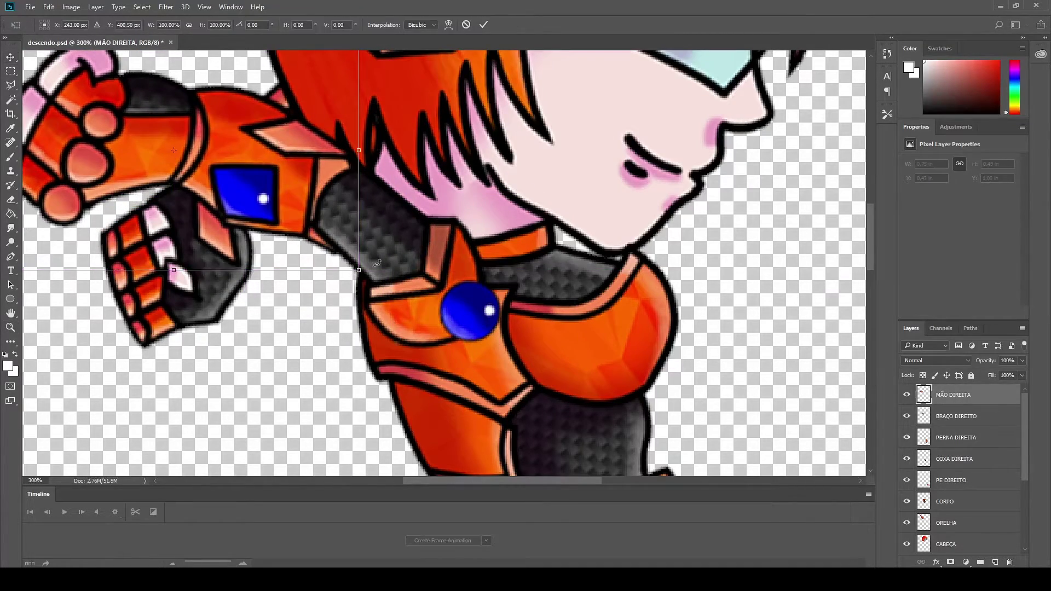
left_click_drag(378, 263, 227, 179)
key("Return")
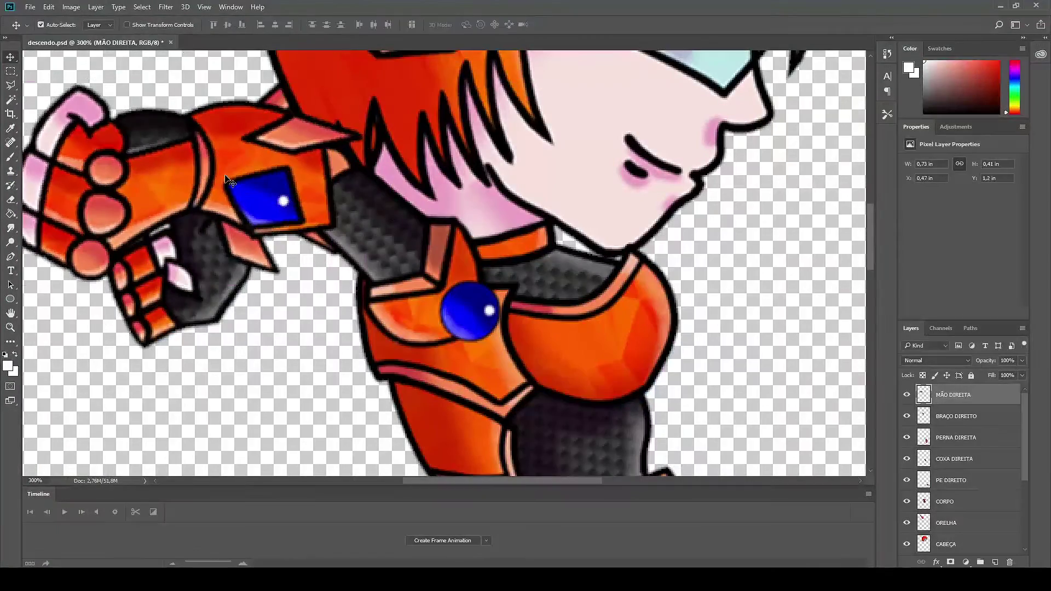
Crop the empty space off the canvas bottom and left side
key("ctrl+0")
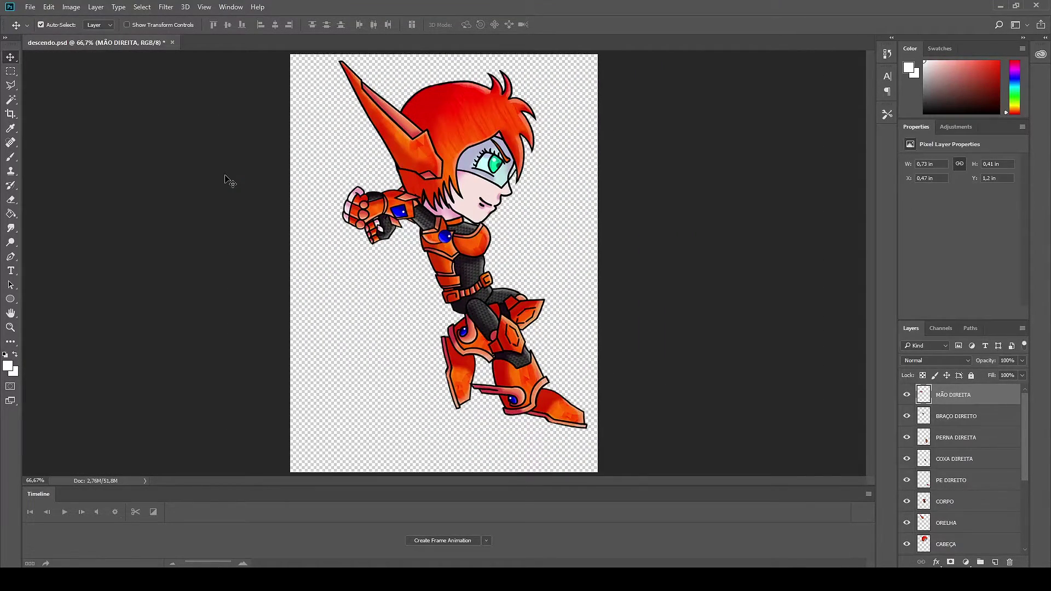
key("c")
left_click_drag(453, 471, 453, 439)
key("Return")
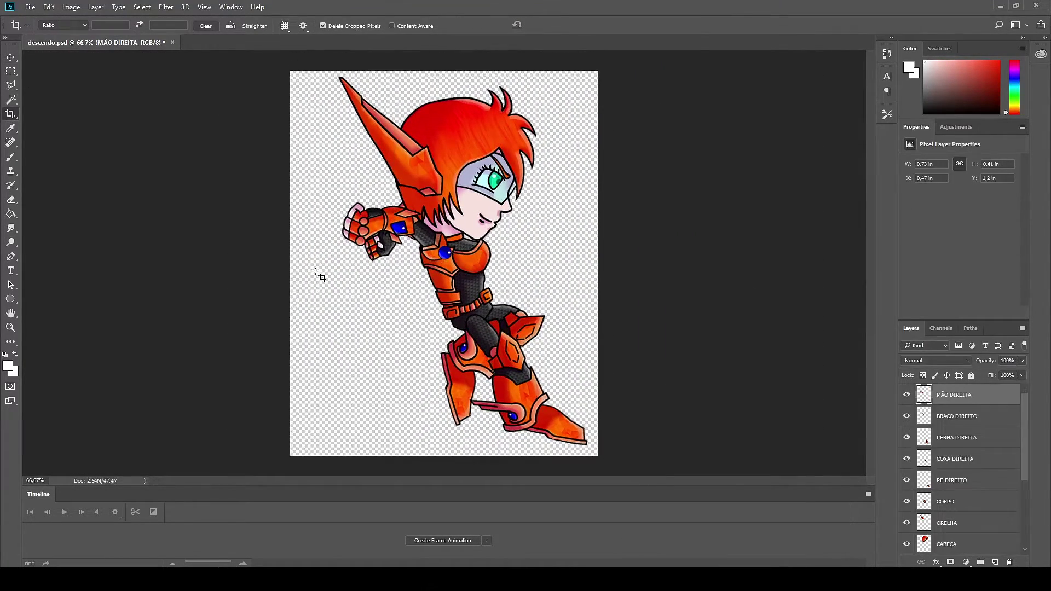
left_click_drag(290, 227, 323, 227)
key("Return")
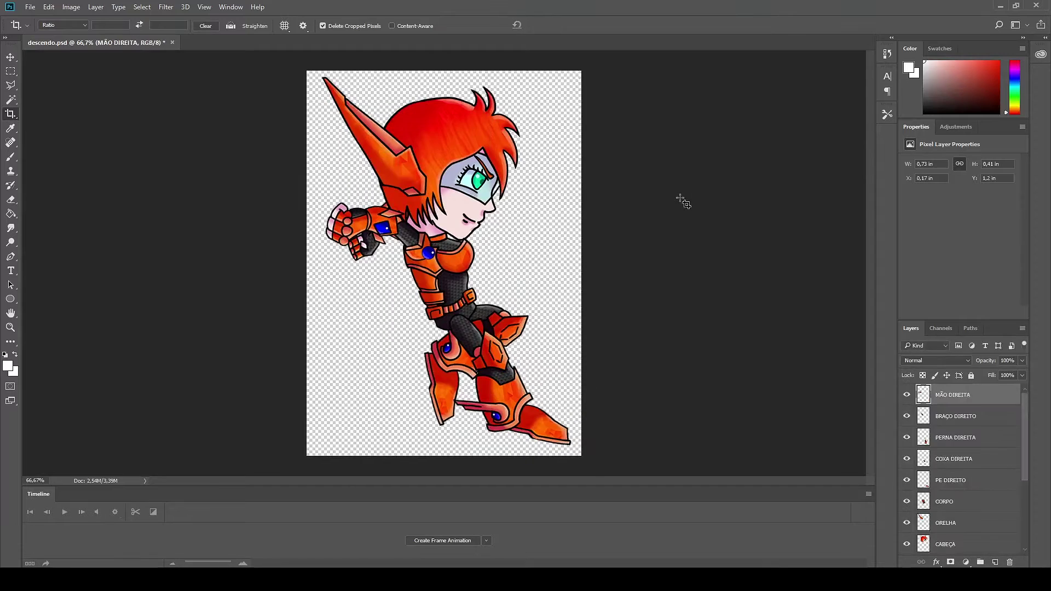
Nudge the PE DIREITO foot a few pixels left and up with the arrow keys
key("v")
left_click(545, 427)
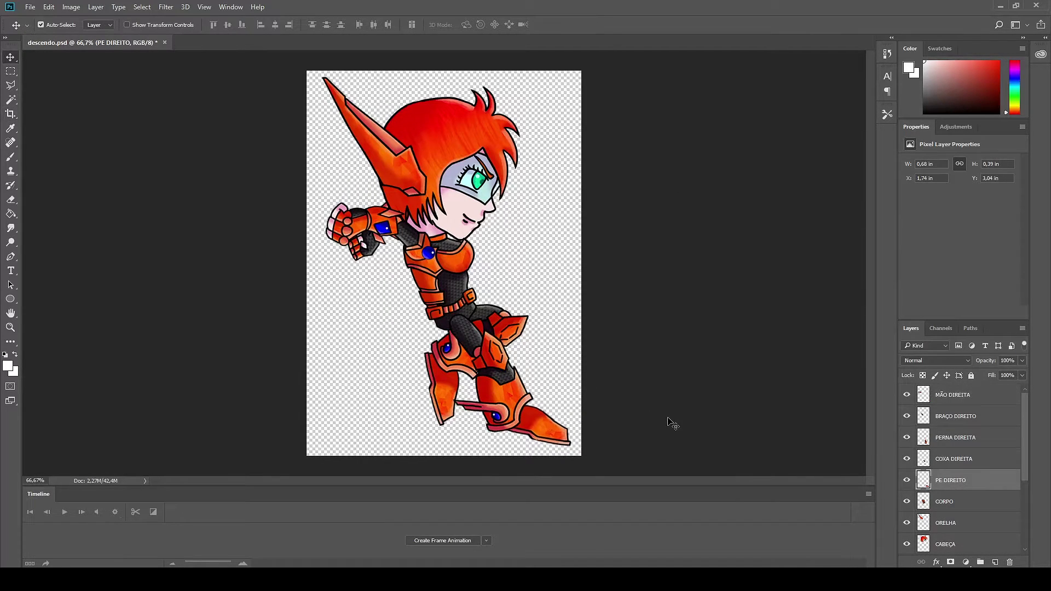
key("Left")
key("Left")
key("Left")
key("Up")
key("Left")
key("Left")
key("Left")
key("Up")
key("Left")
key("Left")
key("Left")
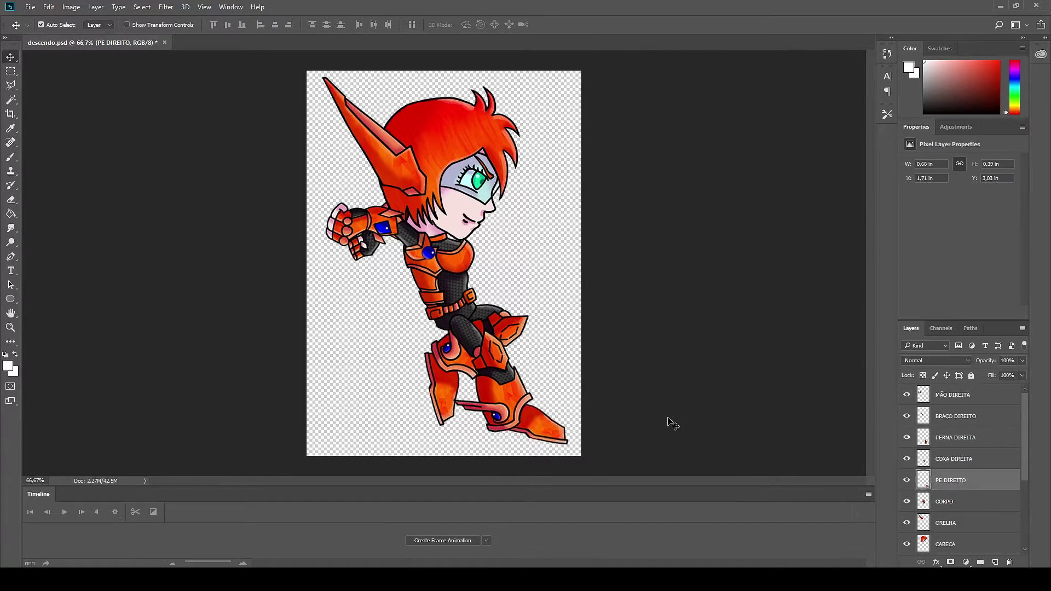
key("Left")
key("Left")
key("Left")
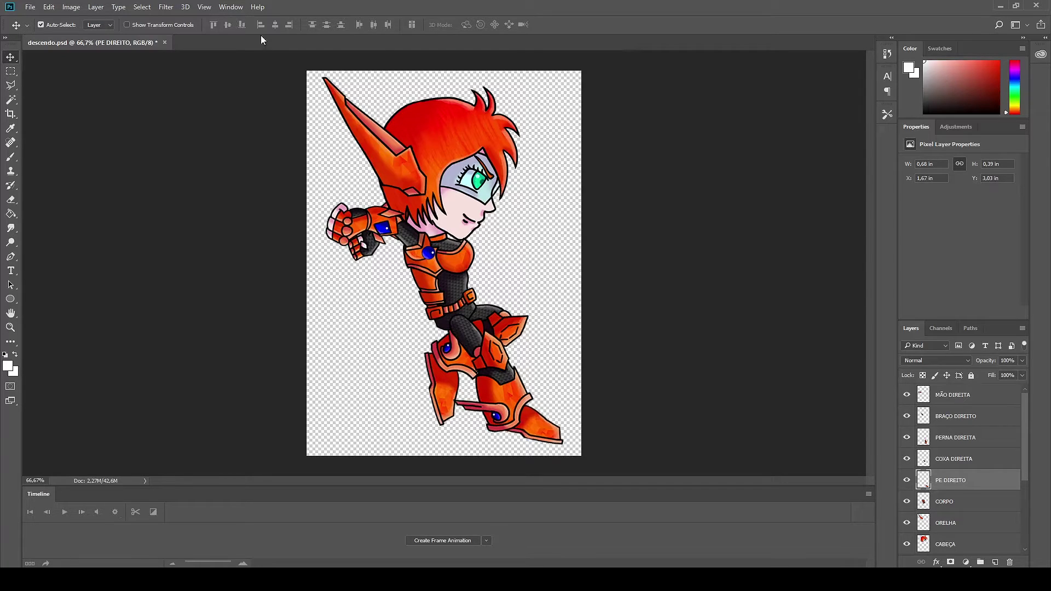
Save a PNG copy as 0-0.png and close descendo.psd
left_click(30, 7)
left_click(54, 165)
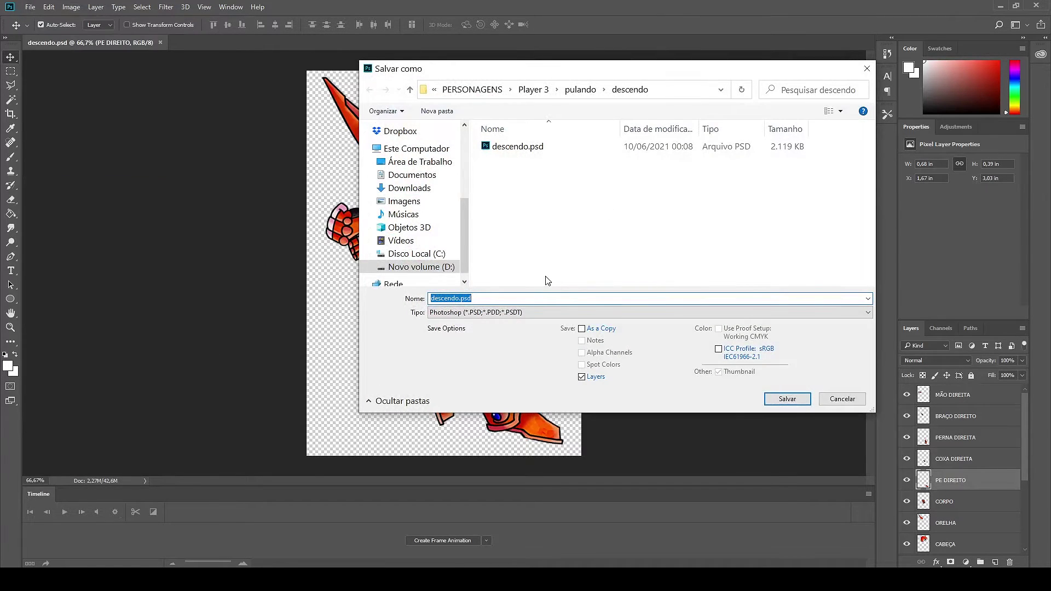
left_click(526, 313)
left_click(487, 458)
key("Return")
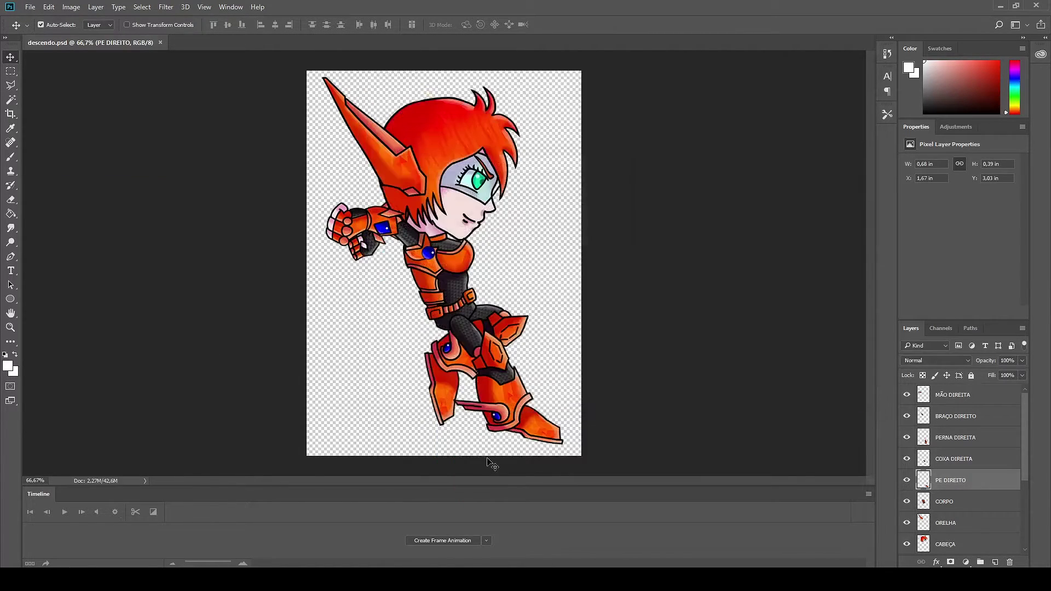
left_click(160, 44)
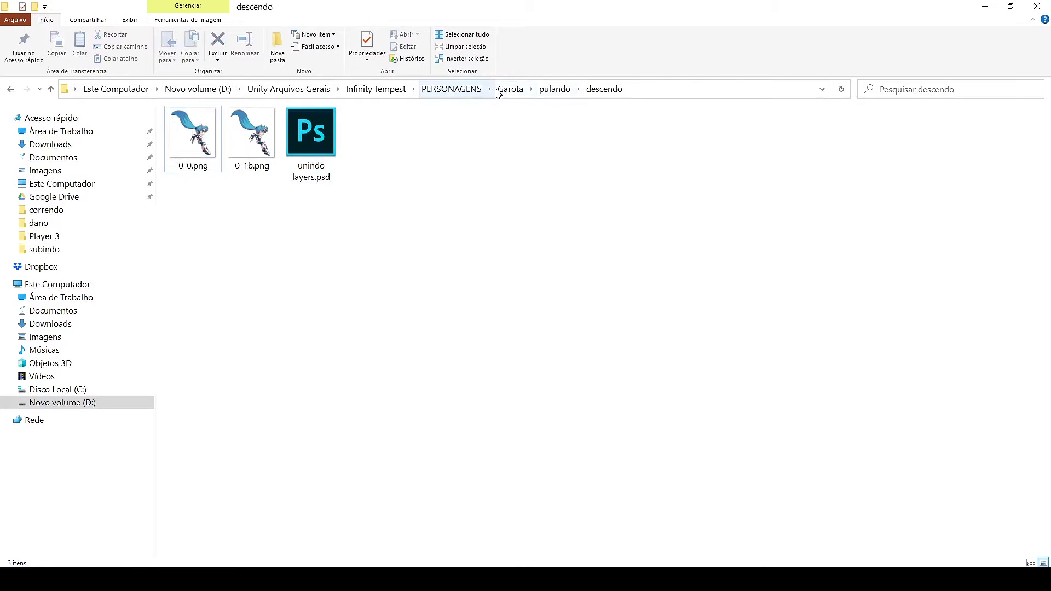
Browse to Player 3 > pulando > descendo and open 0-0.png in Photoshop
left_click(452, 88)
double_click(594, 216)
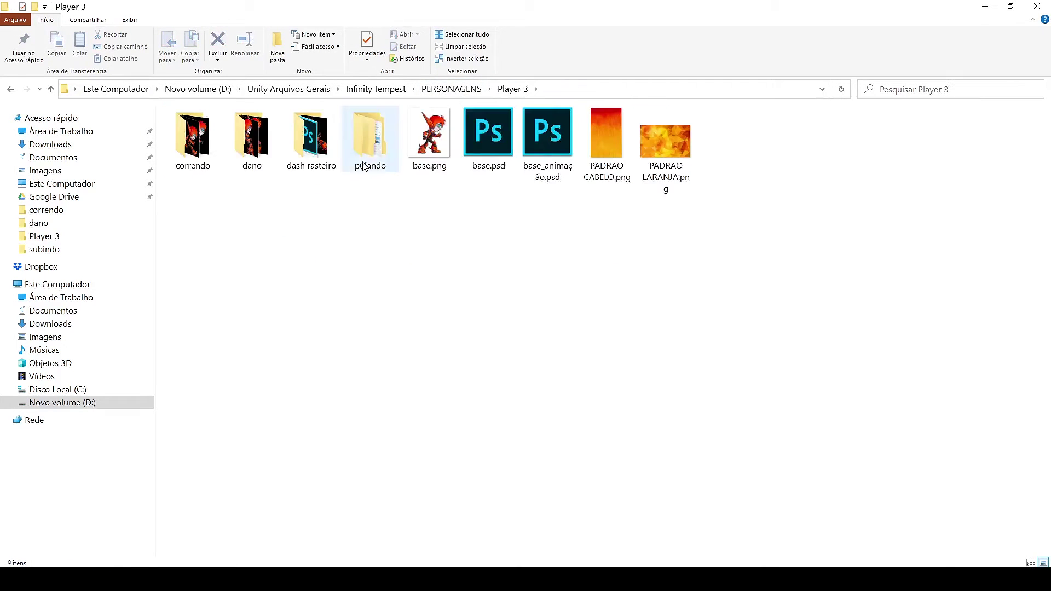
double_click(368, 164)
double_click(257, 191)
right_click(249, 185)
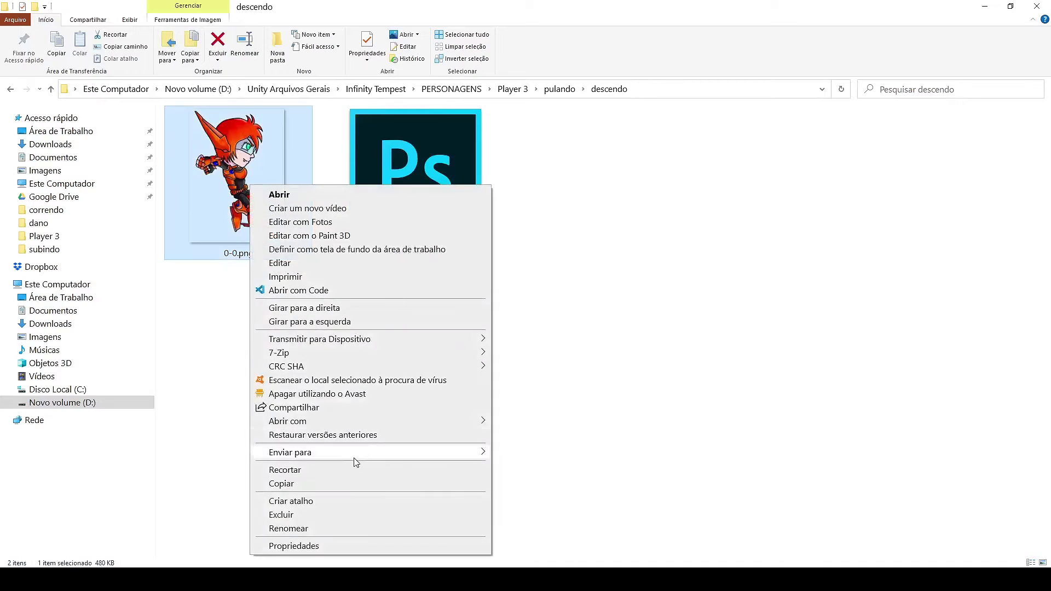
left_click(581, 422)
With Puppet Warp, shift the hair and chest pins, swing the lower body, and spread the feet
left_click(48, 7)
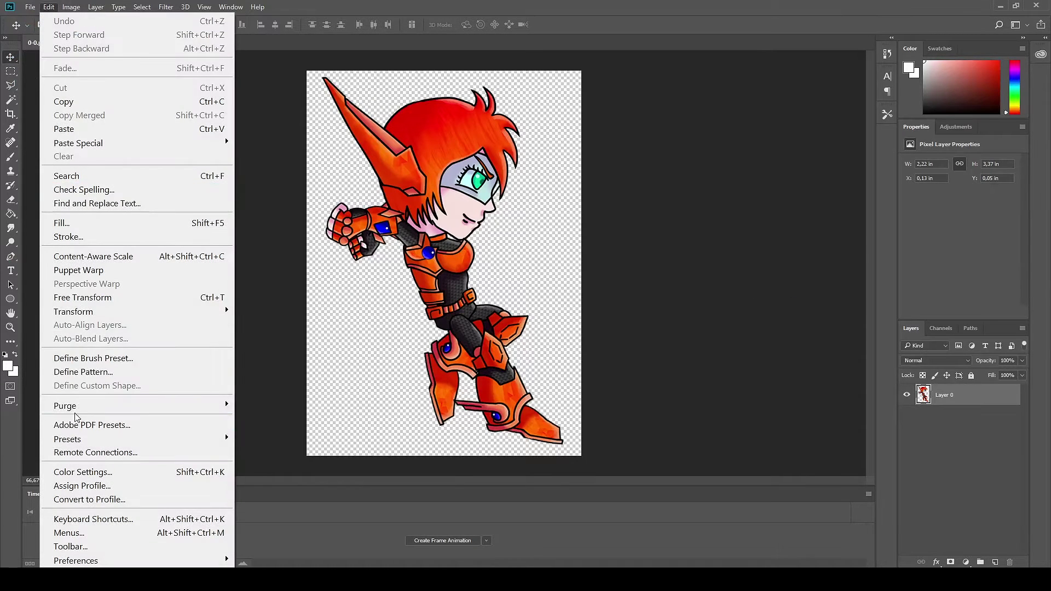
left_click(109, 274)
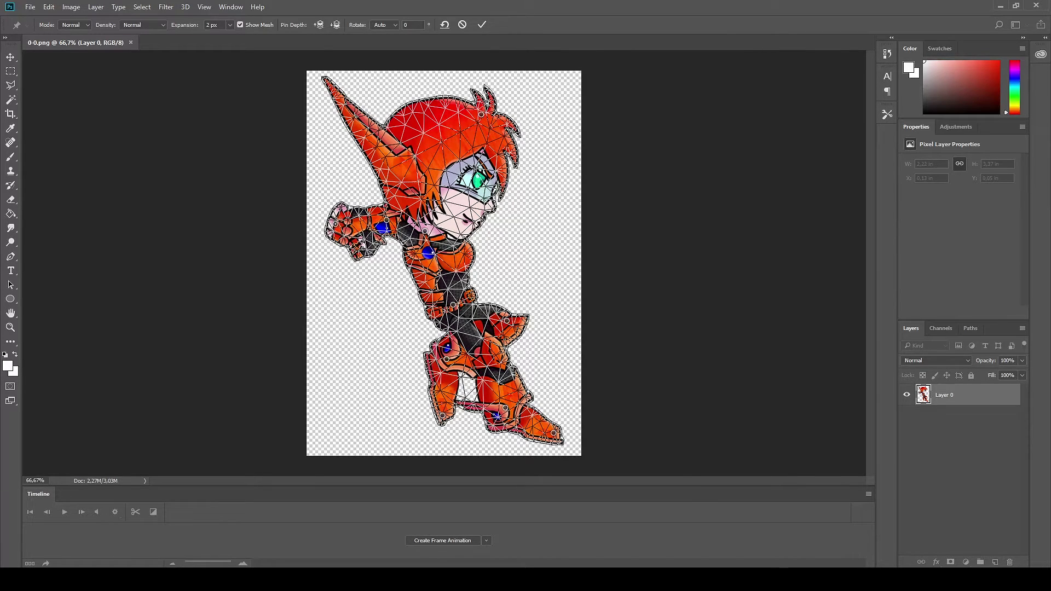
left_click_drag(484, 116, 489, 115)
left_click_drag(425, 231, 414, 234)
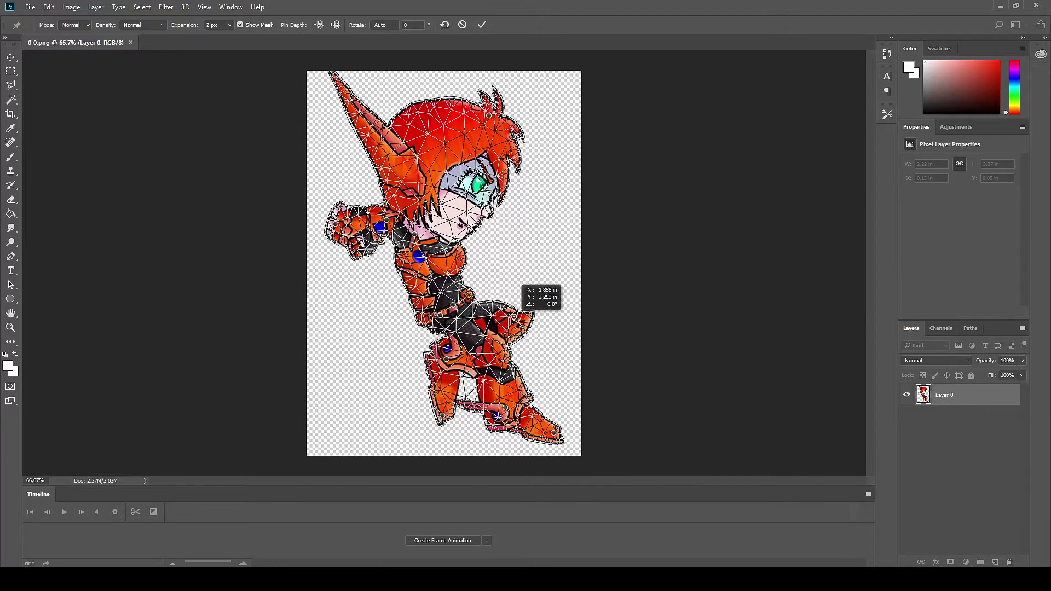
left_click_drag(446, 358, 458, 358)
left_click_drag(442, 416, 424, 412)
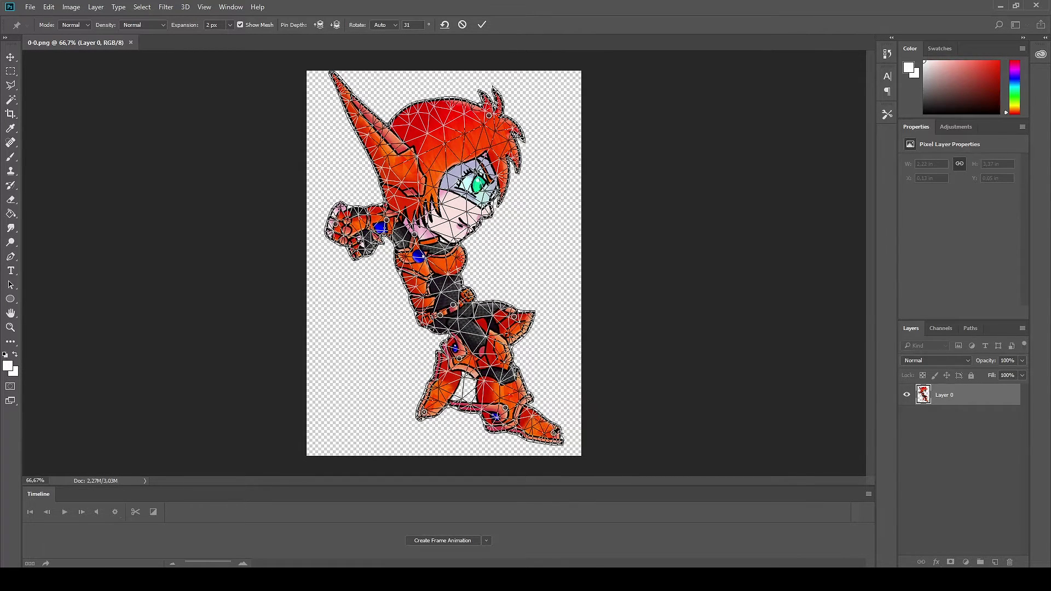
Stretch the right foot down, raise the fist, tilt the ear tip up, and apply the warp
left_click_drag(553, 432, 564, 448)
left_click_drag(504, 408, 510, 406)
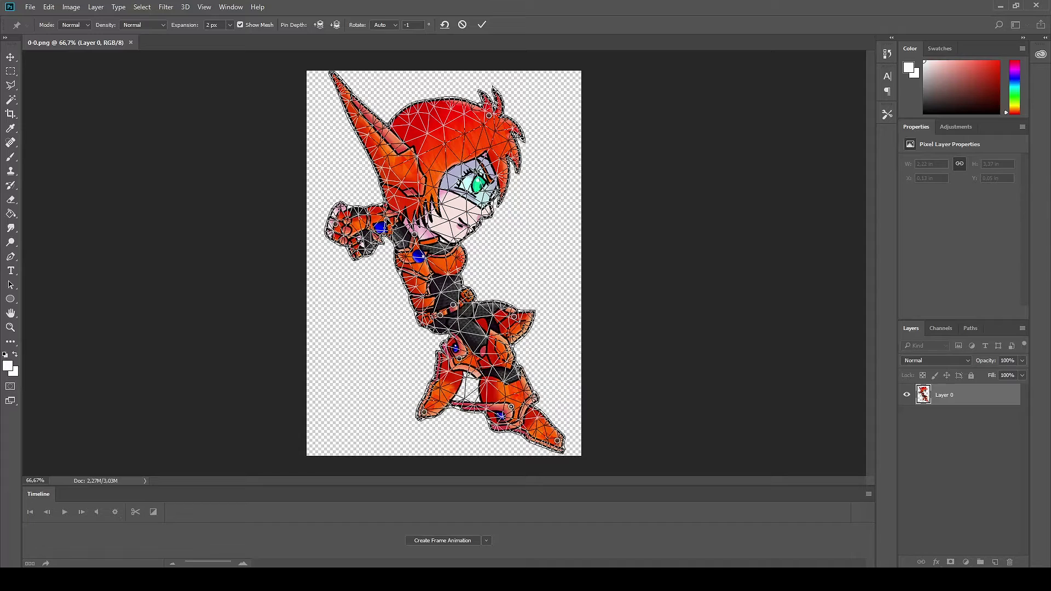
left_click_drag(336, 224, 328, 220)
left_click(335, 85)
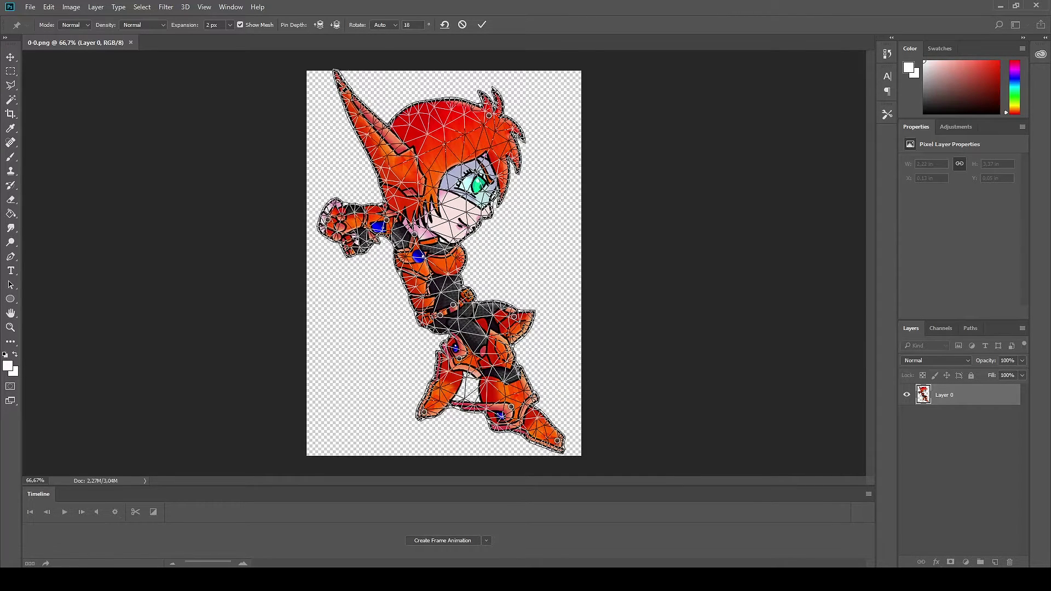
left_click_drag(507, 111, 508, 109)
key("Return")
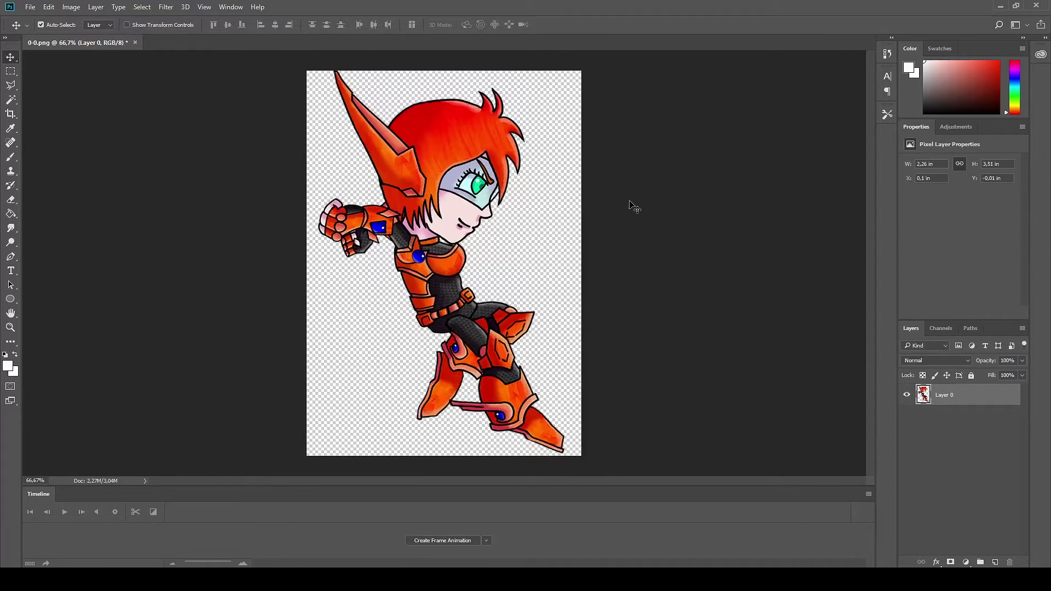
Undo the warp, restart Puppet Warp, tilt the head and bend the legs and hips
key("ctrl+z")
left_click(30, 7)
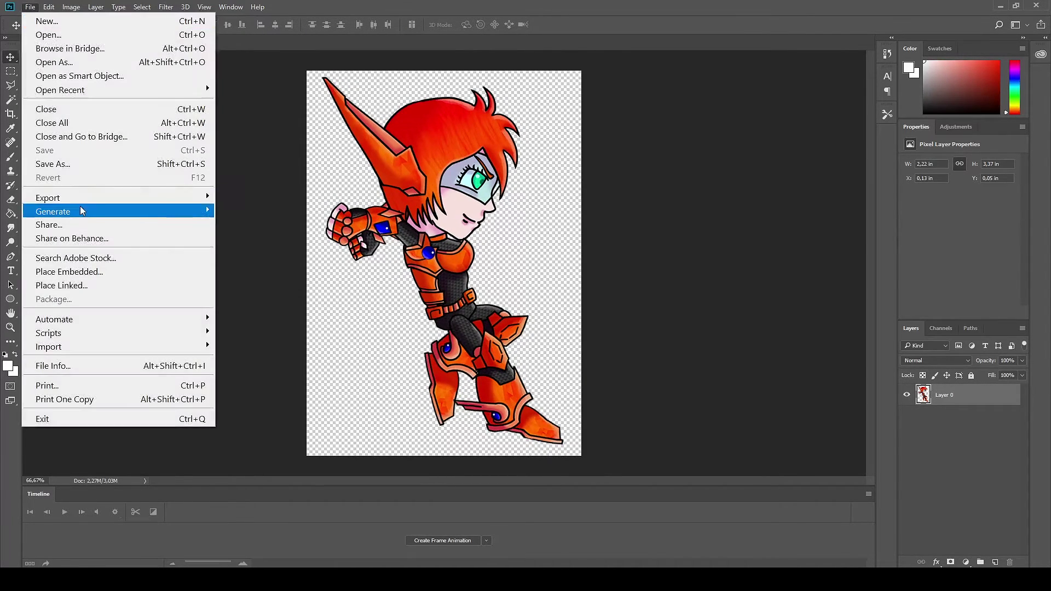
left_click(96, 274)
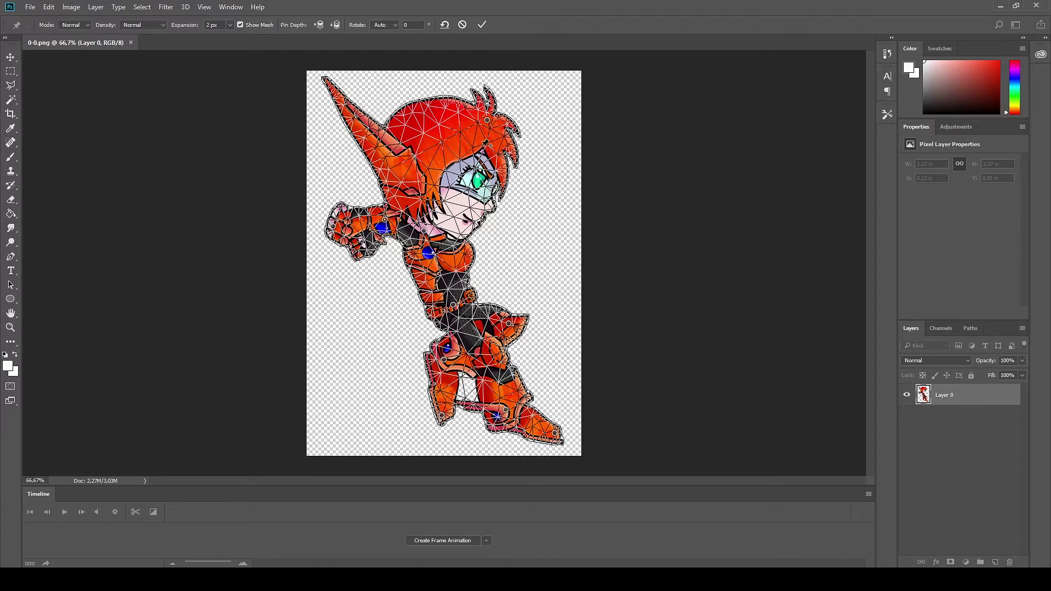
left_click_drag(487, 119, 493, 118)
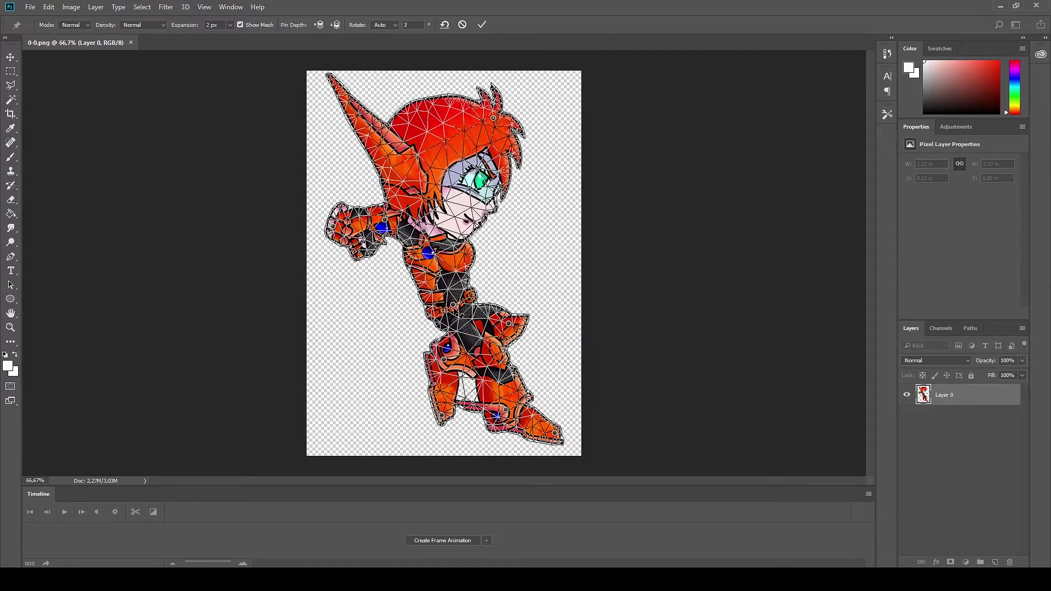
left_click_drag(509, 323, 512, 308)
left_click_drag(443, 360, 436, 355)
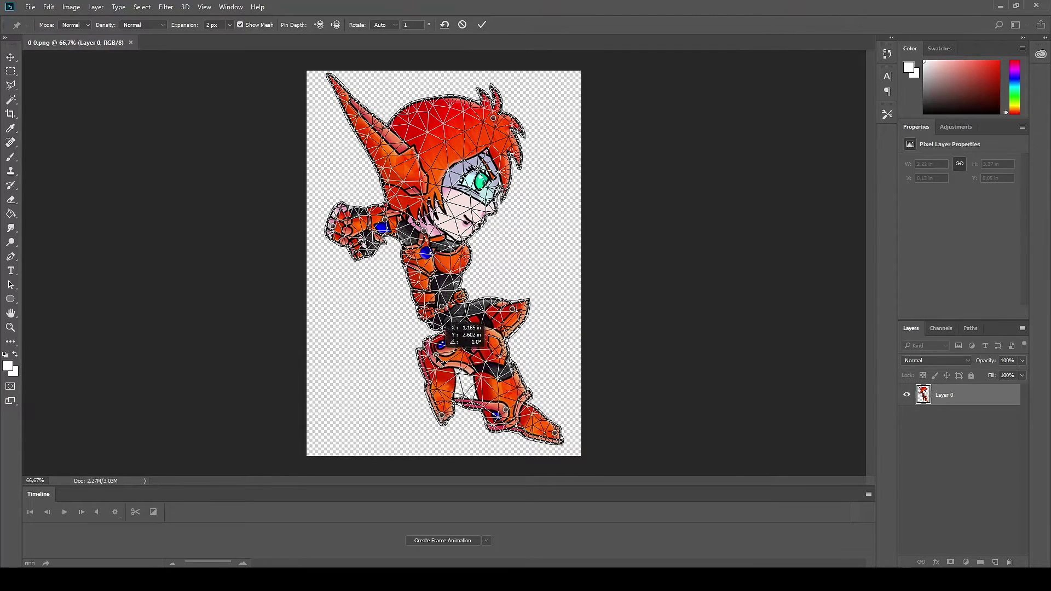
left_click_drag(441, 415, 423, 415)
Push the foot down-right, refine the knee, pull the fist up, and apply the warp
left_click_drag(554, 433, 557, 439)
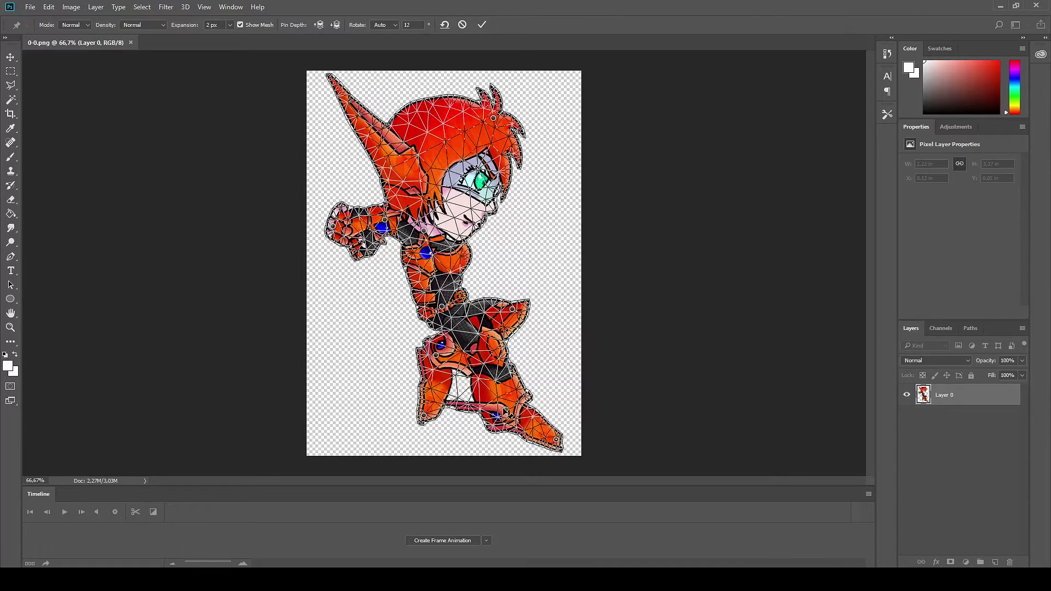
left_click_drag(506, 410, 512, 404)
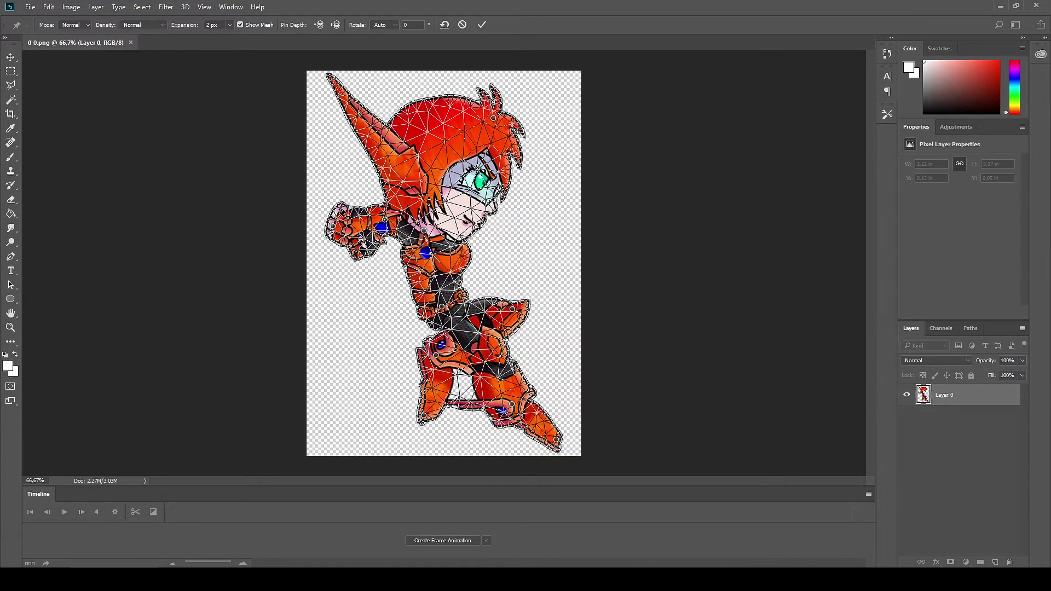
left_click_drag(332, 225, 330, 219)
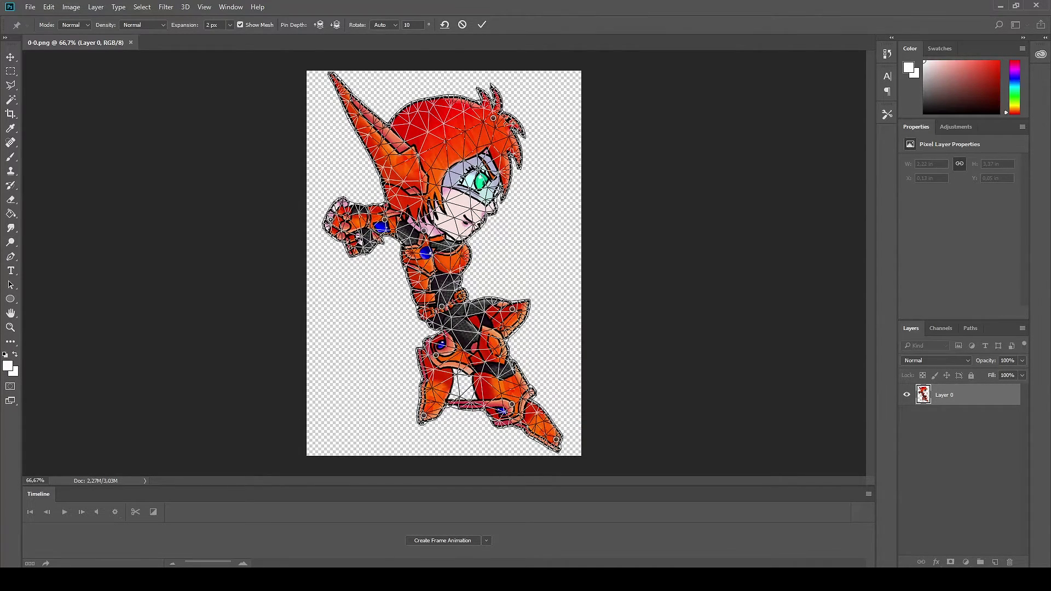
left_click_drag(424, 230, 430, 240)
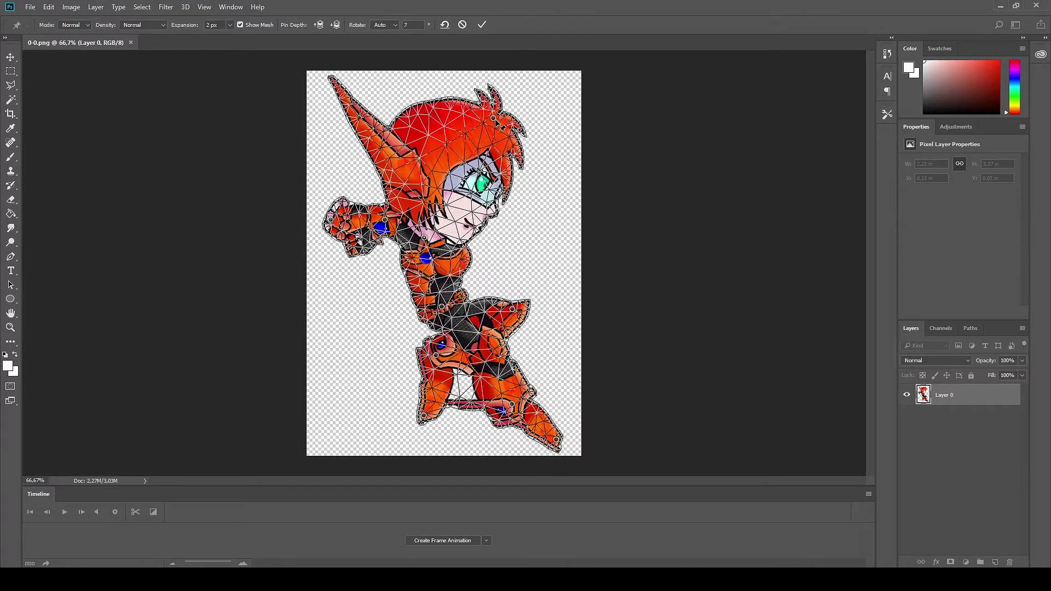
left_click_drag(494, 118, 498, 121)
key("Return")
Save the re-posed frame as PNG over 0-0.png
left_click(30, 7)
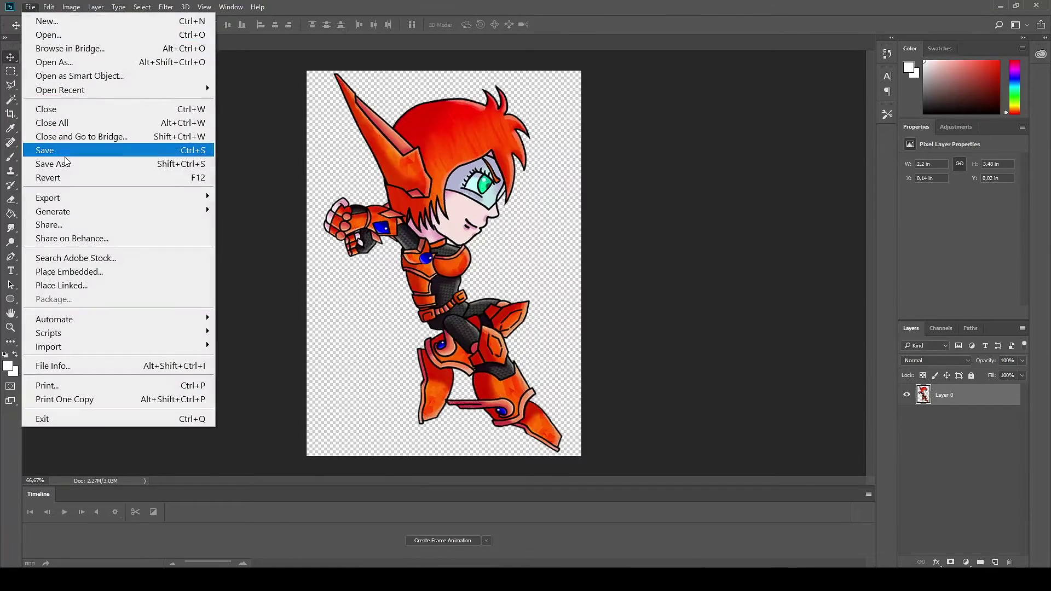
left_click(44, 159)
key("Return")
key("Return")
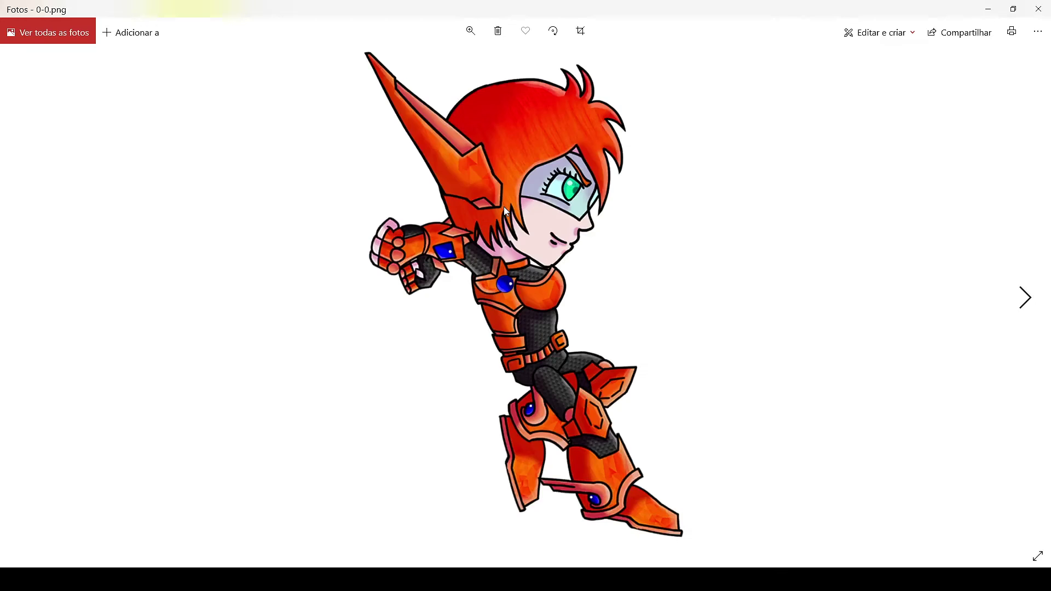
Compare frames in the image viewer, then open 0-1.png in Photoshop
key("Left")
key("Right")
key("alt+F4")
right_click(413, 189)
left_click(722, 427)
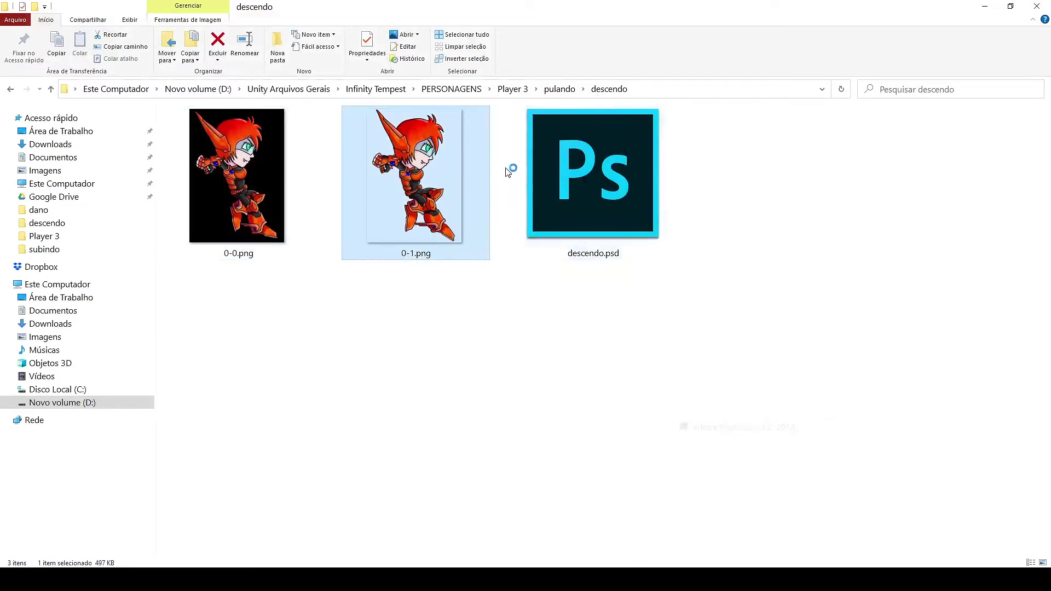
left_click(134, 43)
Close 0-0.png without saving and push the top hair spike into a new shape with Liquify
key("n")
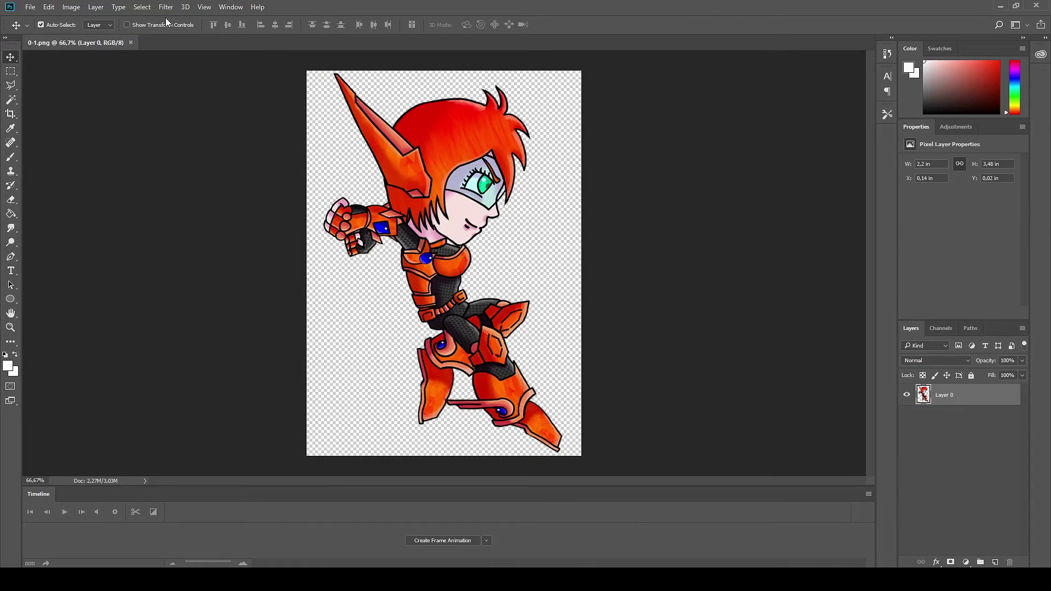
left_click(166, 6)
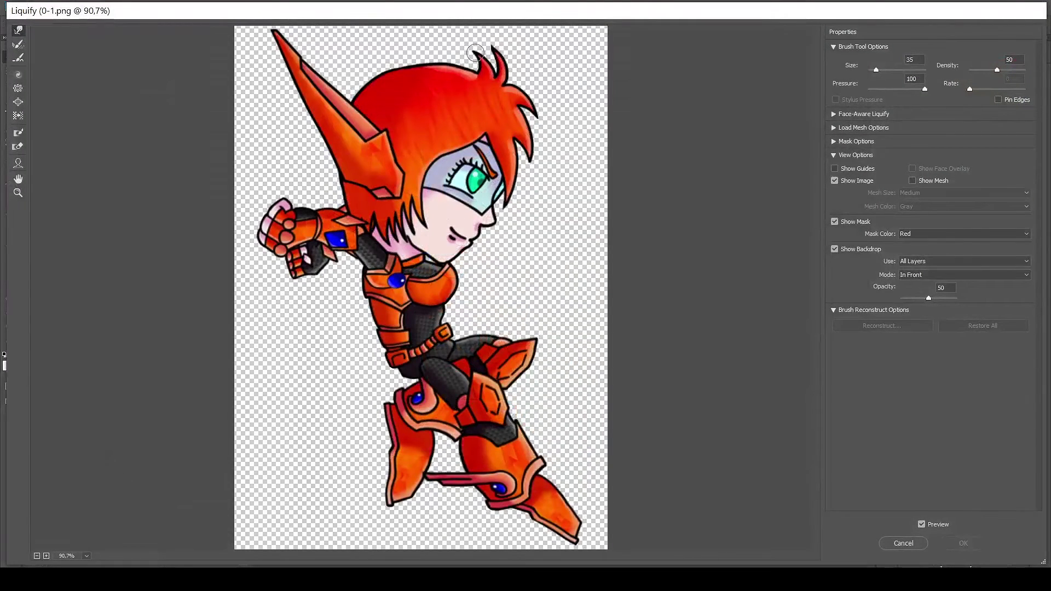
left_click_drag(477, 51, 495, 46)
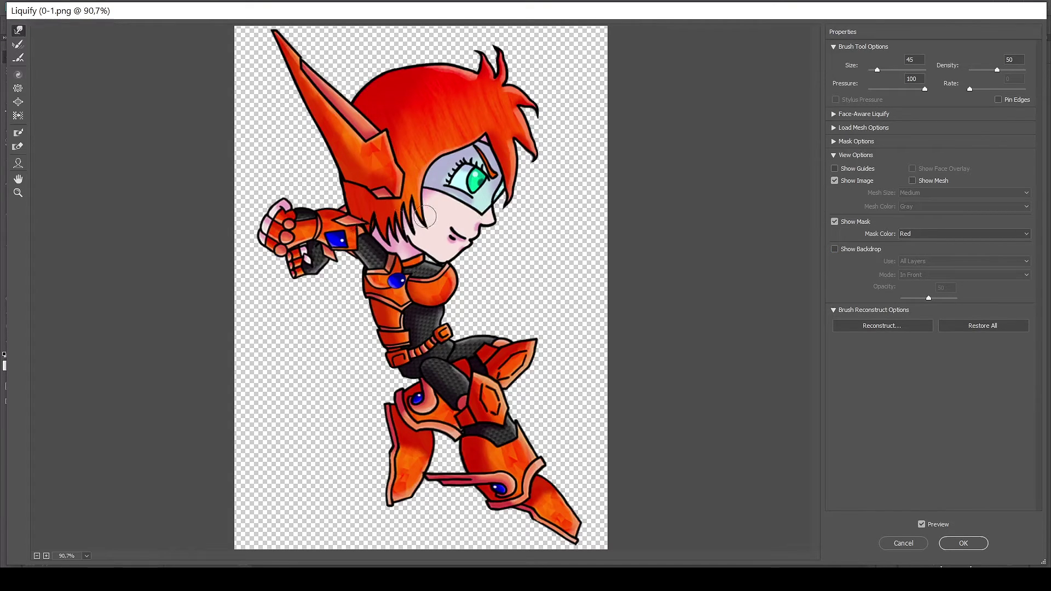
left_click(953, 546)
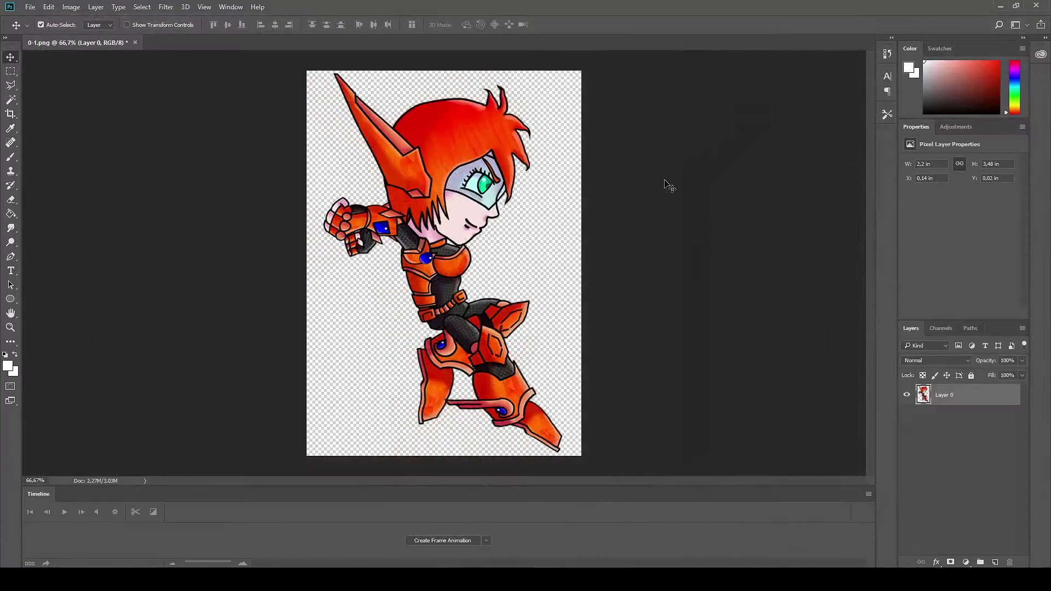
Save the edited frame as the new PNG 0-1b.png
left_click(30, 7)
left_click(55, 164)
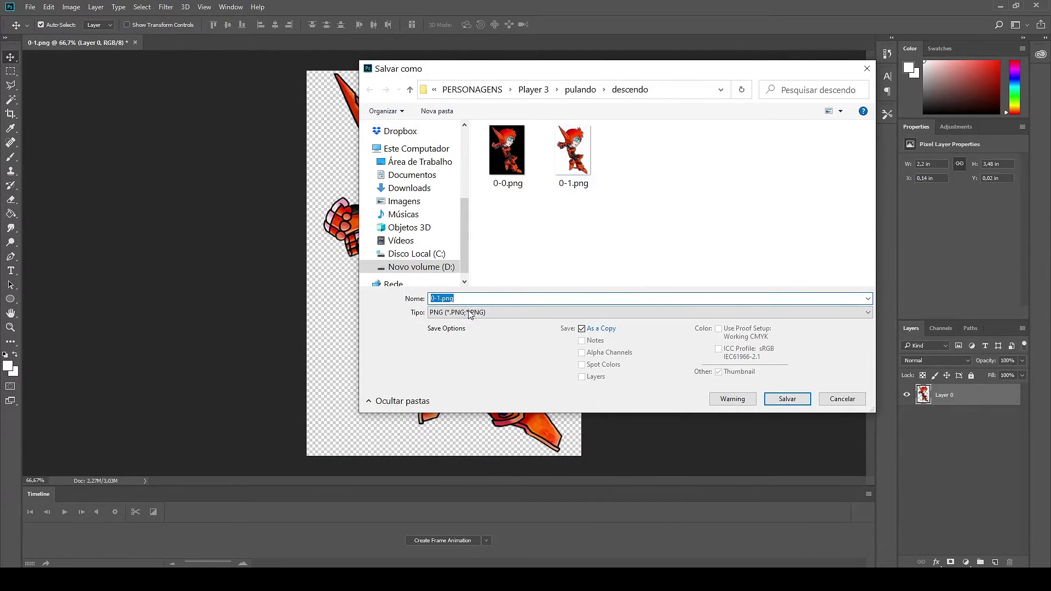
key("Return")
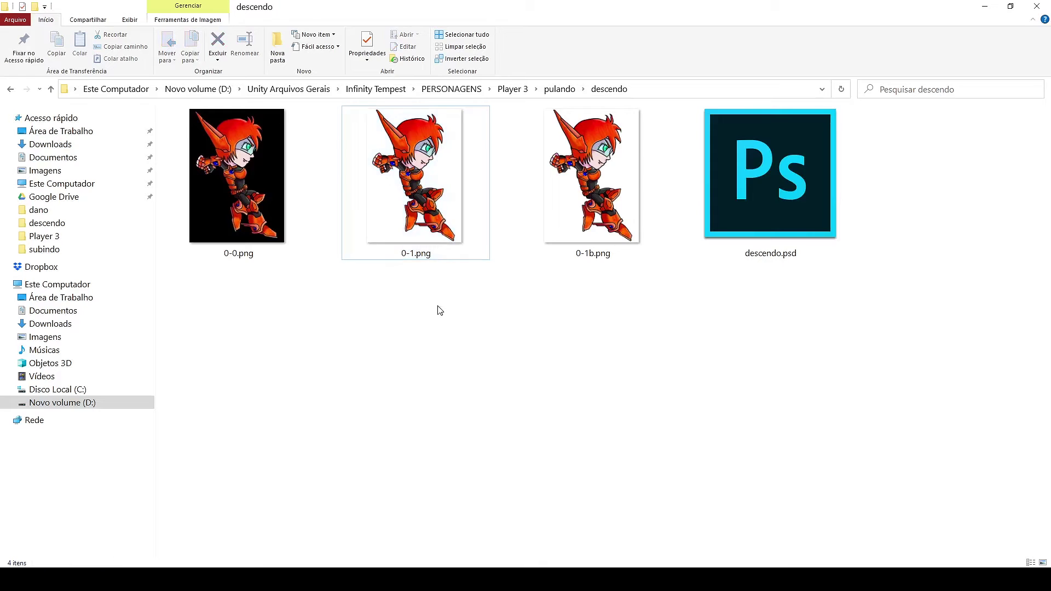
key("Right")
key("Left")
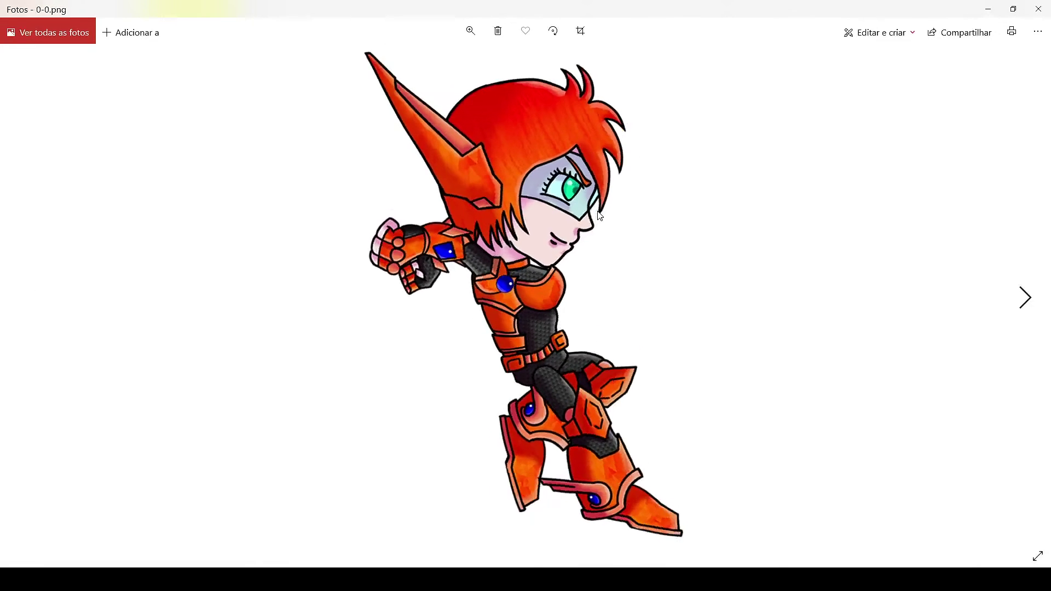
key("Right")
key("alt+F4")
key("Right")
key("Right")
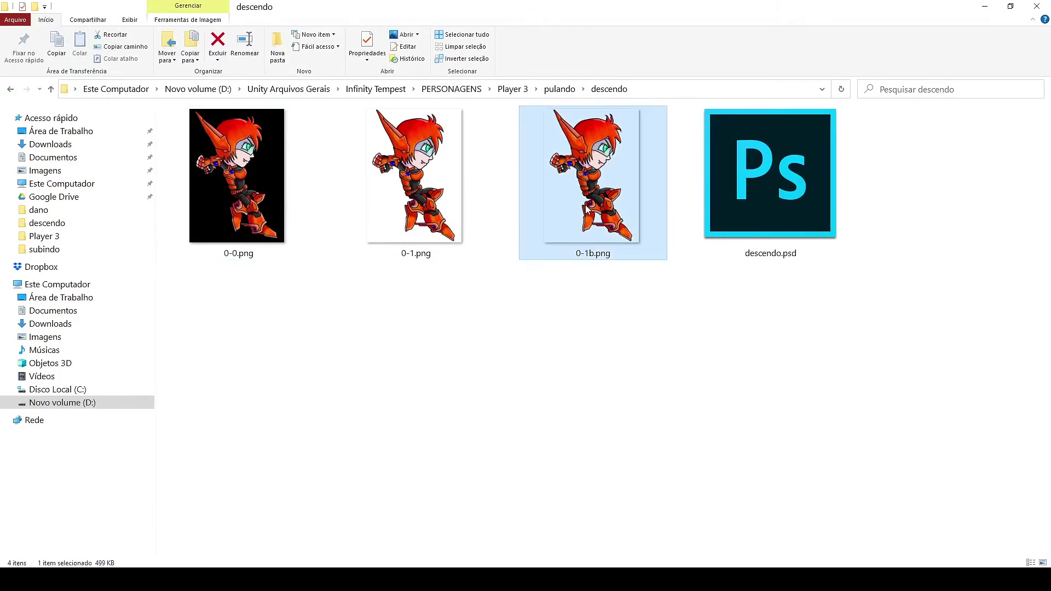
key("Left")
key("Return")
key("Left")
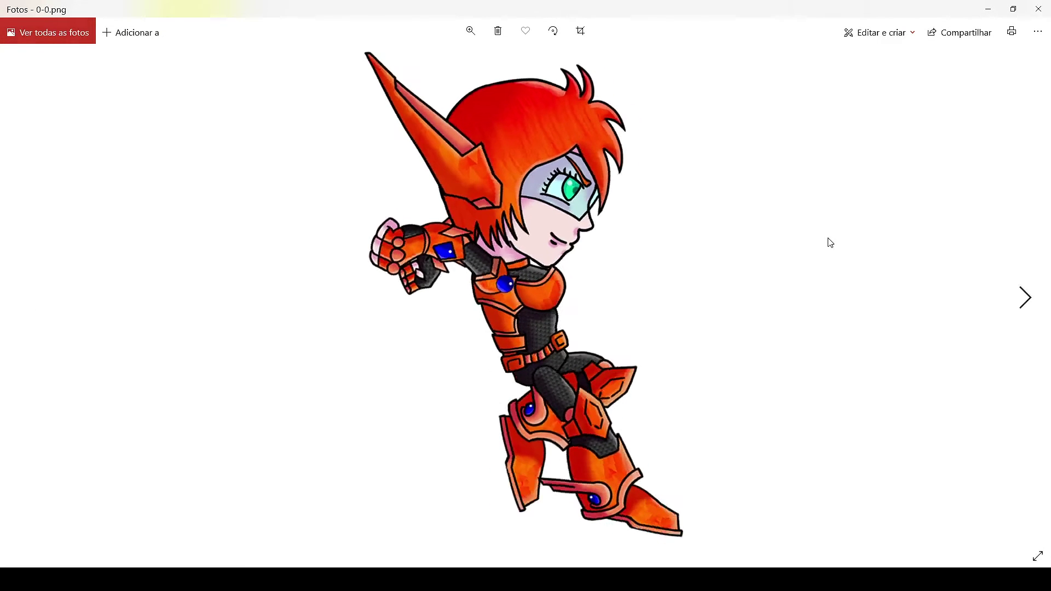
key("alt+F4")
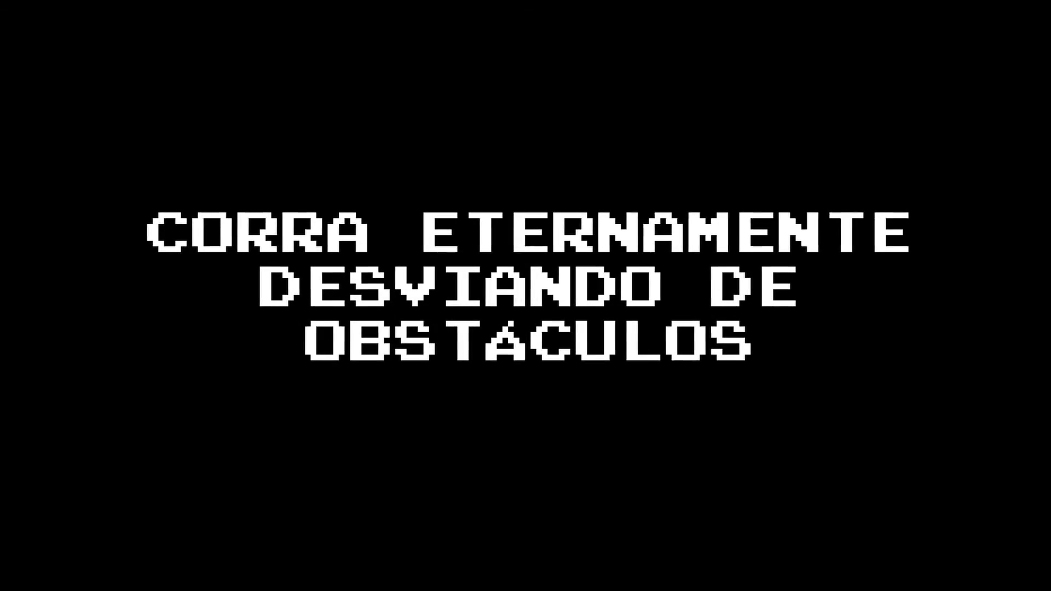